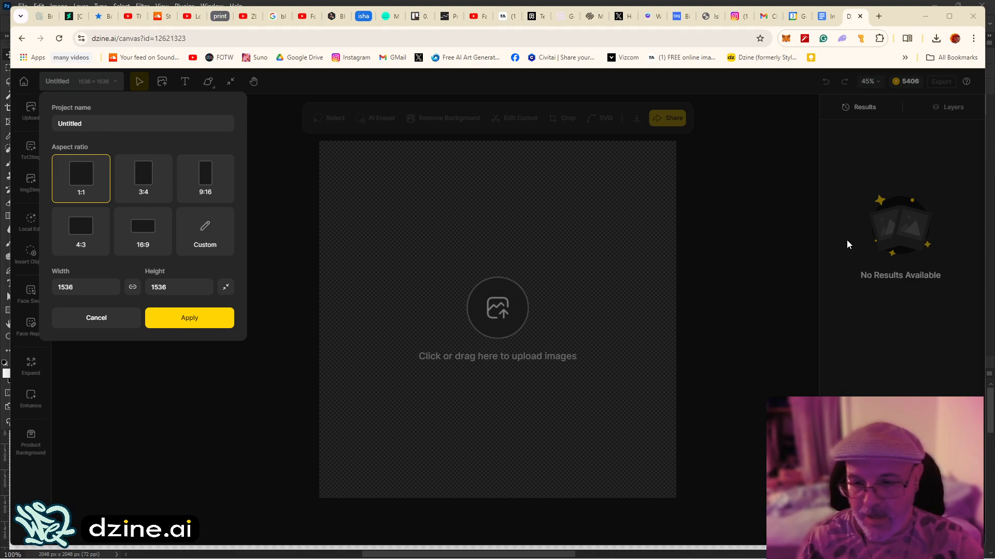
left_click(919, 172)
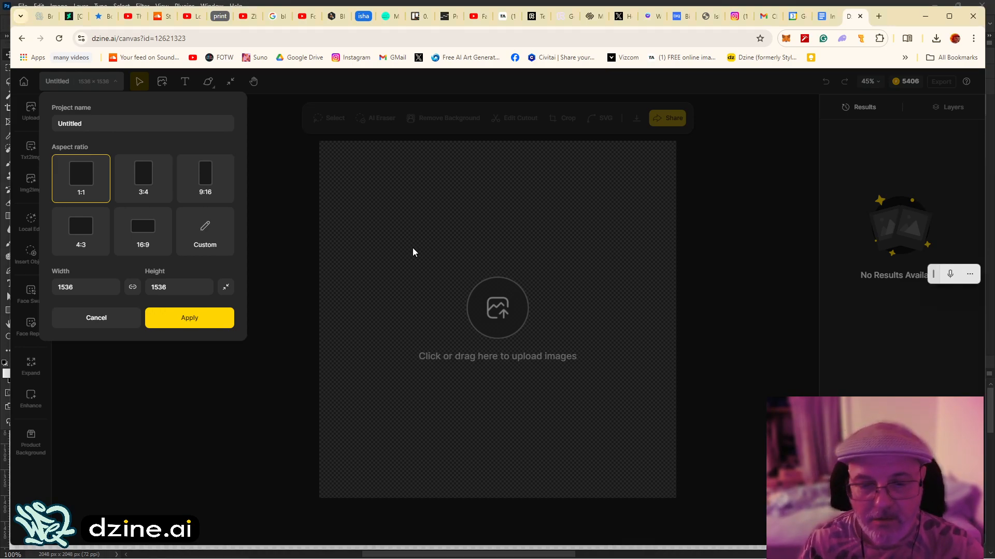
mouse_move(436, 558)
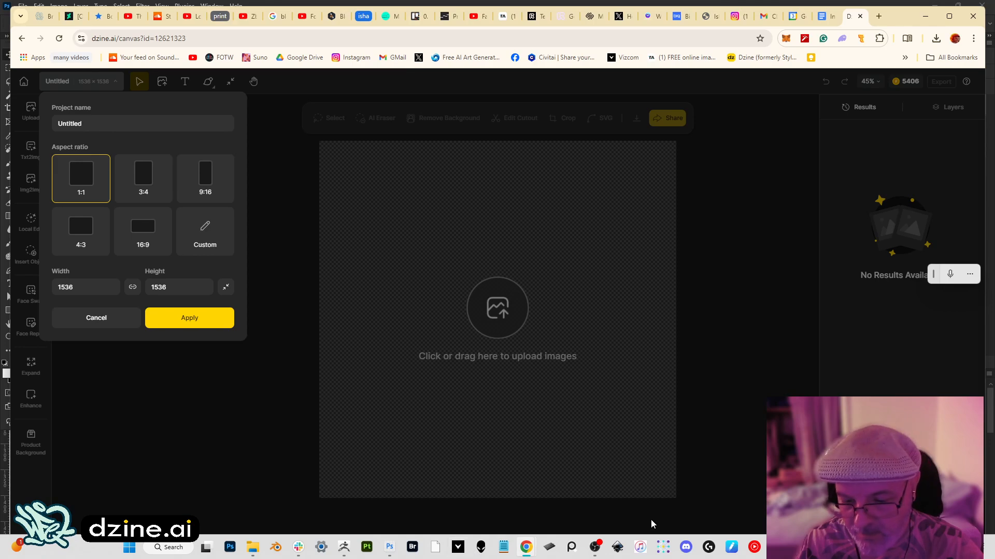
left_click(600, 554)
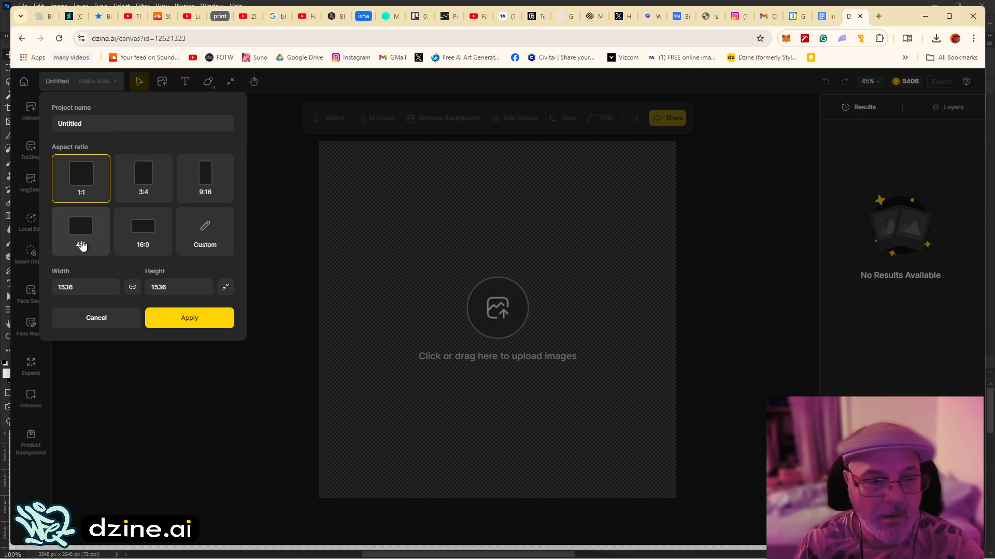
Apply the 1:1 canvas at 1536 × 1536 and upload crown..jpeg from the ABYSS folder in Dropbox.
left_click(179, 324)
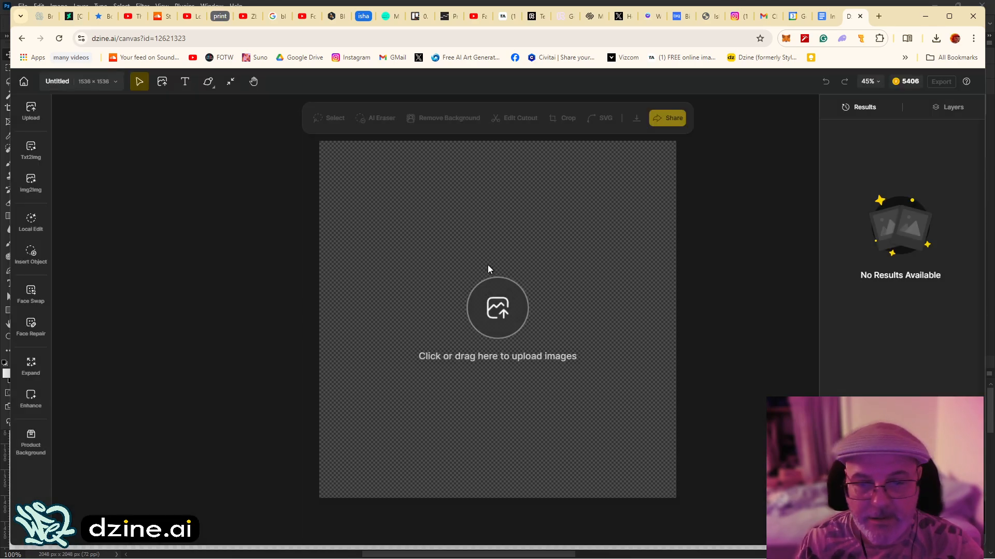
left_click(490, 294)
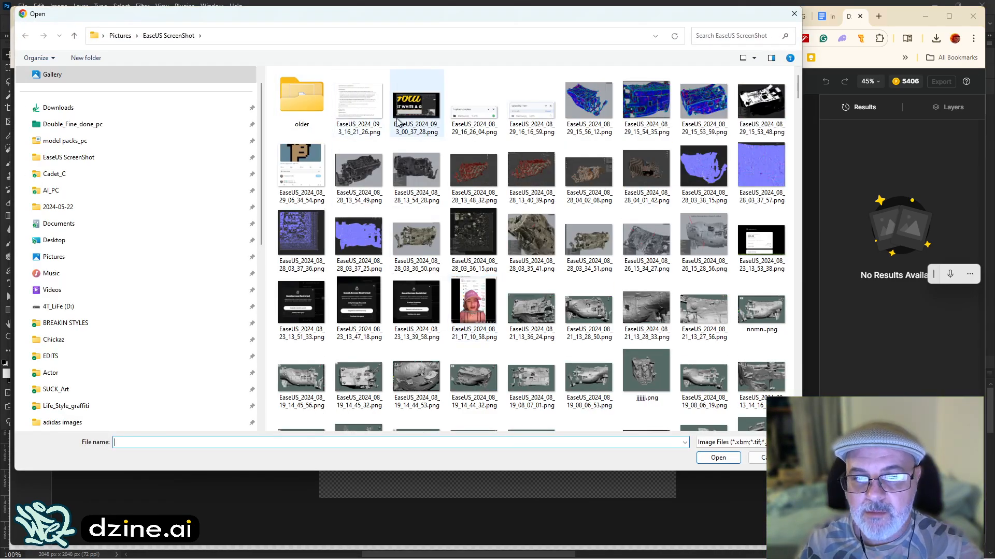
scroll(78, 334, "down", 8)
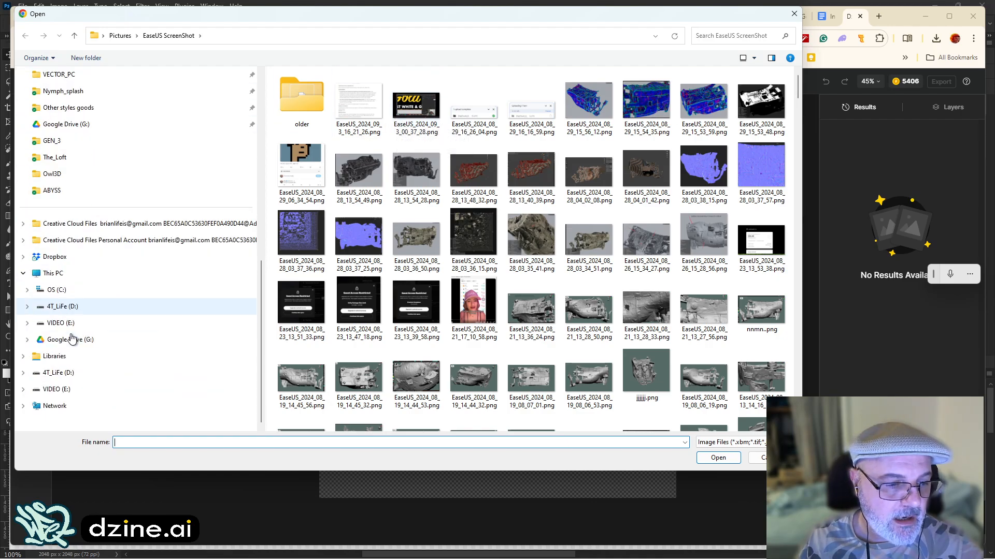
left_click(57, 257)
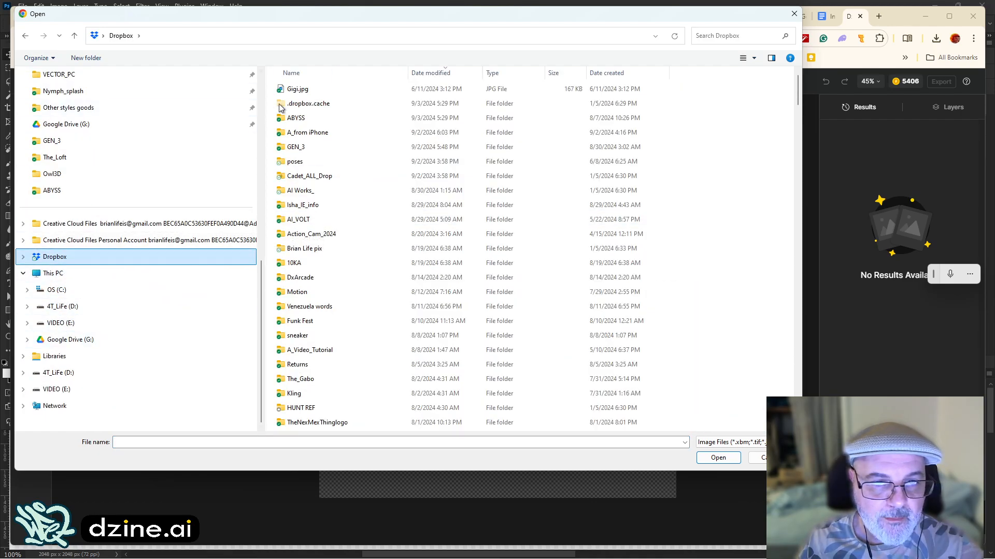
double_click(321, 118)
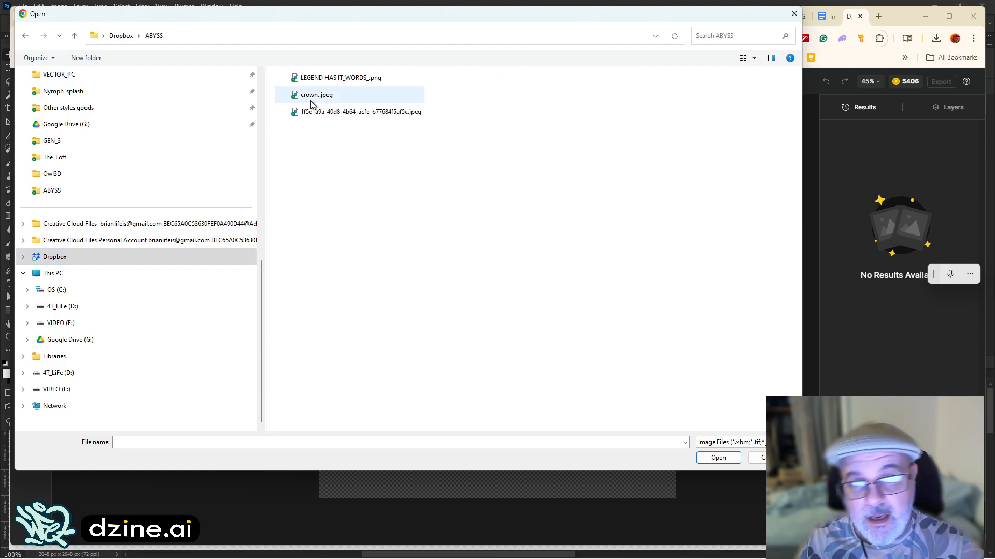
left_click(310, 99)
double_click(310, 98)
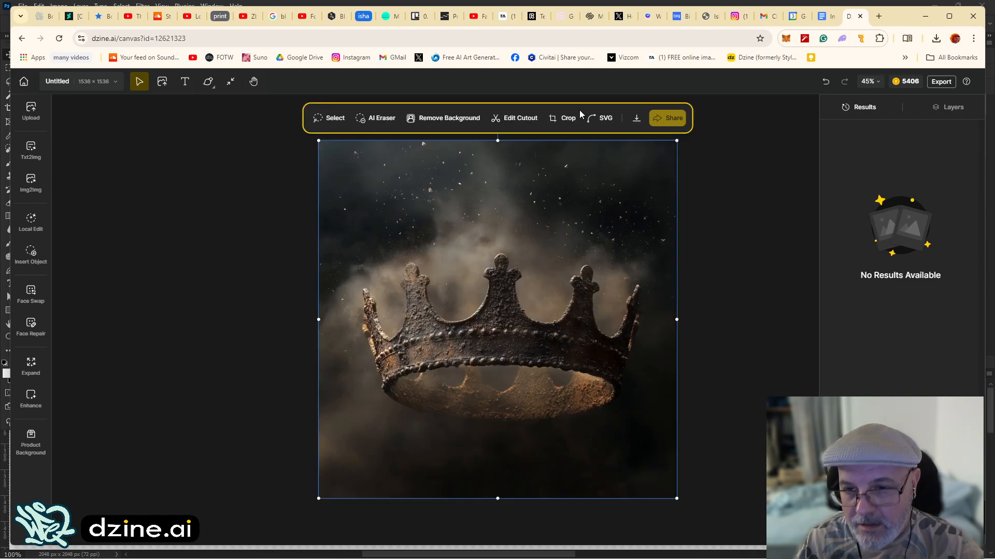
Show the layer list and add LEGEND HAS IT_WORDS_.png from the ABYSS folder as a layer above the crown.
left_click(269, 301)
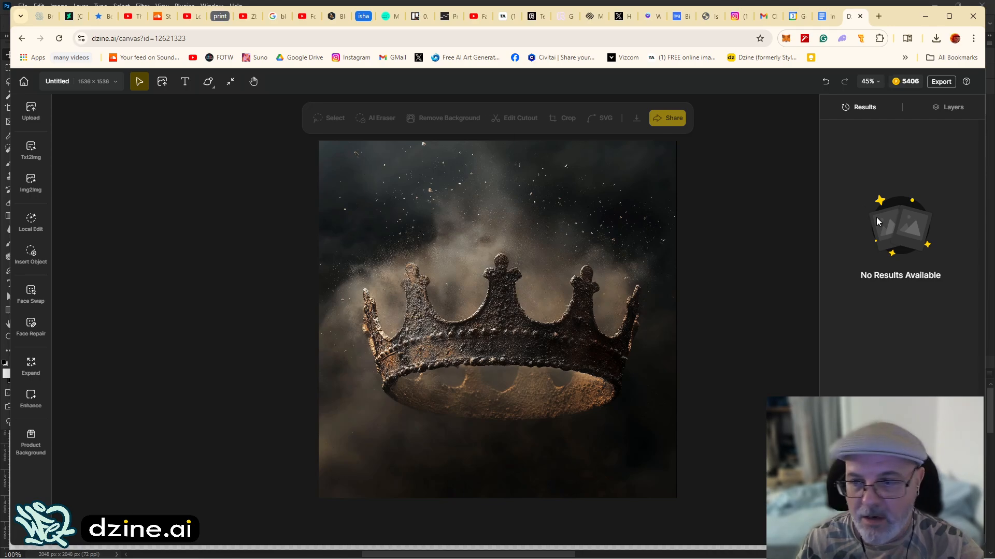
left_click(950, 108)
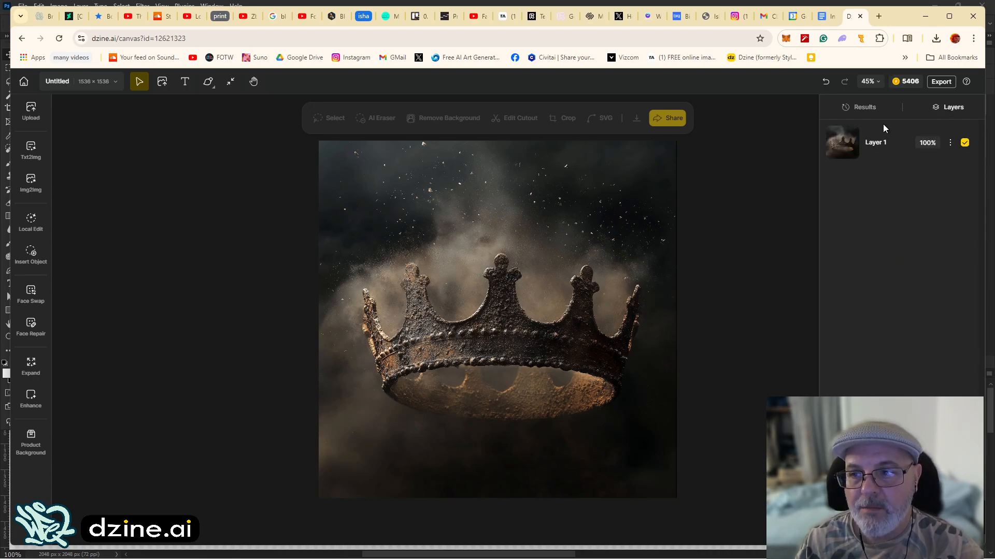
left_click(855, 143)
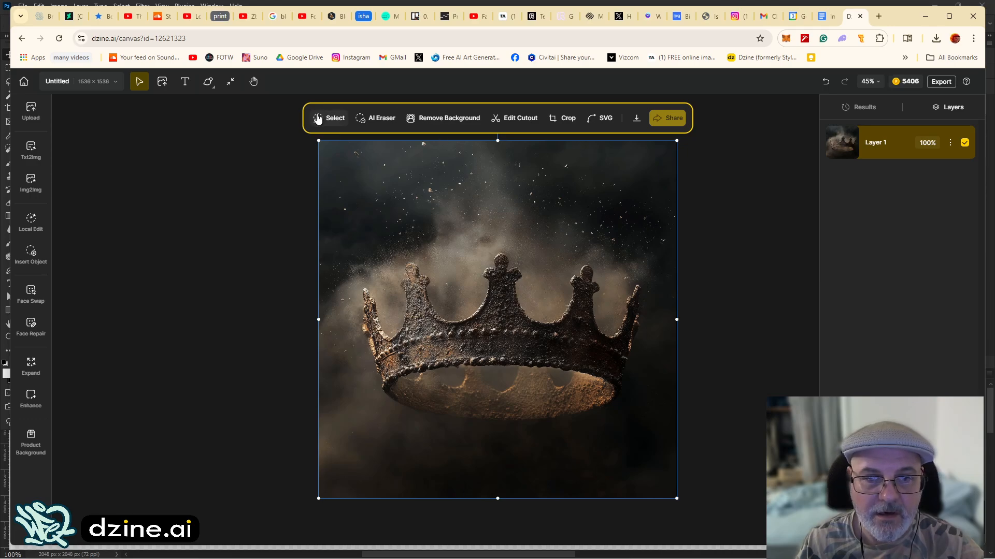
left_click(161, 82)
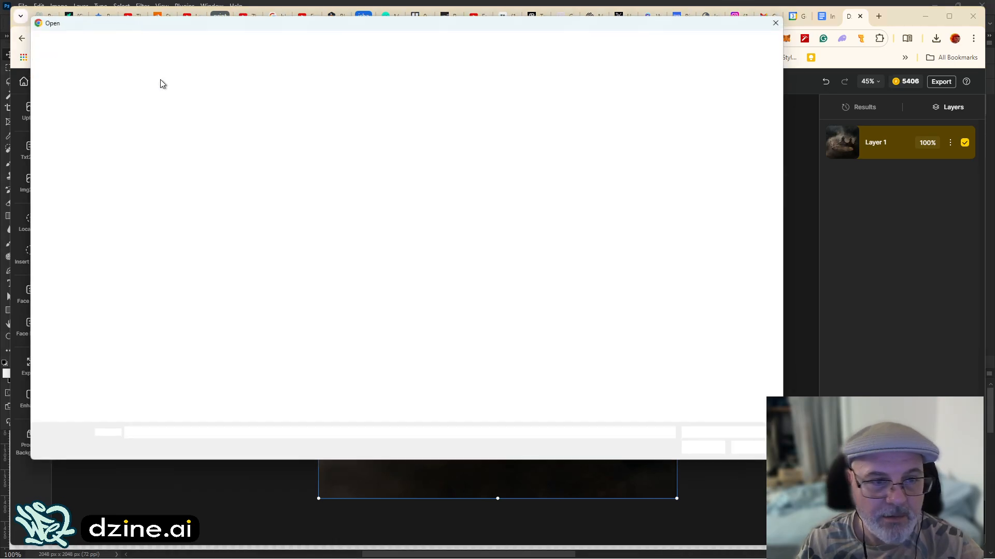
left_click(341, 113)
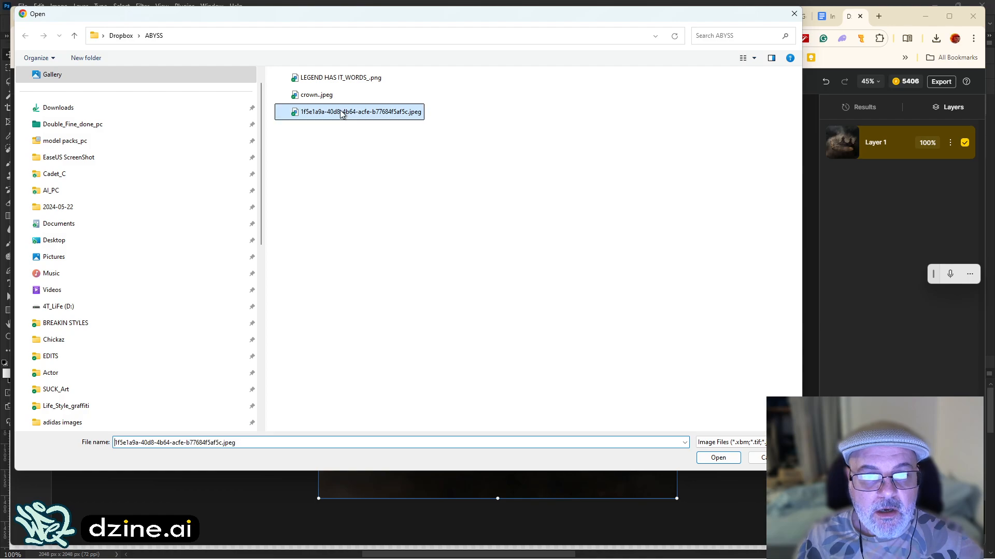
left_click(317, 81)
double_click(317, 81)
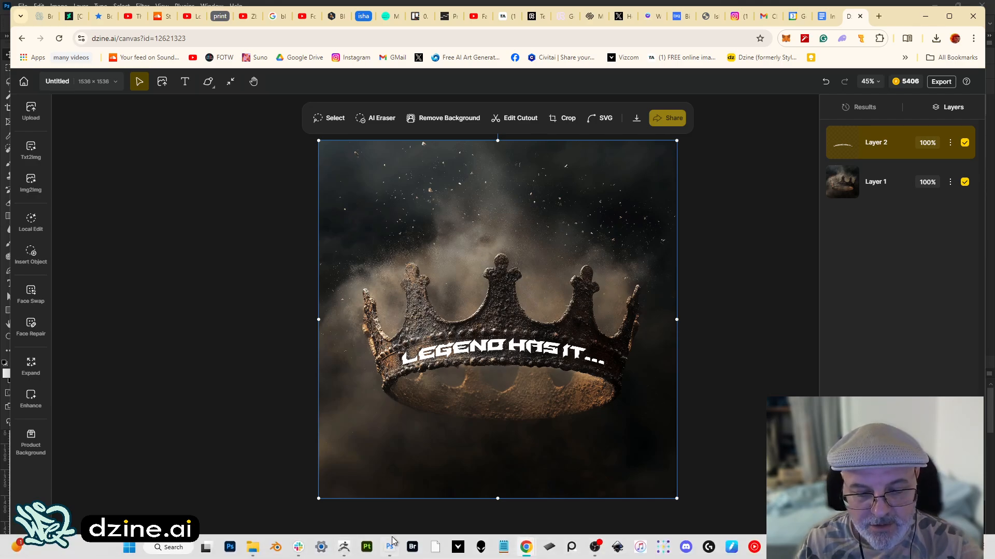
Switch to Photoshop, show the crown image on Layer 0, and toggle the top LEGEND HAS IT... text layer off and on.
left_click(390, 544)
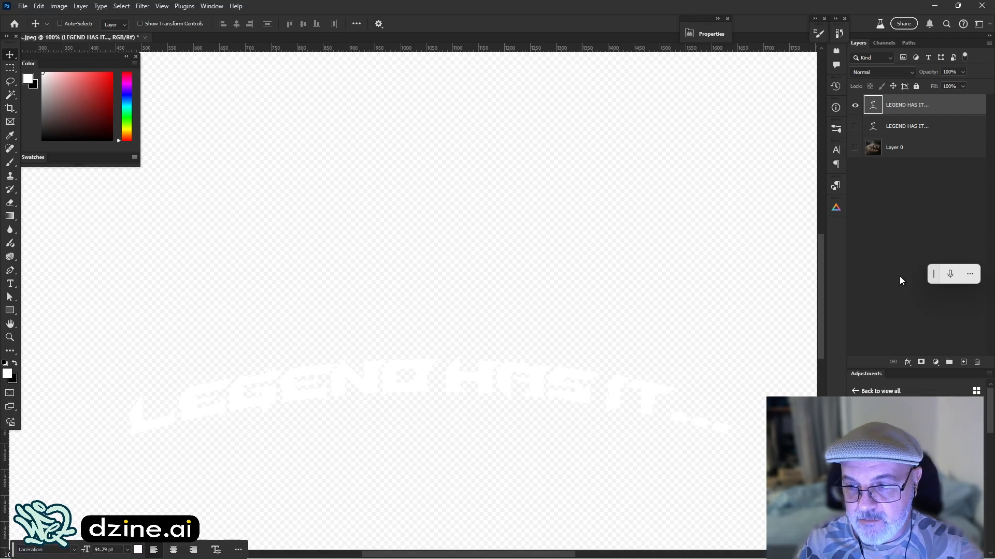
left_click(855, 148)
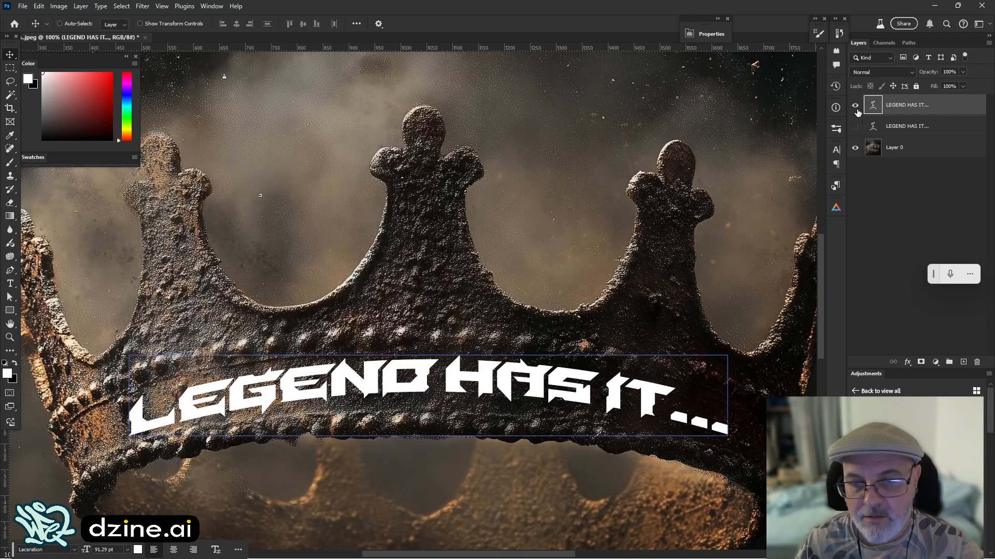
left_click(854, 106)
left_click(855, 106)
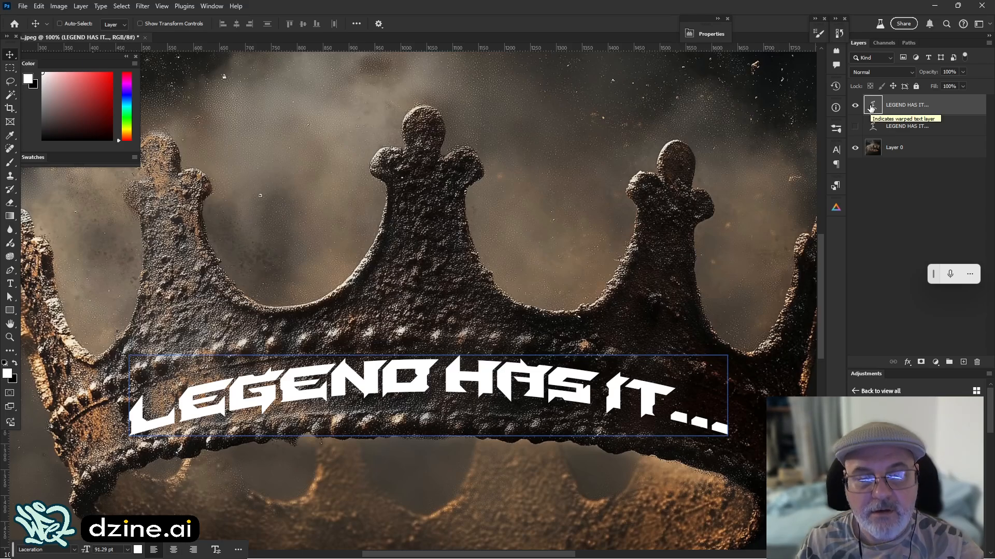
Try an Arch text warp with a horizontal bend of +14% on the top LEGEND HAS IT... text layer.
double_click(871, 107)
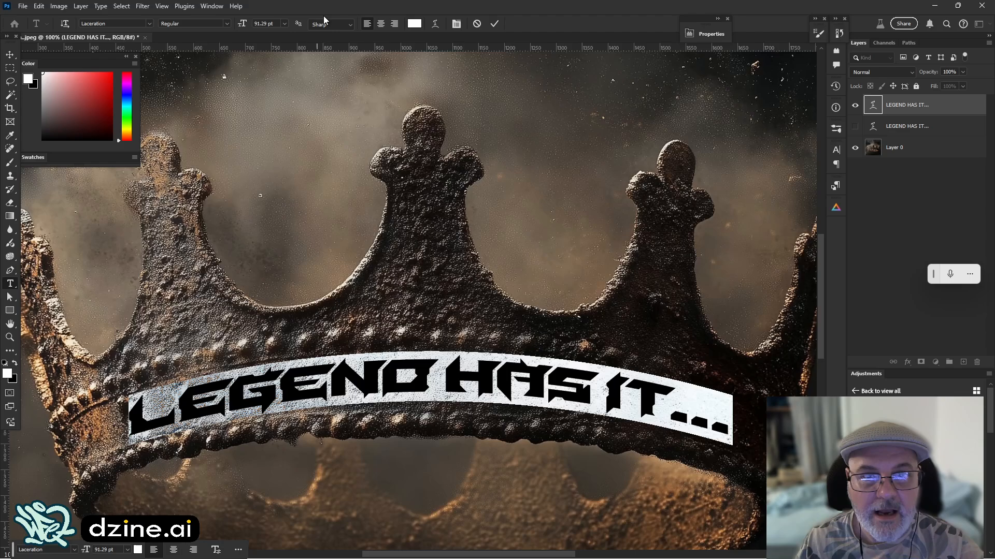
left_click(436, 25)
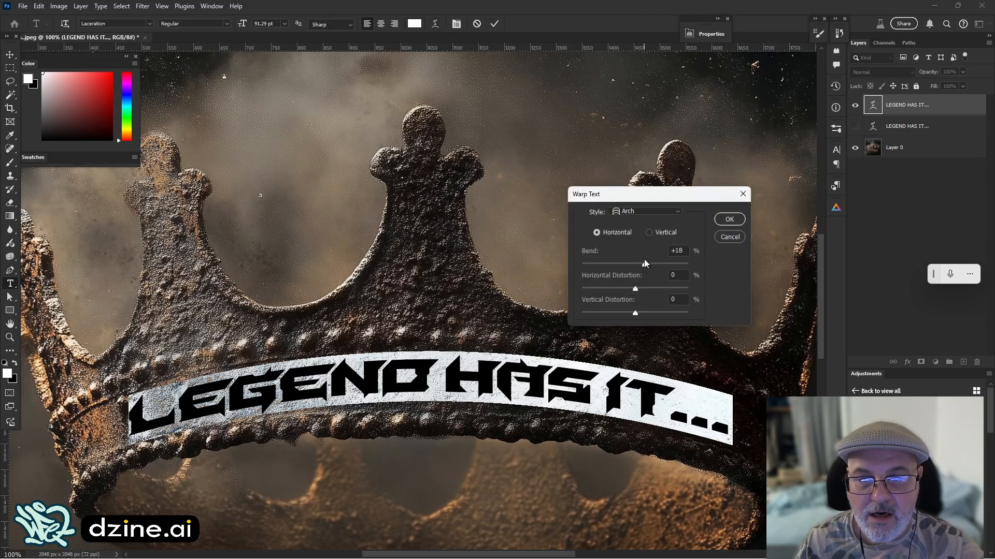
mouse_move(639, 266)
left_mouse_down()
mouse_move(630, 266)
mouse_move(642, 266)
left_mouse_up()
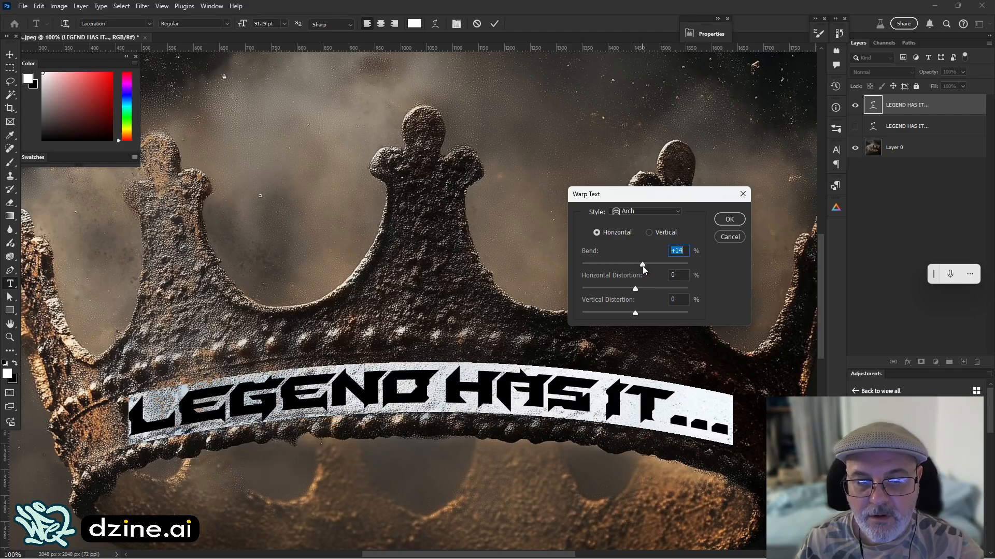
left_click(724, 237)
mouse_move(473, 558)
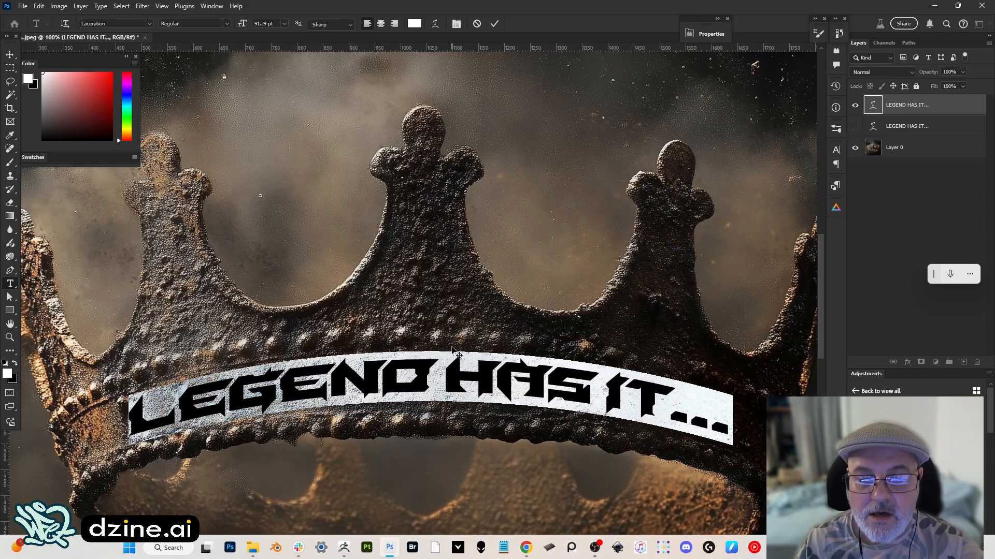
key("ctrl+Return")
Hide the crown image on Layer 0 and select the top LEGEND HAS IT... text layer.
left_click(881, 149)
left_click(855, 149)
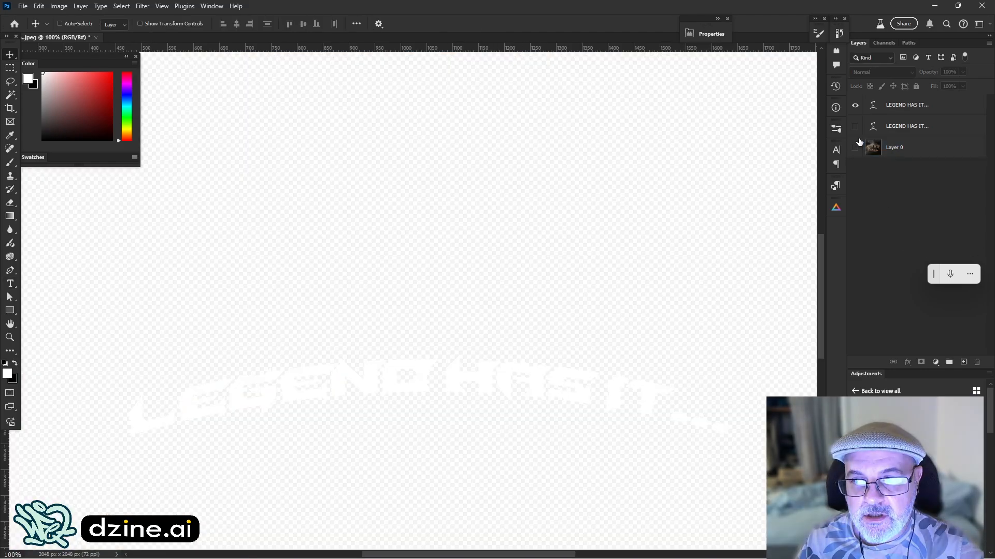
left_click(899, 104)
Switch back to Dzine and inspect the lettering on the crown's band at 100% zoom.
mouse_move(356, 558)
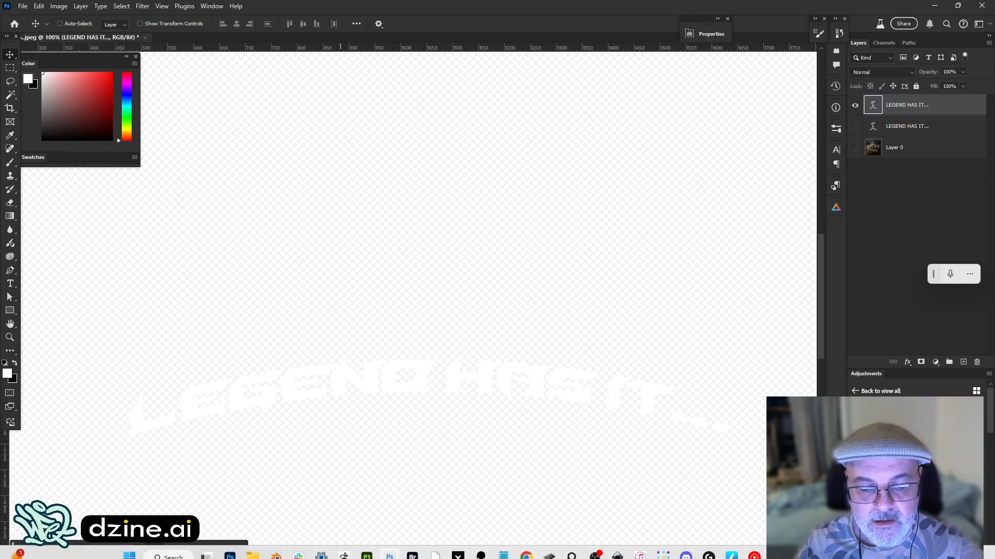
mouse_move(389, 554)
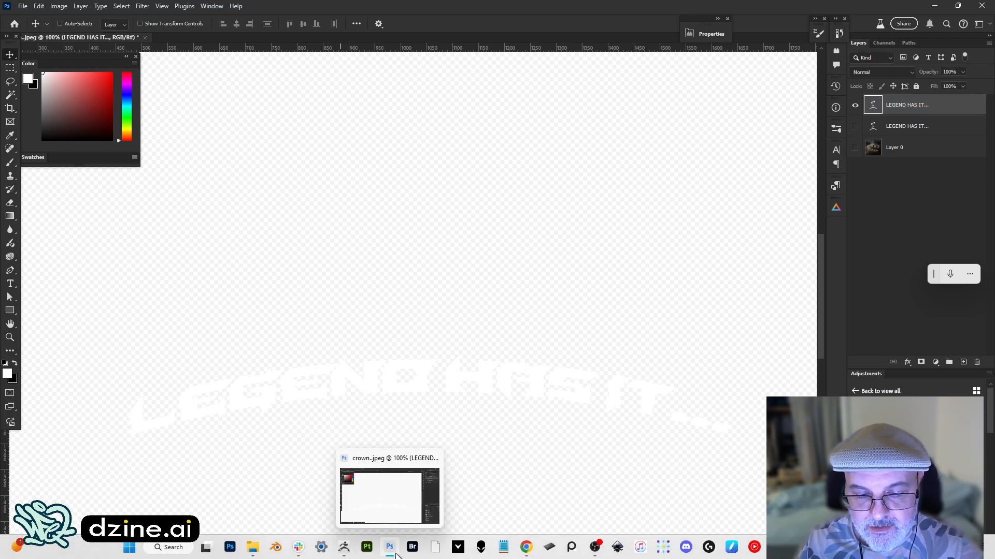
mouse_move(525, 547)
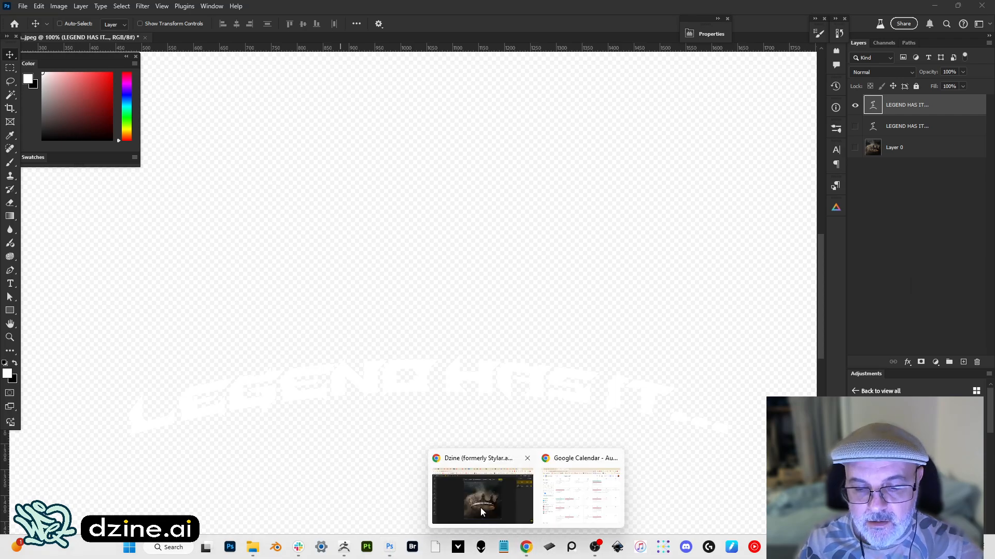
left_click(480, 508)
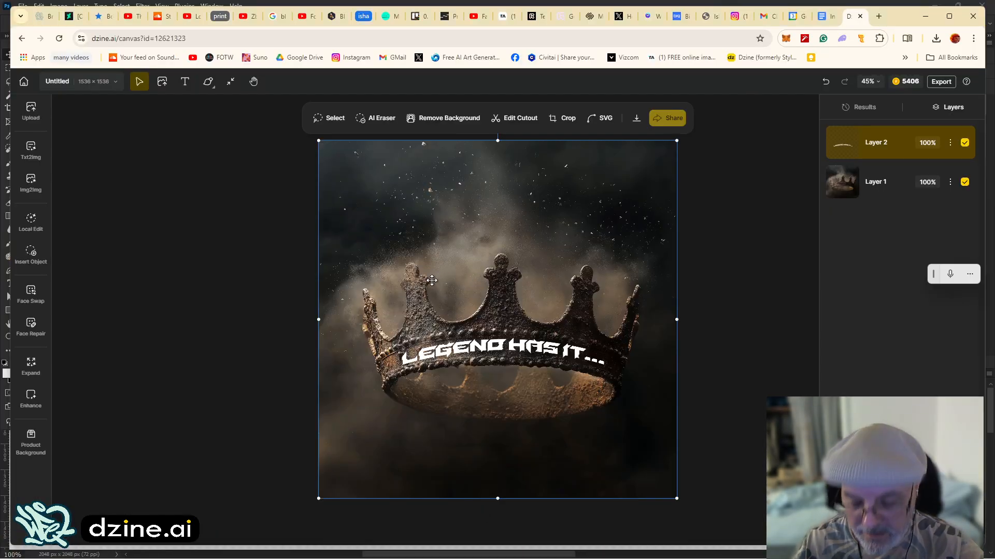
left_click(867, 82)
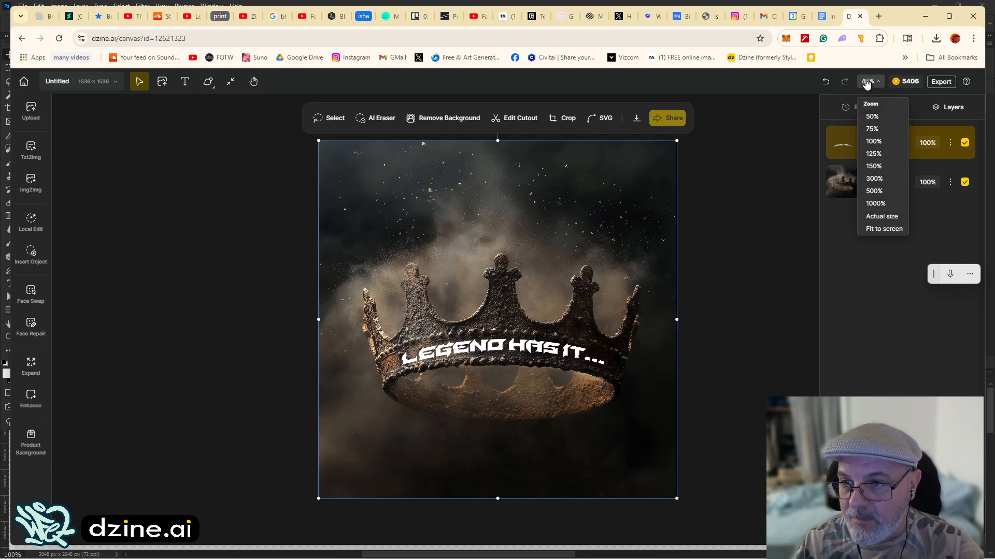
left_click(874, 142)
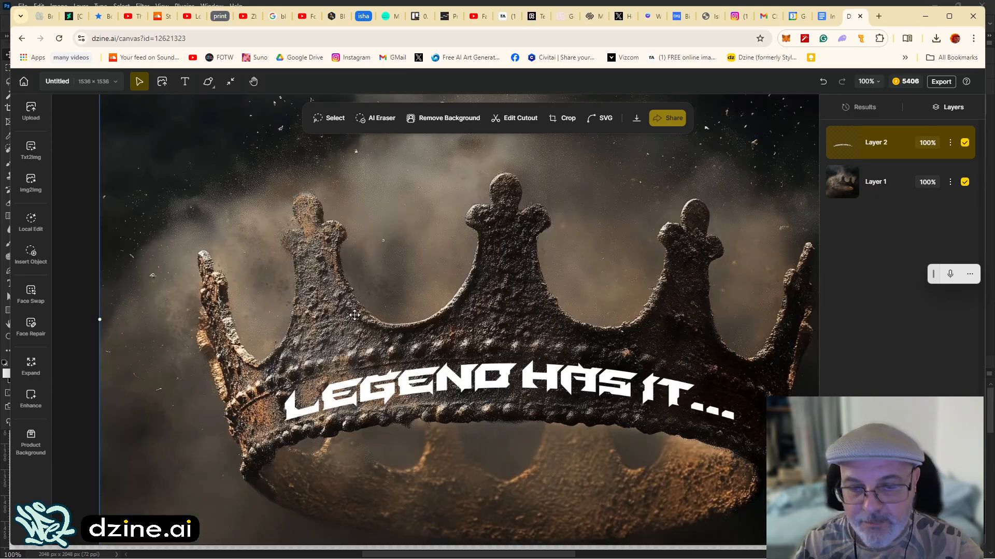
left_click_drag(354, 315, 262, 270)
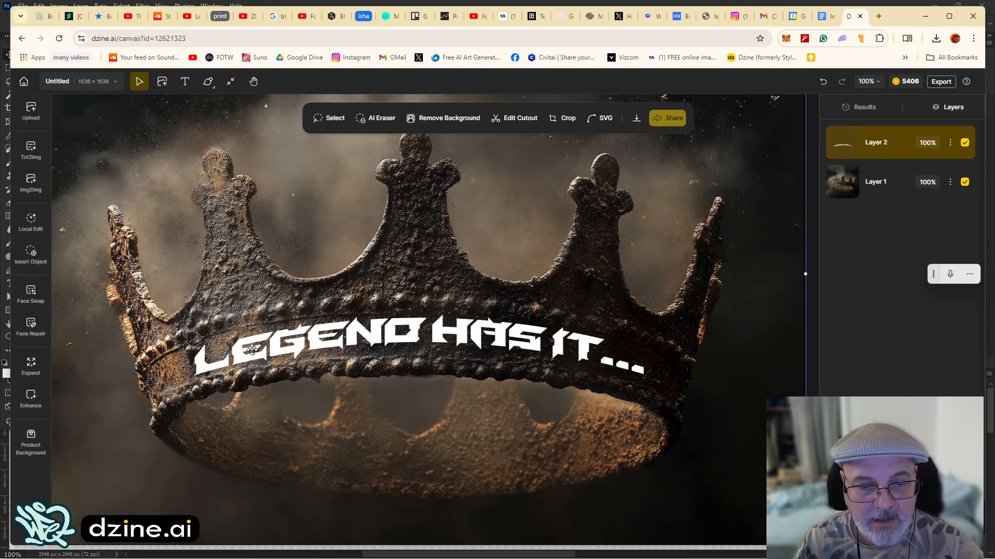
Start Image-to-Image generation for the canvas and choose the Sleek Simplicity style.
left_click(31, 182)
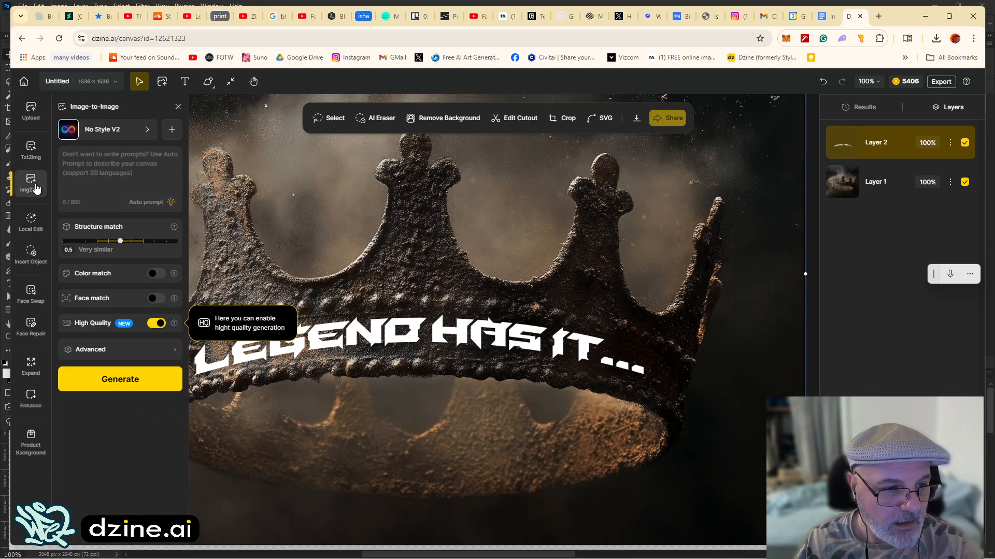
left_click(102, 131)
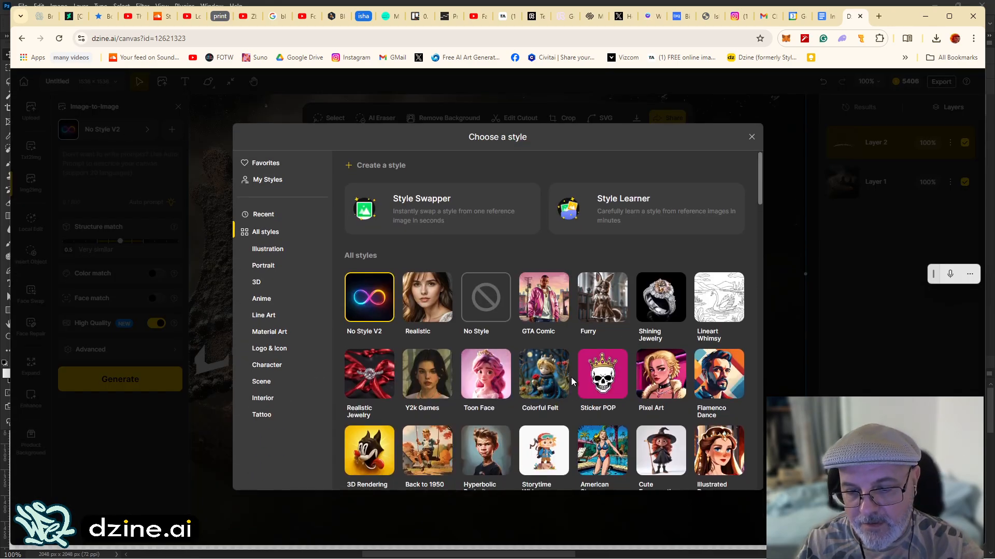
scroll(565, 347, "down", 4)
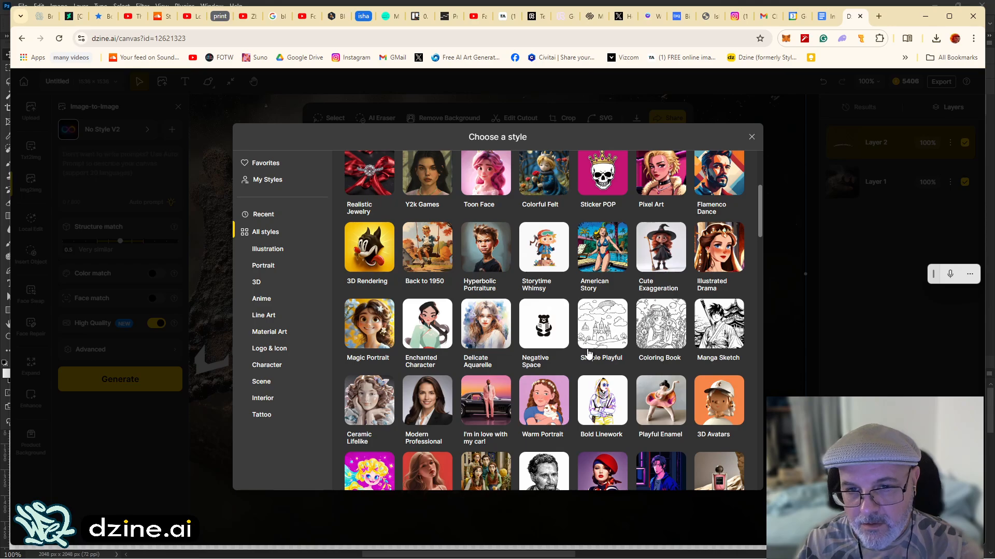
scroll(712, 304, "down", 4)
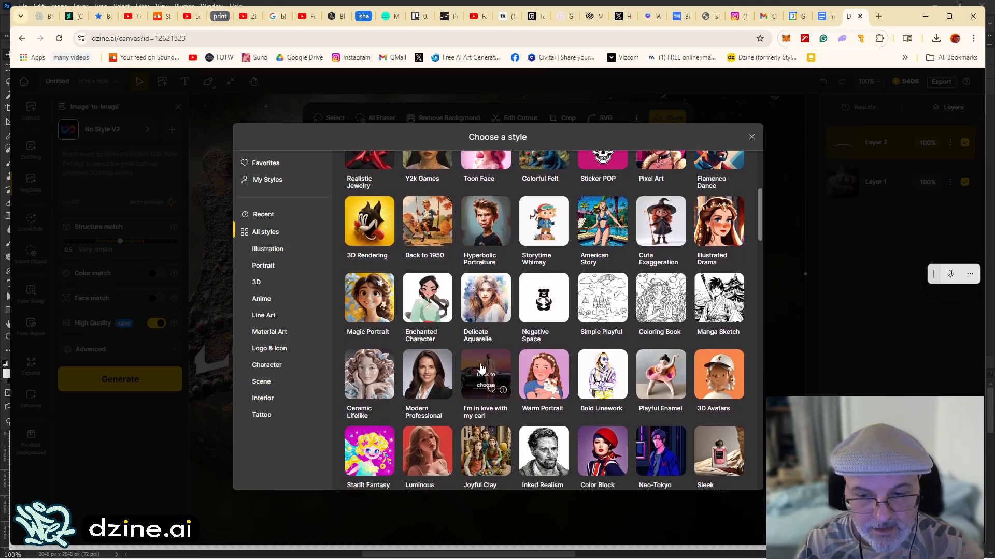
left_click(711, 304)
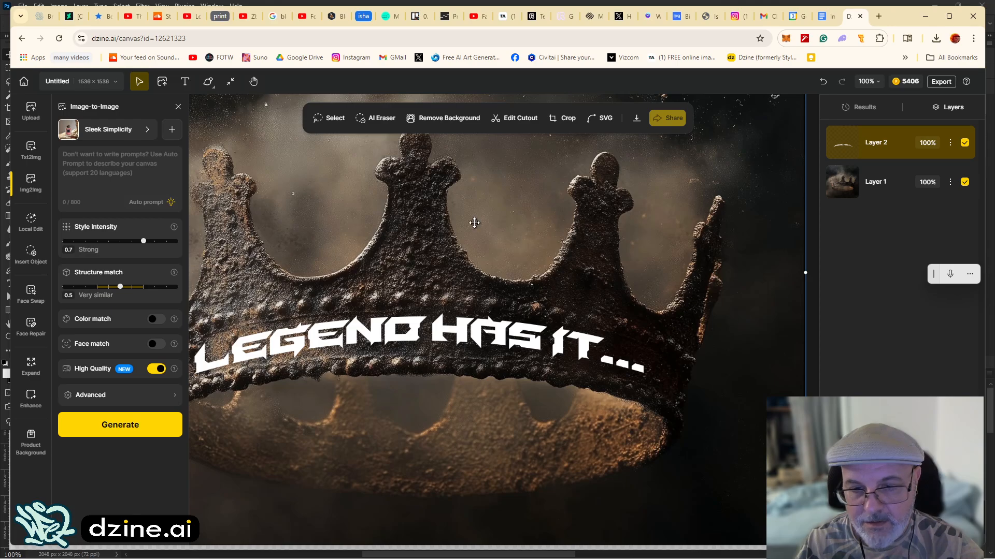
Browse all available styles and the recent ones, and choose Sleek Simplicity again.
left_click(102, 127)
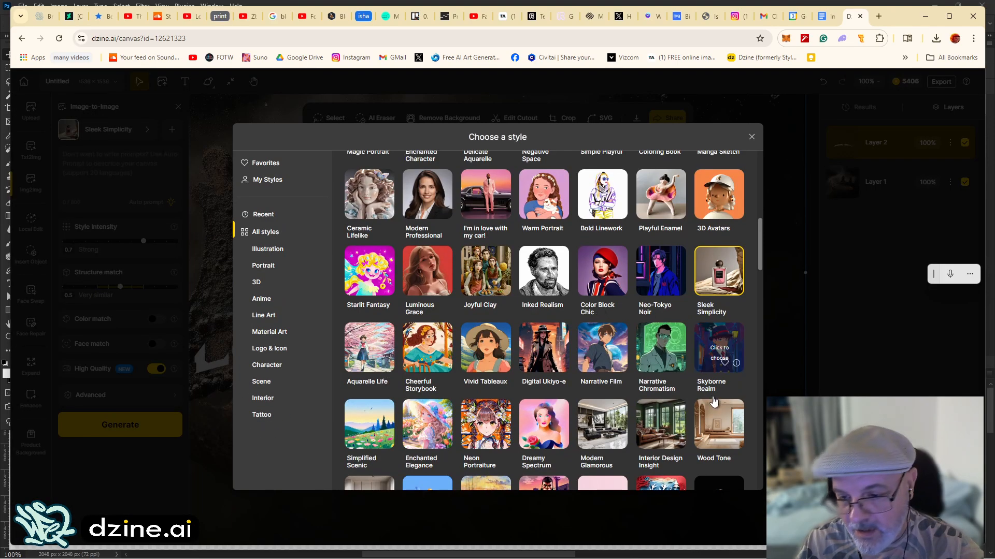
scroll(702, 403, "down", 5)
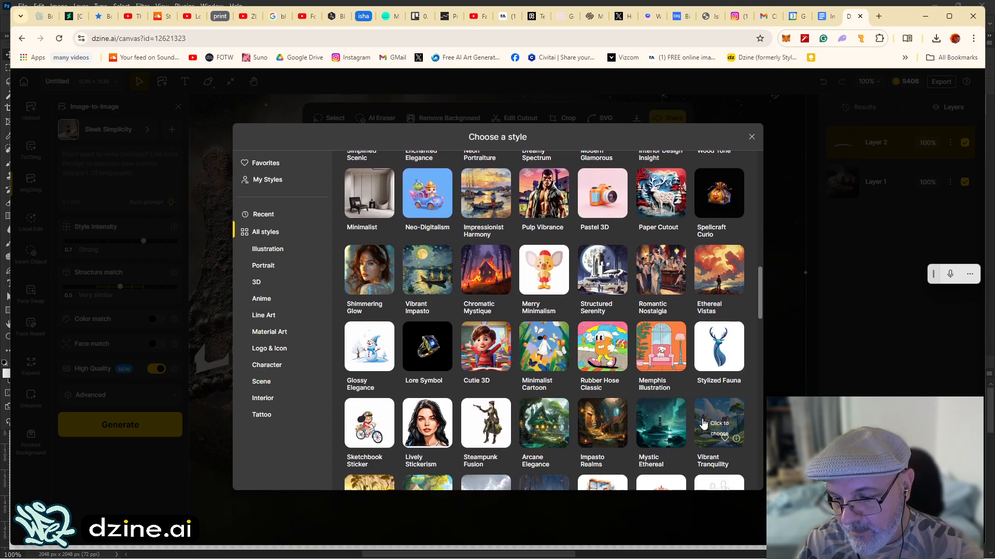
scroll(677, 359, "down", 5)
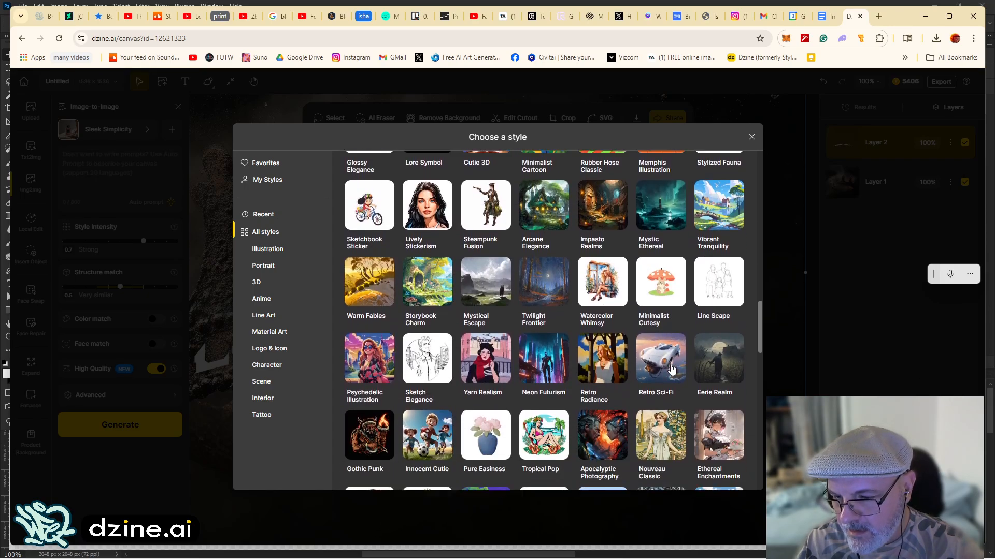
scroll(544, 382, "down", 3)
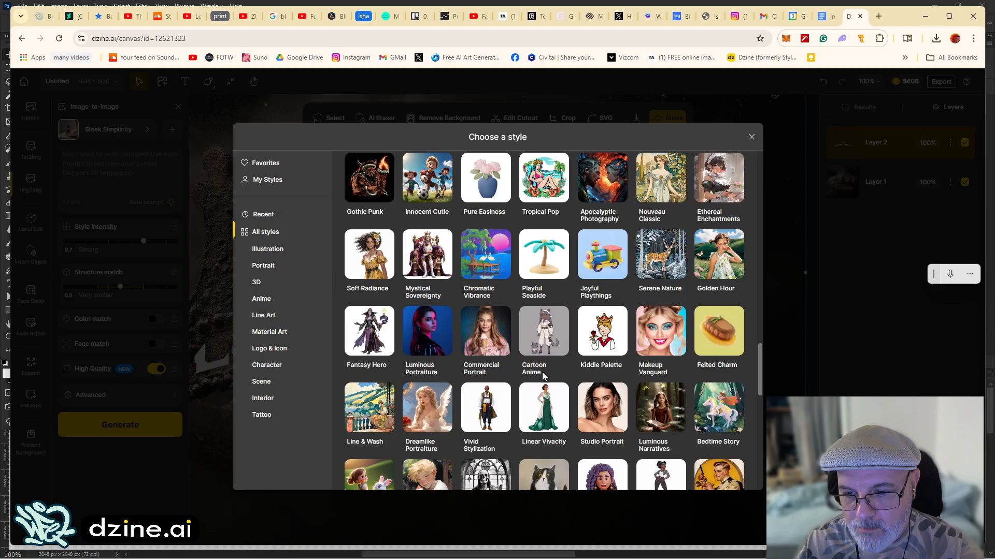
left_click_drag(757, 364, 734, 150)
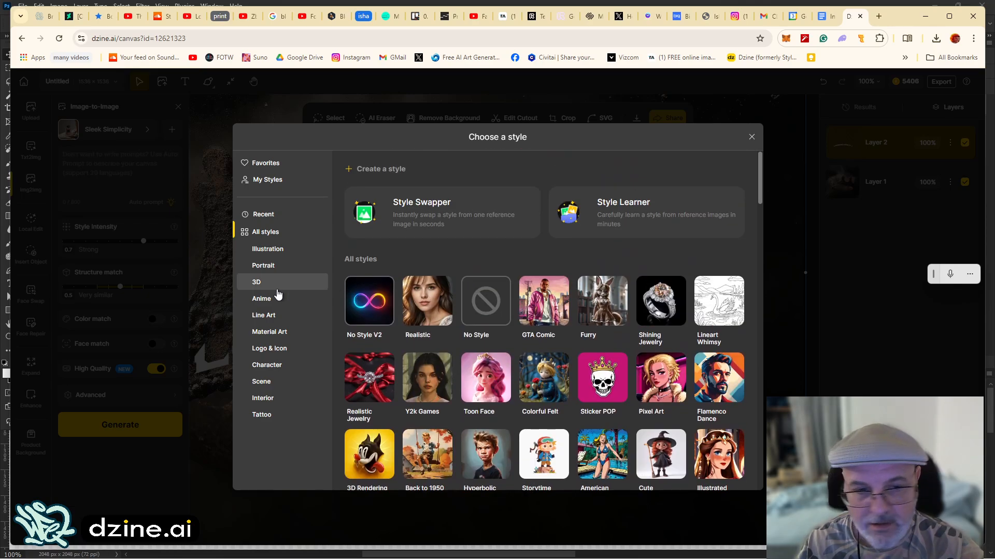
left_click(255, 213)
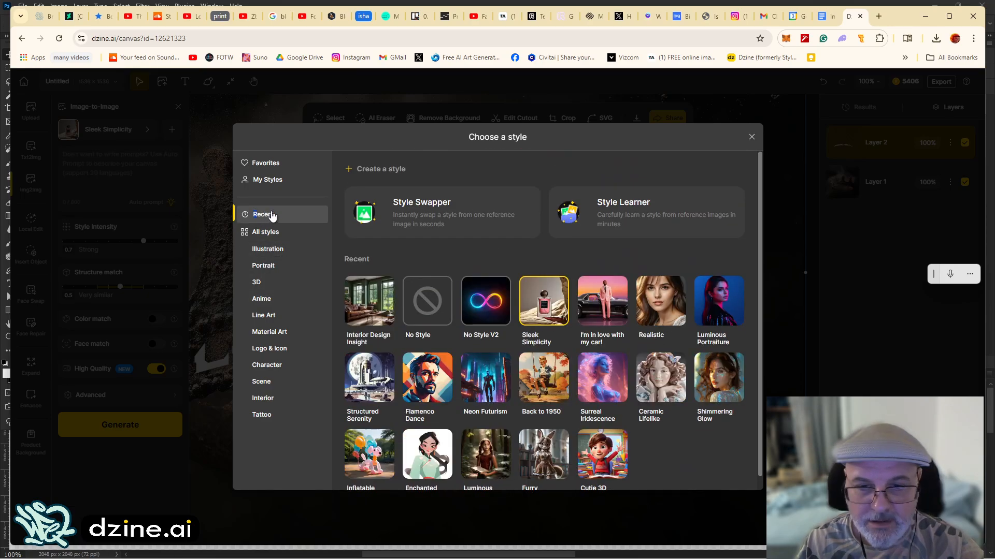
left_click(537, 311)
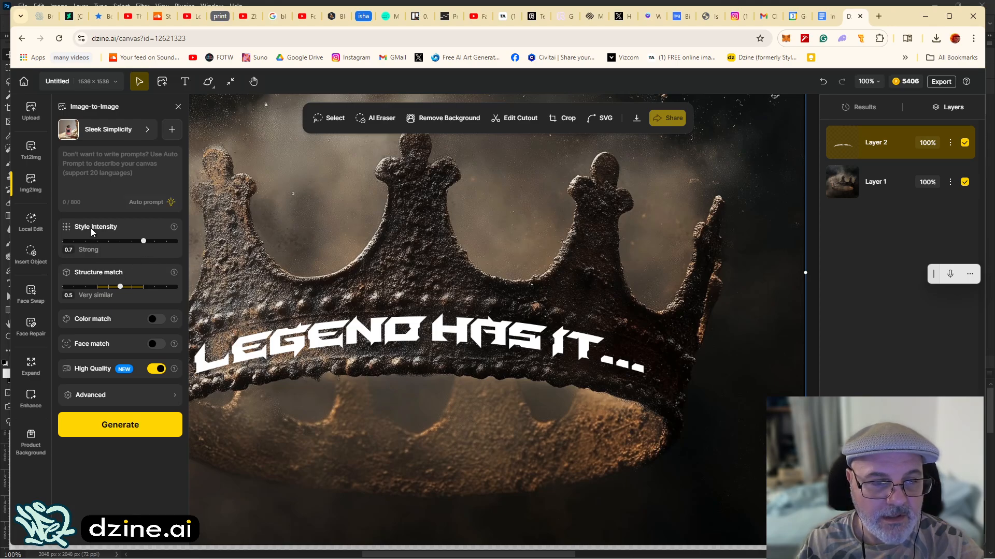
Set Style Intensity to 0.8 and Structure match to 0.7, leaving Color match off.
left_click(96, 162)
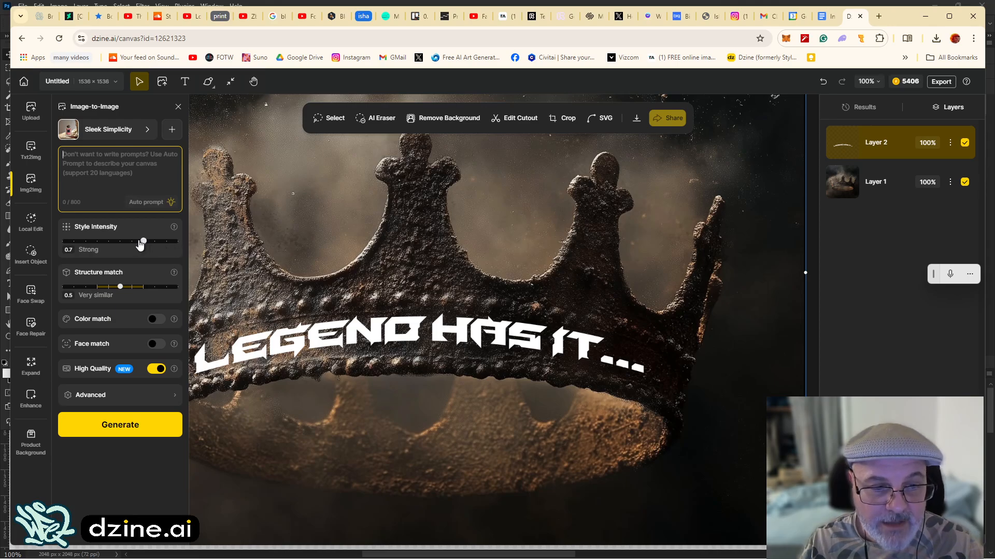
left_click_drag(140, 245, 150, 247)
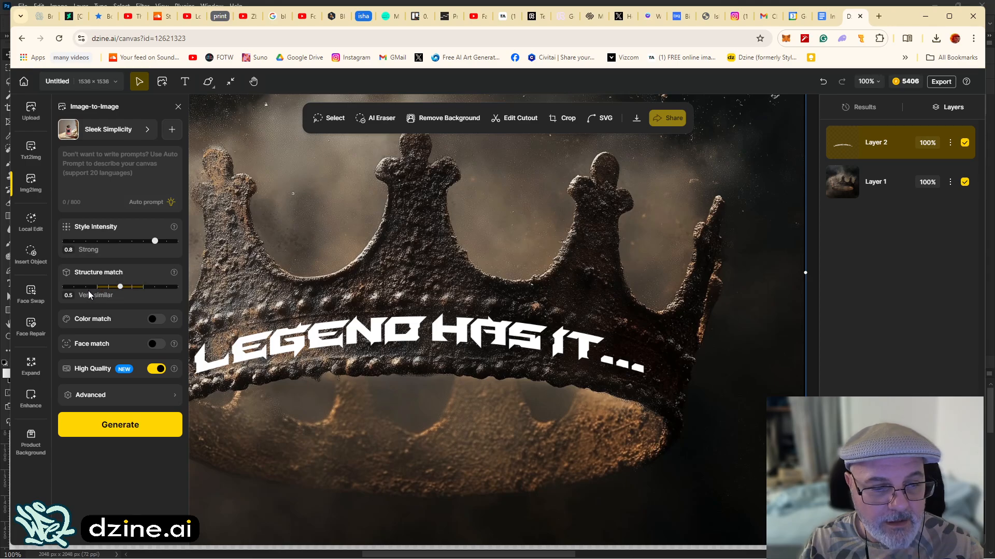
left_click_drag(126, 290, 144, 288)
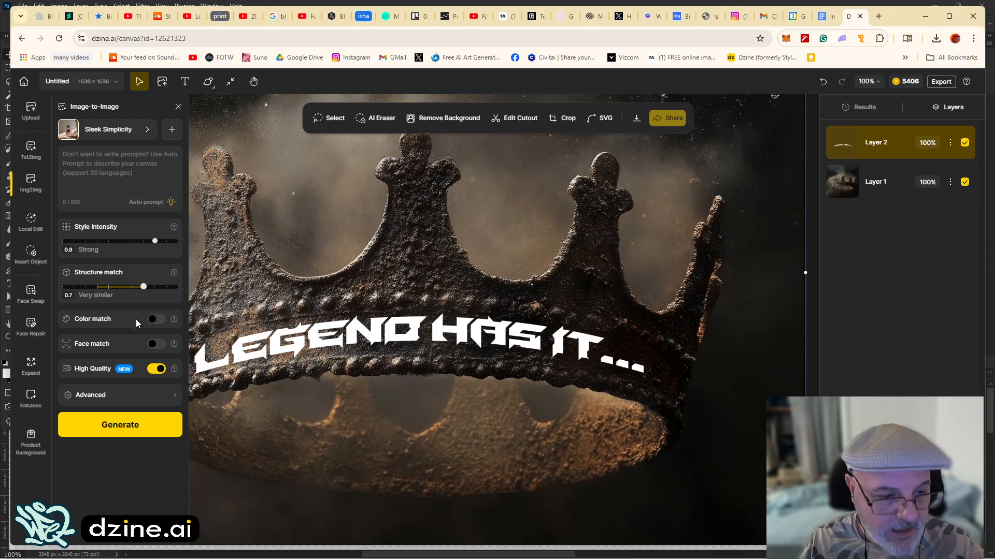
left_click(160, 321)
left_click(160, 322)
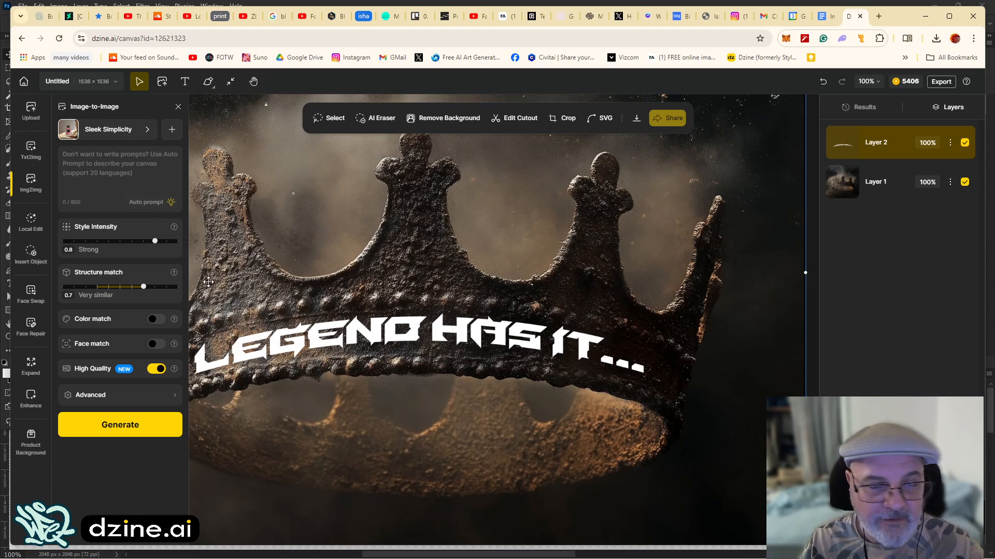
Write a prompt describing rusty, beveled metal lettering that says "legend has it.." coming off of an old, rusty king's crown.
left_click(110, 168)
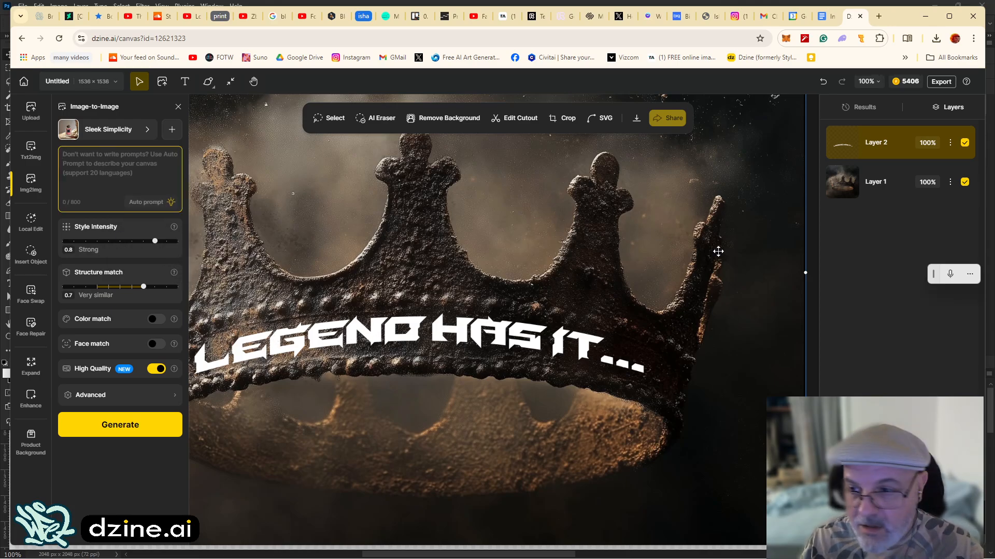
key("super+h")
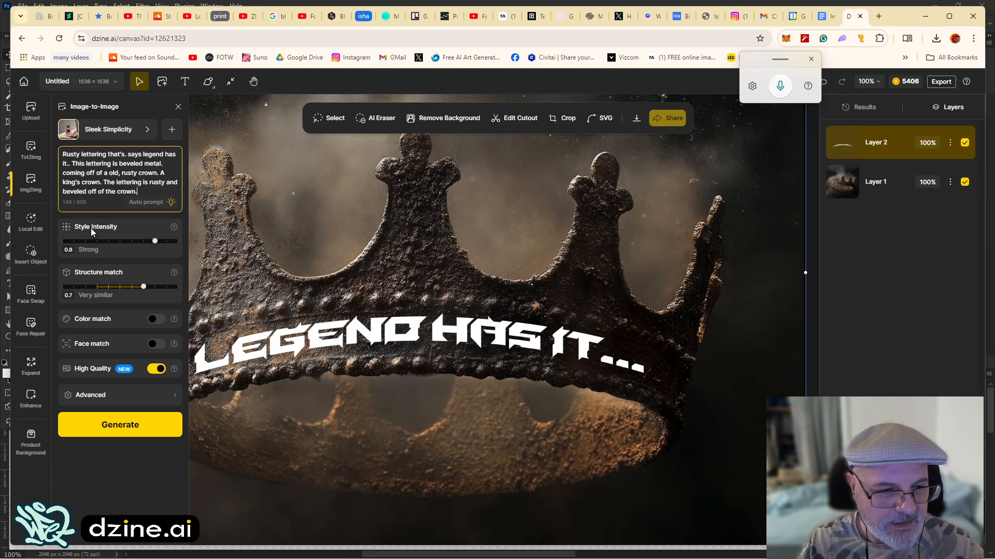
mouse_move(178, 227)
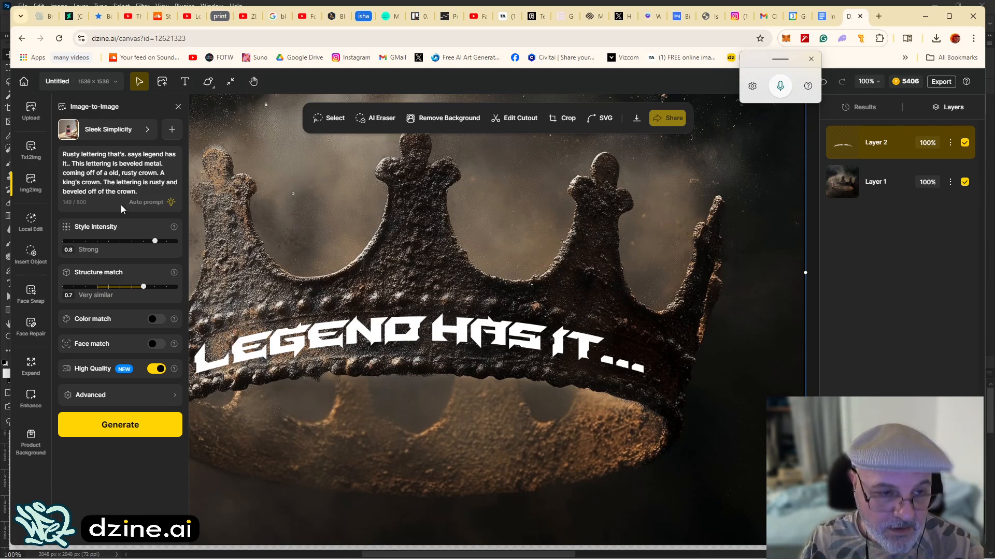
Review the recently used styles once more and keep Sleek Simplicity for the generation.
left_click(93, 127)
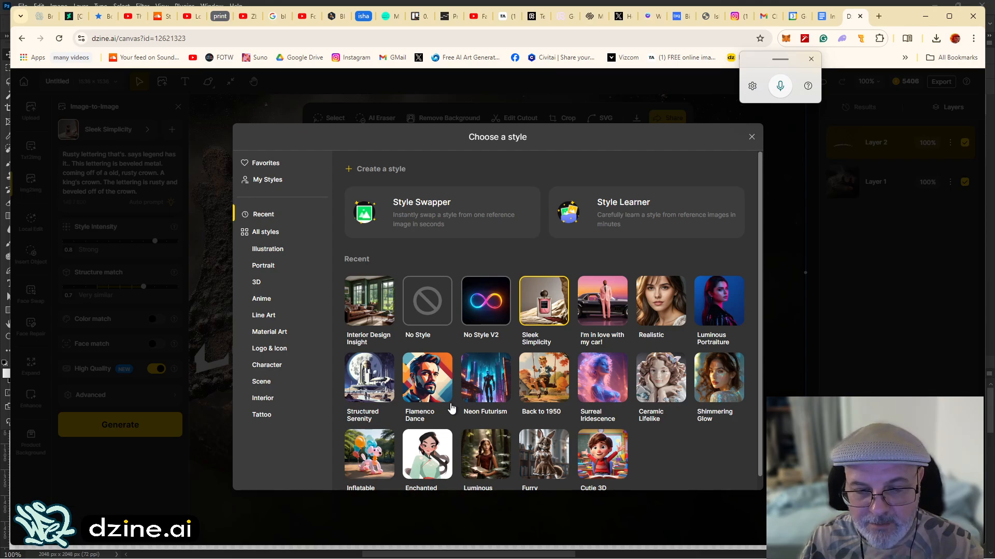
scroll(397, 427, "down", 1)
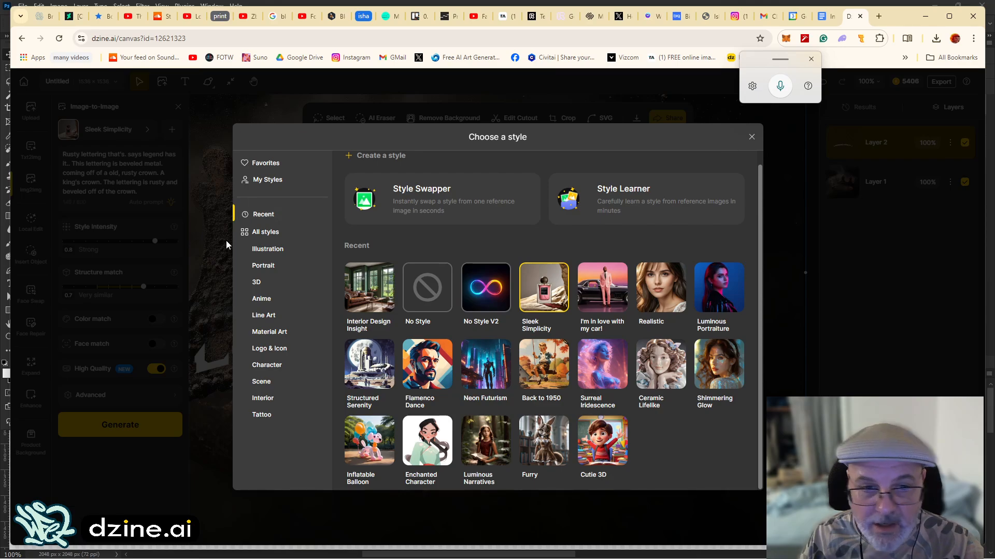
left_click(525, 286)
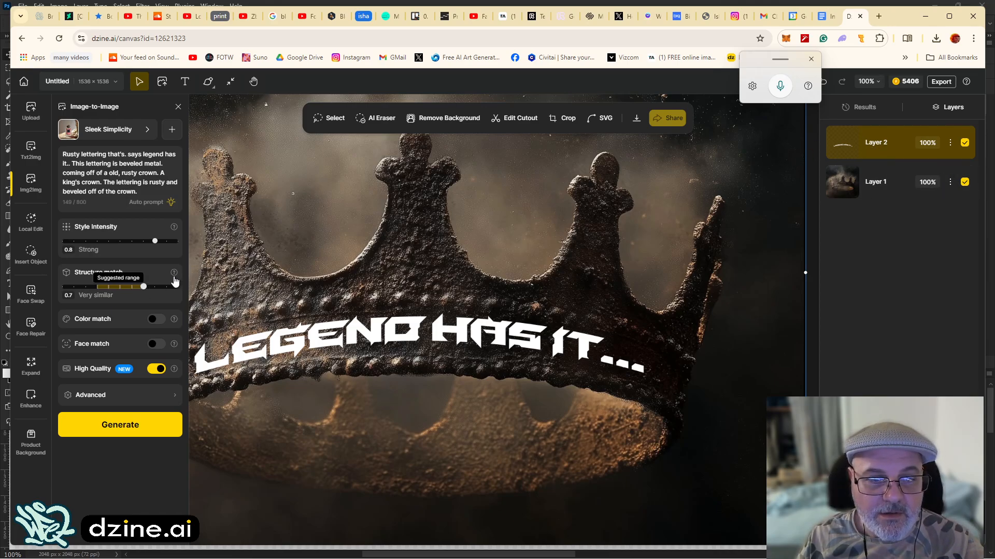
mouse_move(175, 274)
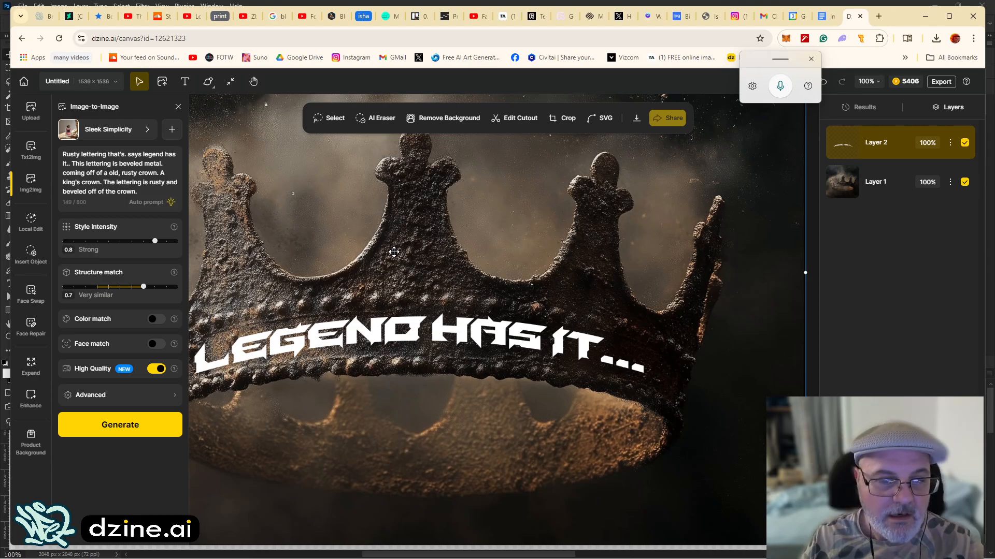
Add "RUSTY, AGES, WEATHERED, SMOKEY." to the end of the prompt.
left_click(159, 192)
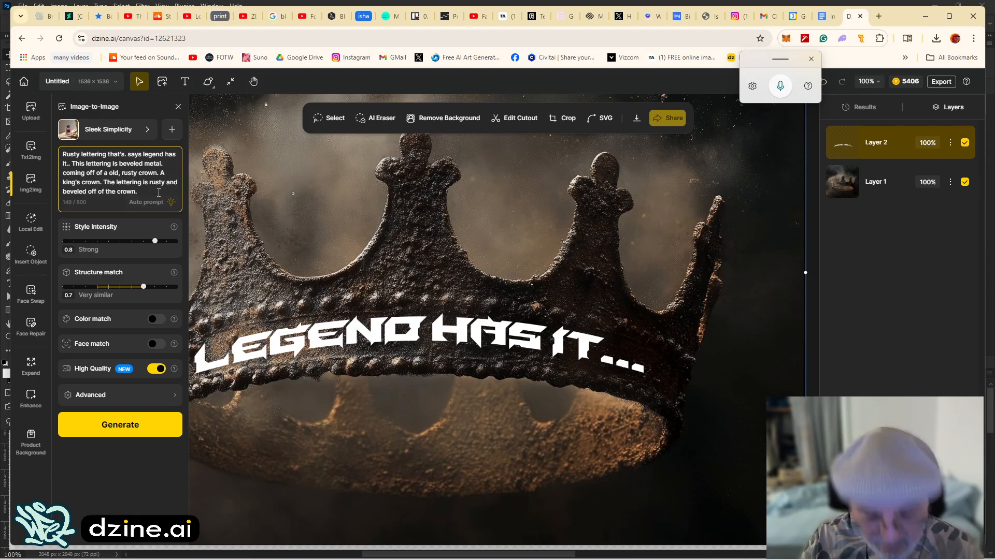
type("RUSTY ")
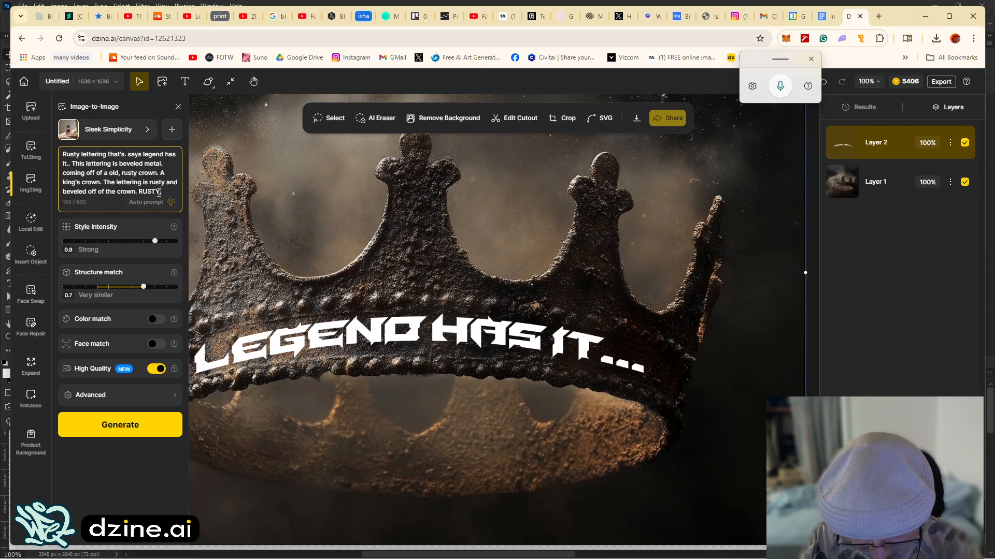
type("AGES,")
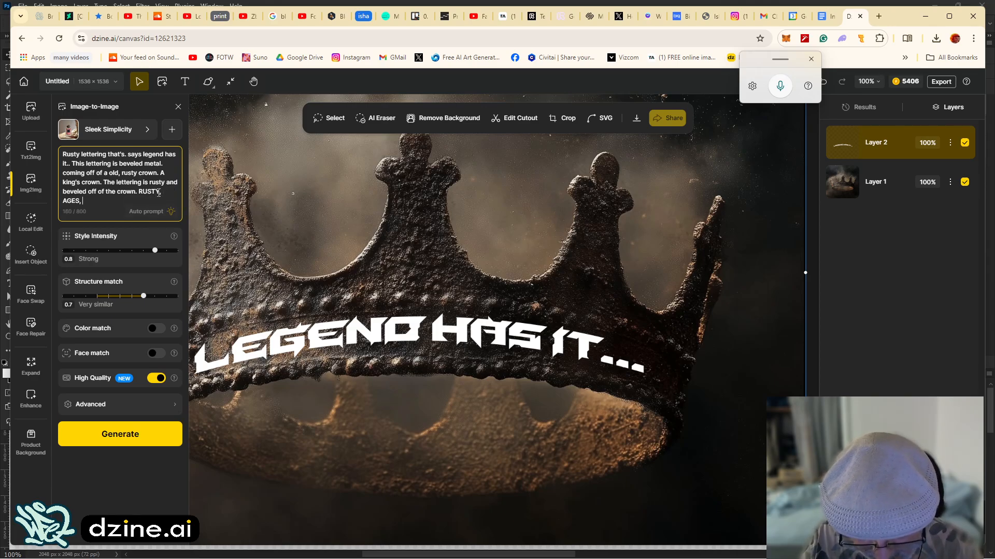
type(" WEATHE")
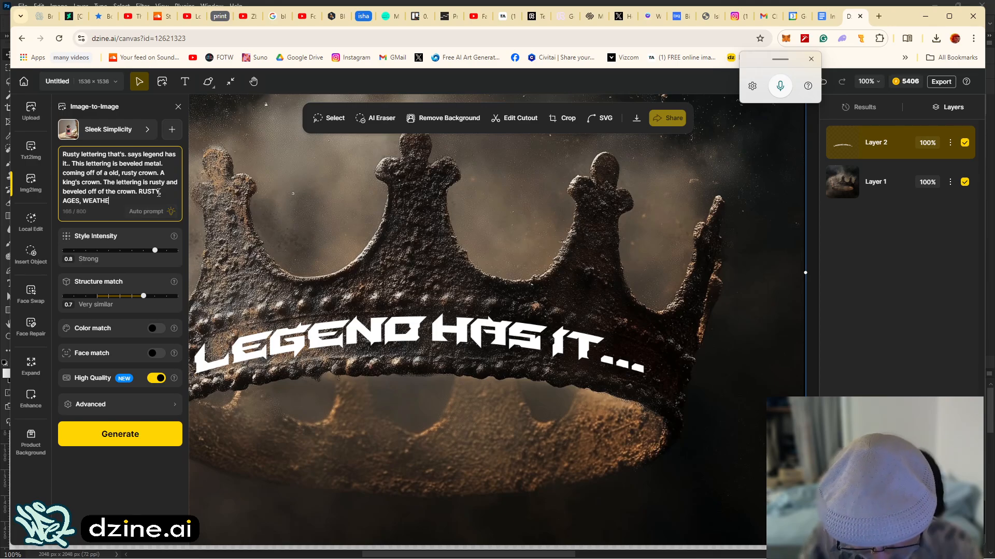
type("RED, SMOKEY.")
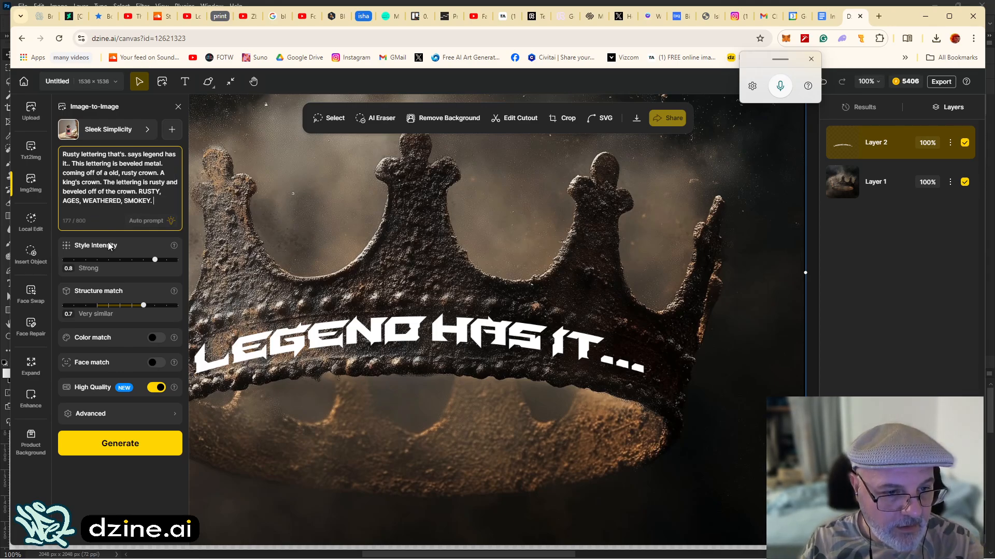
Set Structure match to 0.5, generate a set of Image-to-Image variations, and check the layers and generation progress.
left_click(115, 446)
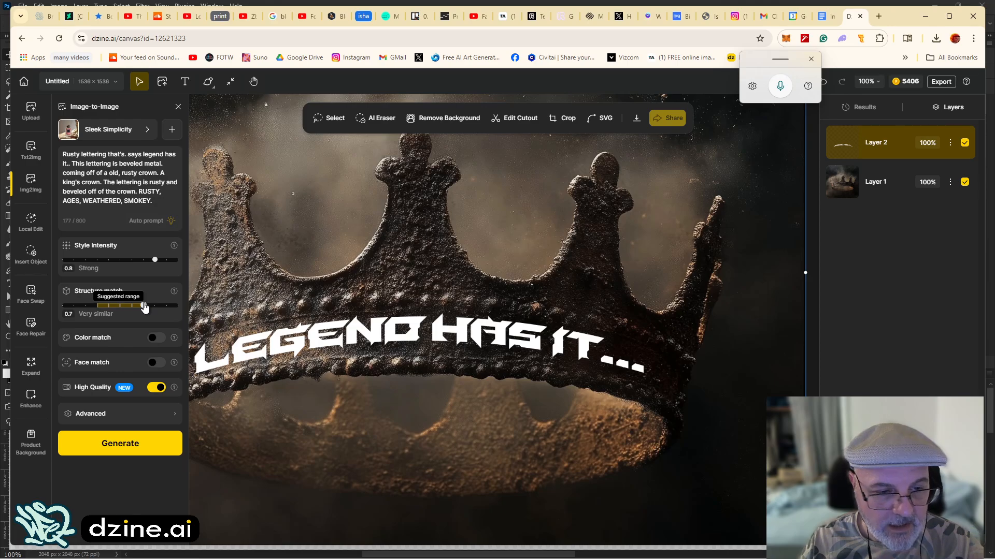
left_click_drag(145, 307, 127, 306)
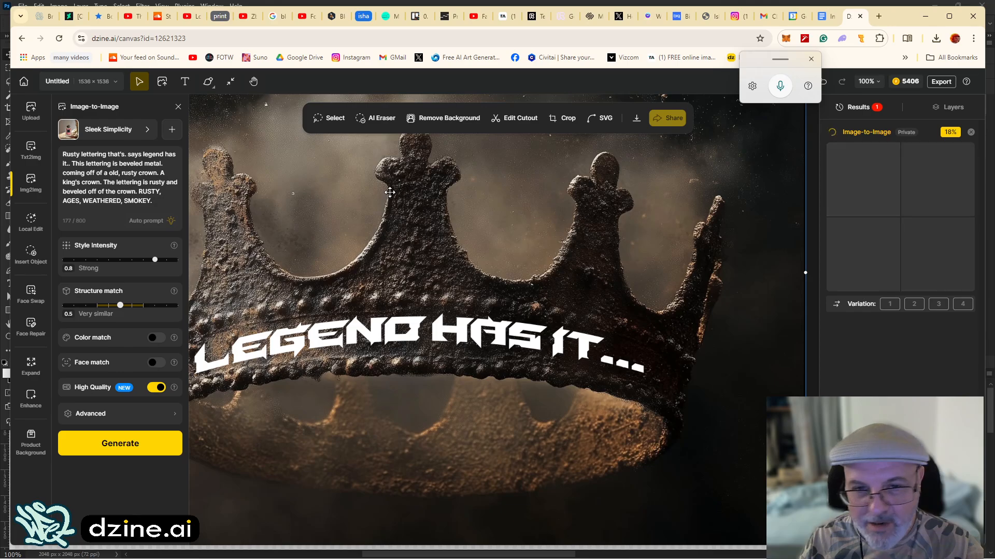
left_click_drag(325, 192, 371, 181)
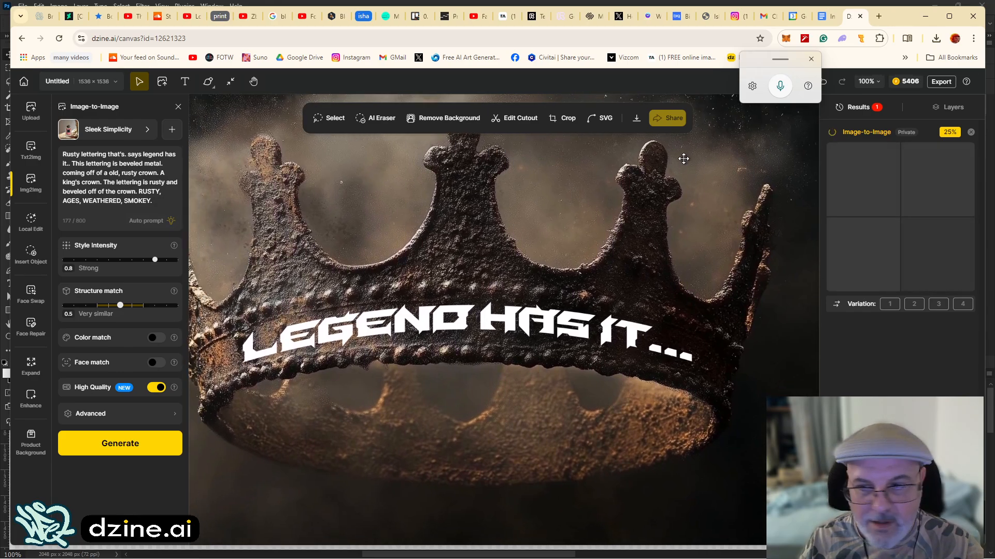
left_click(942, 110)
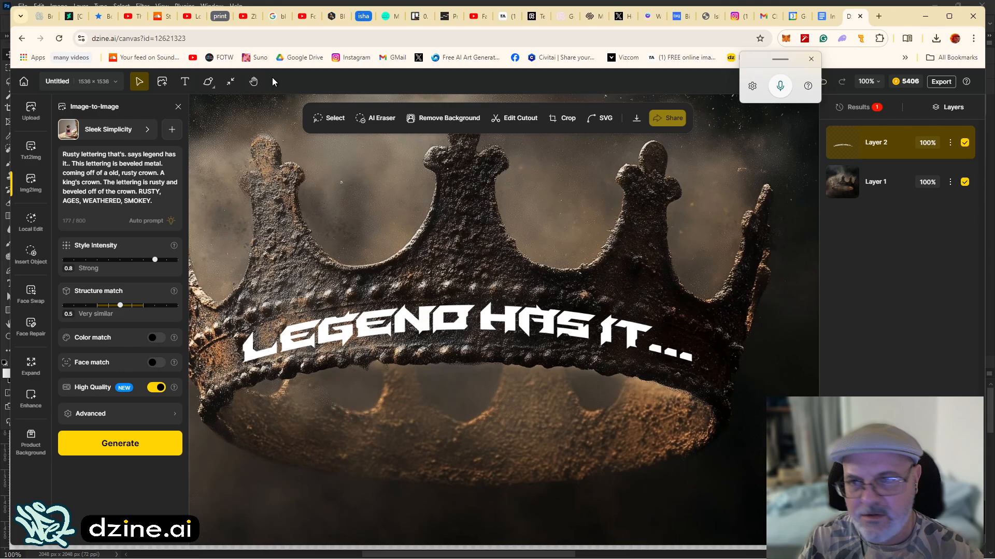
mouse_move(893, 85)
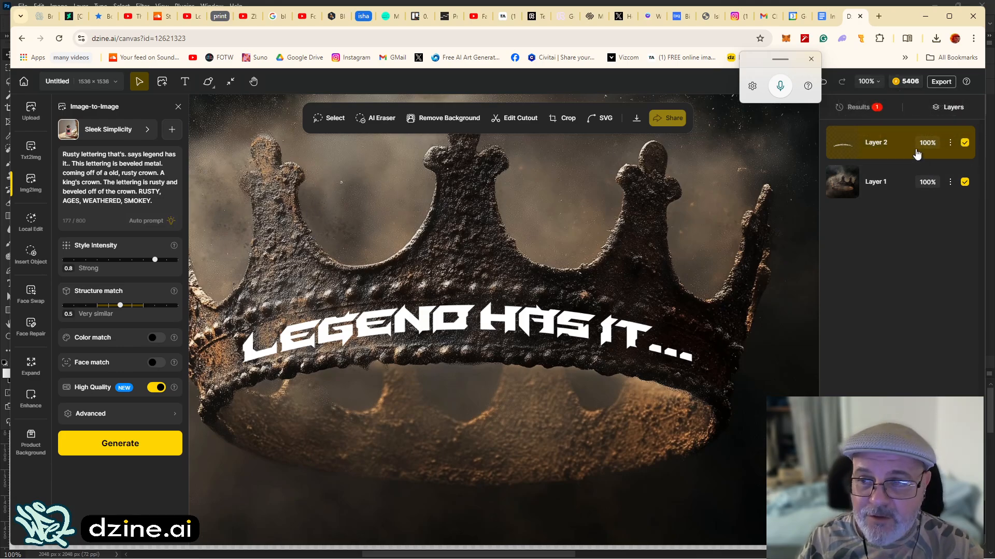
left_click(864, 111)
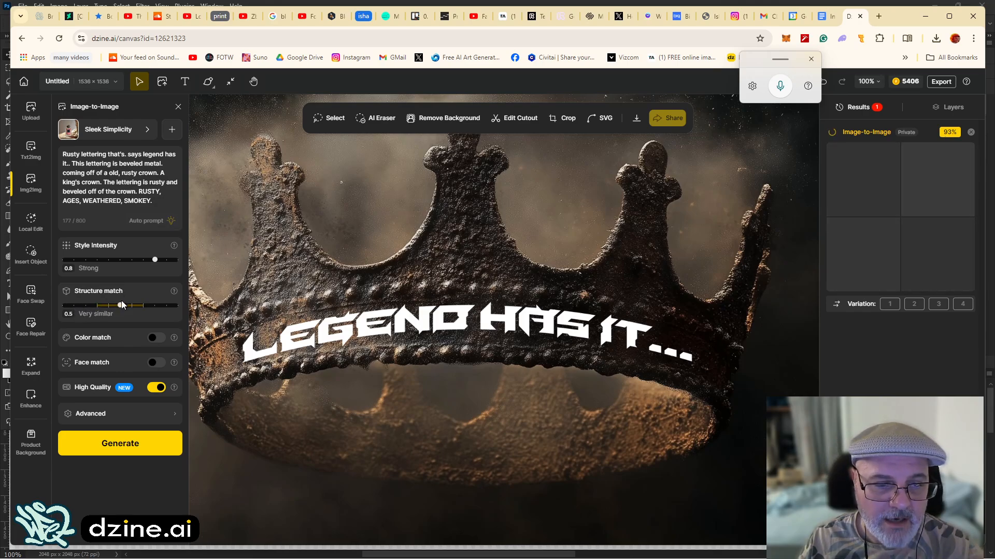
Generate a second set with Structure match at 0.9, and reduce Style Intensity to 0.4.
left_click_drag(121, 305, 164, 308)
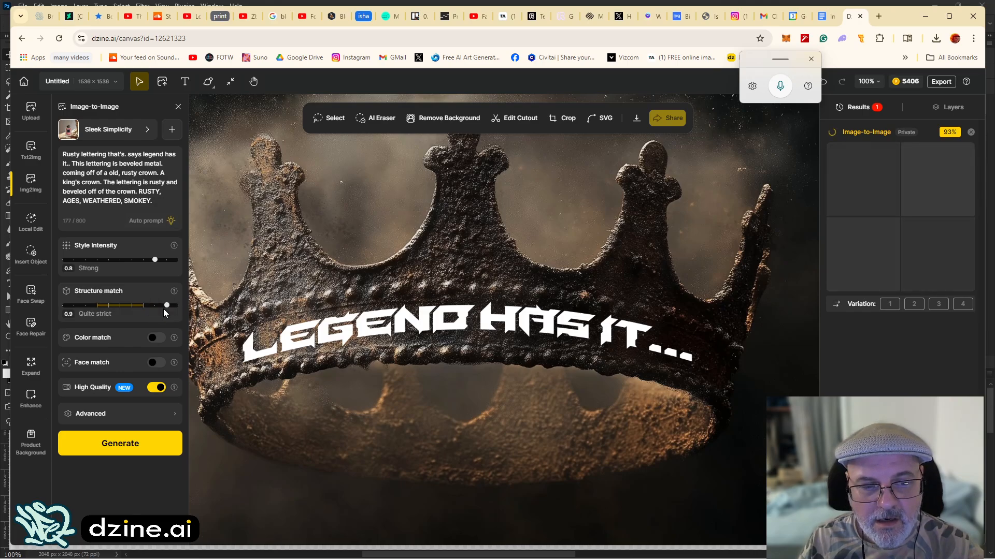
left_click(124, 443)
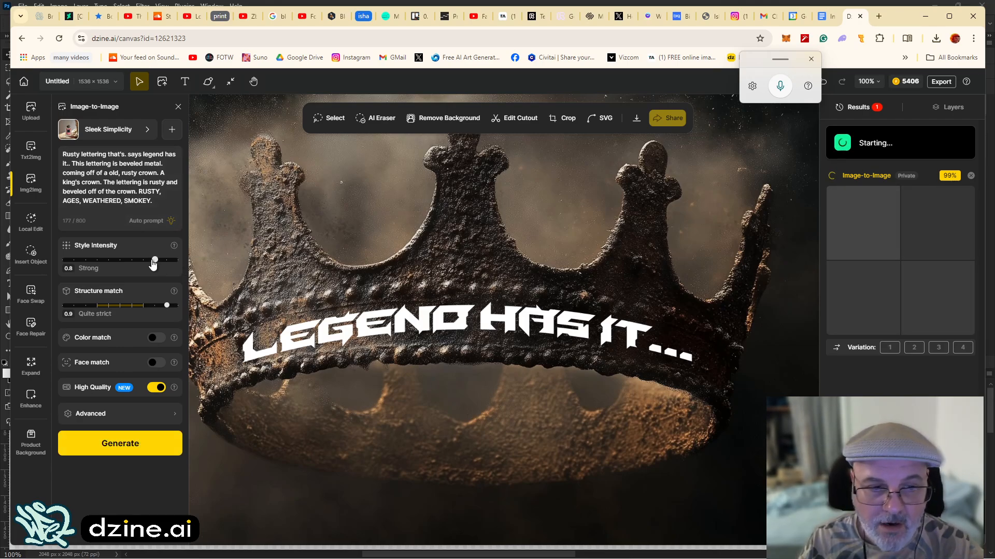
left_click_drag(153, 265, 109, 261)
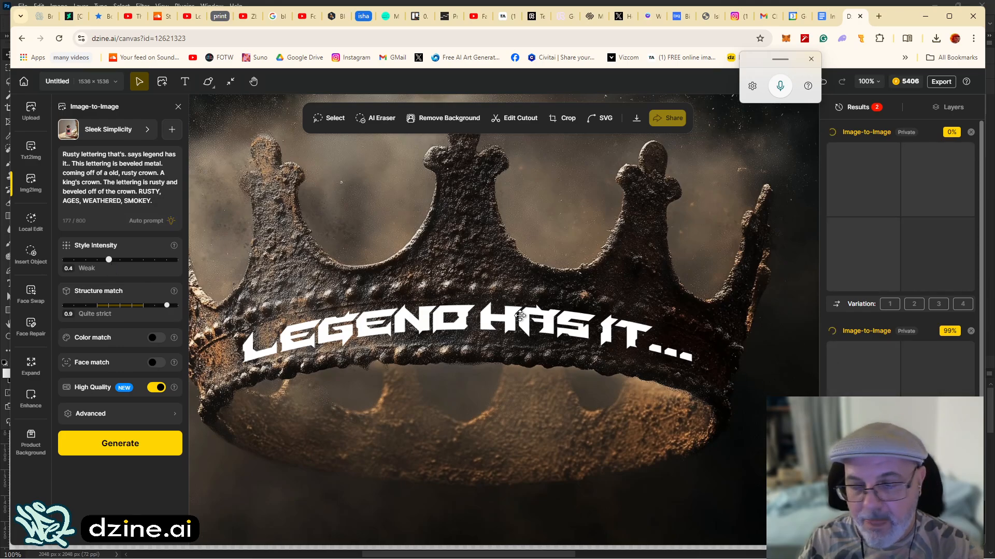
Replace "The" before "lettering is rusty" in the Image-to-Image prompt with "MATALIC LETTERS.".
left_click(164, 202)
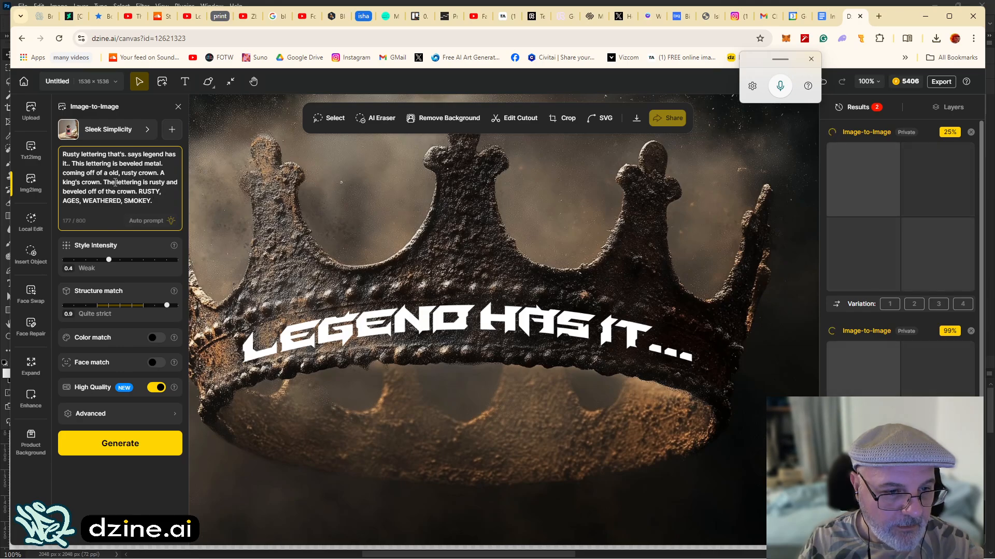
left_click(115, 182)
key("BackSpace")
key("BackSpace")
key("BackSpace")
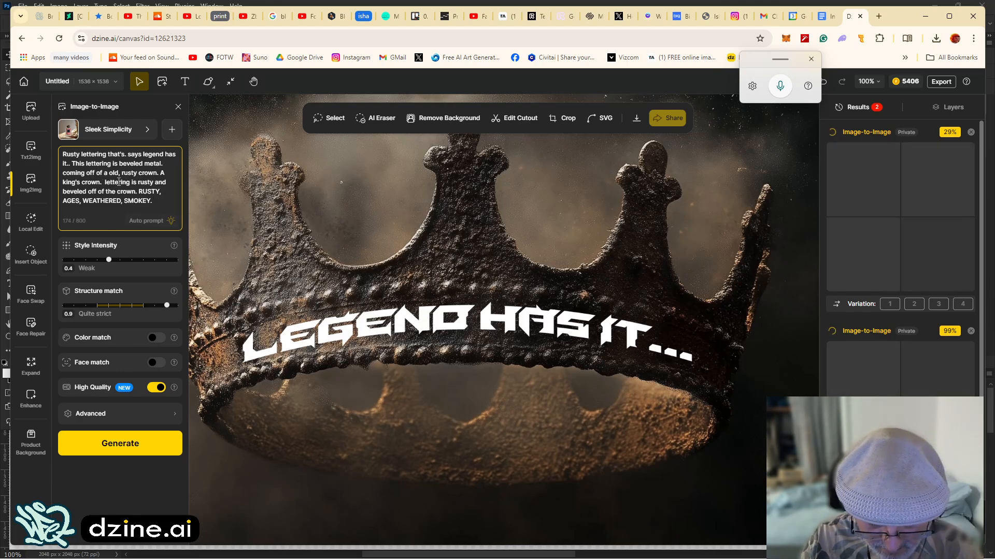
type("MATALI")
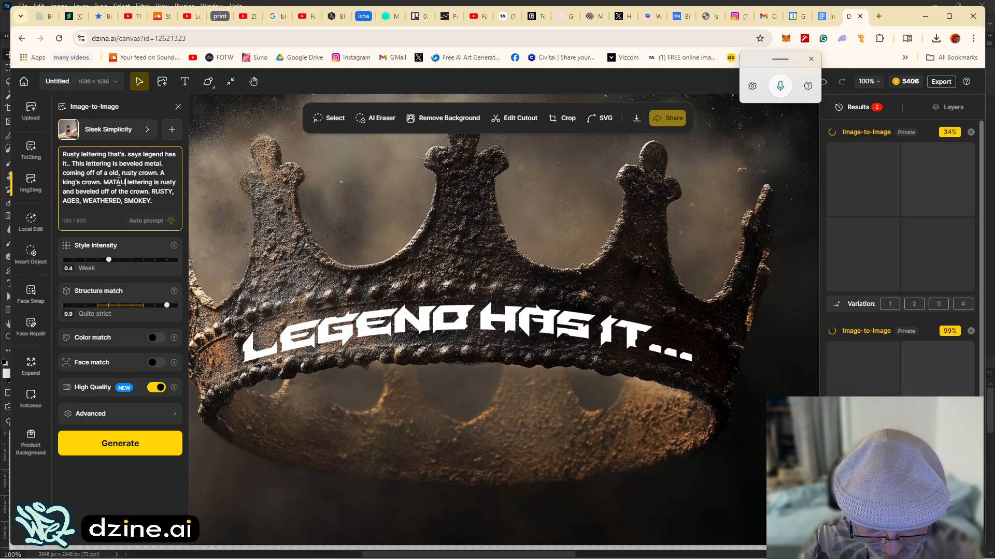
type("C LETTER.")
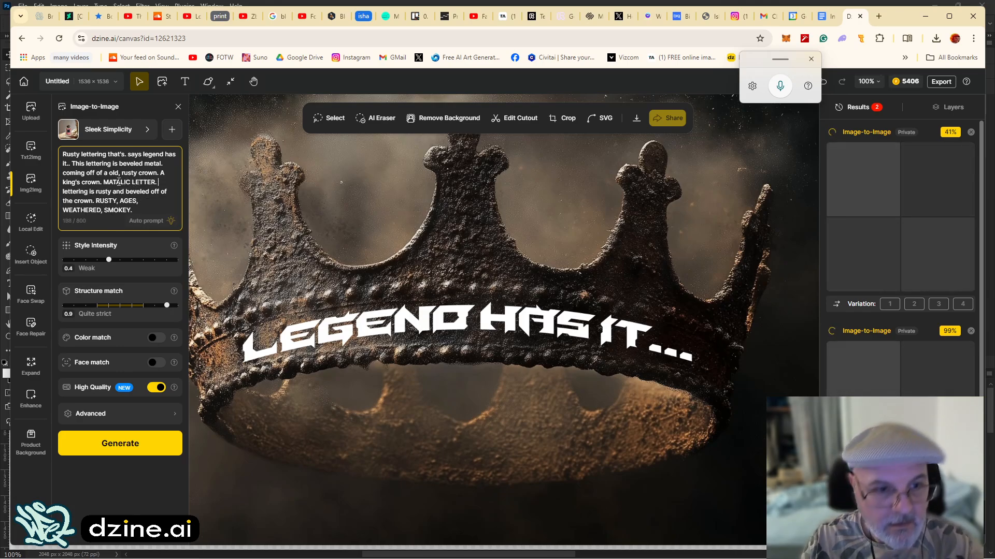
left_click(154, 182)
type("S")
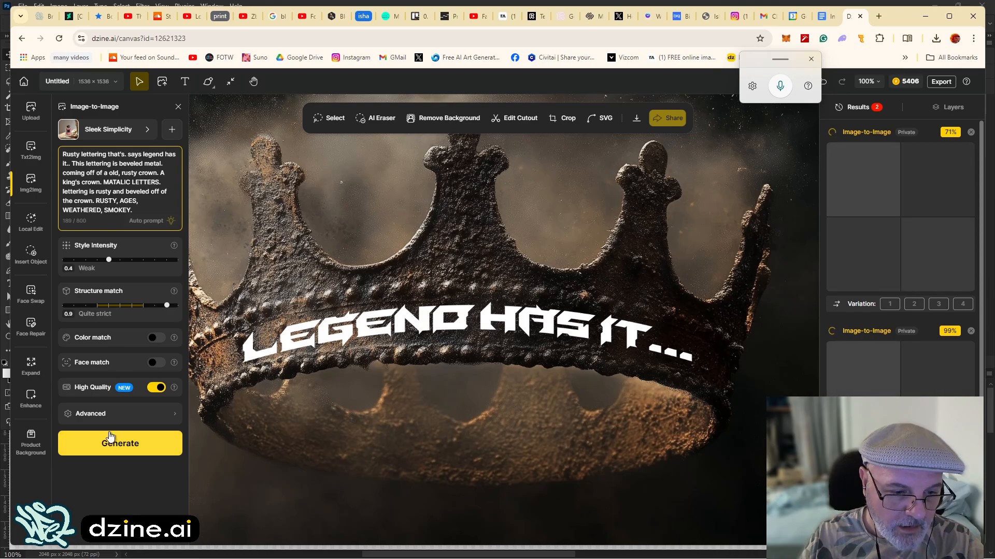
Set Structure match to 0.5 and generate another set of Image-to-Image variations from the revised prompt.
left_click(131, 306)
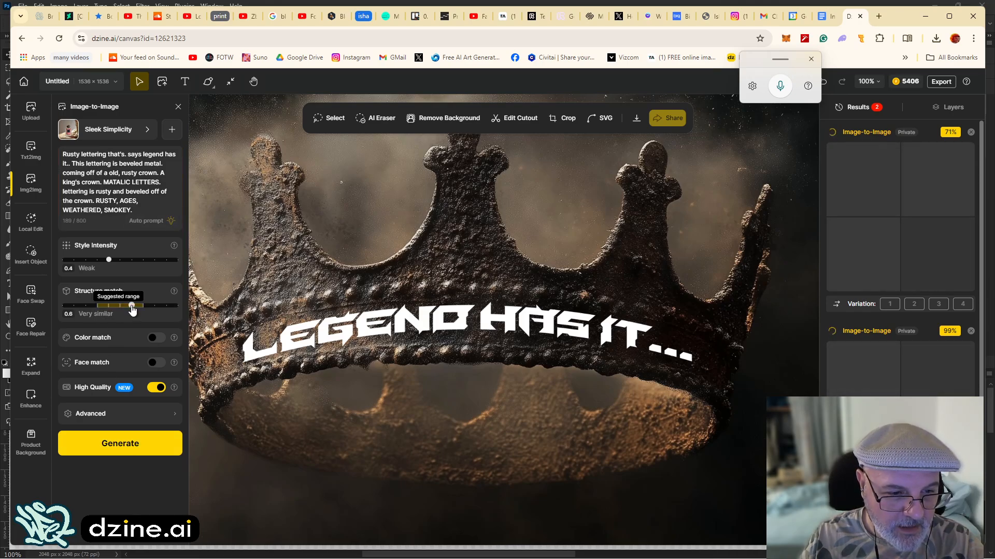
left_click_drag(132, 306, 120, 306)
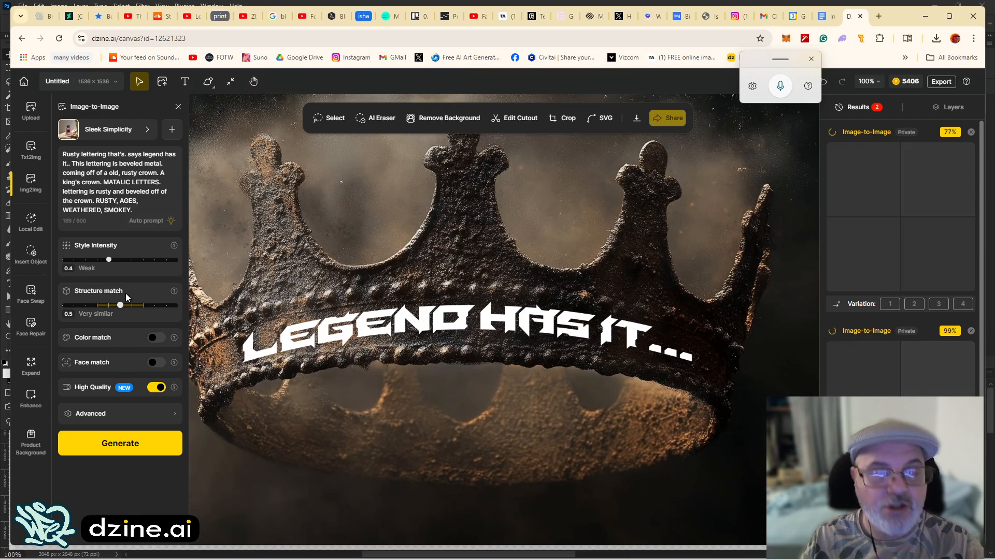
left_click(120, 443)
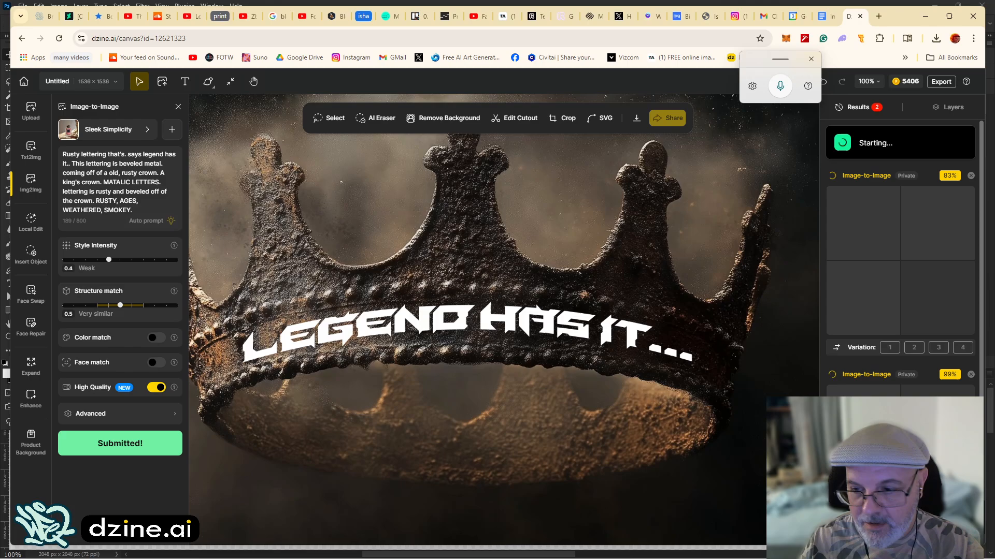
Check the pending generations and preview the finished crown variations at larger size to compare their lettering.
scroll(871, 365, "down", 2)
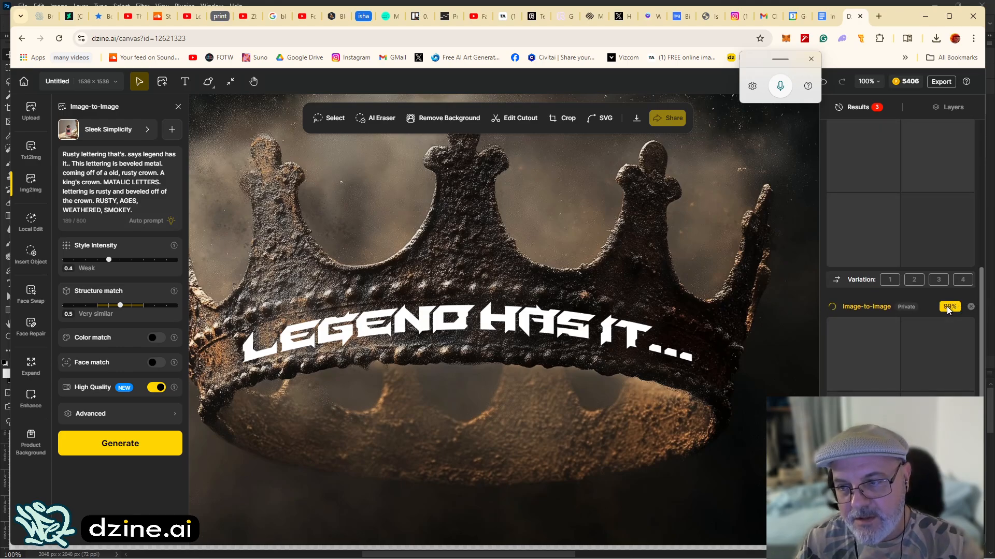
left_click(864, 354)
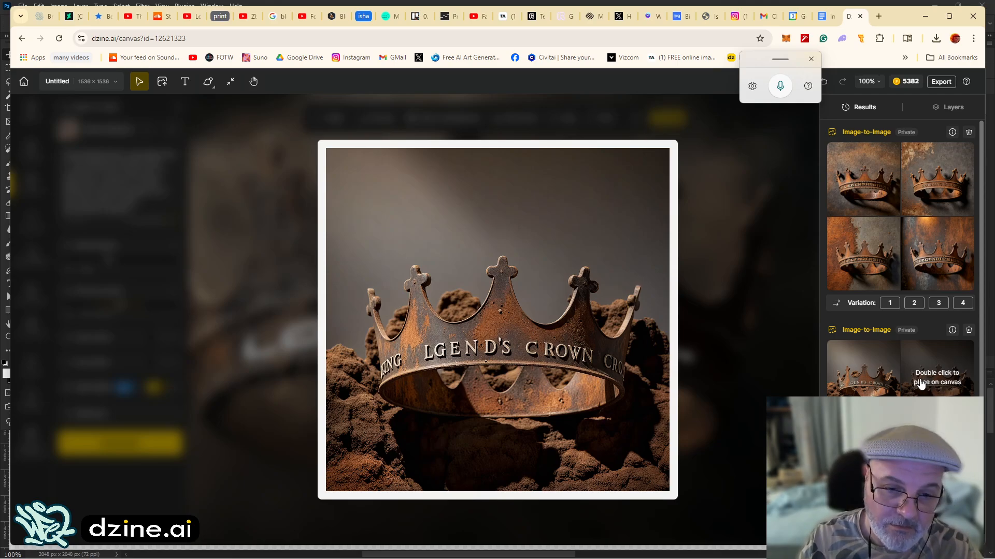
double_click(940, 275)
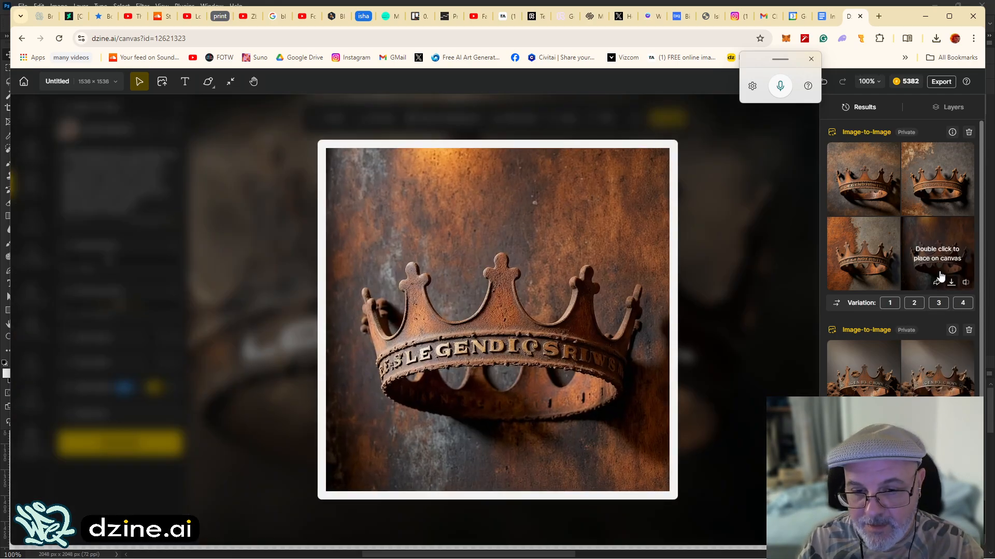
double_click(875, 265)
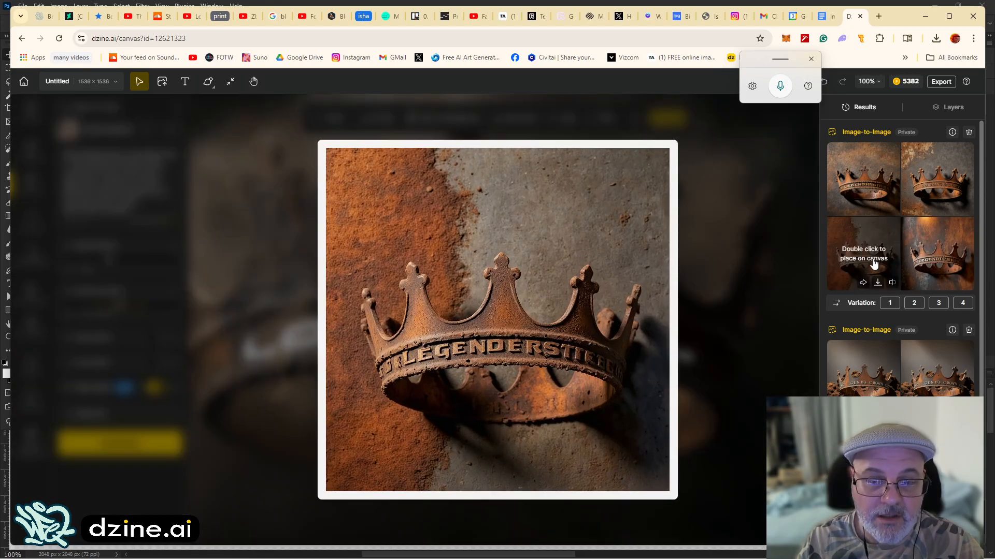
double_click(856, 192)
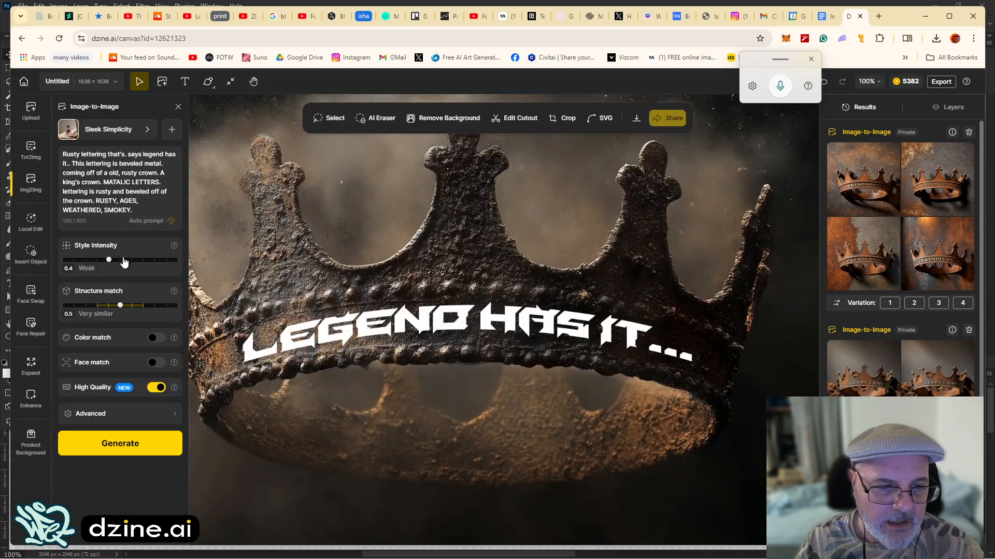
Raise Style Intensity to 0.8 and Structure match to 0.9, and generate a new set of variations.
left_click_drag(127, 259, 149, 264)
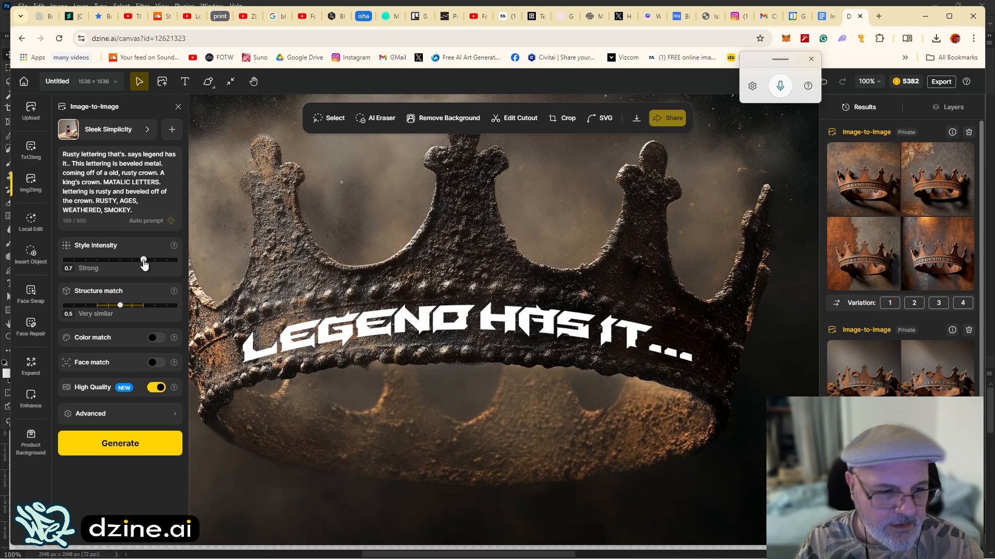
left_click(166, 306)
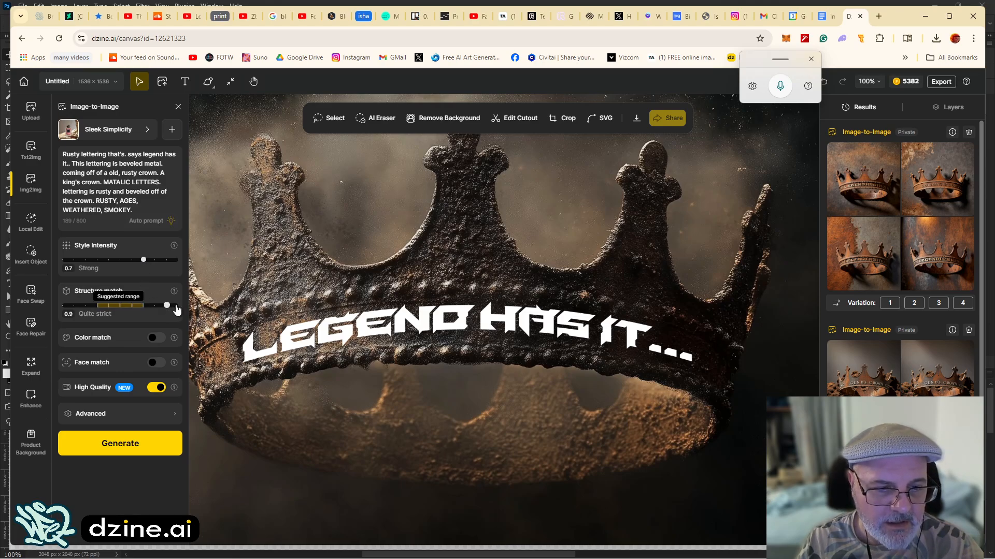
mouse_move(143, 259)
left_mouse_down()
mouse_move(166, 264)
mouse_move(154, 260)
left_mouse_up()
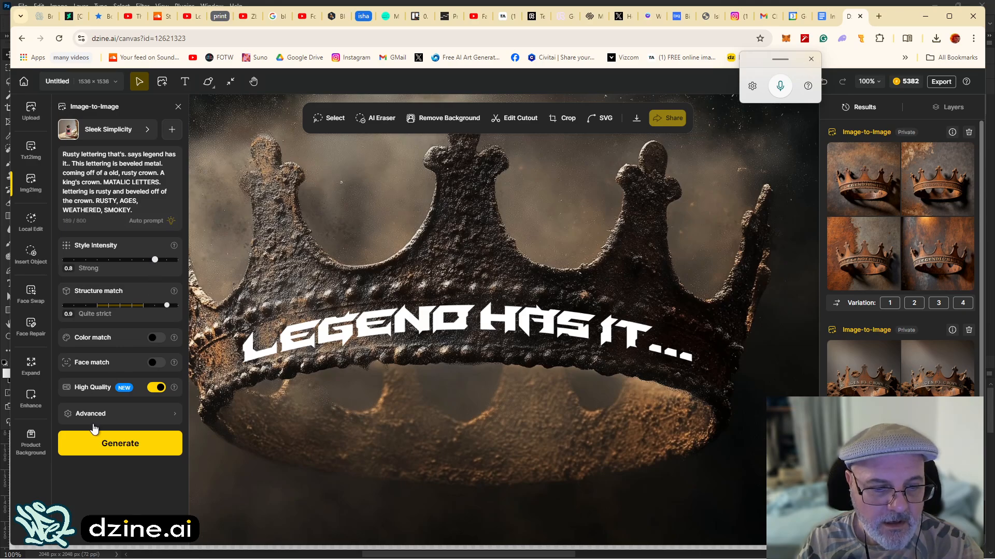
left_click(110, 445)
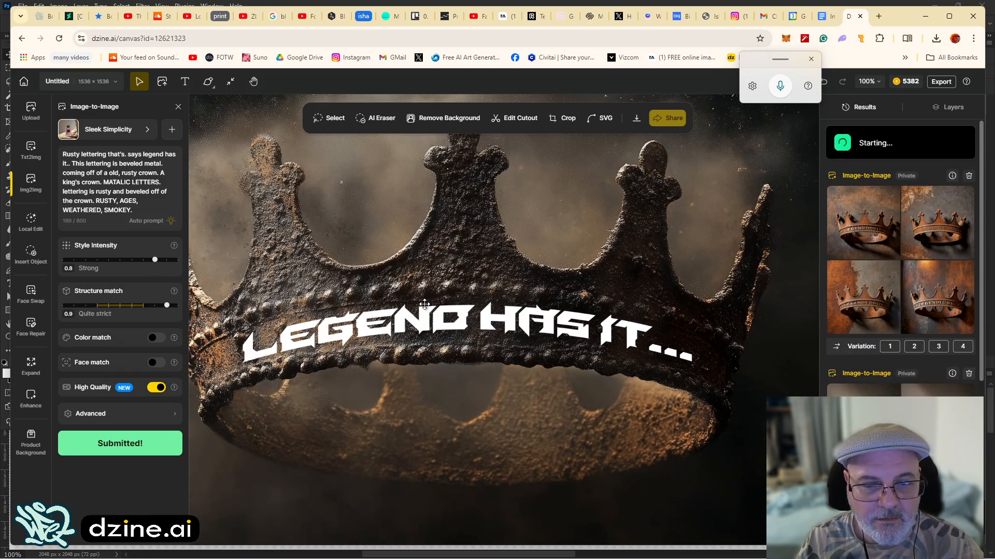
Copy the whole Image-to-Image prompt into Text-to-Image and choose the FLUX.1 style.
triple_click(141, 209)
key("ctrl+c")
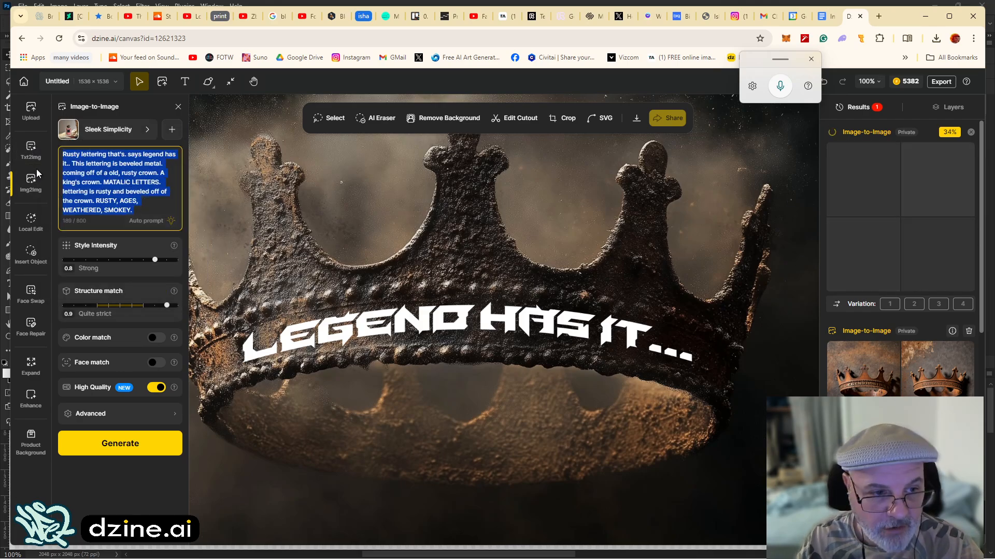
left_click(30, 151)
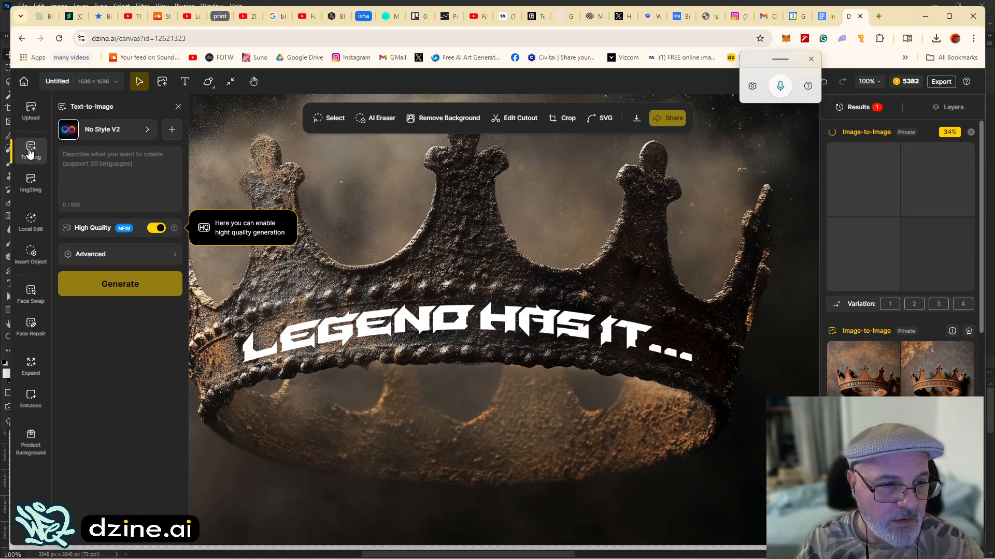
left_click(86, 159)
key("ctrl+v")
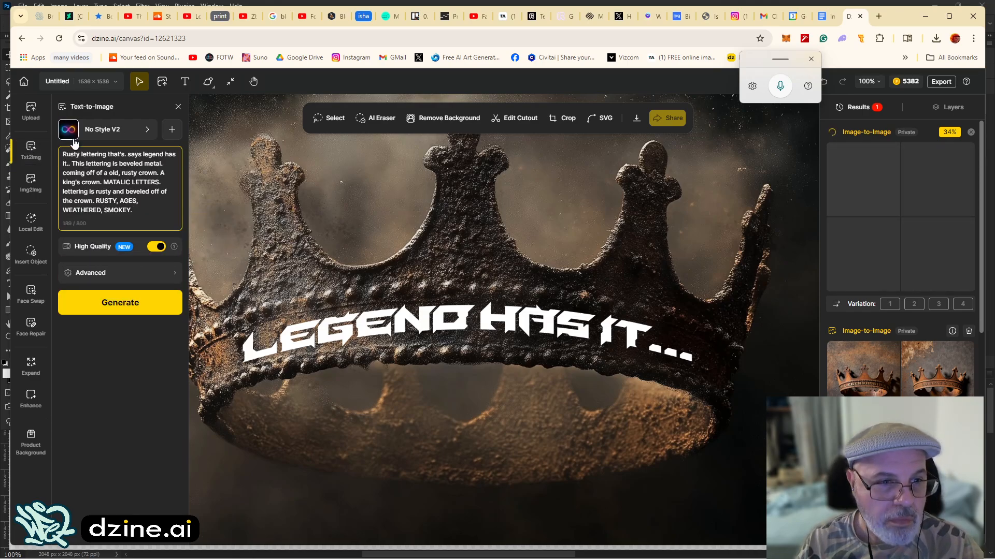
left_click(103, 133)
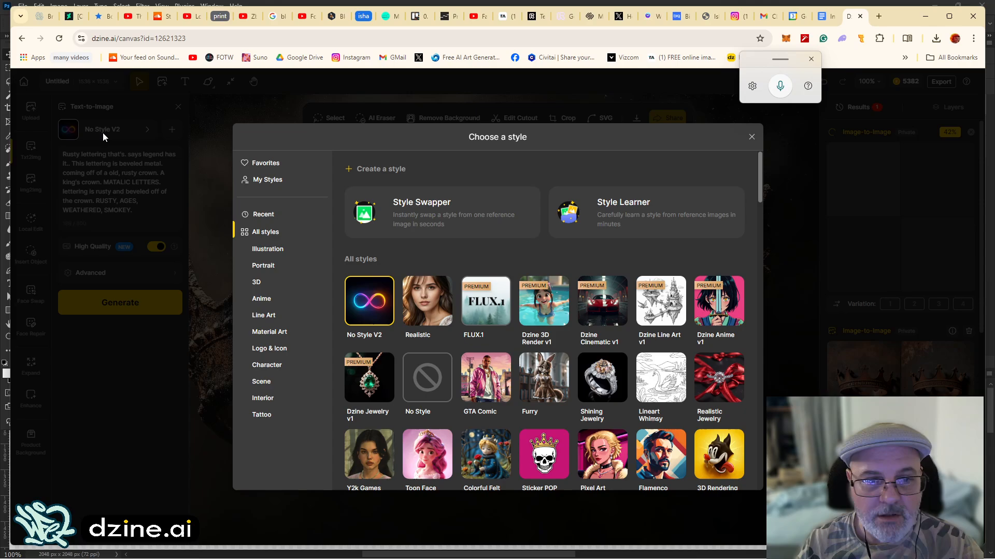
left_click(484, 301)
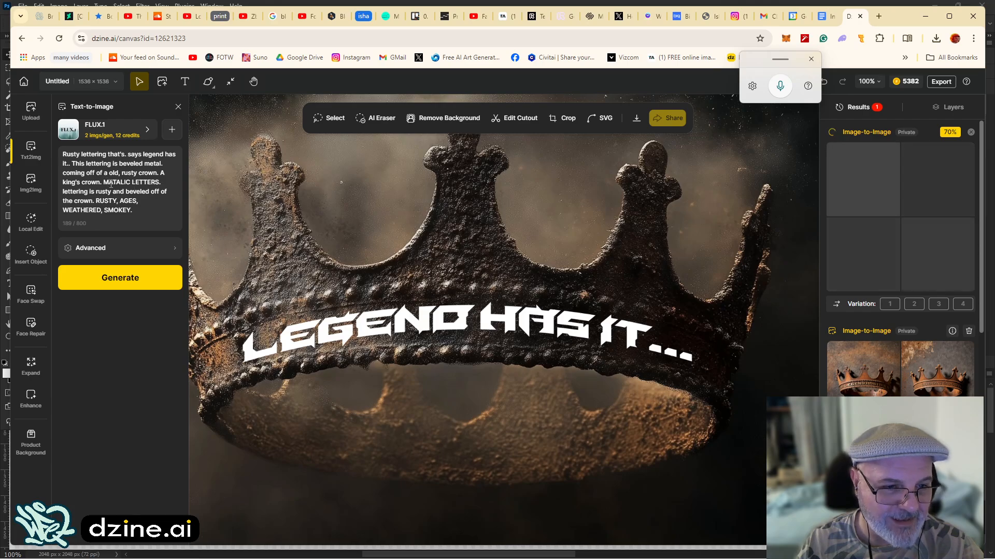
Insert "Leters are in an arch on face of crown." after "MATALIC LETTERS." in the Text-to-Image prompt.
left_click(167, 183)
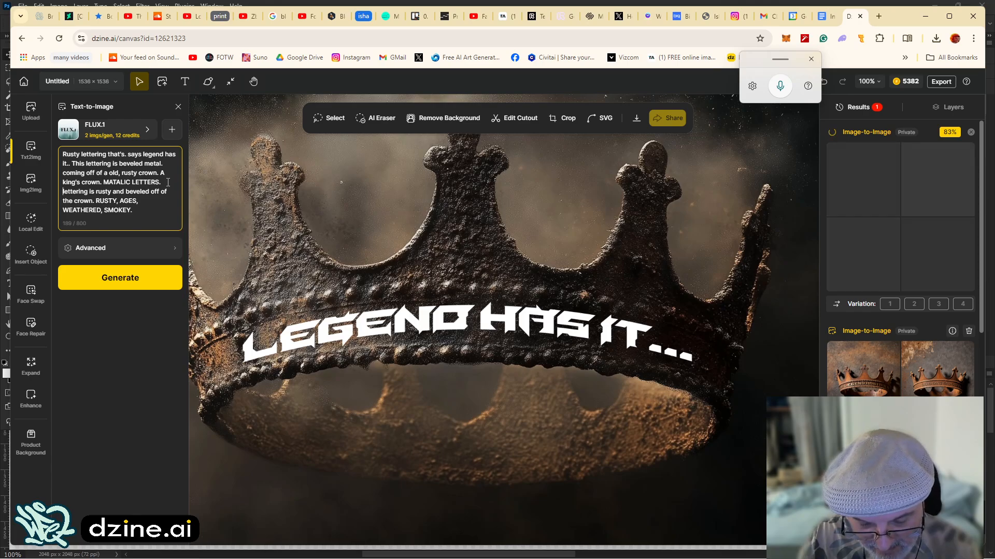
key("Caps_Lock")
key("Caps_Lock")
type("L")
key("Caps_Lock")
type("er")
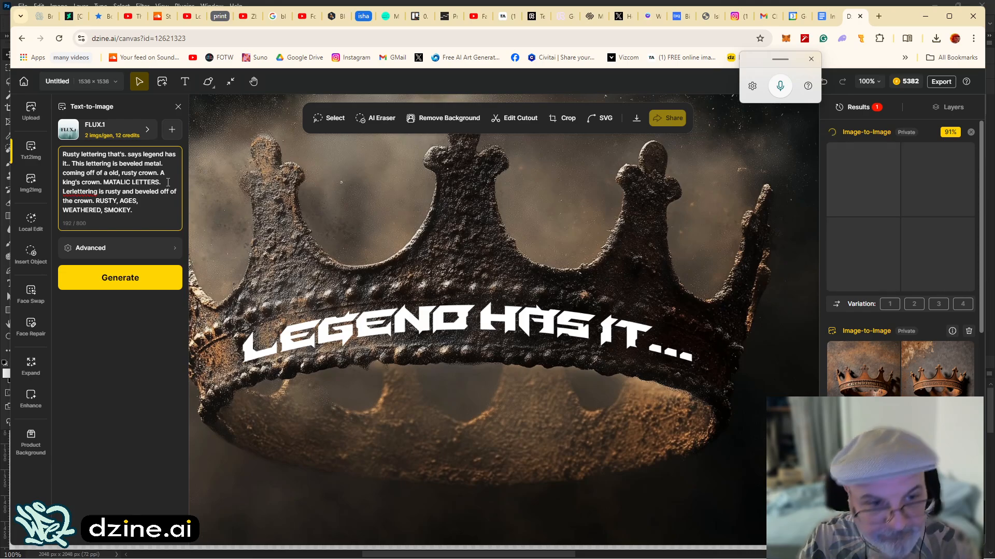
key("BackSpace")
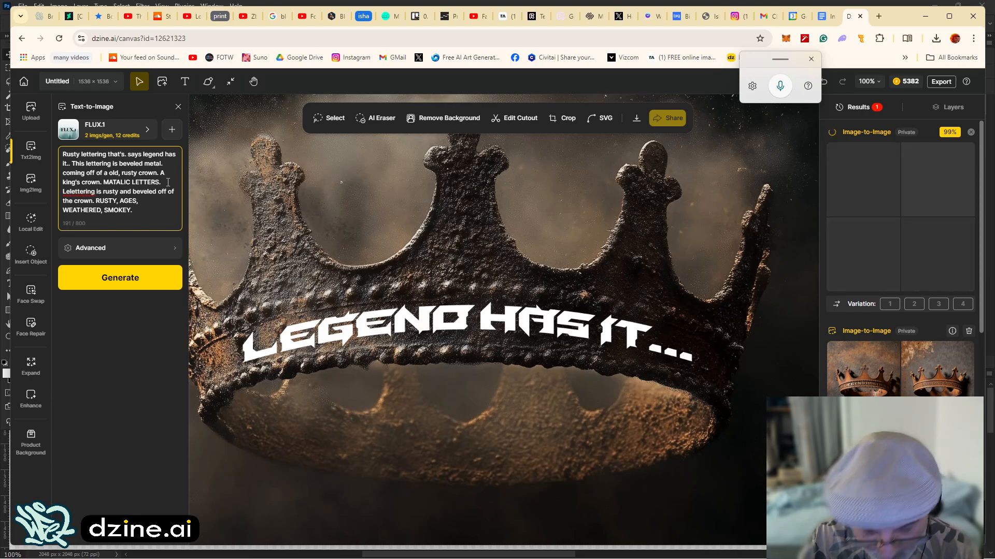
type("ters are ")
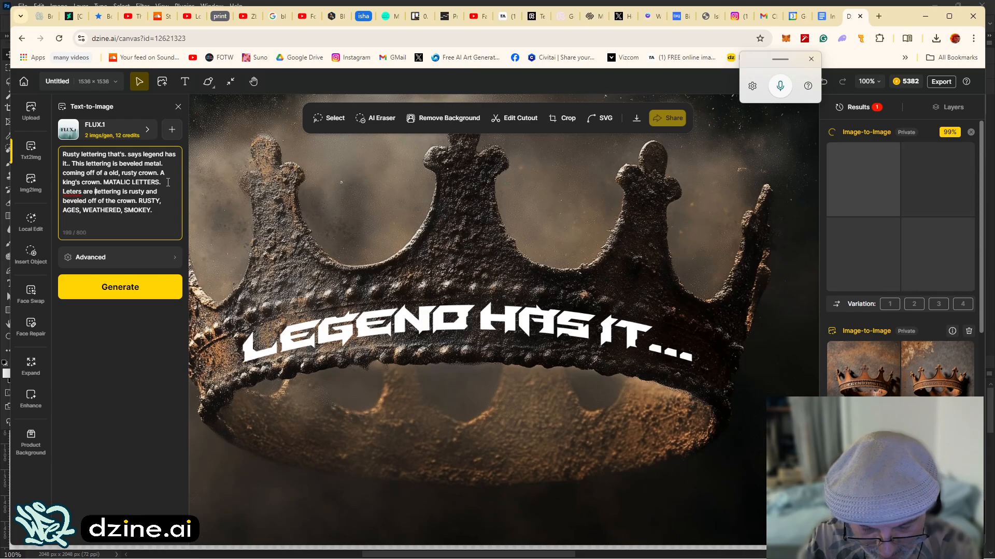
type("in a")
key("BackSpace")
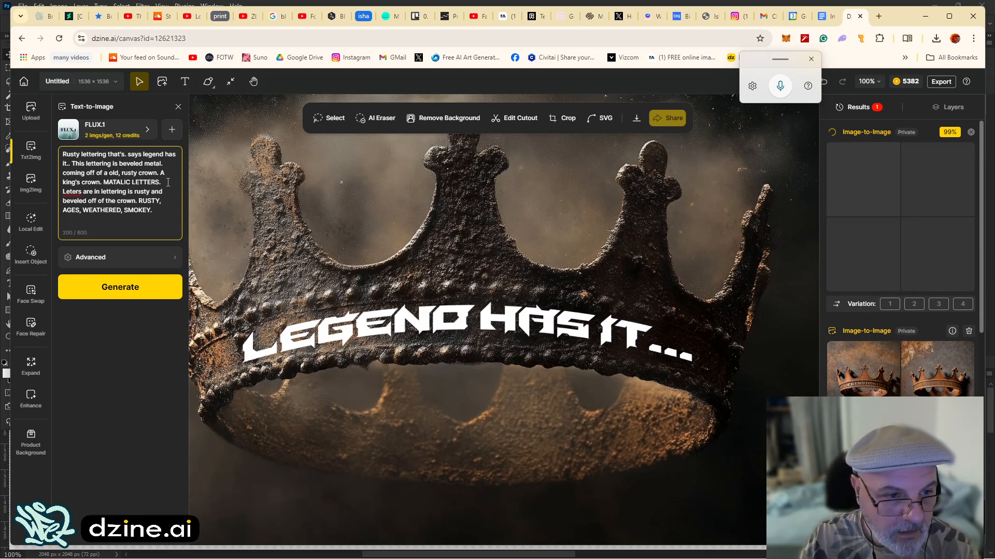
type("an arch ")
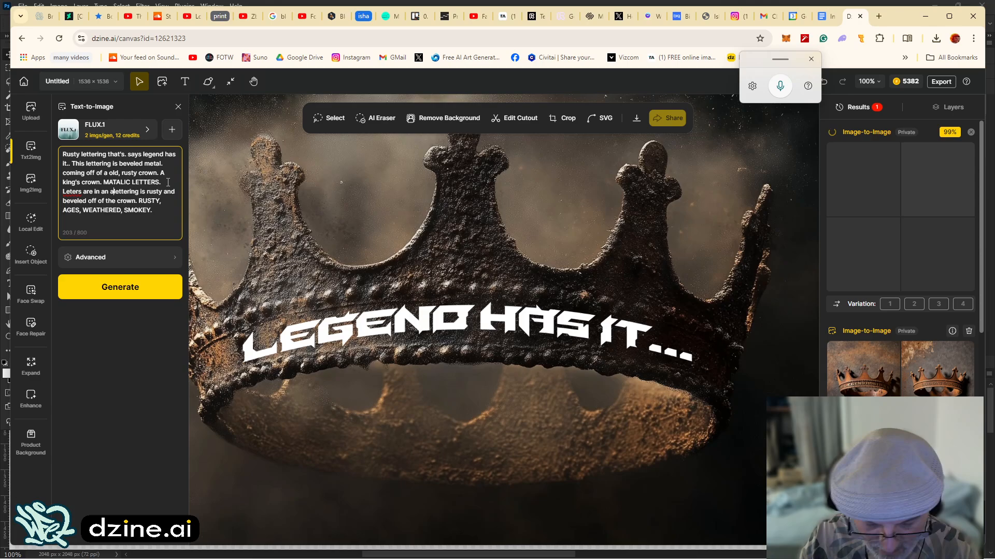
type("on face o")
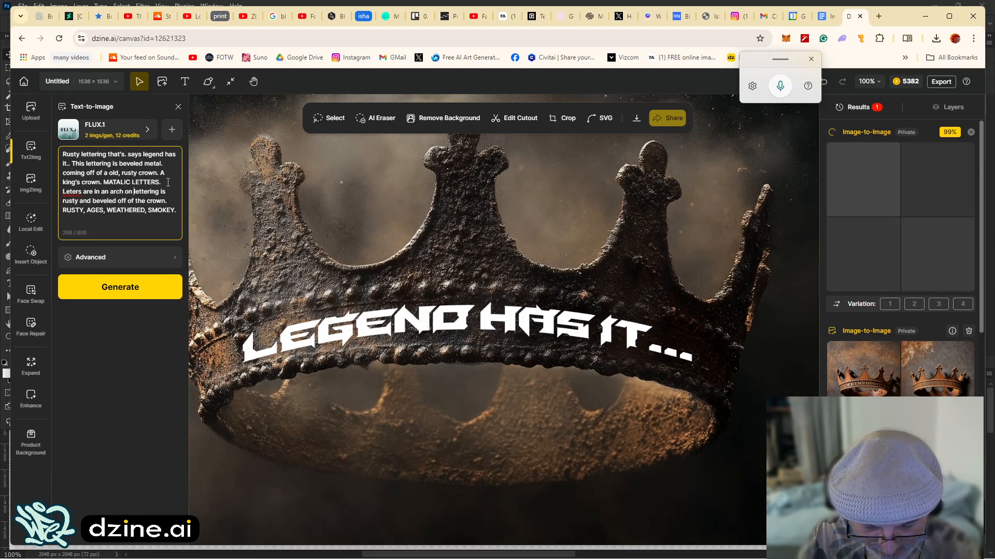
type("f crown.")
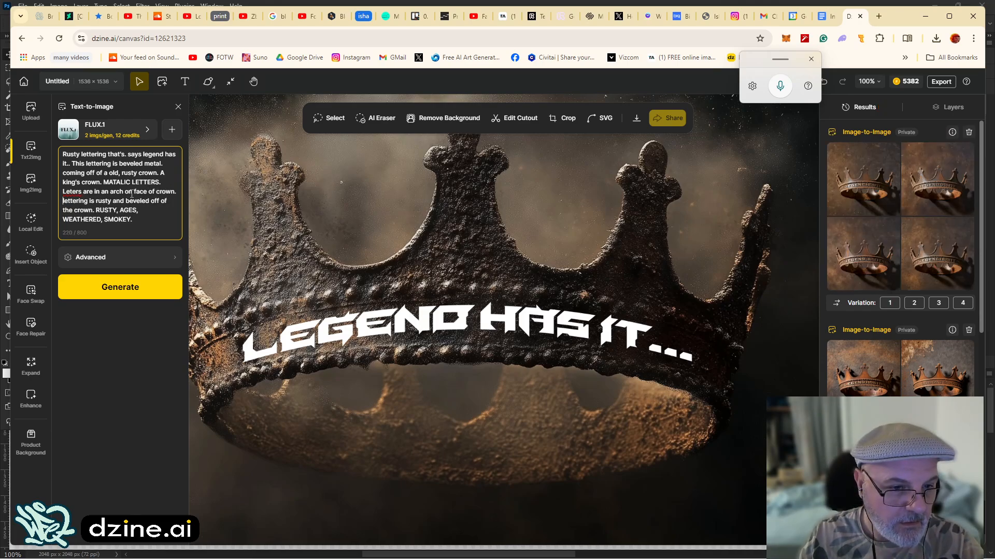
Revise the inserted sentence to "Letters are in an arch on face of old kings crown." and generate the FLUX.1 images.
left_click_drag(155, 191, 158, 192)
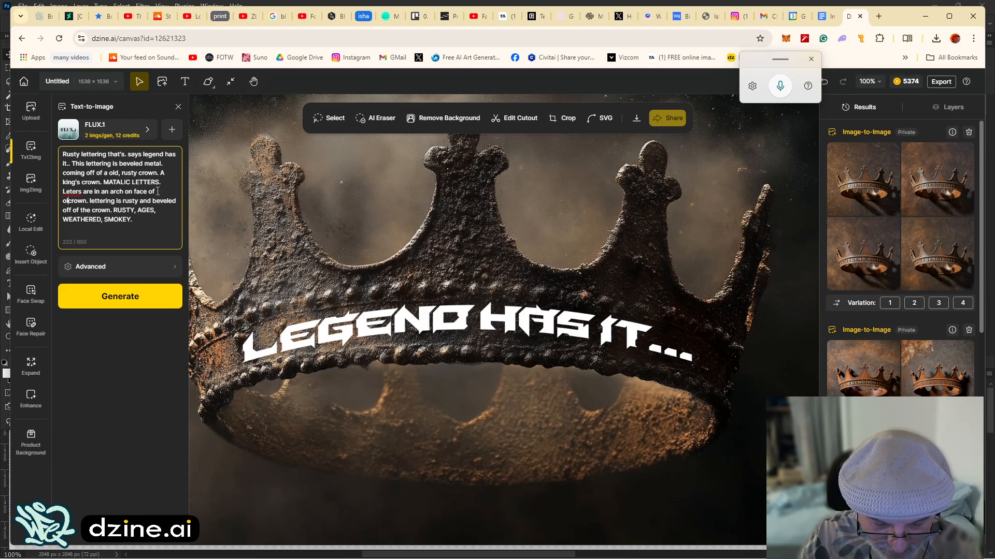
type("old kings")
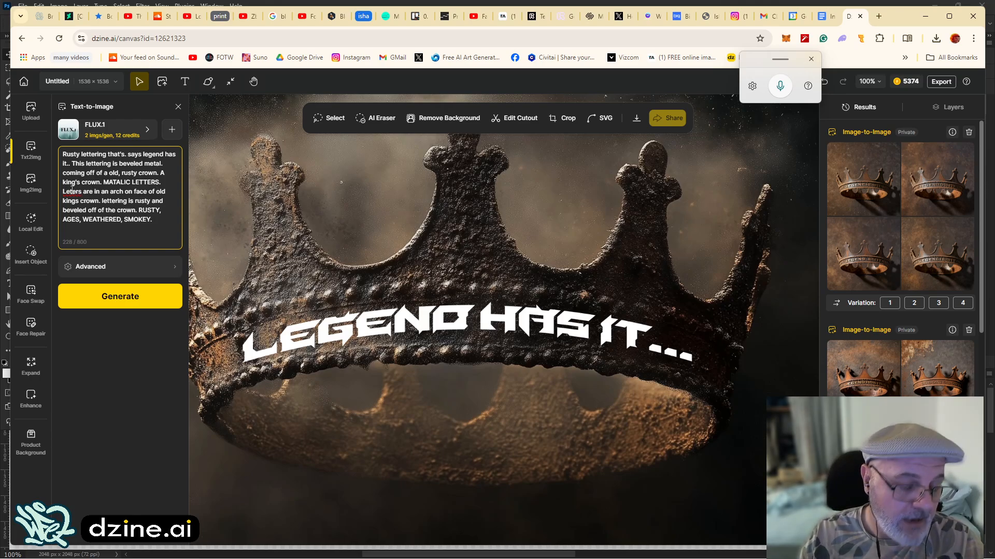
left_click(72, 191)
type("t")
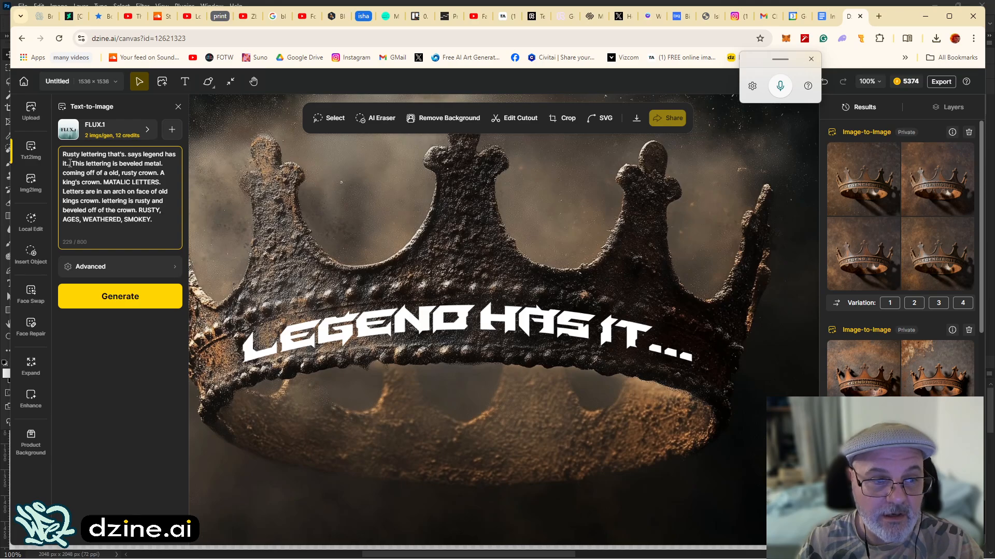
left_click(116, 289)
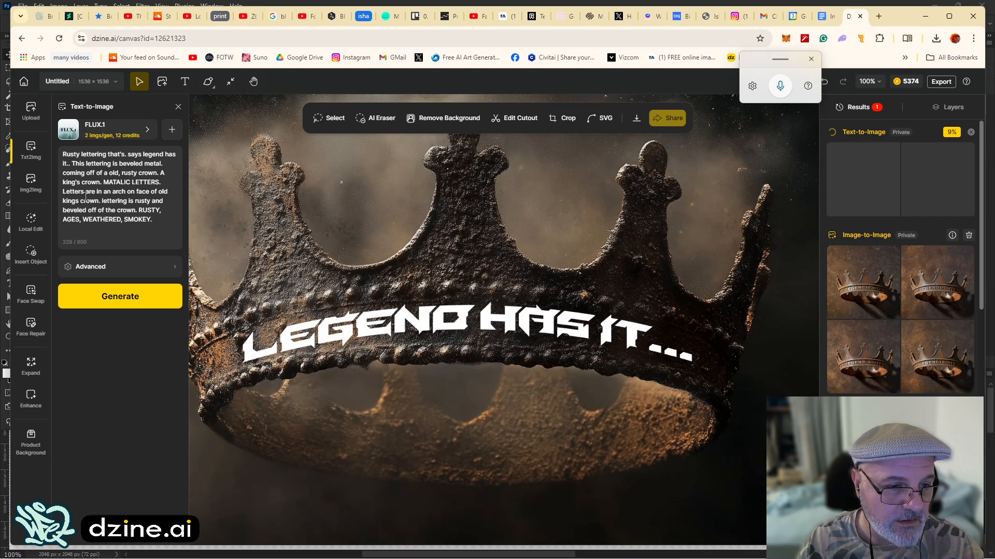
Add "a rusty kings crown emerging out of darkness, with smoke around it." at the start of the Text-to-Image prompt, correcting the spelling of "crown".
left_click(63, 153)
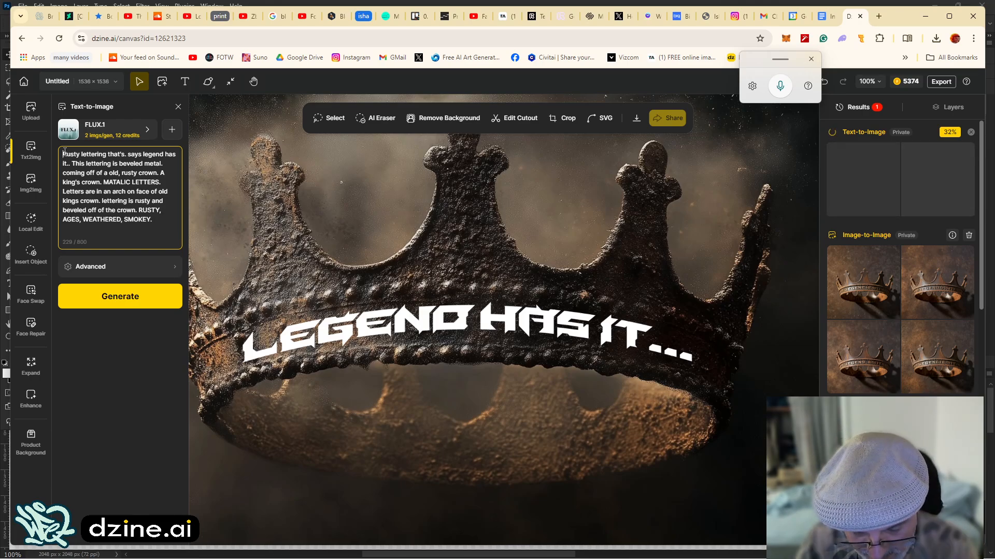
type("a rusty kin")
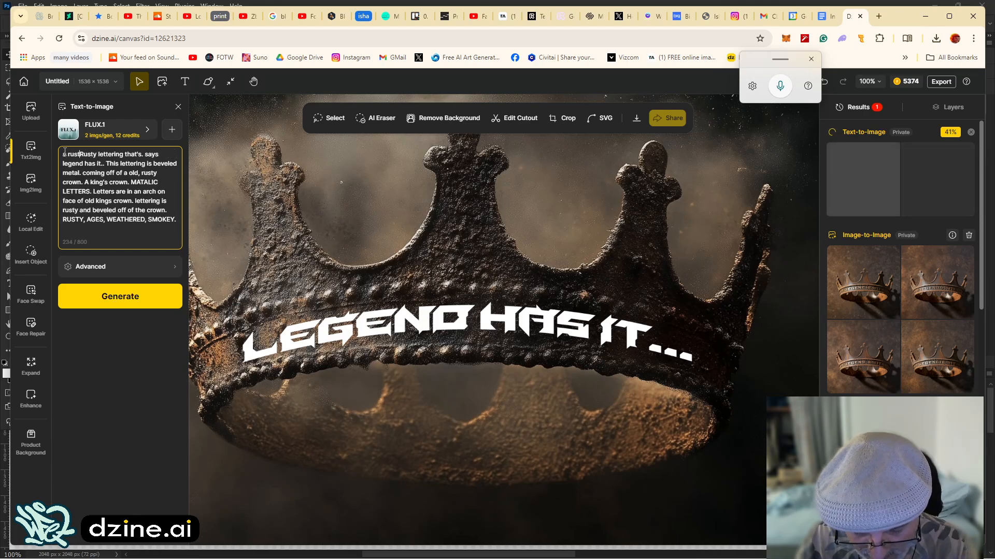
type("gs corwn ")
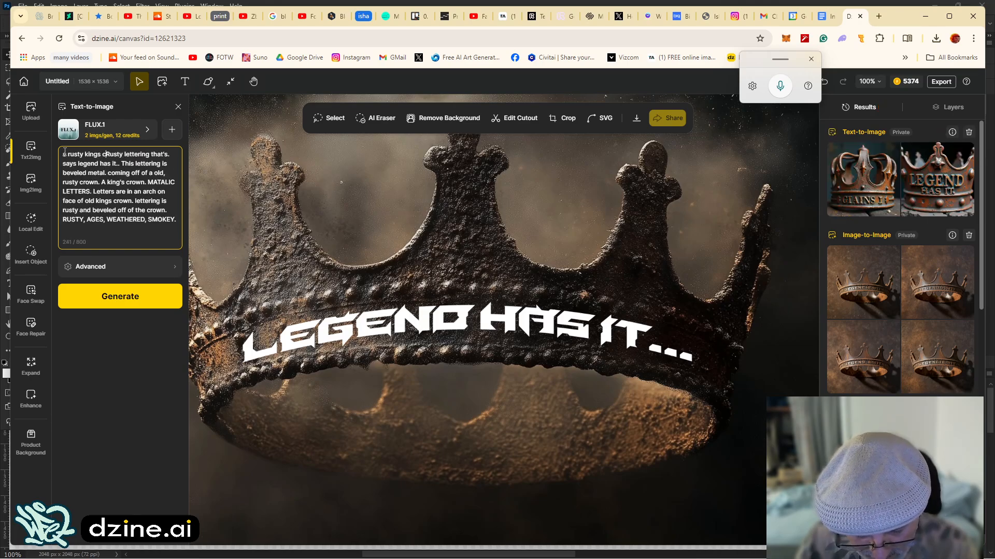
type("emerging ou")
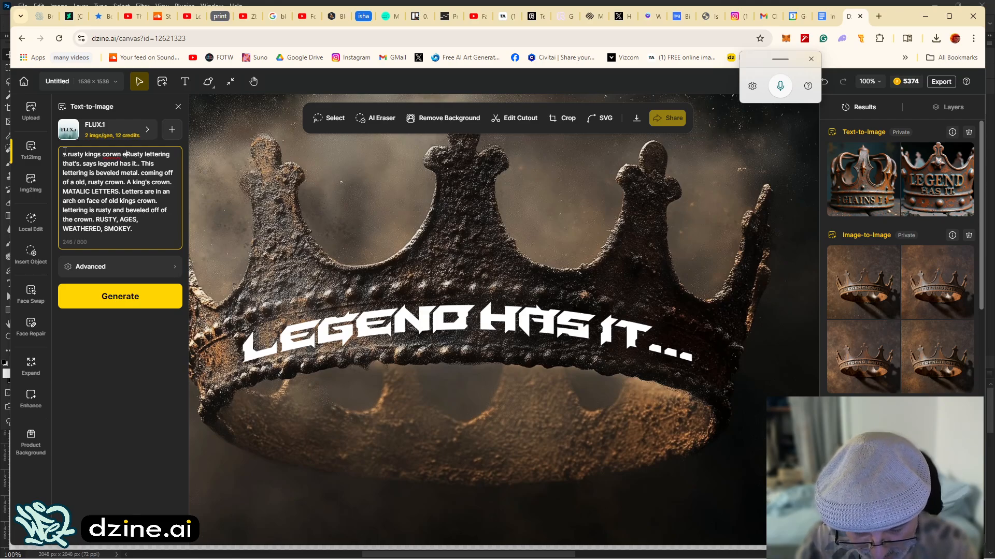
type("t of dark")
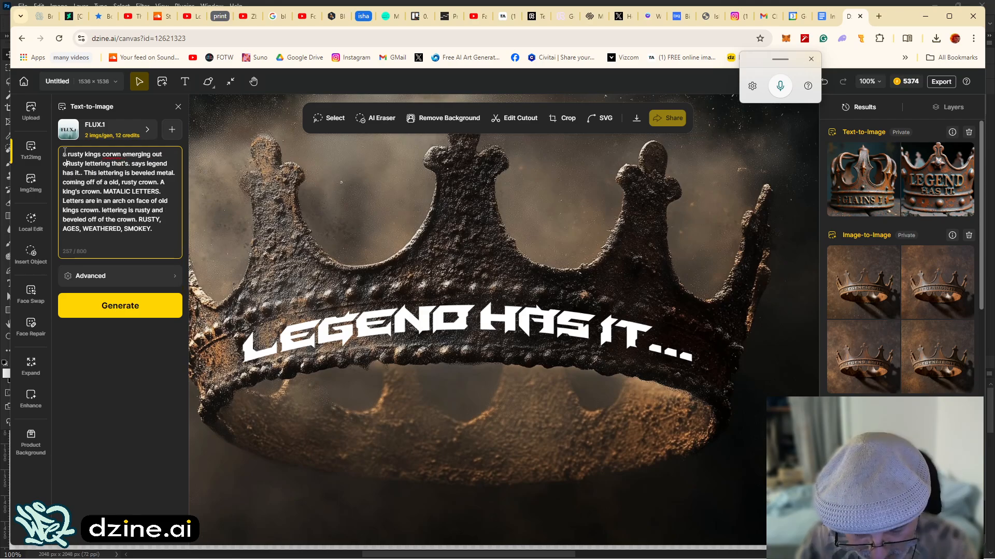
type("ness, ")
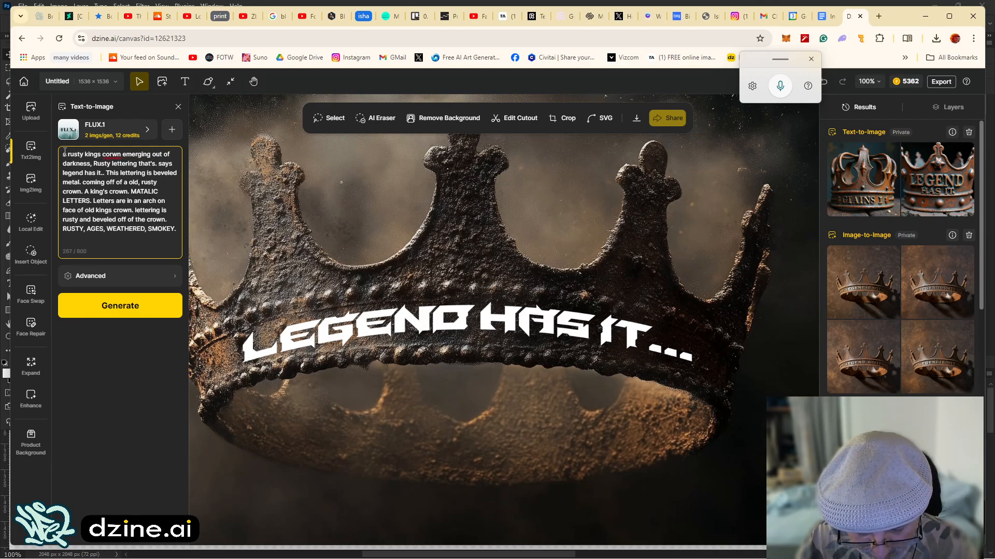
type("with smok")
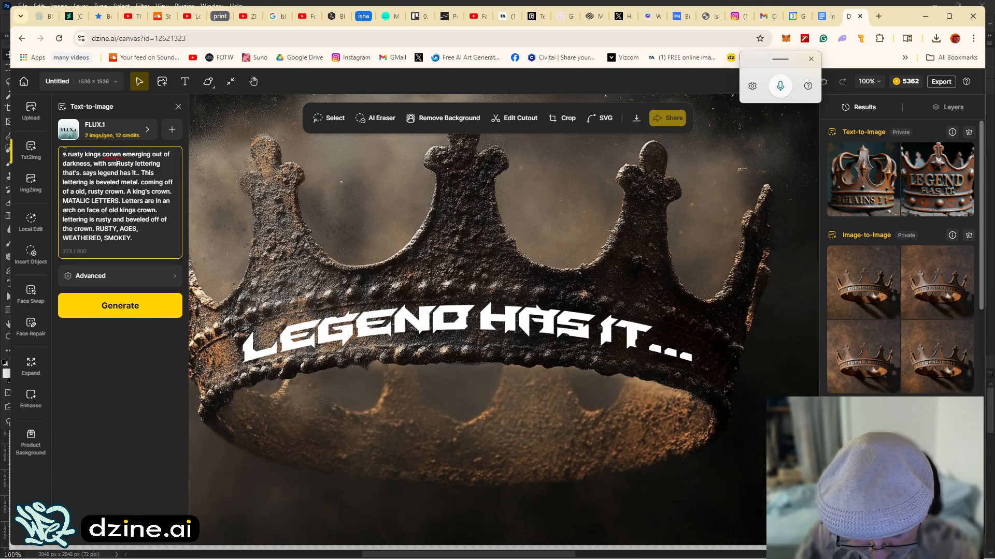
type("e aroun")
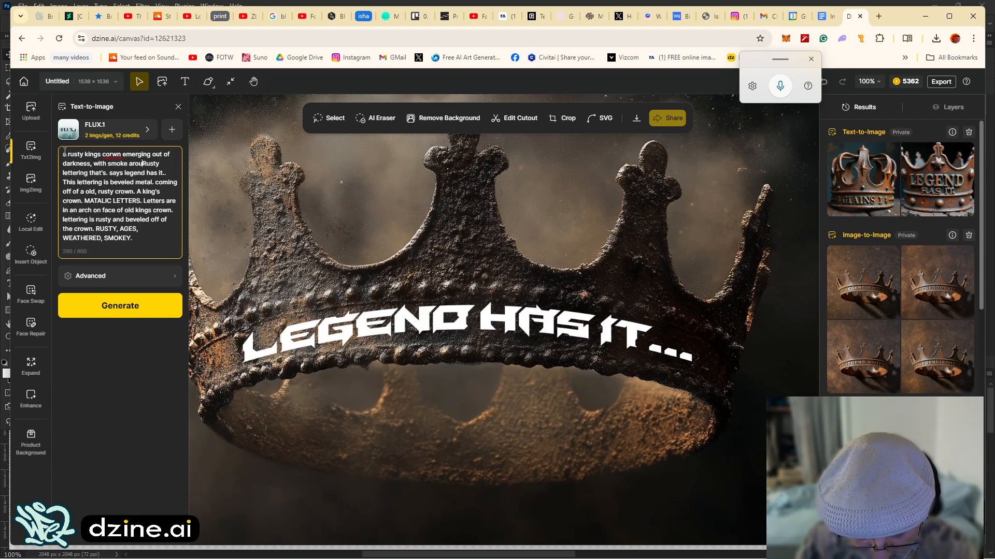
type("d it.")
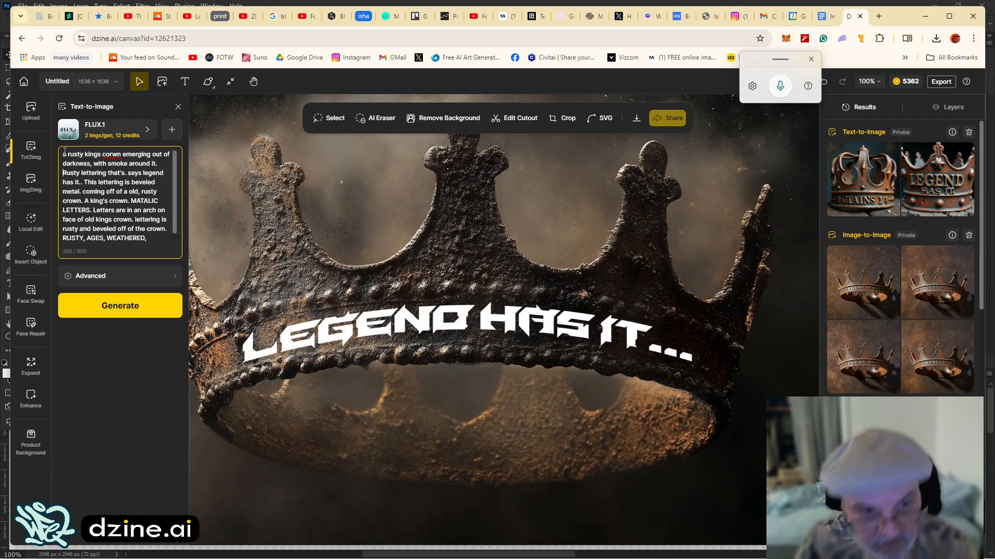
right_click(114, 157)
left_click(145, 173)
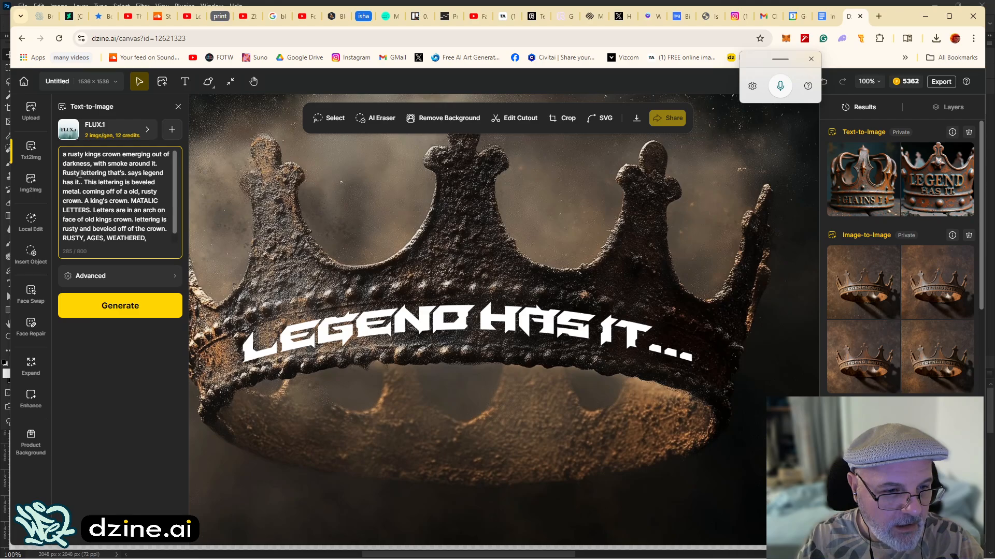
Correct "Rusty lettering that's. says" to "Rusty lettering that says" in the prompt.
left_click(128, 173)
key("BackSpace")
key("BackSpace")
key("BackSpace")
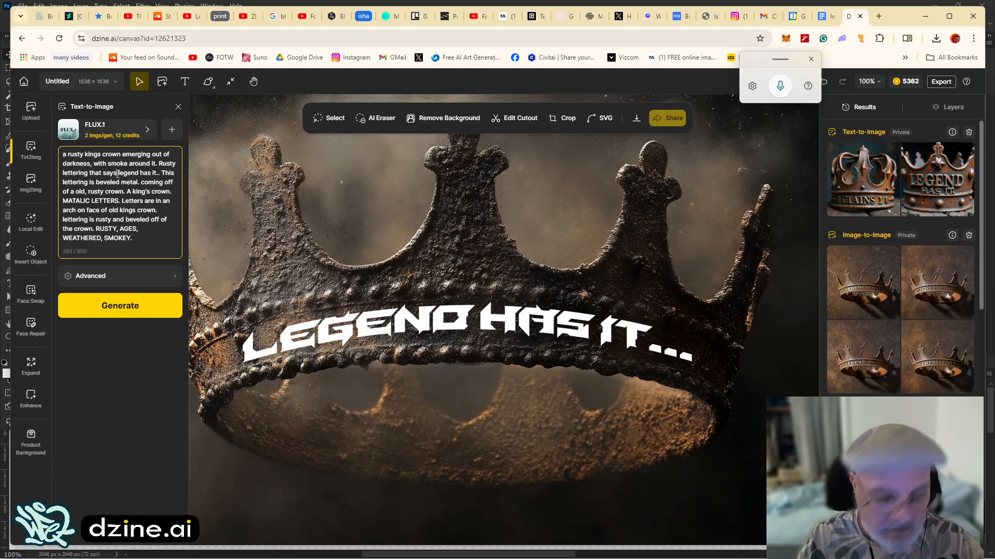
type("\"")
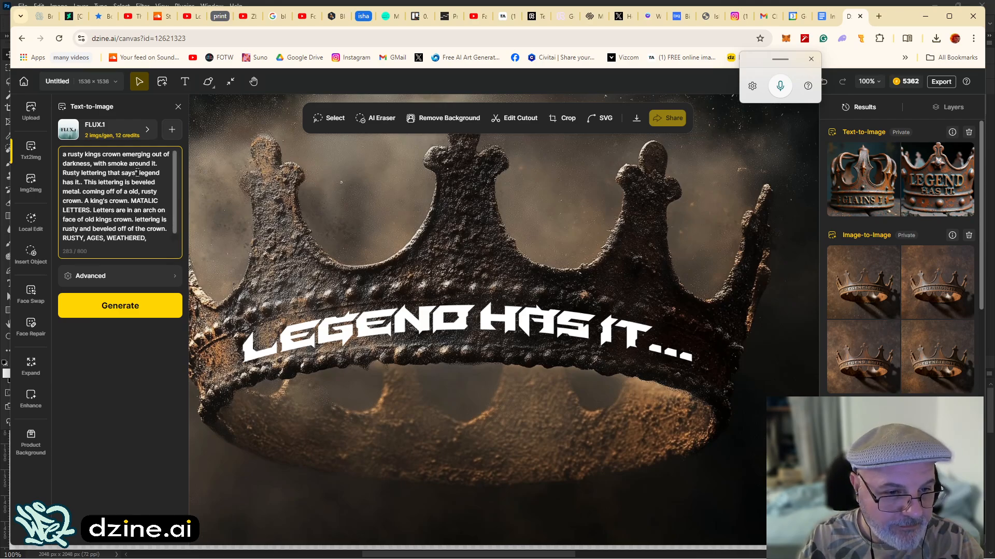
key("BackSpace")
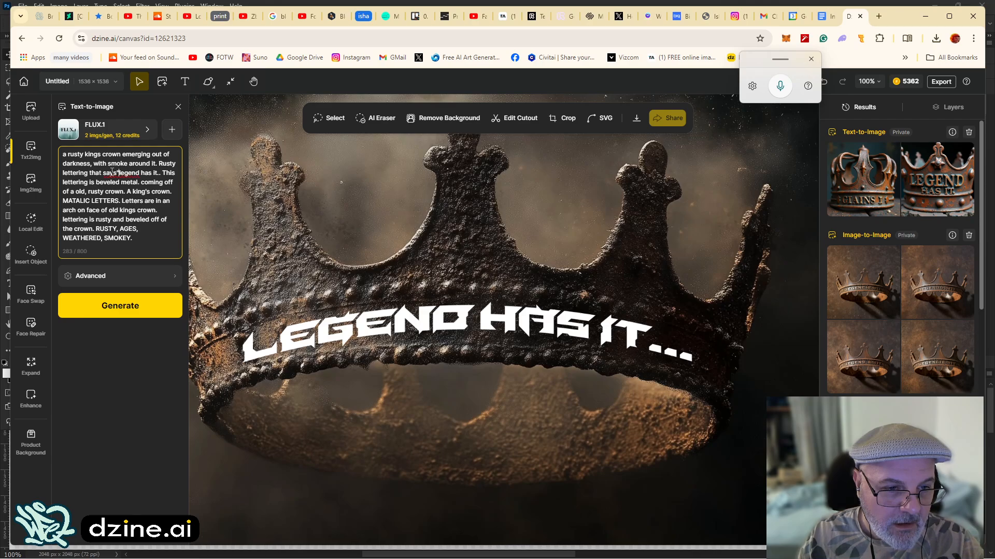
Replace "legend has it.." in the prompt with uppercase LEGEND HAS IT followed by a closing quotation mark and a period.
left_click_drag(141, 168, 161, 173)
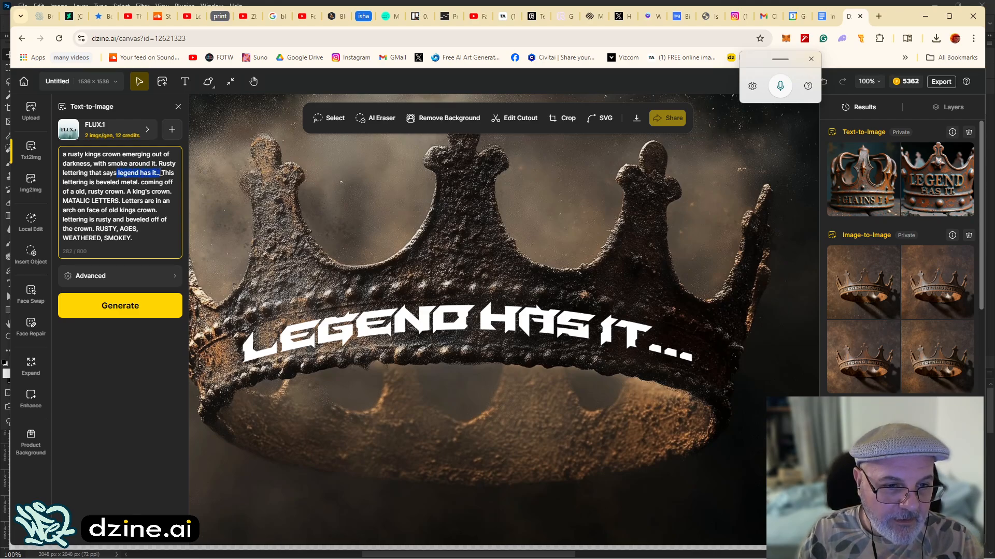
key("BackSpace")
key("Caps_Lock")
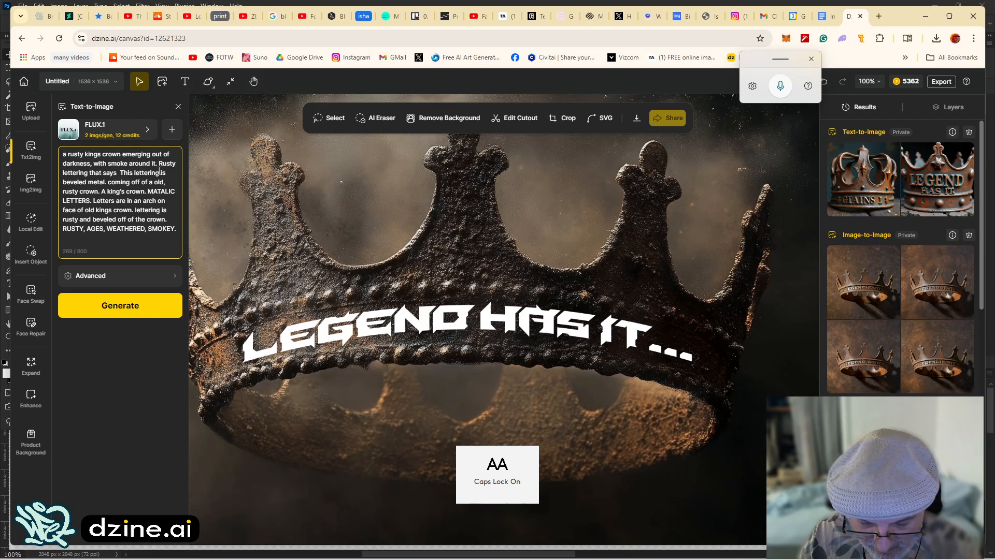
type("LEGEND HA")
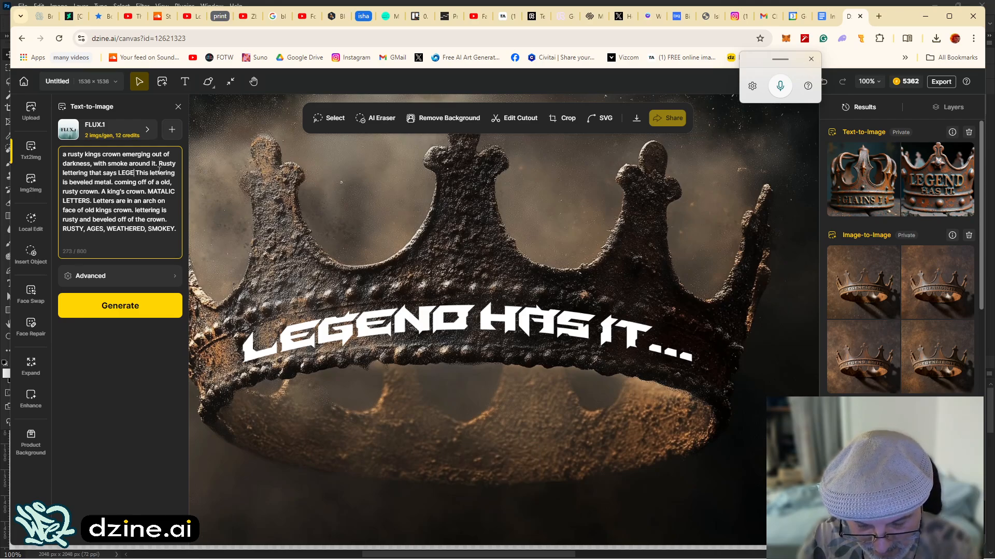
type("S IT\"")
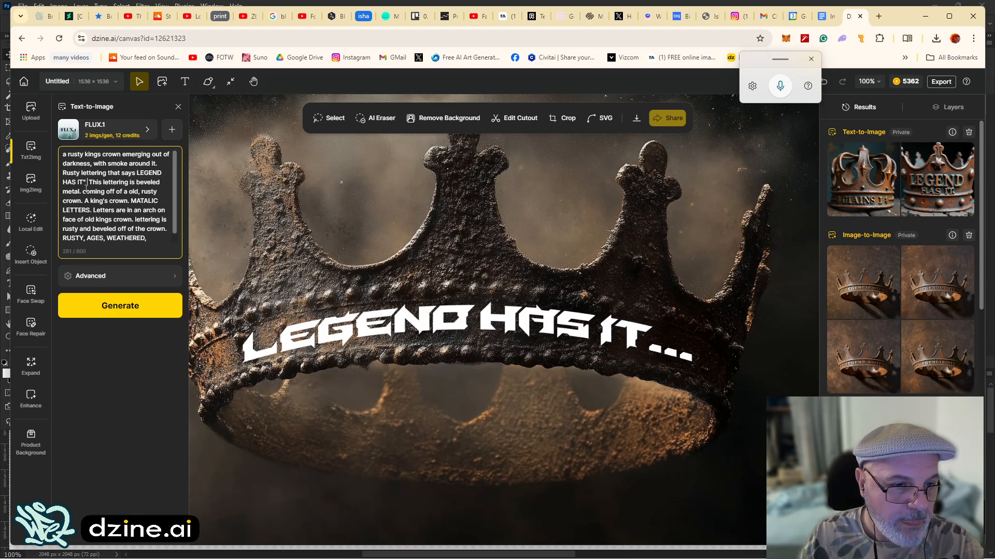
type(".")
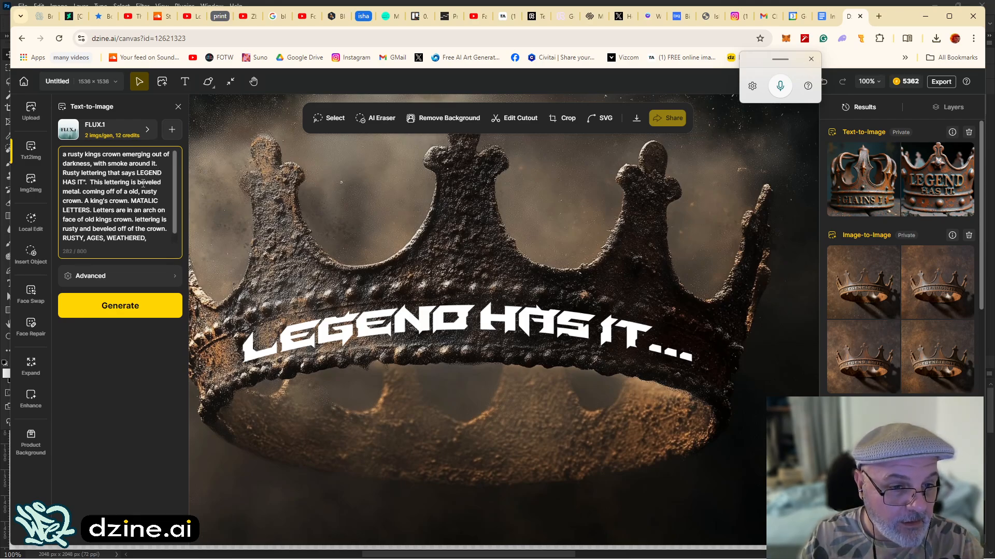
Revise the beveled lettering sentence to end "metal, coming off THE FACE OF THE CROWN." and remove the leftover "rusty crown.".
left_click(84, 192)
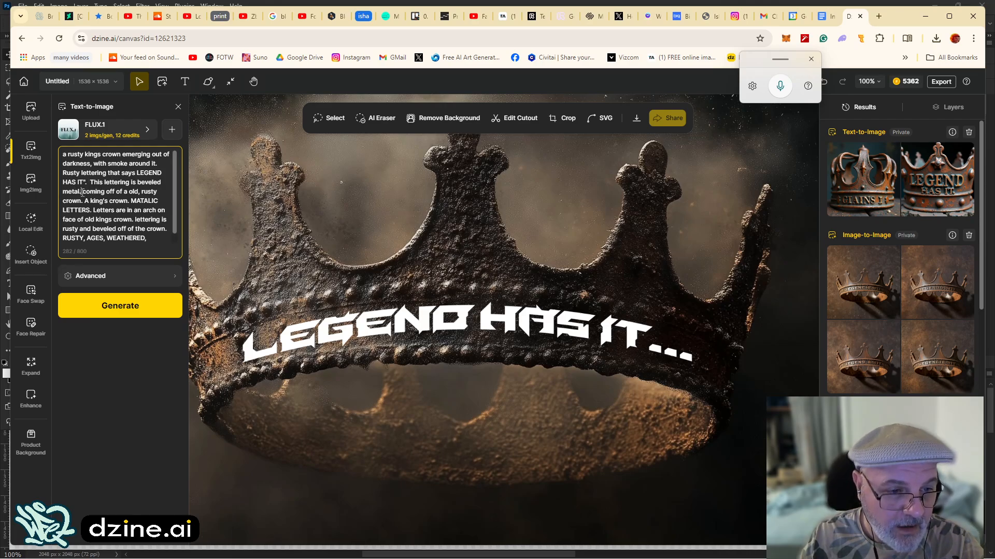
key("BackSpace")
type(",")
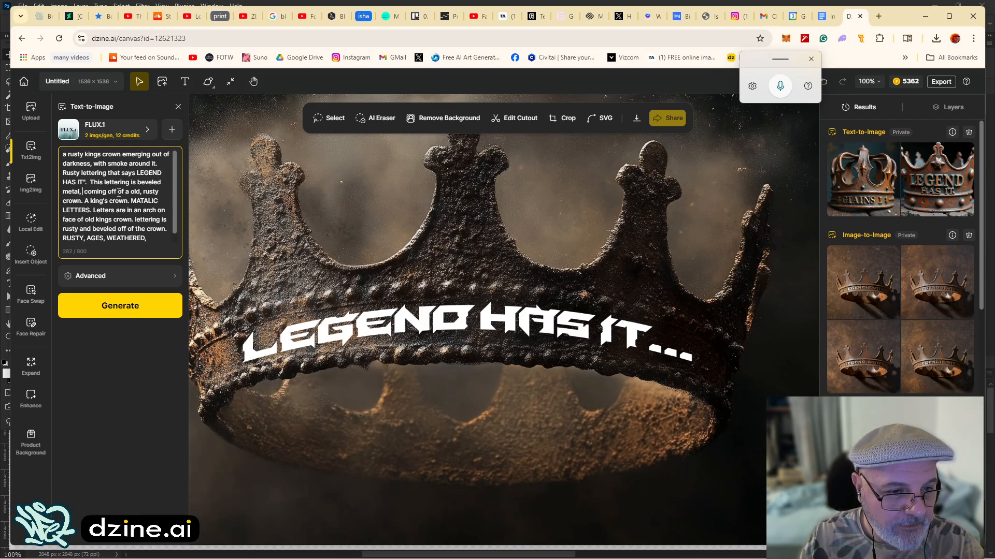
key("BackSpace")
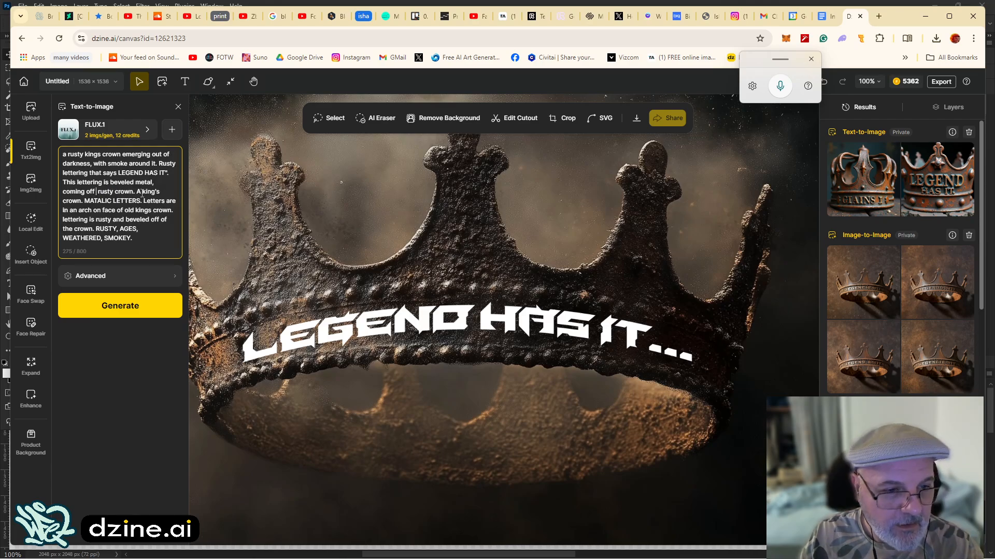
type("THE FACE OF")
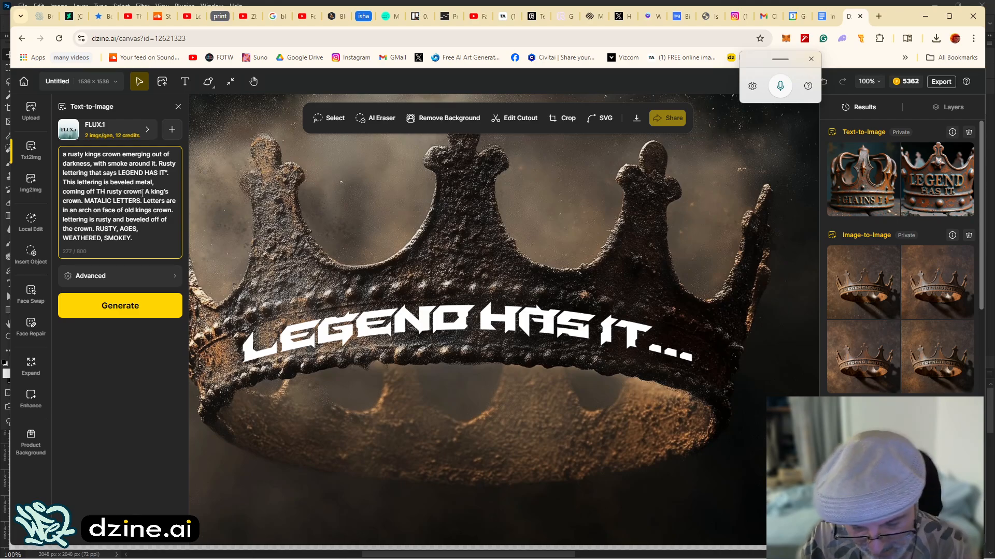
type(" THE")
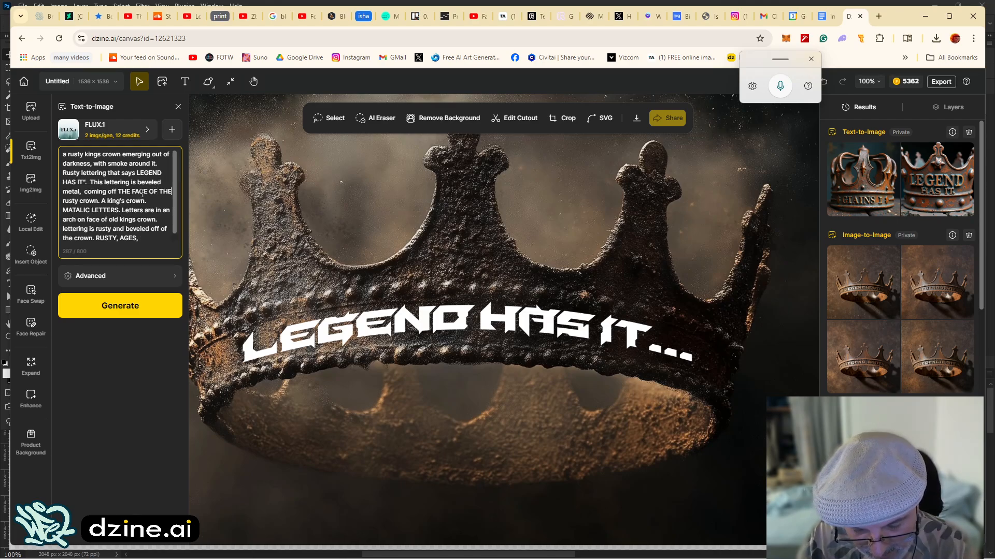
type(" CROWN.")
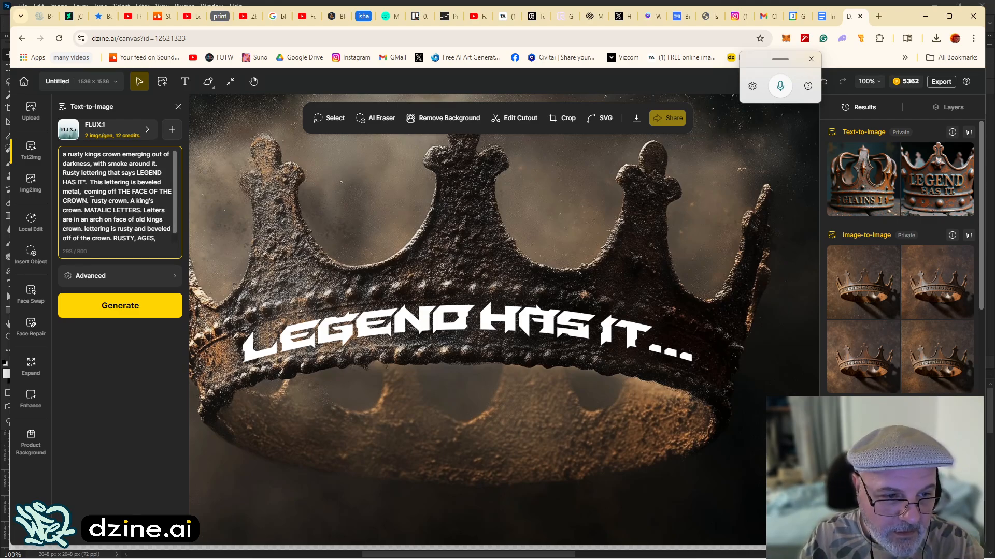
left_click_drag(93, 201, 130, 200)
key("BackSpace")
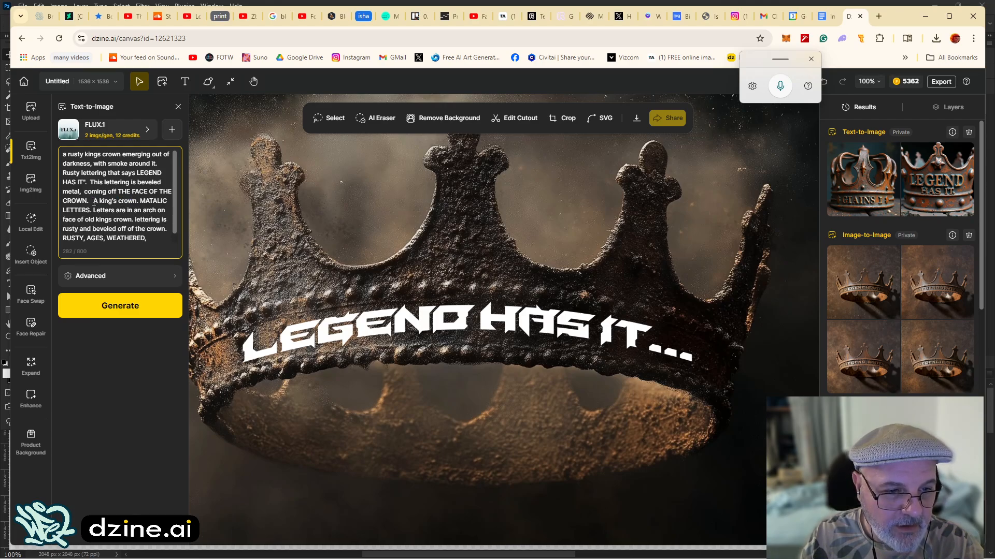
Generate FLUX.1 images from the revised prompt and preview the previous Text-to-Image results.
left_click(120, 306)
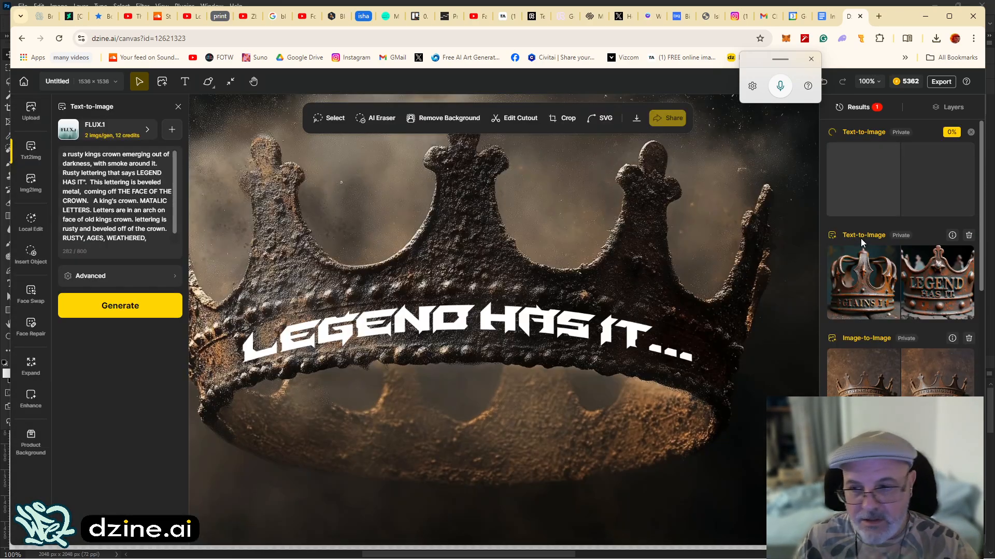
mouse_move(853, 307)
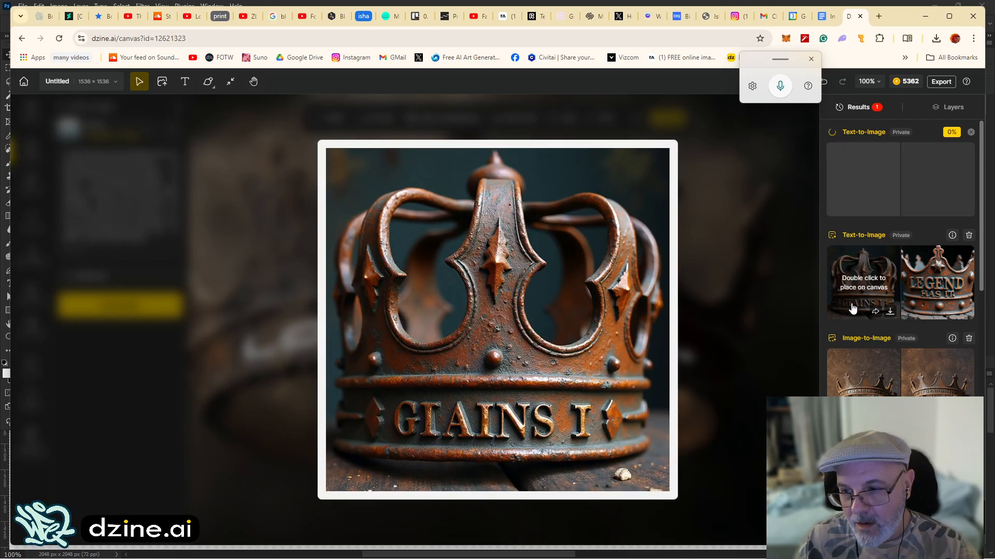
mouse_move(901, 302)
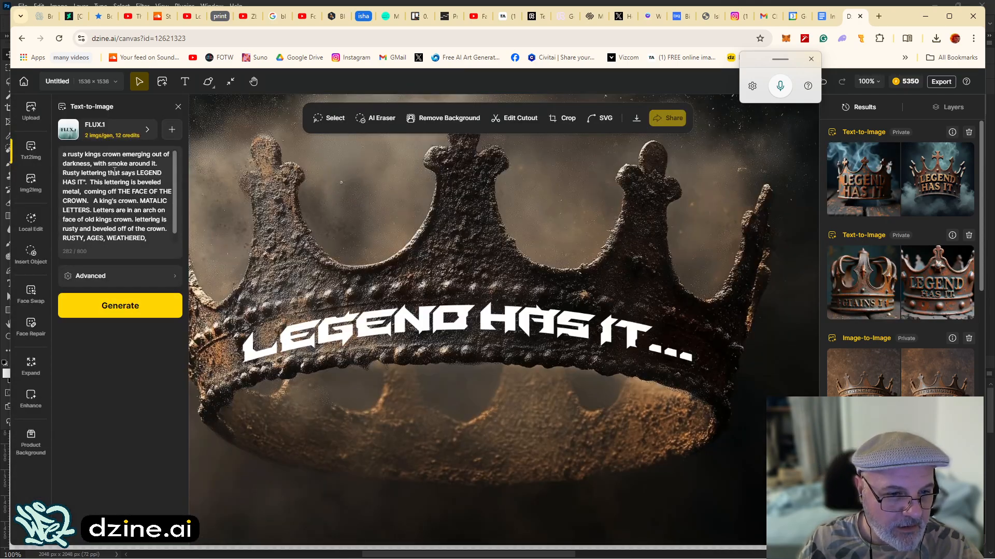
Insert "line one line" after LEGEND HAS IT in the Text-to-Image prompt.
left_click(89, 182)
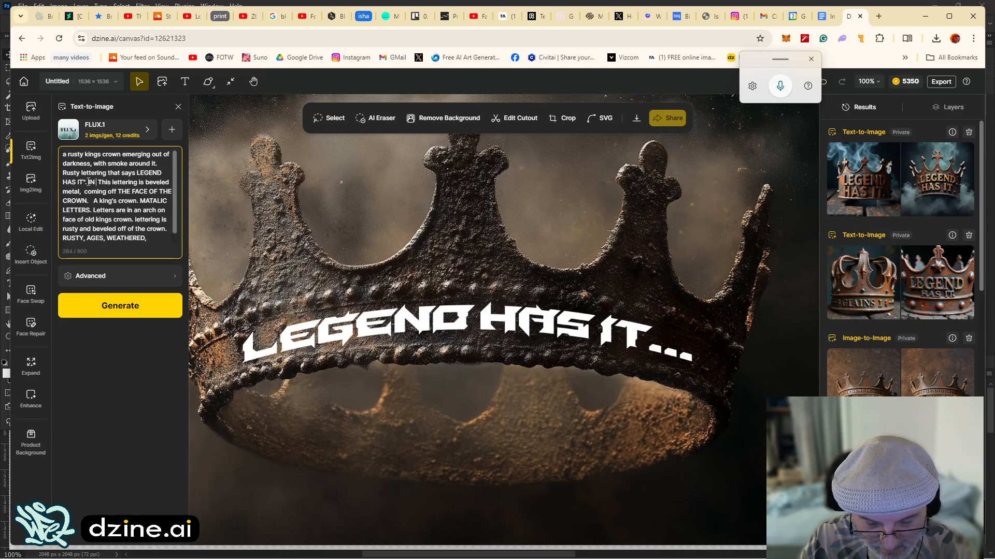
key("Caps_Lock")
type("In one l")
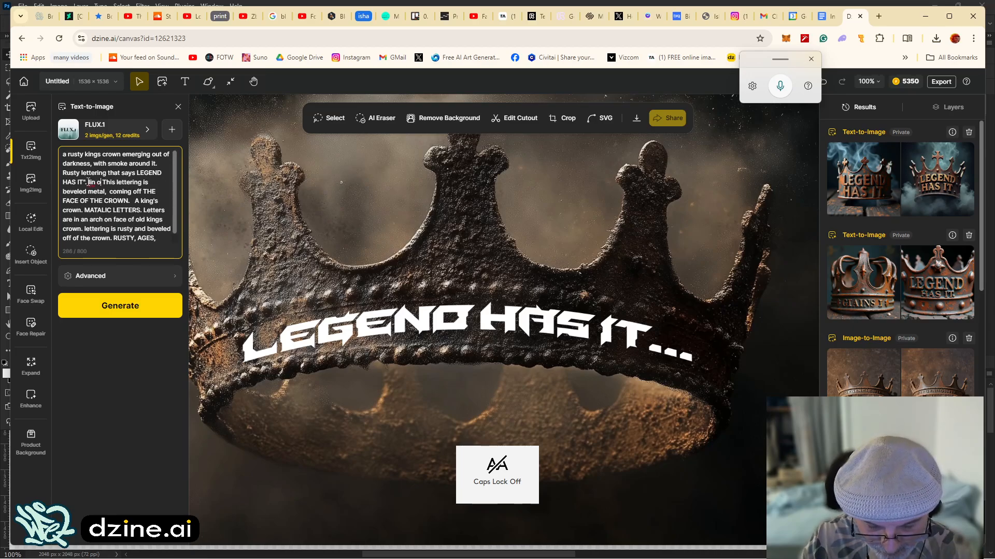
type("ine")
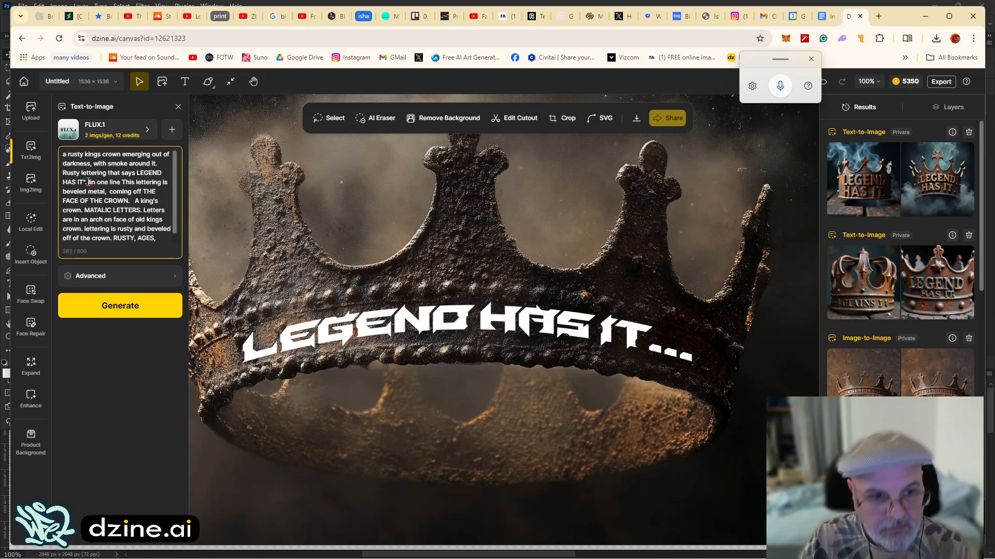
left_click(97, 183)
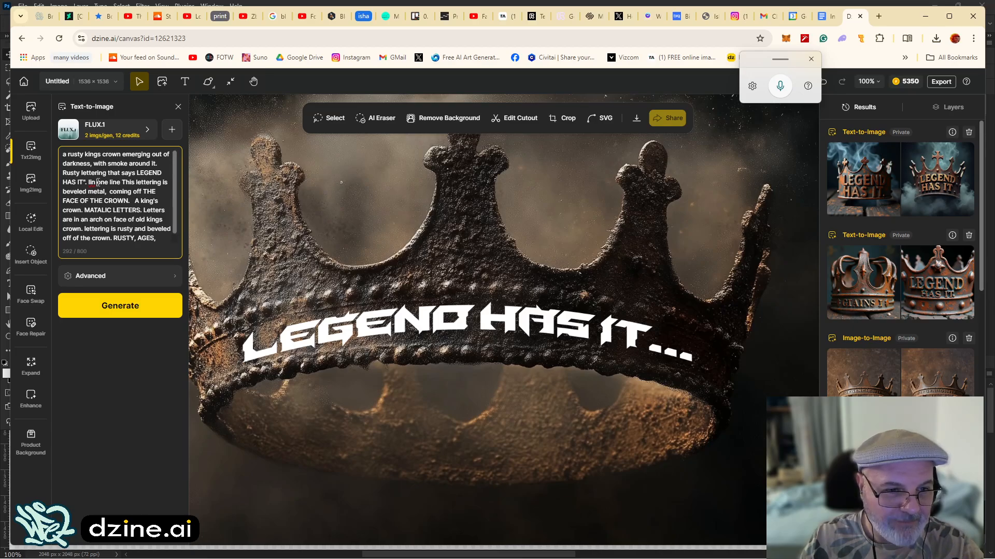
type("e")
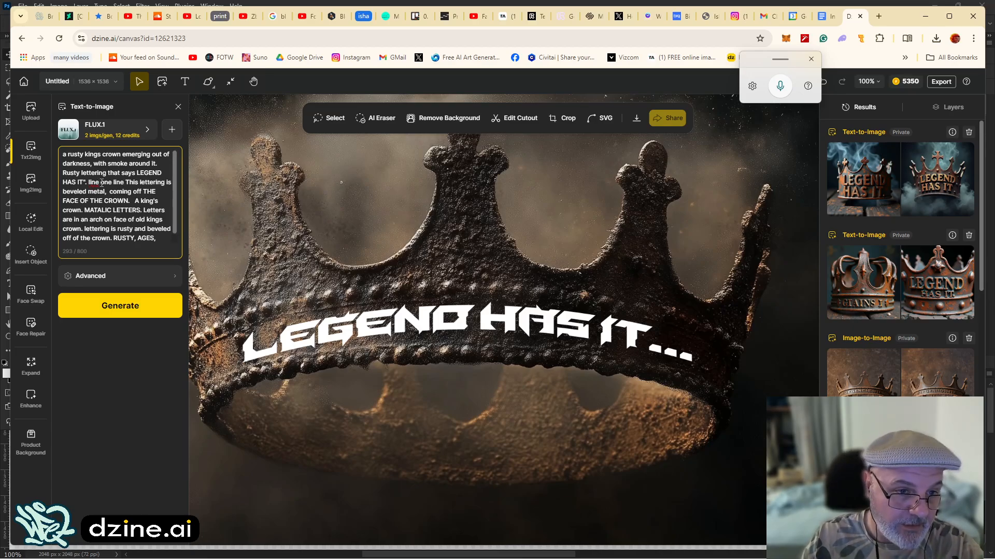
Generate another FLUX.1 set with the one-line lettering wording and preview both images of the first Text-to-Image set.
left_click(122, 305)
mouse_move(844, 344)
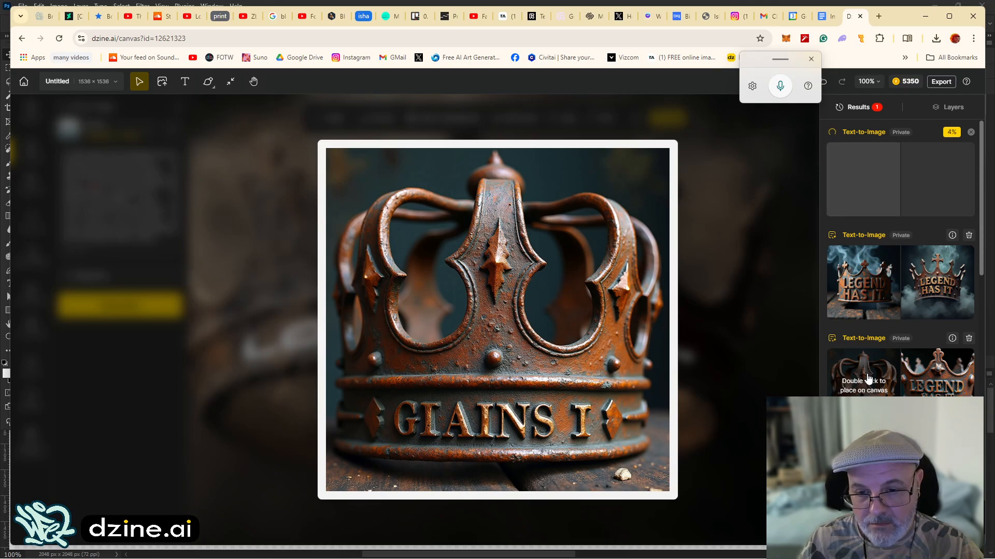
mouse_move(933, 387)
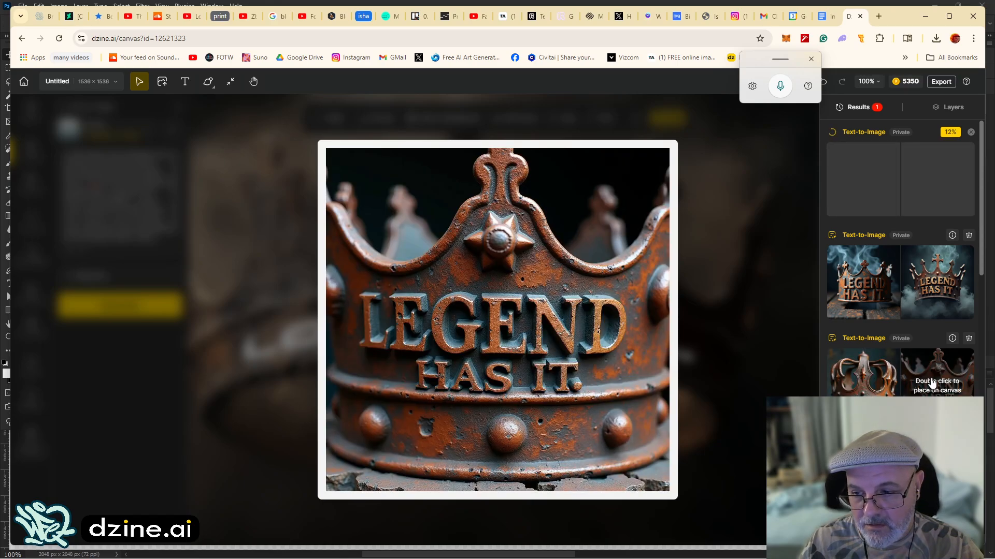
Place the close-up rusty crown reading LEGEND HAS IT. on the canvas and view it at 75% zoom.
double_click(936, 384)
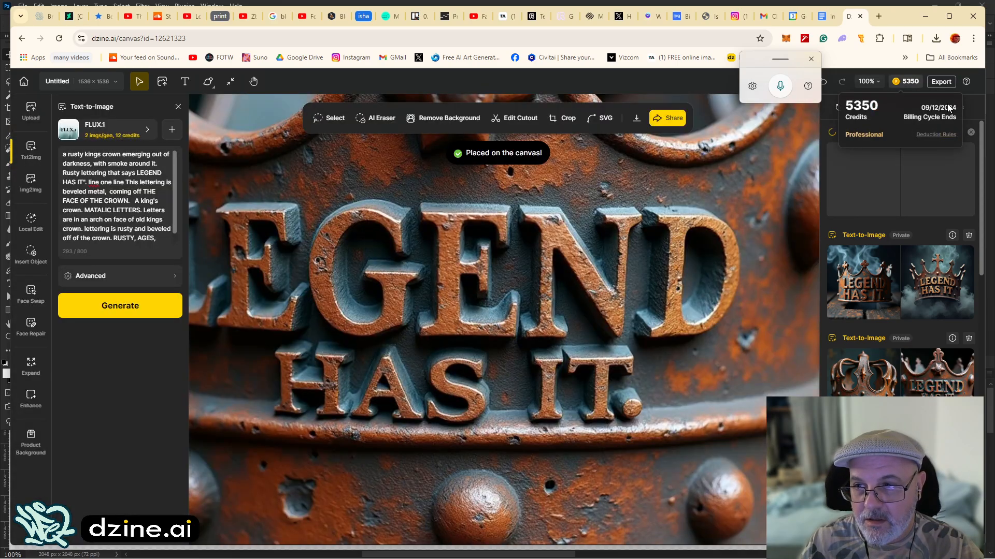
left_click(965, 107)
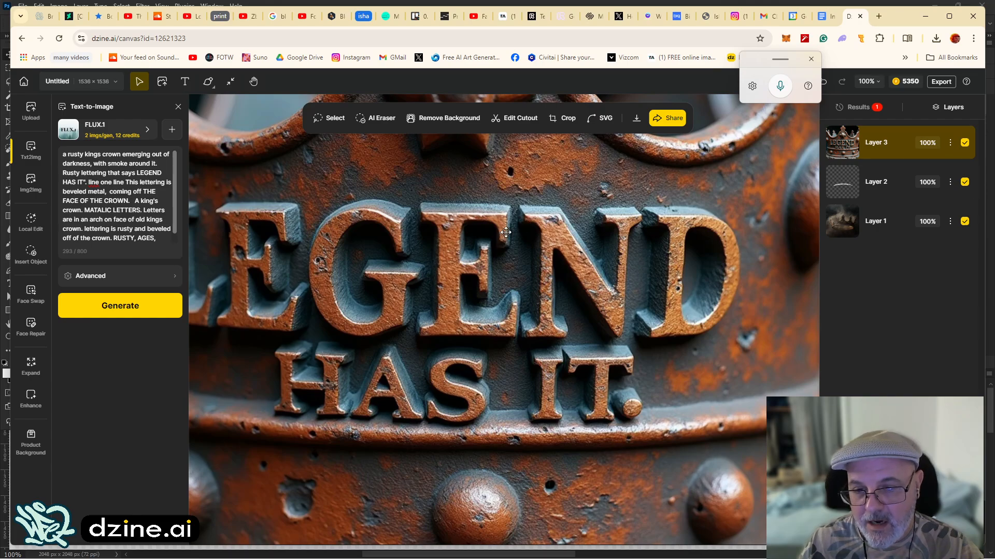
left_click(870, 83)
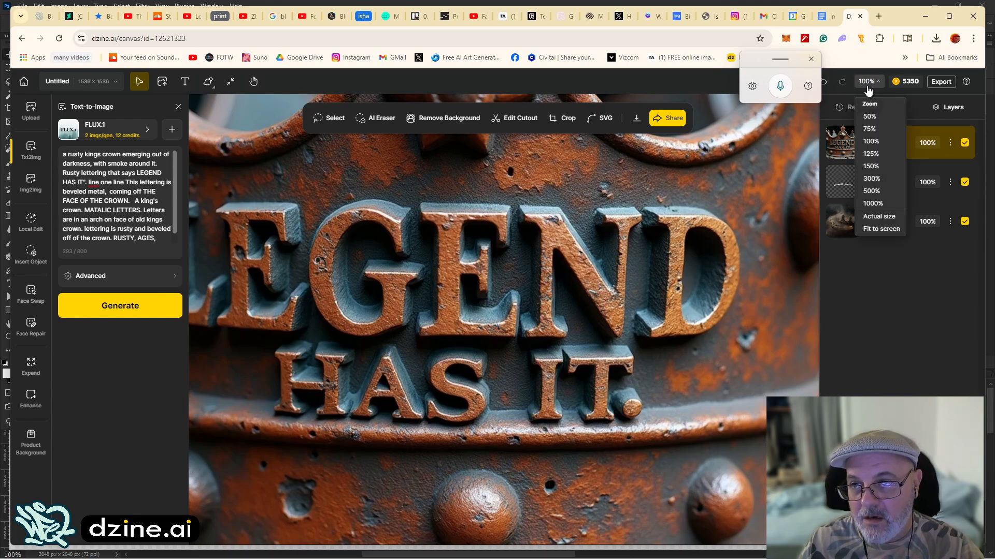
left_click(872, 136)
left_click_drag(485, 321, 511, 366)
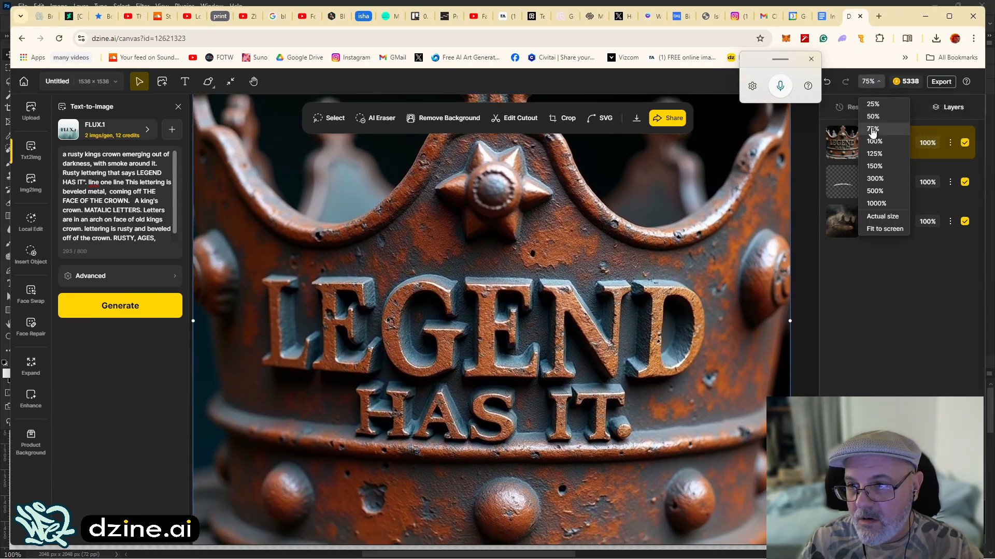
left_click_drag(463, 272, 458, 344)
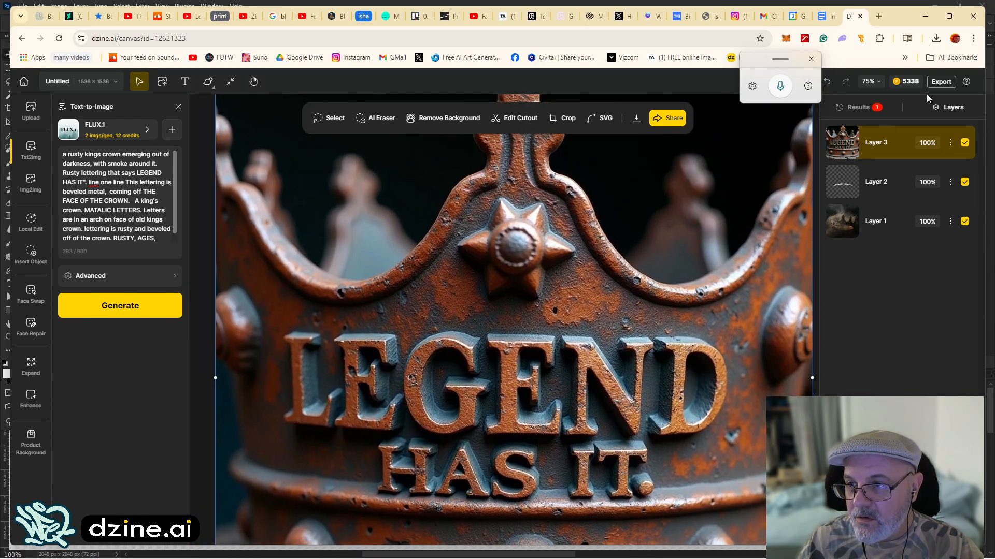
Preview the recent Text-to-Image results, including both crowns in the newest one-line lettering set, to compare their lettering.
left_click(867, 110)
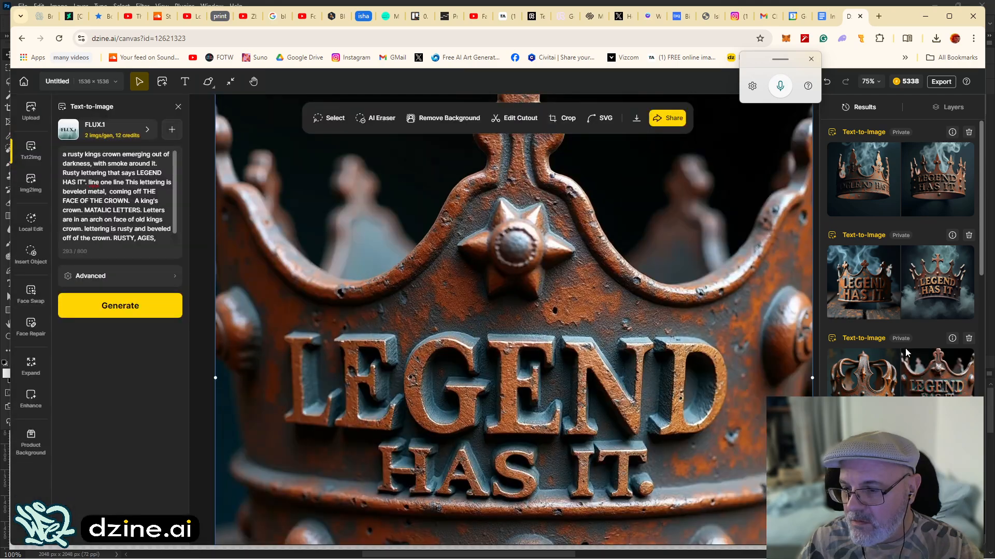
mouse_move(928, 395)
mouse_move(944, 293)
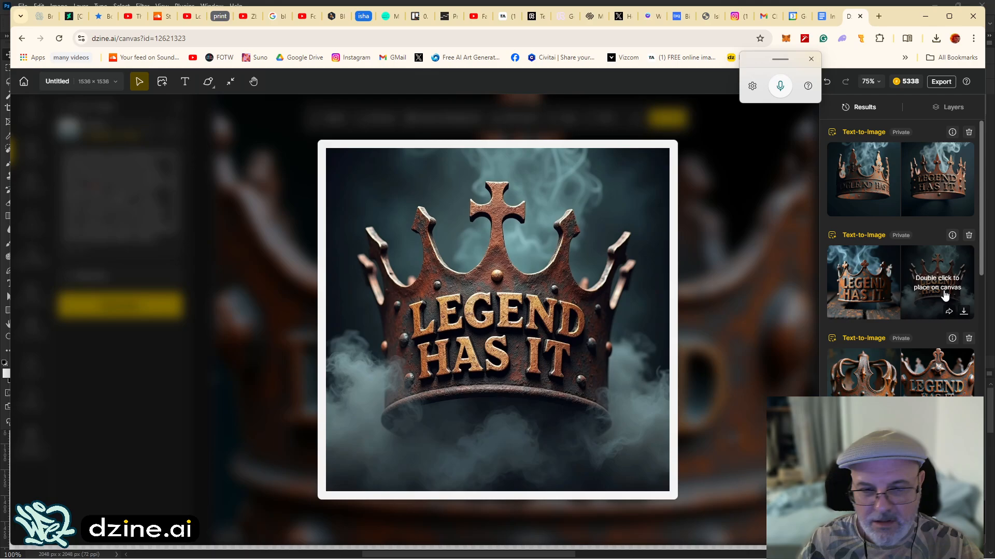
mouse_move(863, 290)
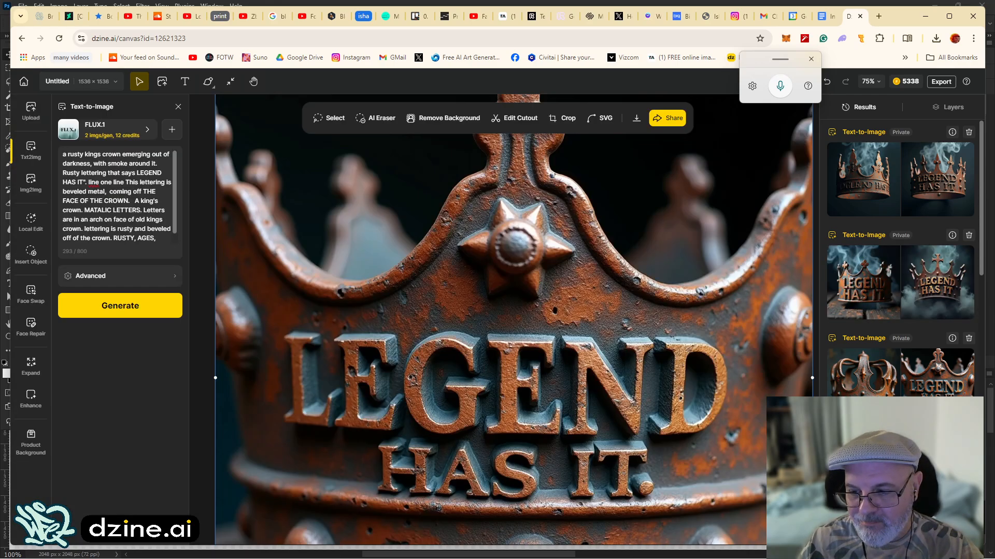
mouse_move(865, 482)
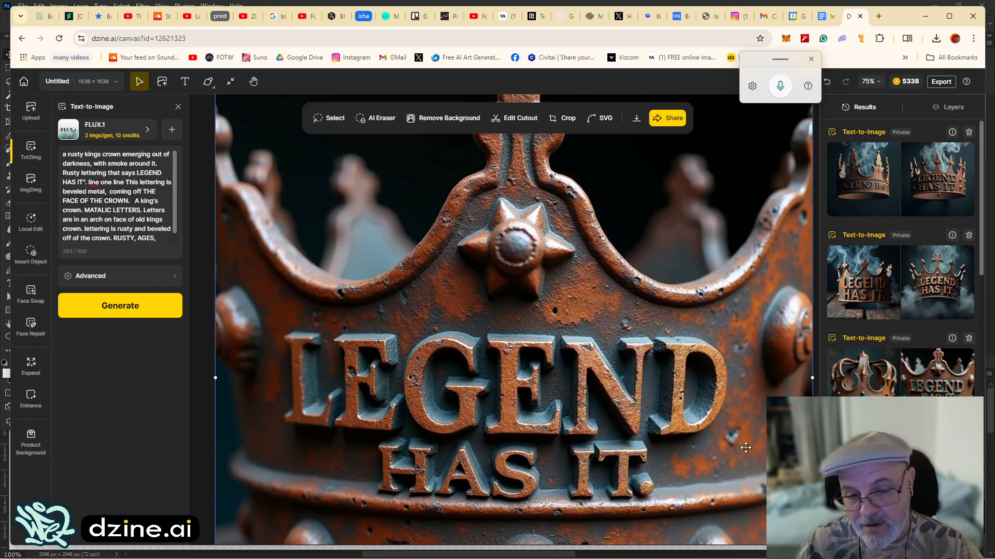
mouse_move(914, 164)
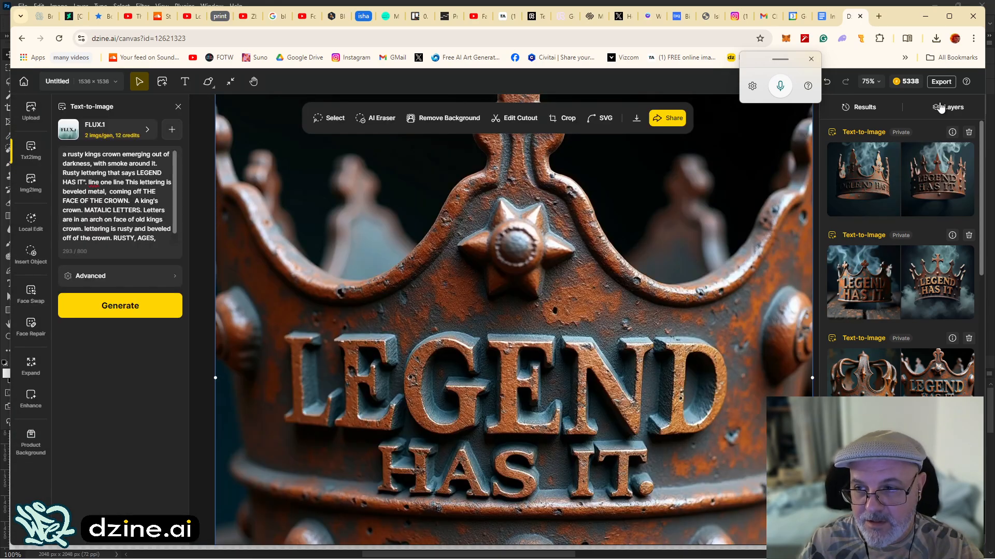
mouse_move(856, 187)
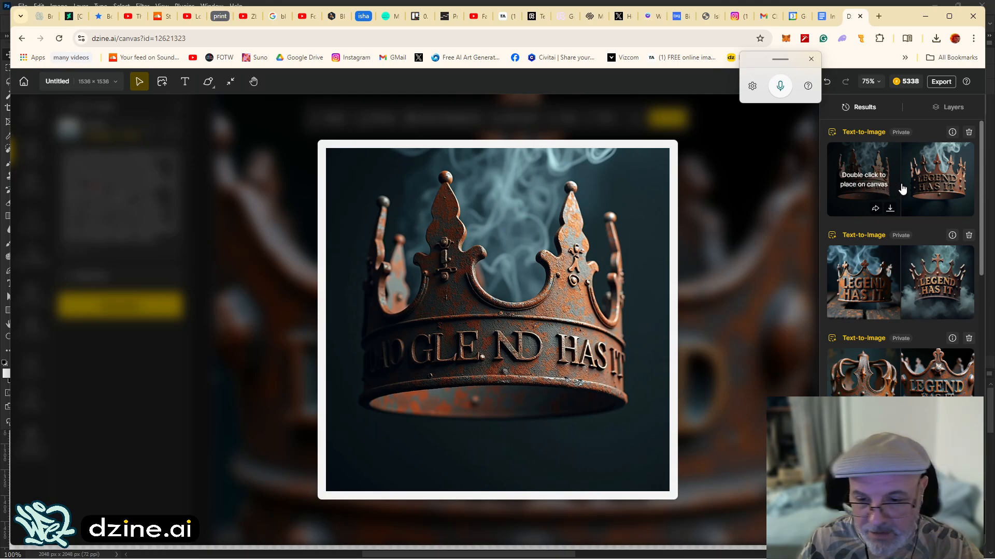
mouse_move(924, 188)
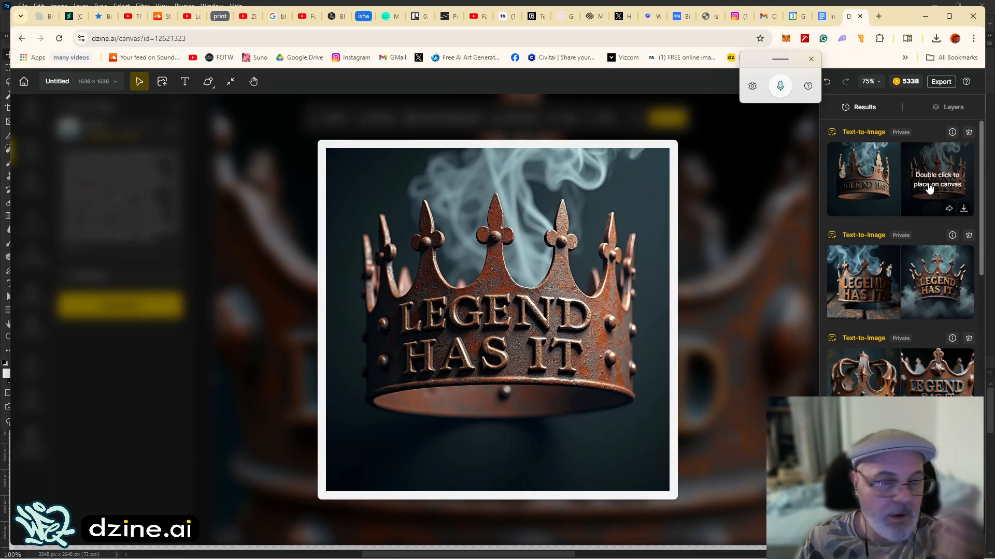
Place the newest set's smoking crown with two-line LEGEND HAS IT lettering on the canvas and generate another FLUX.1 set.
double_click(940, 190)
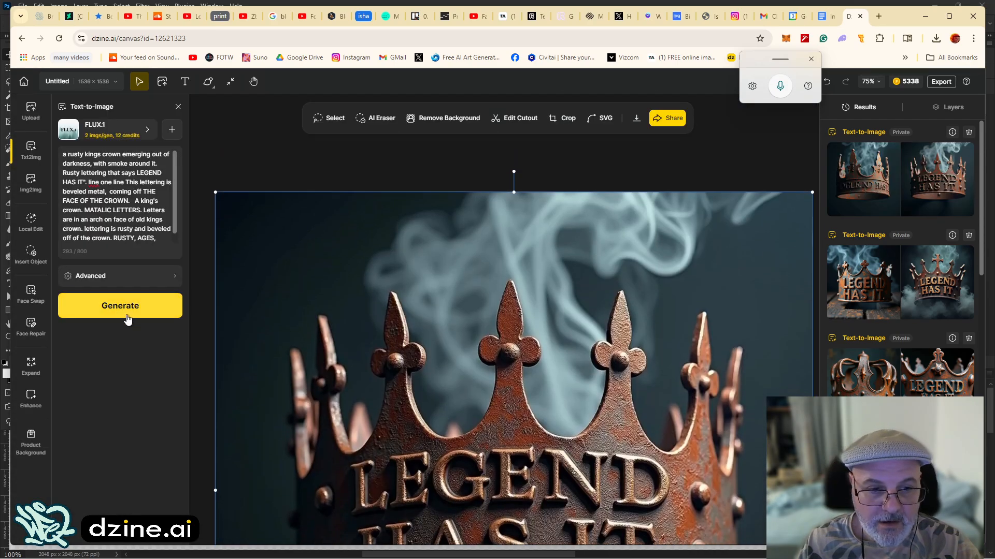
left_click(130, 317)
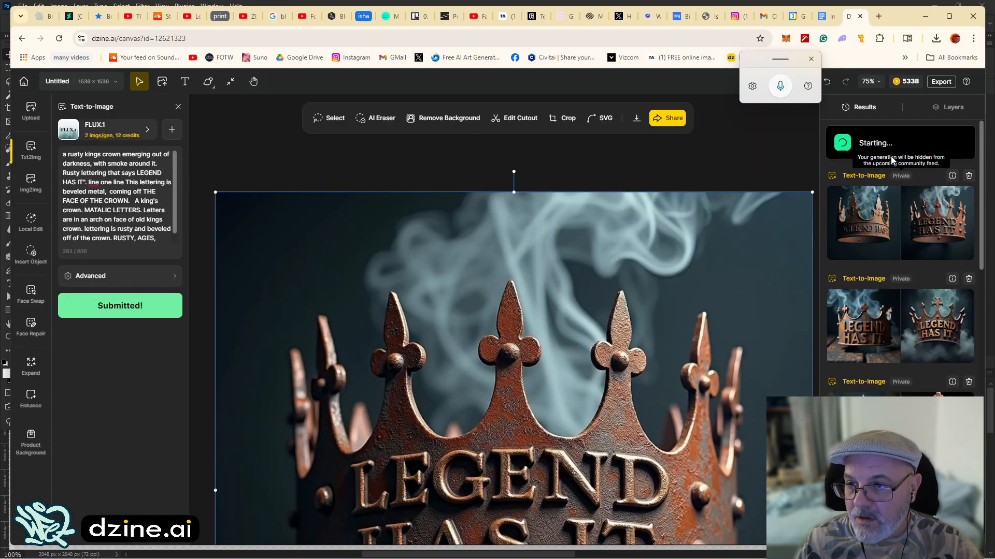
left_click(835, 231)
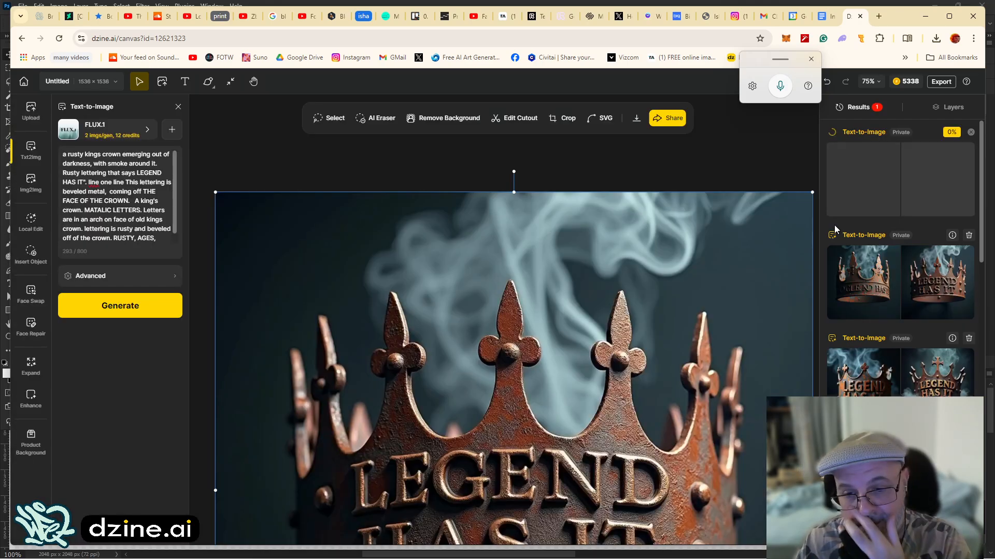
Open the details of the Image-to-Image set with the LEGENDHASITIS crown band and send its seed to the Image-to-Image settings.
left_click(95, 276)
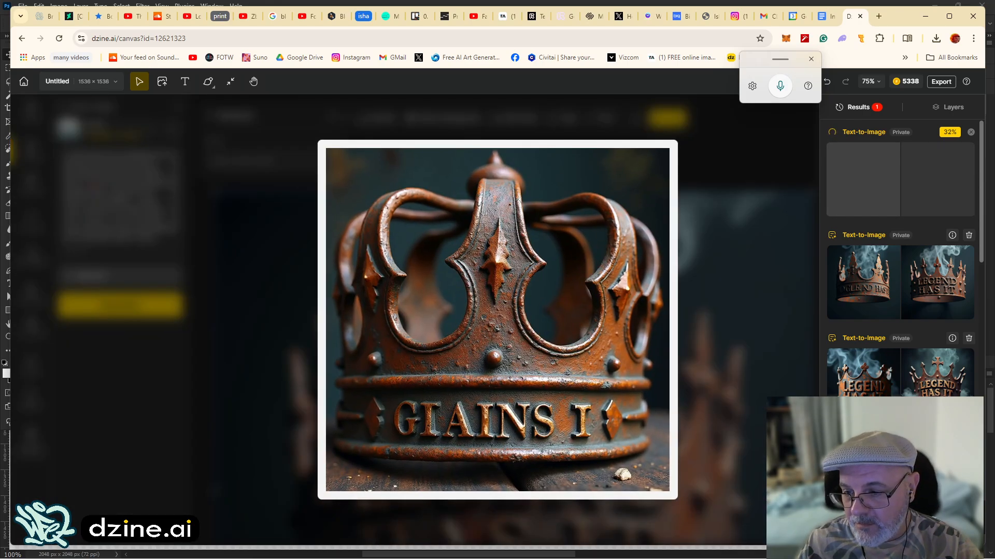
scroll(881, 259, "down", 5)
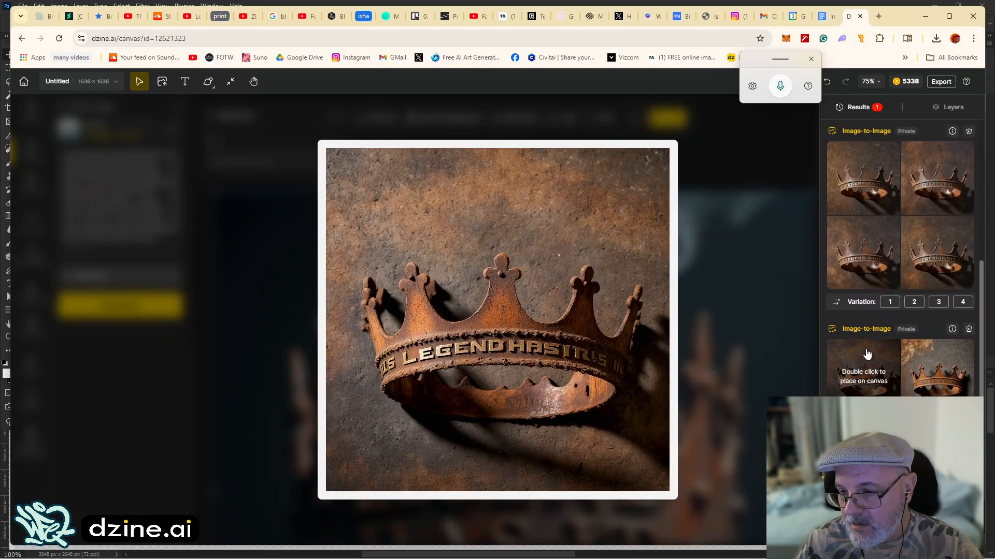
mouse_move(868, 269)
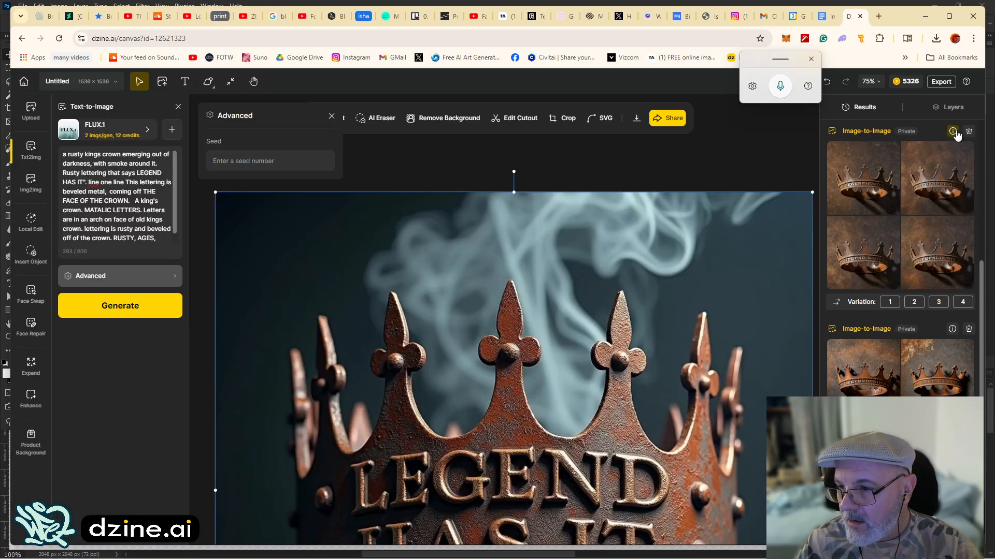
left_click(952, 131)
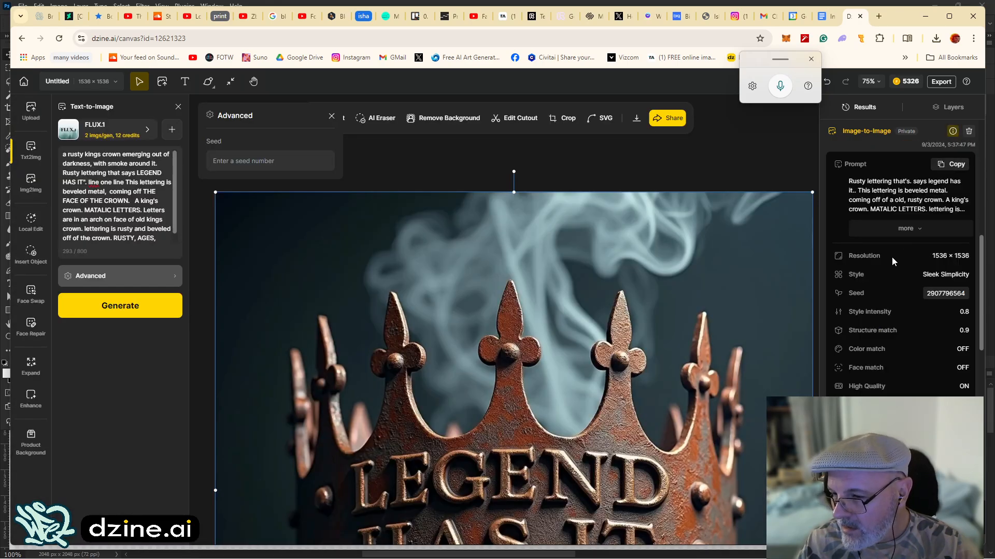
left_click(938, 295)
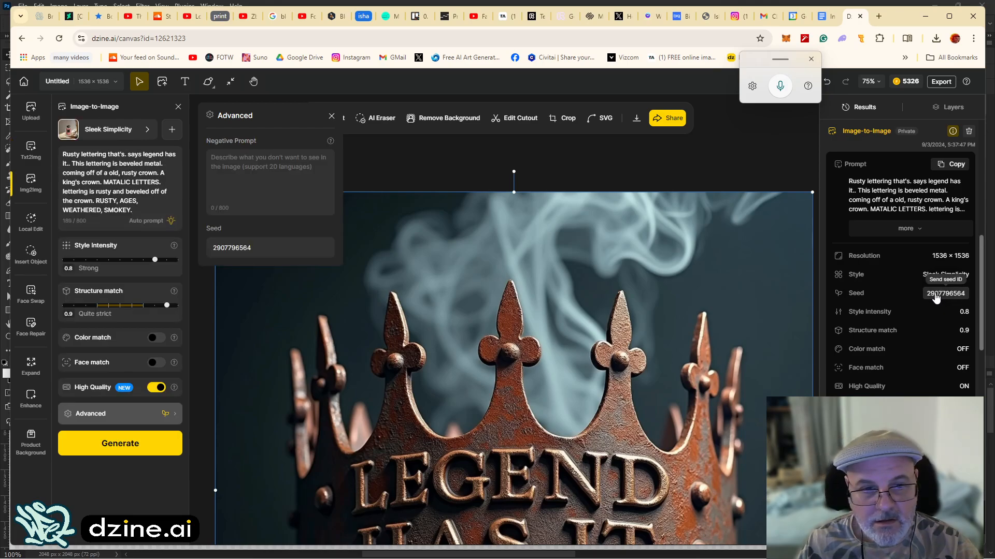
double_click(255, 250)
key("ctrl+c")
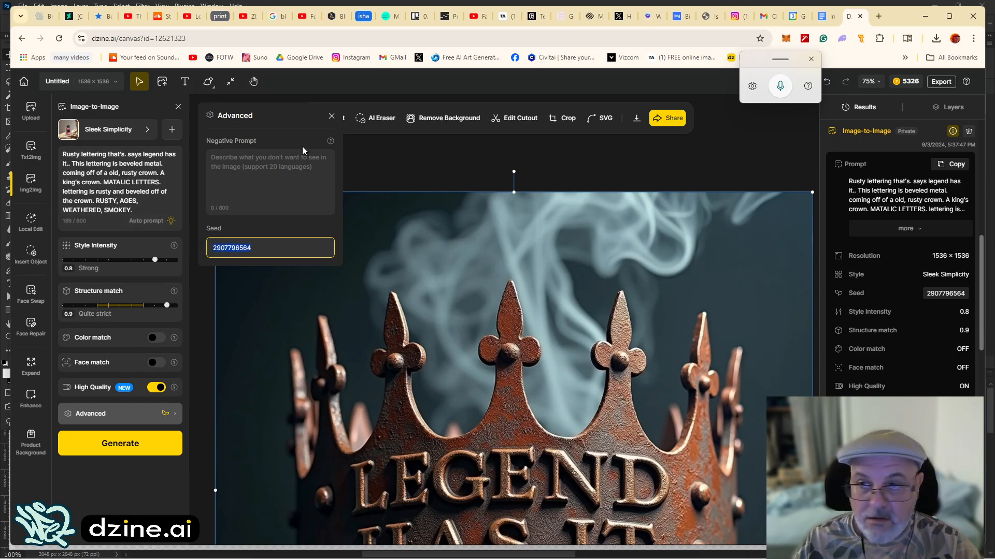
left_click(23, 154)
left_click(225, 159)
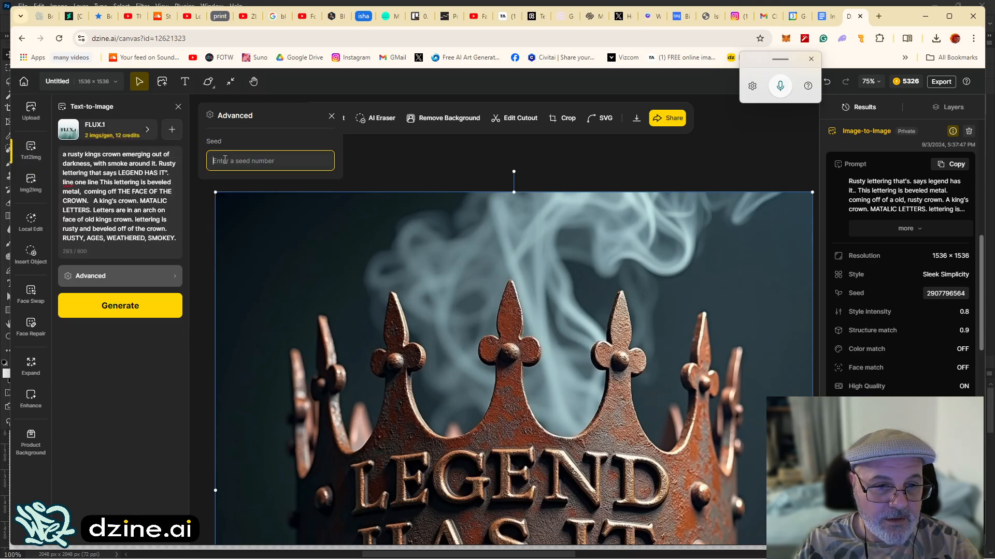
key("ctrl+v")
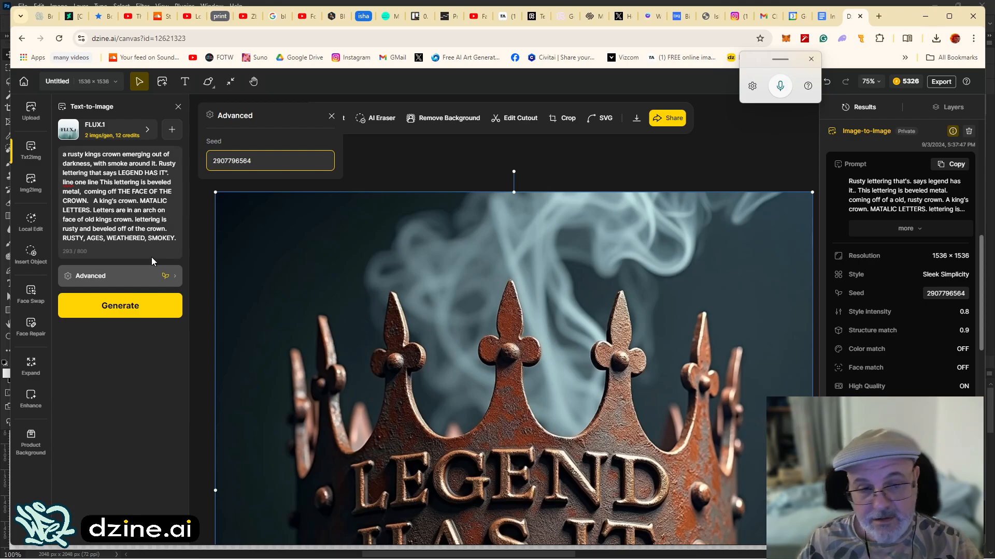
left_click(116, 307)
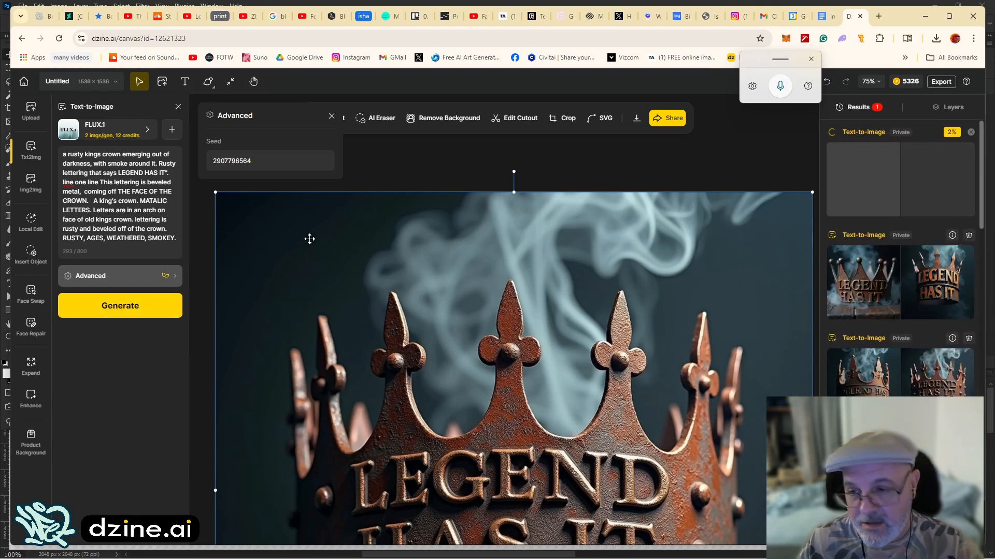
Examine the older Text-to-Image and Image-to-Image results, previewing individual crowns to compare their lettering.
scroll(863, 366, "down", 2)
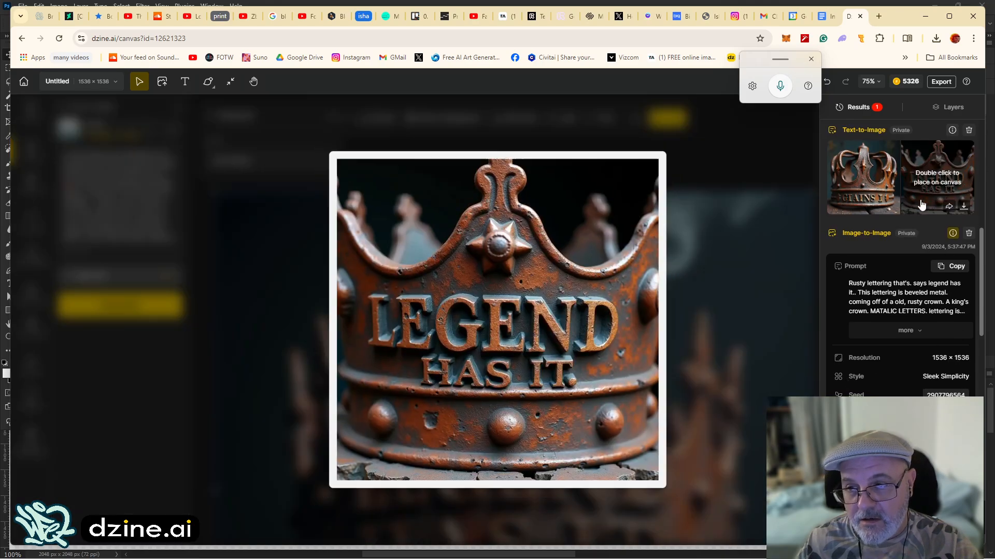
scroll(930, 370, "down", 2)
scroll(930, 370, "down", 3)
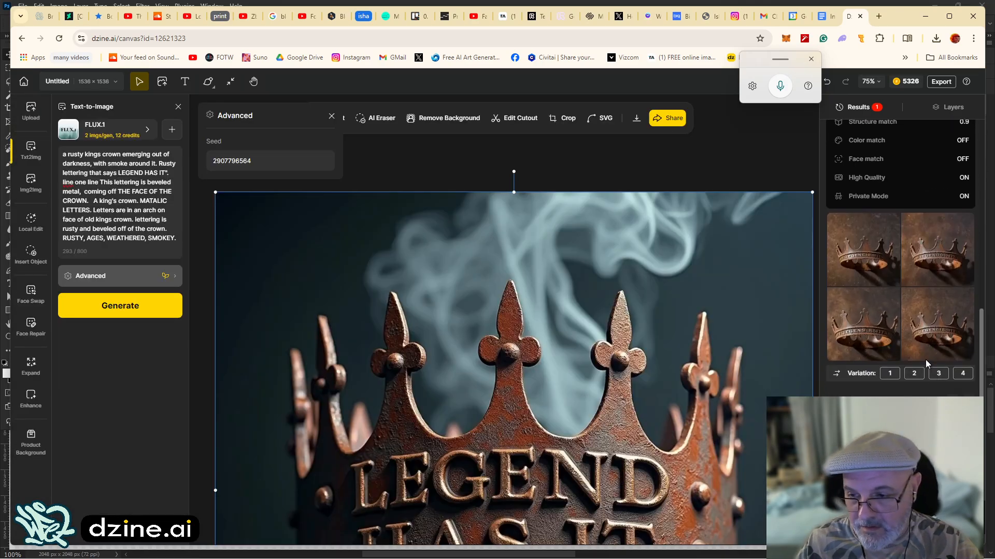
mouse_move(938, 310)
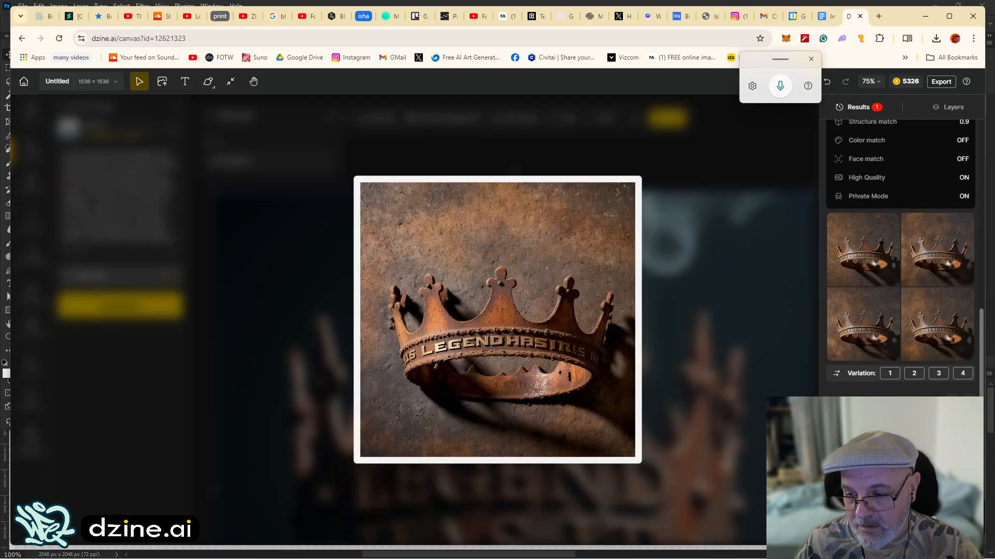
scroll(900, 259, "down", 2)
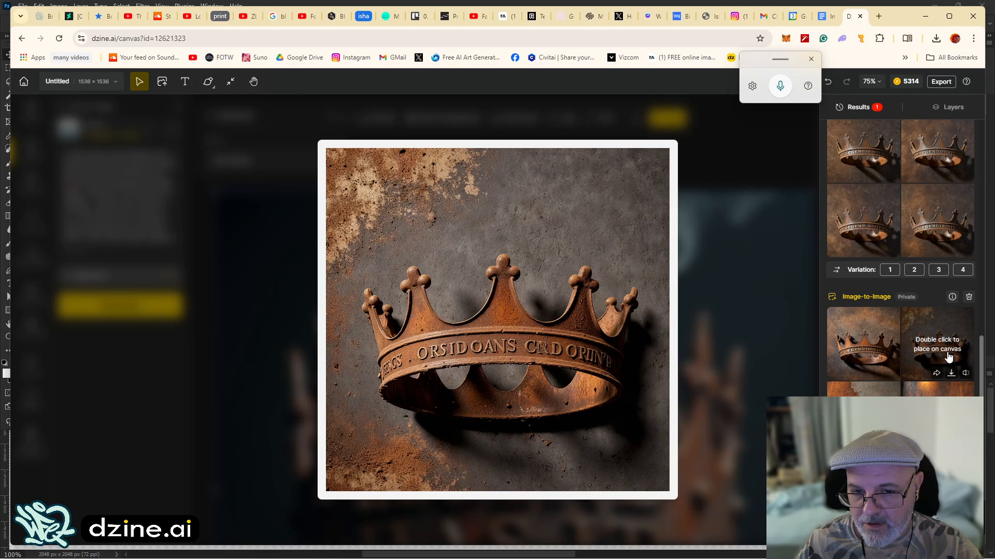
scroll(948, 360, "down", 5)
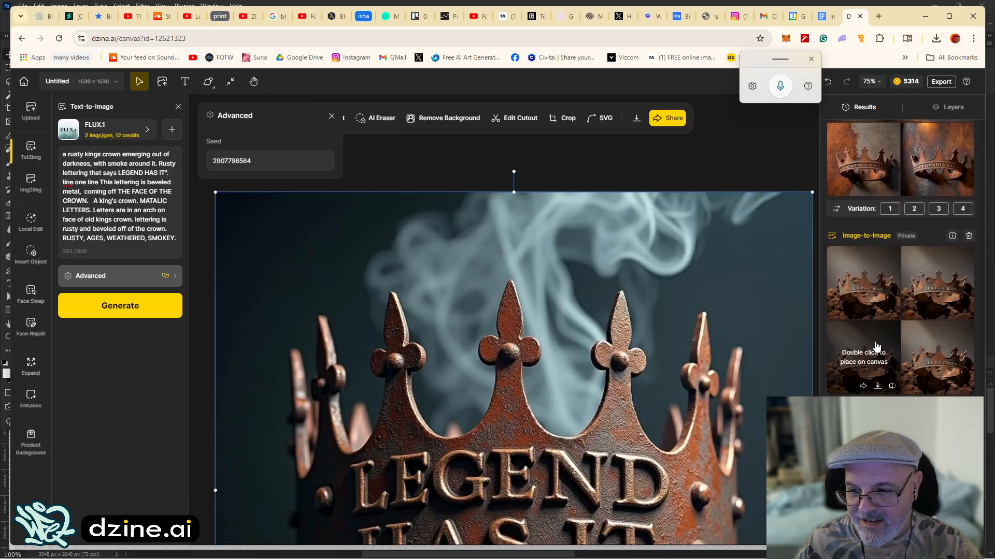
mouse_move(888, 349)
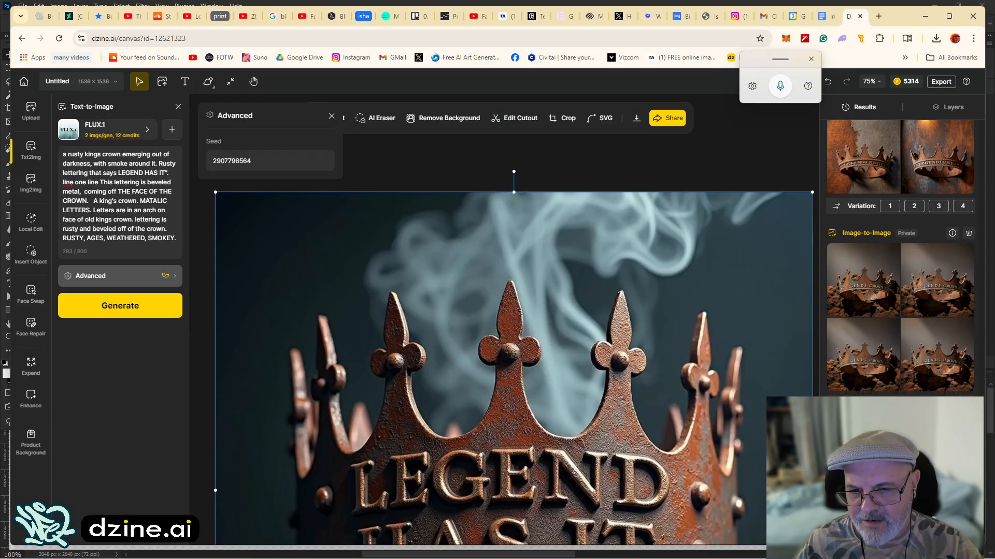
scroll(878, 452, "down", 2)
mouse_move(878, 452)
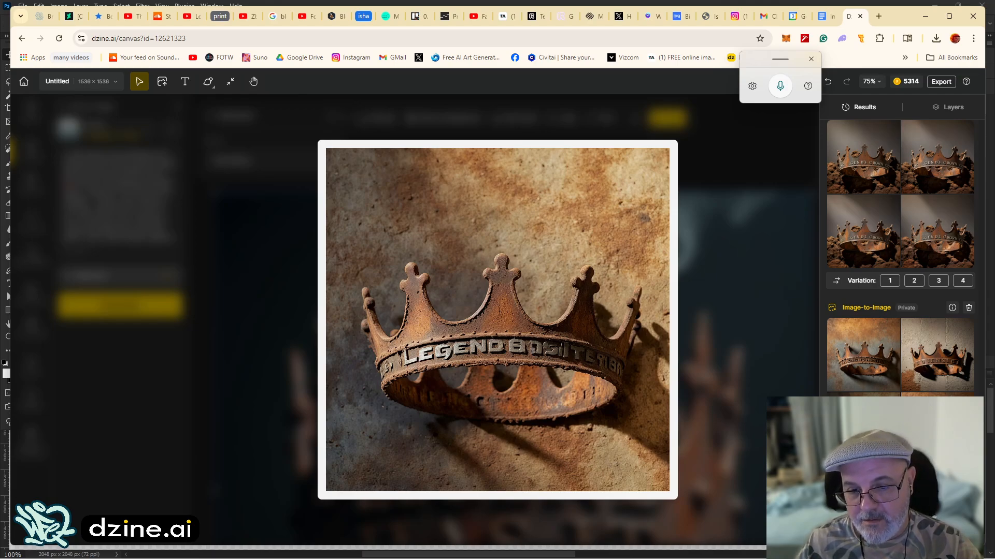
Place the Image-to-Image crown with the tan stone background on the canvas and hide its layer, Layer 5.
left_click(864, 428)
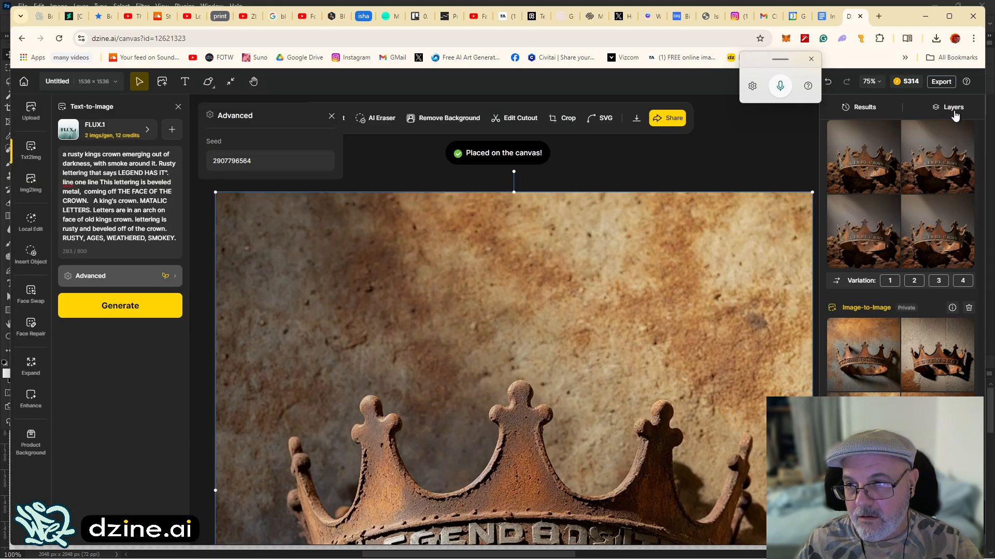
left_click(952, 107)
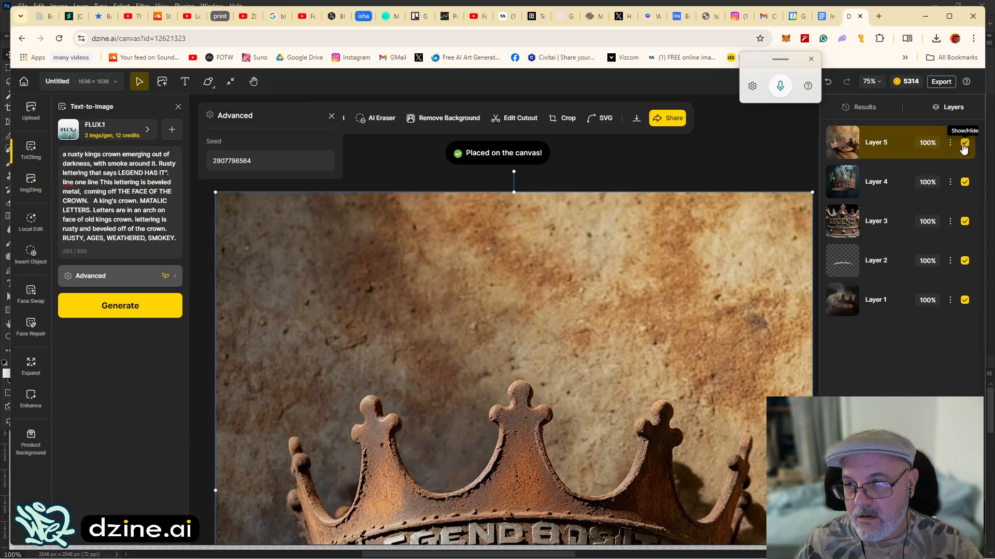
left_click(963, 144)
left_click(862, 109)
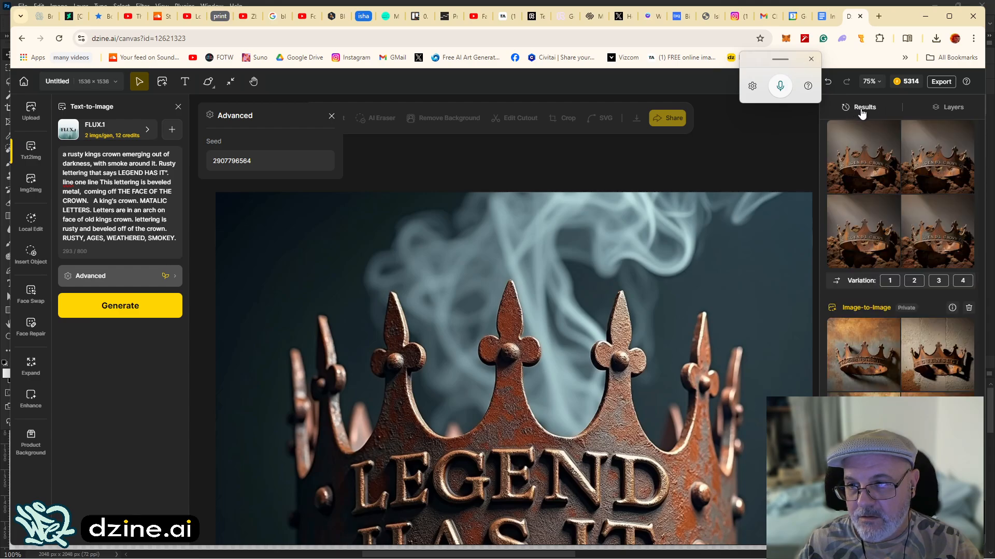
scroll(868, 239, "up", 17)
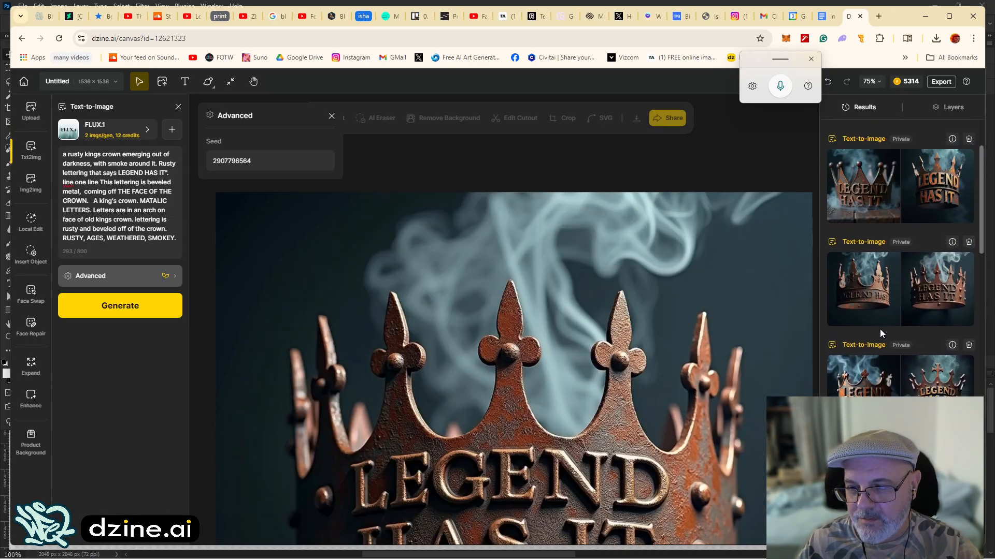
scroll(880, 329, "up", 2)
mouse_move(865, 177)
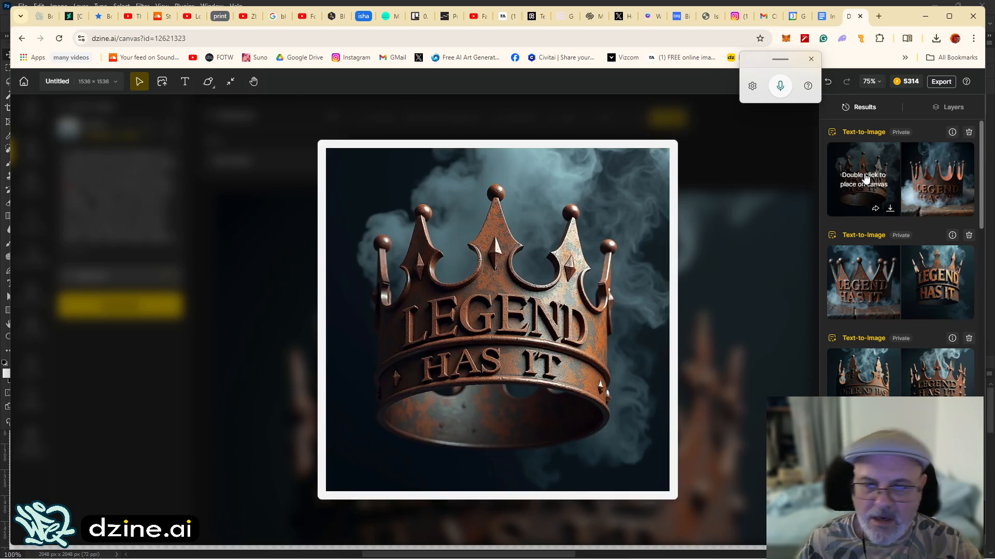
mouse_move(928, 187)
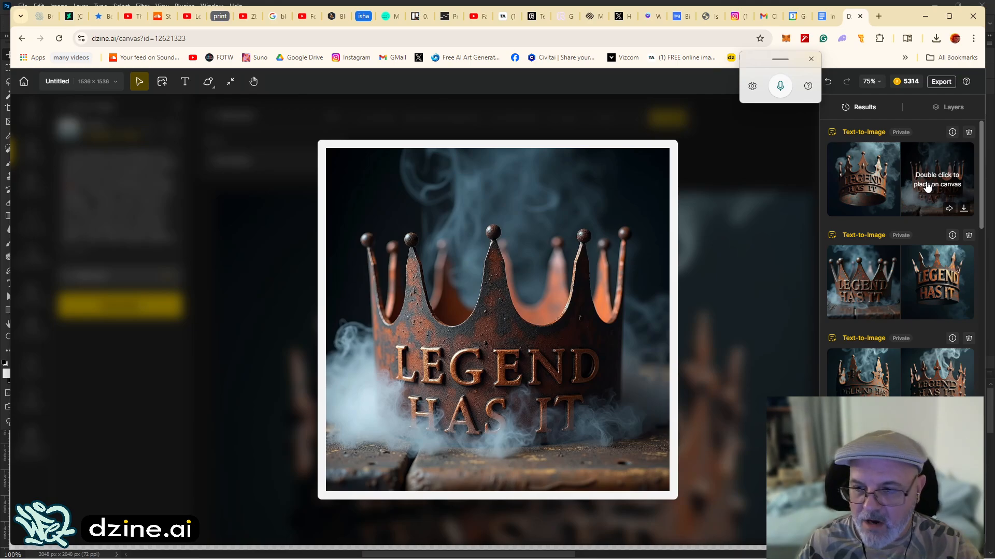
mouse_move(853, 200)
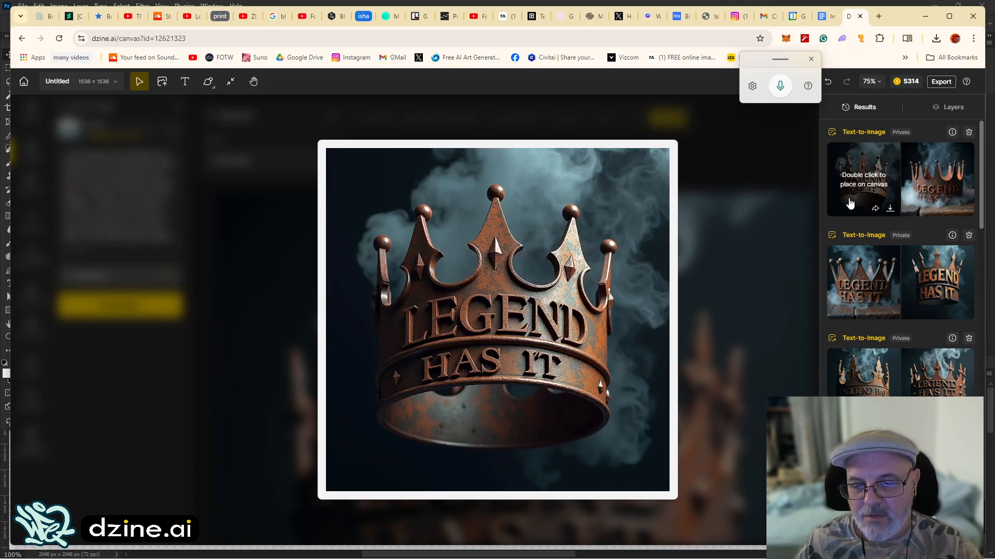
mouse_move(860, 285)
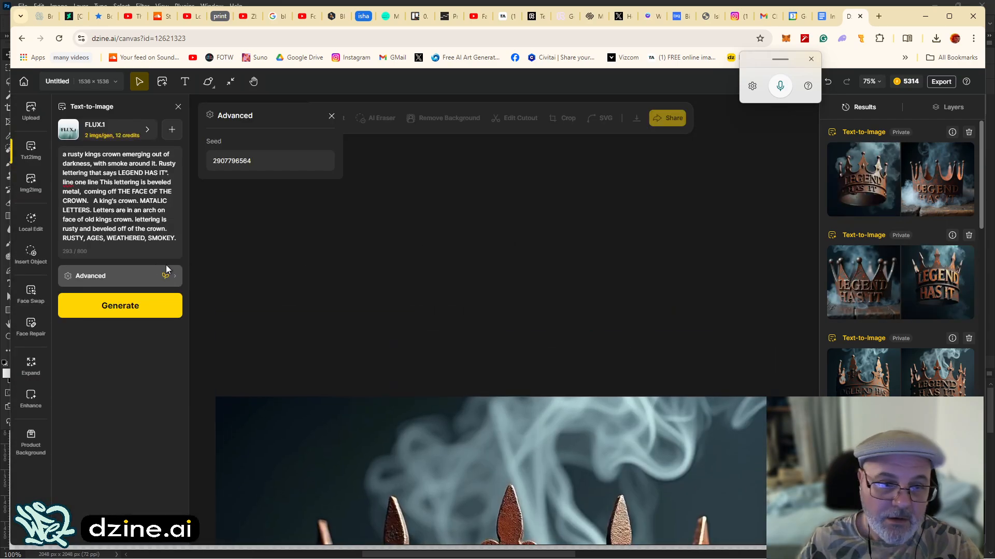
mouse_move(902, 212)
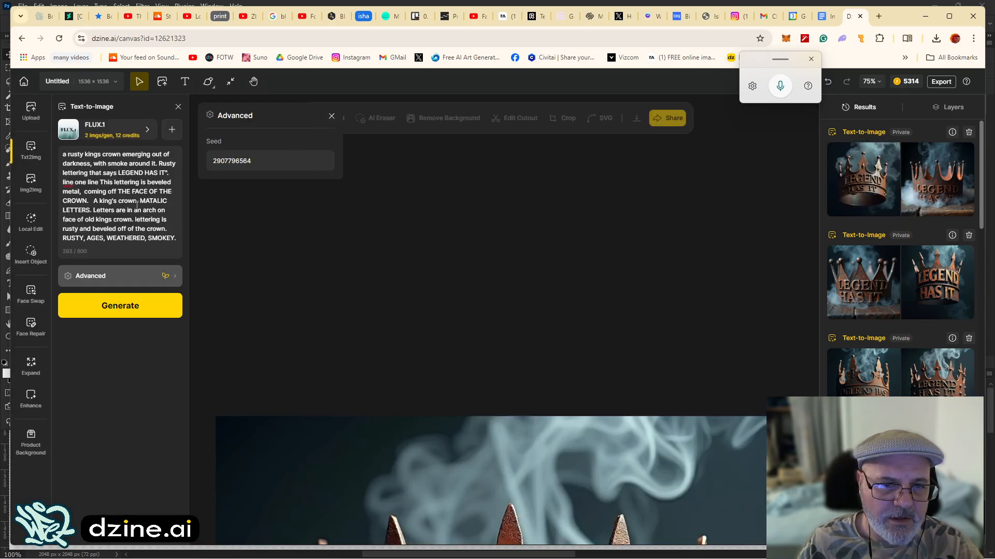
left_click(103, 307)
mouse_move(904, 311)
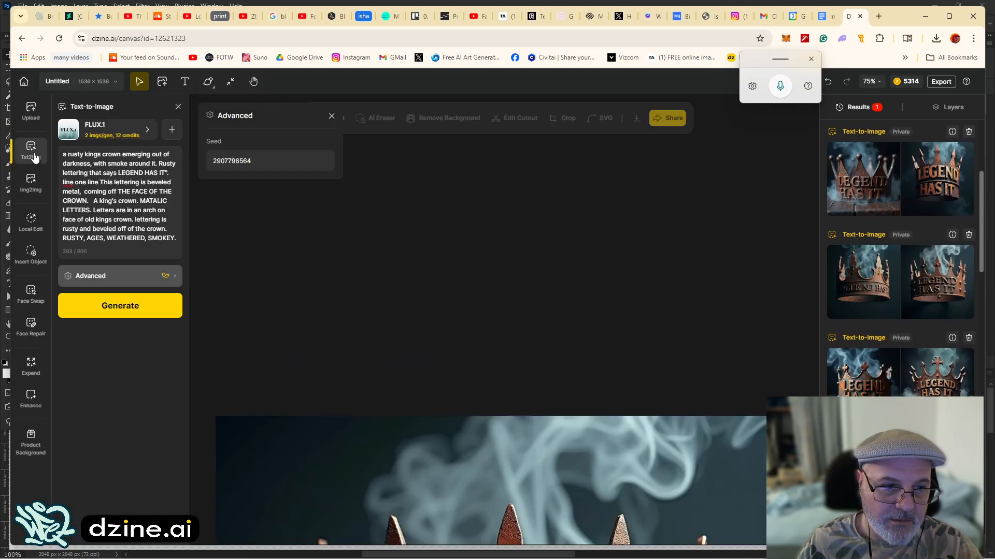
Bring up Image-to-Image, hide Layers 3 and 4, and show the tan-background crown on Layer 5.
left_click(32, 186)
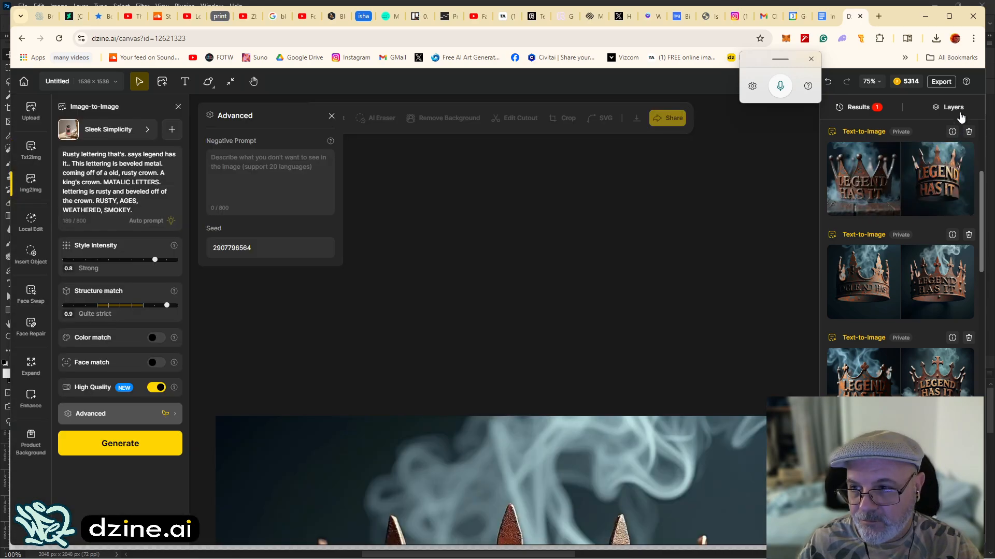
left_click(953, 107)
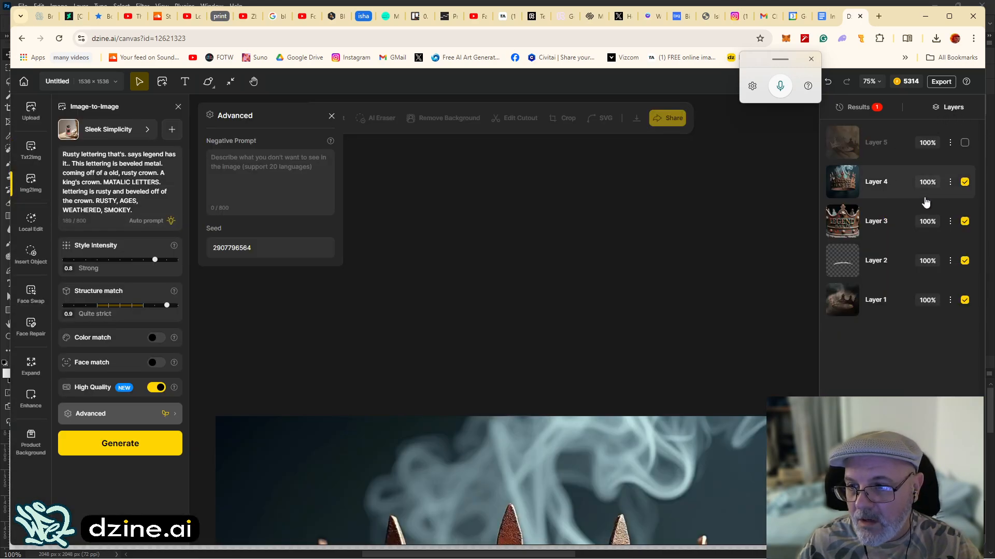
left_click(964, 221)
left_click(964, 182)
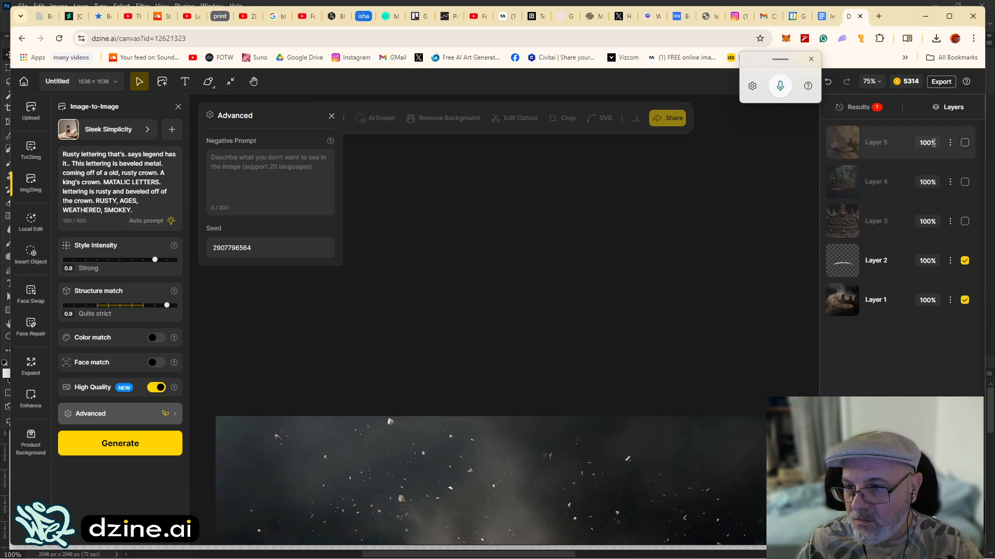
left_click(964, 142)
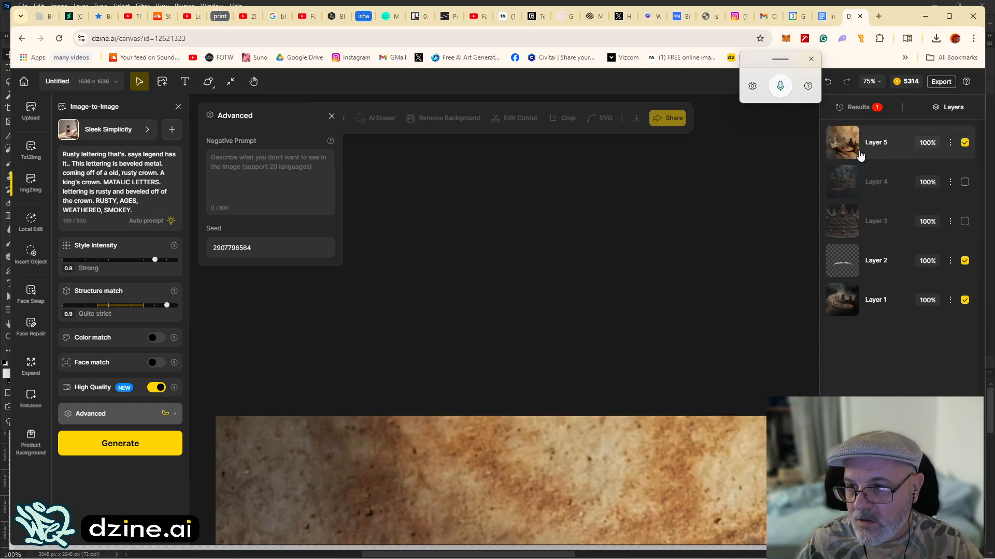
Move the white LEGEND HAS IT... lettering on Layer 2 above the Layer 5 crown and select it.
left_click(846, 154)
scroll(533, 382, "down", 8)
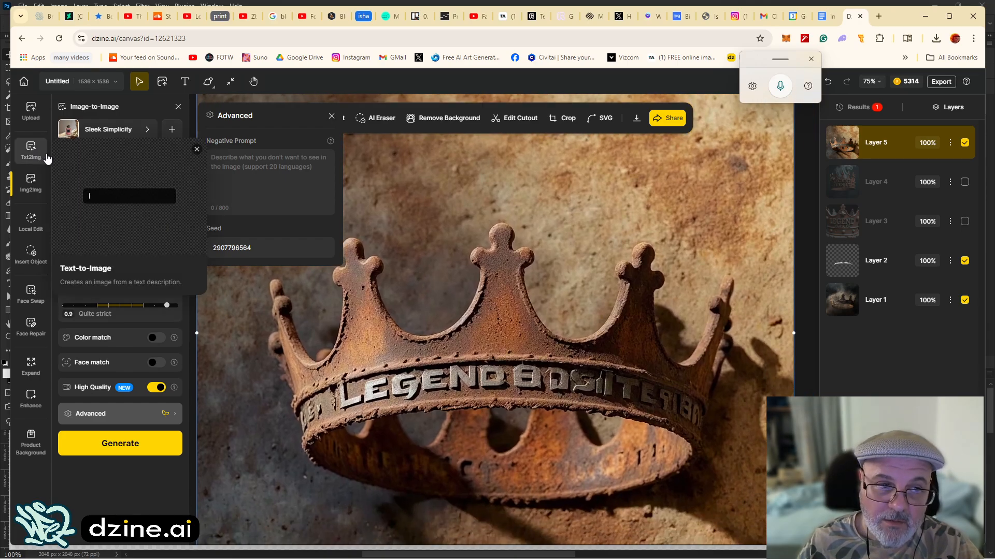
left_click_drag(875, 260, 844, 136)
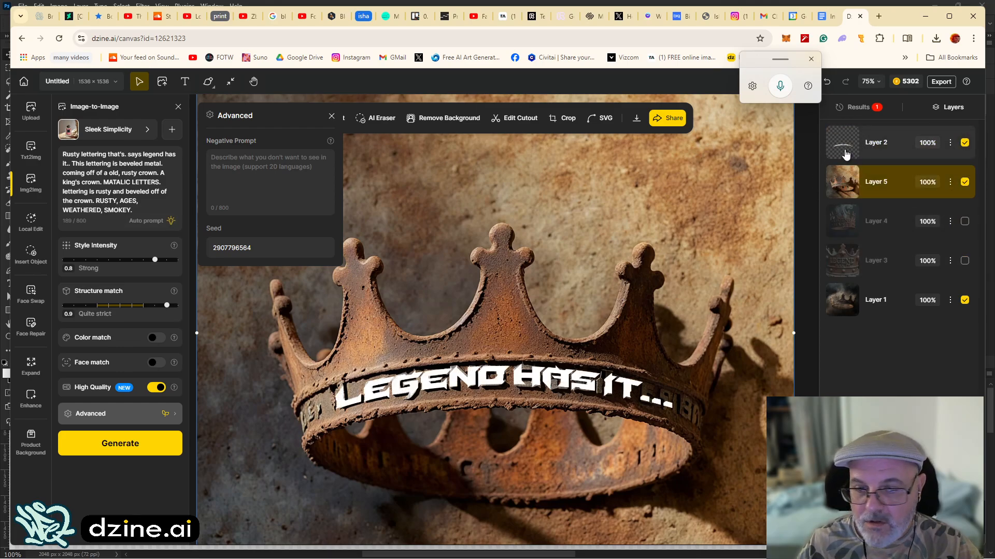
left_click(844, 143)
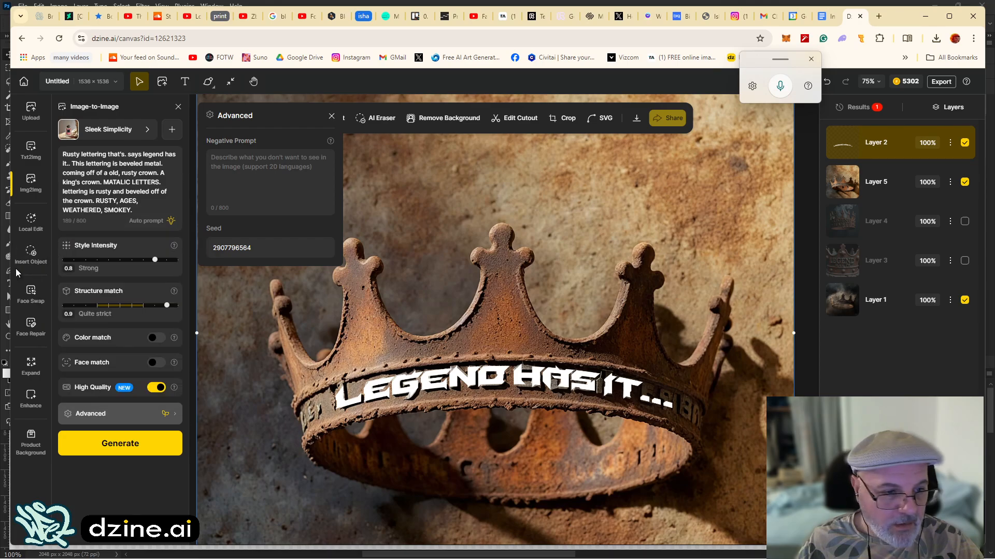
left_click(24, 232)
mouse_move(314, 399)
left_mouse_down()
mouse_move(311, 379)
mouse_move(502, 345)
mouse_move(668, 373)
mouse_move(693, 402)
mouse_move(659, 431)
mouse_move(321, 431)
left_mouse_up()
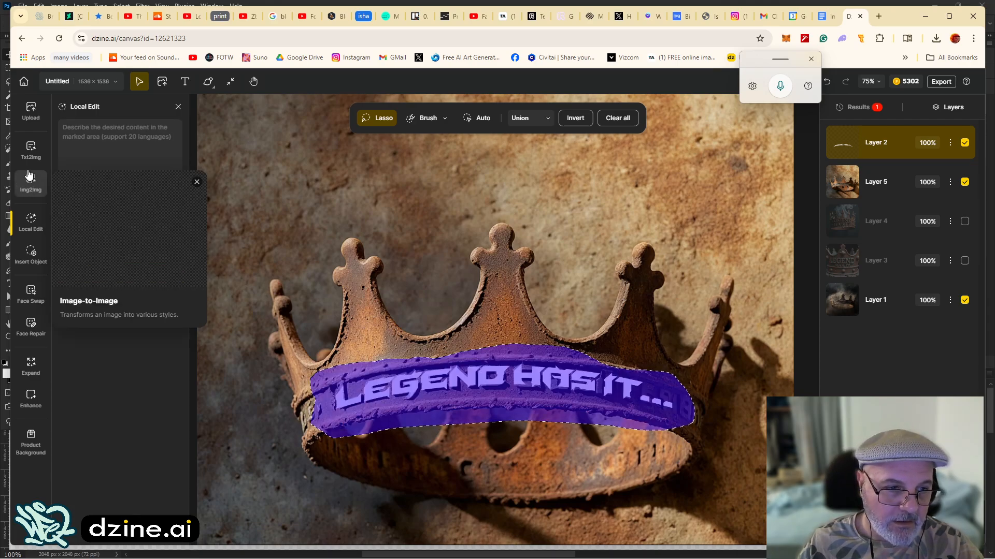
left_click(81, 152)
key("ctrl+v")
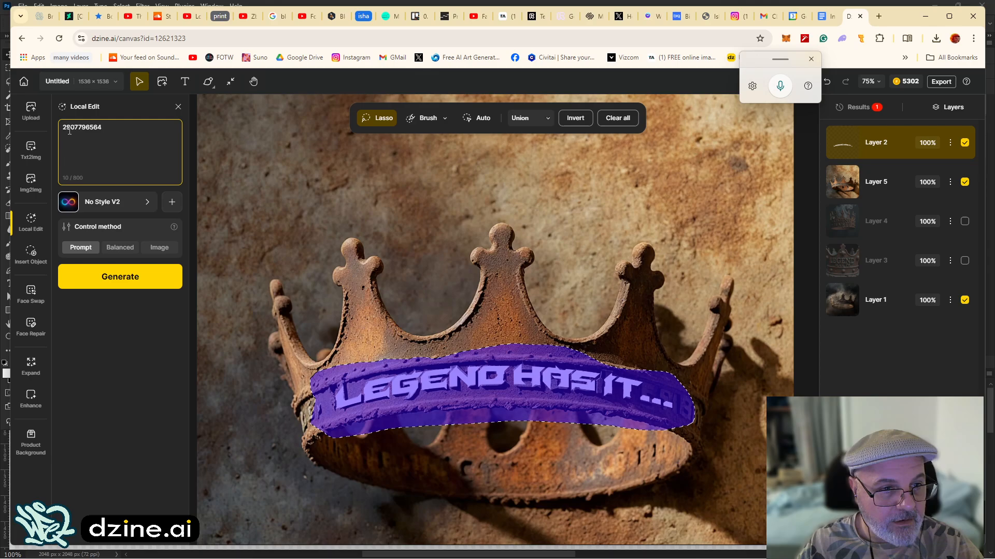
left_click(30, 181)
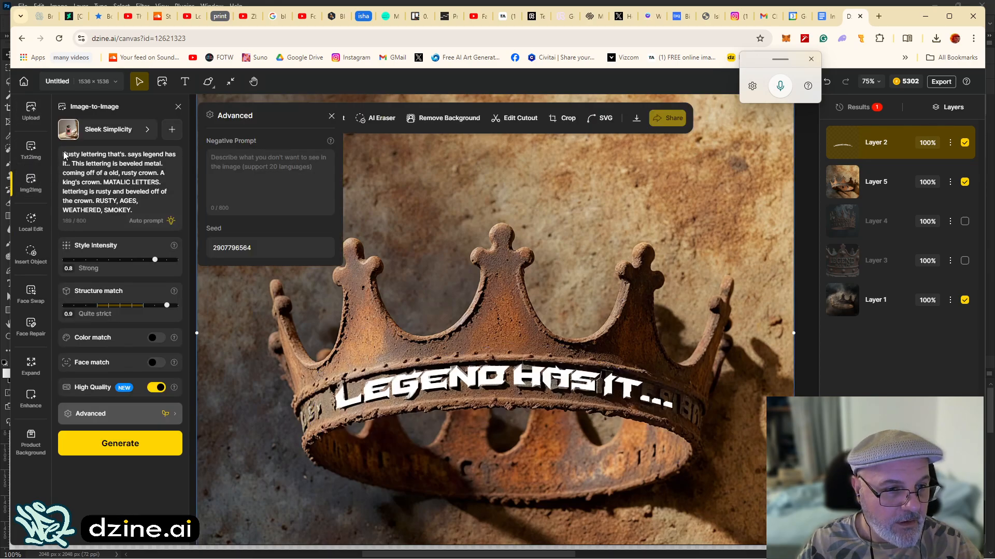
triple_click(128, 200)
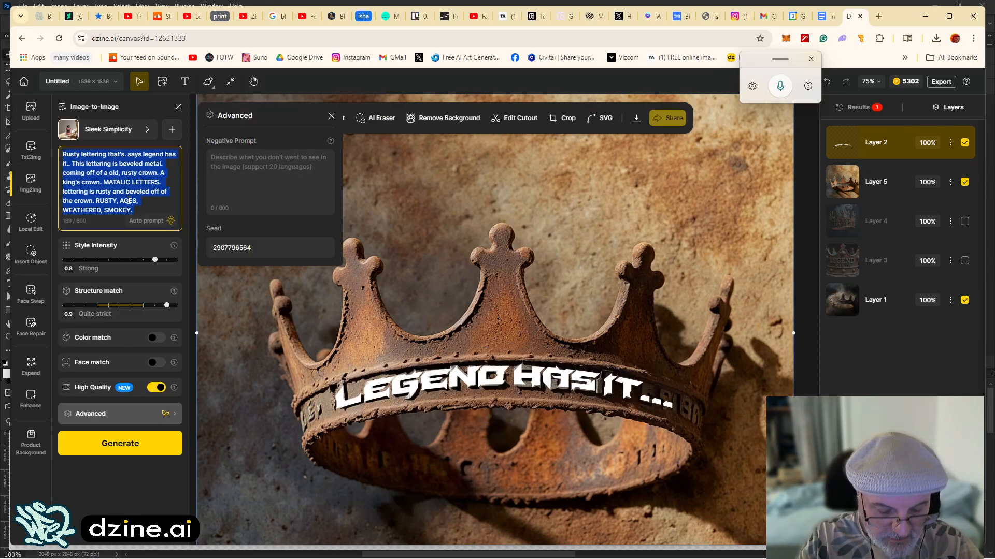
Copy the full rusty king's crown prompt from Text-to-Image into the Local Edit prompt.
left_click(30, 151)
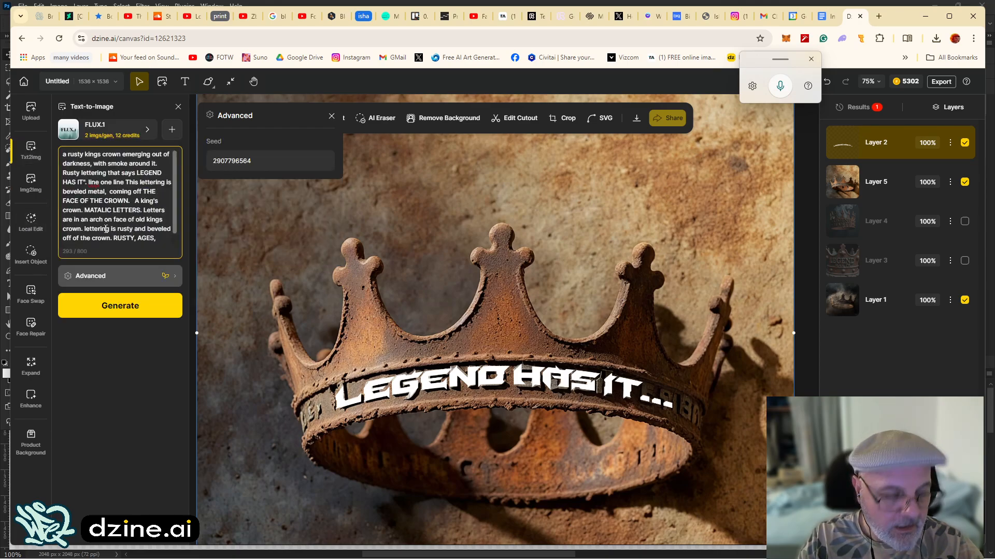
left_click(86, 187)
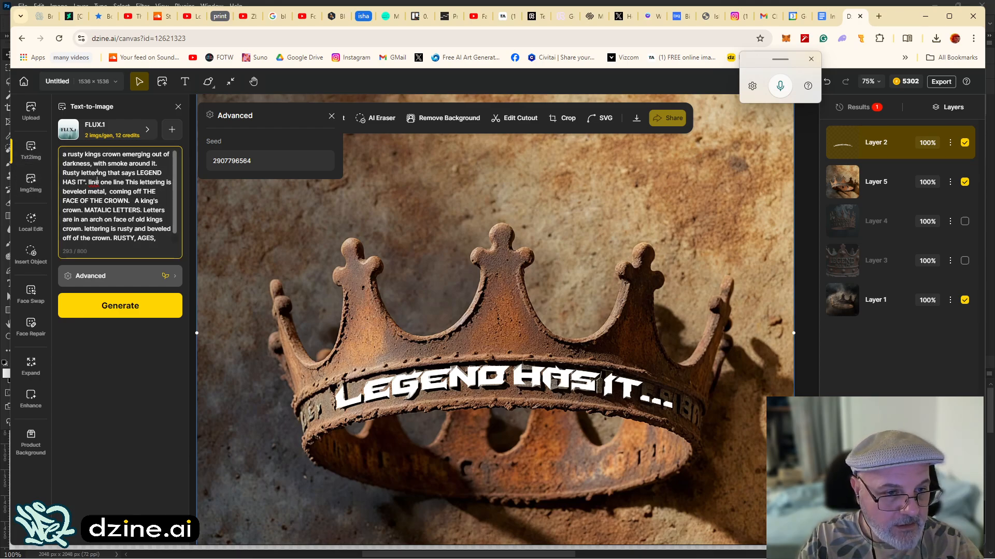
key("ctrl+a")
key("ctrl+c")
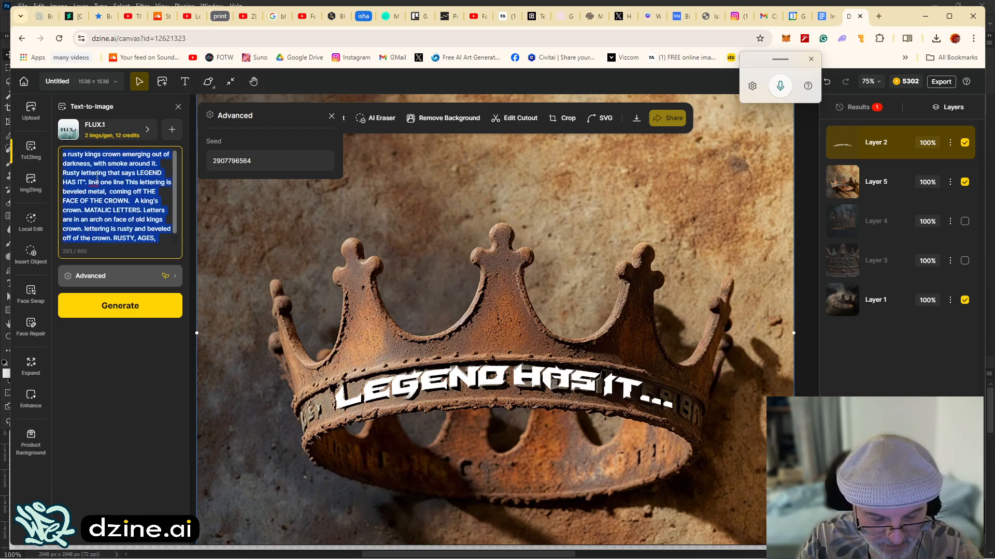
left_click(30, 228)
left_click(85, 150)
key("ctrl+v")
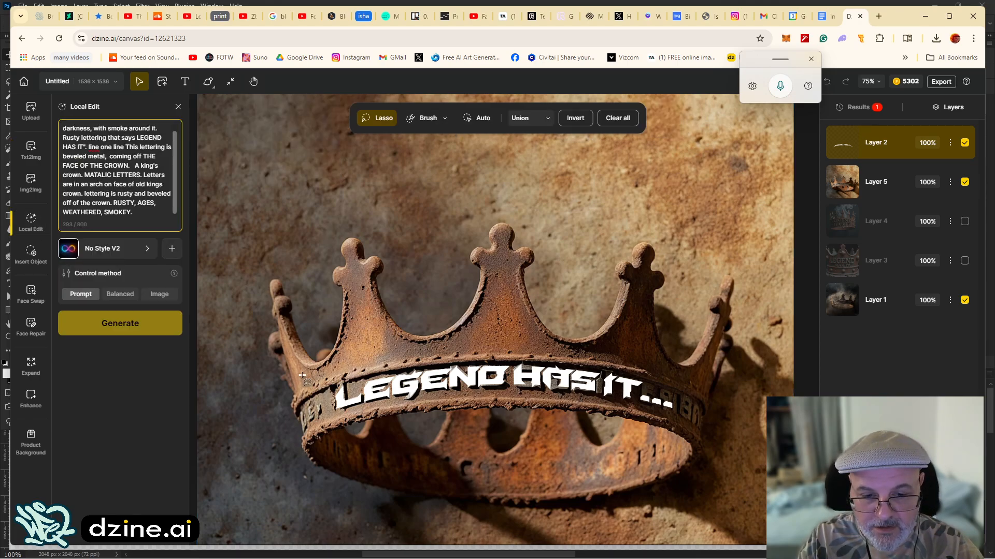
Lasso the crown's front band around the LEGEND HAS IT... lettering and set the control method to Balanced.
mouse_move(301, 372)
left_mouse_down()
mouse_move(465, 341)
mouse_move(550, 338)
mouse_move(681, 373)
mouse_move(700, 399)
mouse_move(679, 439)
mouse_move(586, 424)
mouse_move(324, 437)
left_mouse_up()
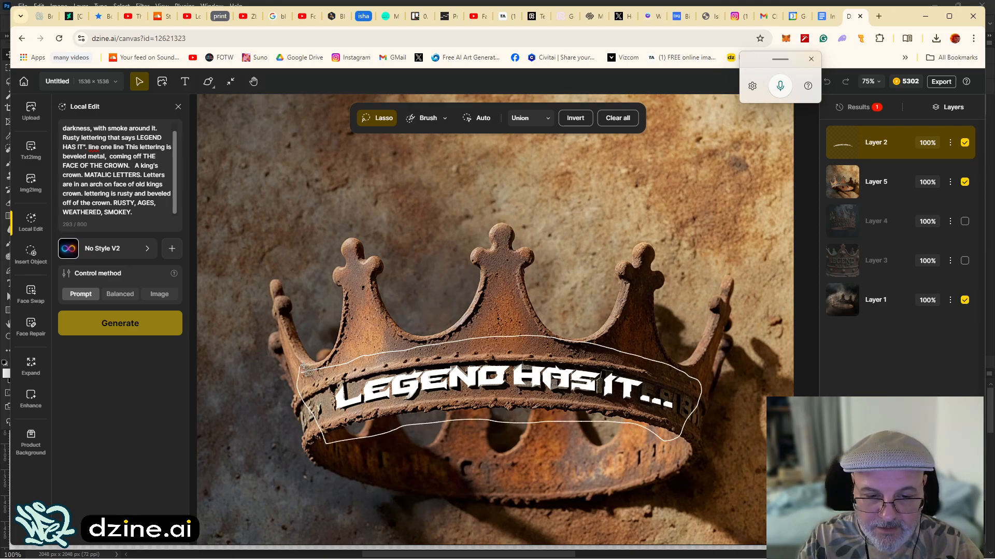
left_click_drag(304, 367, 305, 369)
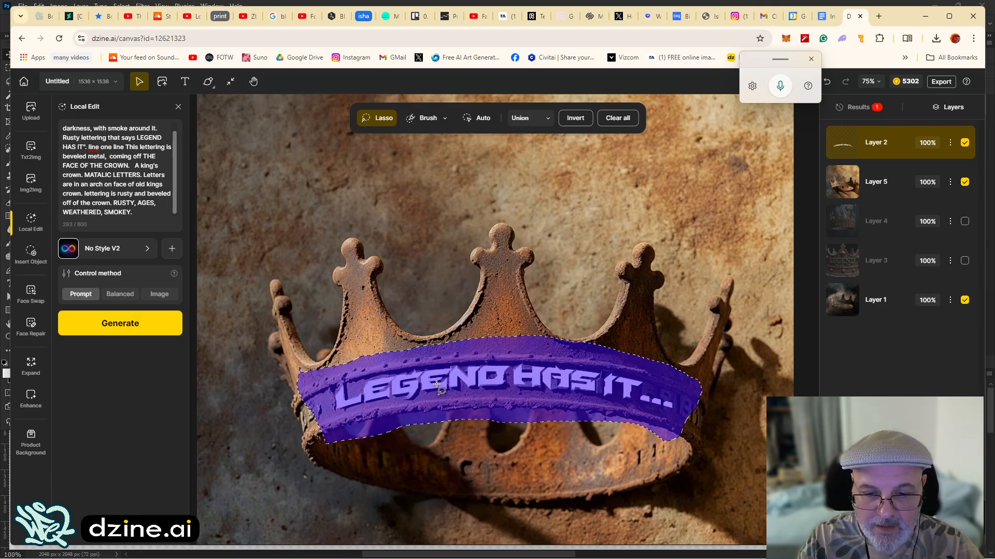
left_click(120, 295)
Apply the Realistic Jewelry style at a style intensity of 0.8 and generate the local edit.
left_click(147, 248)
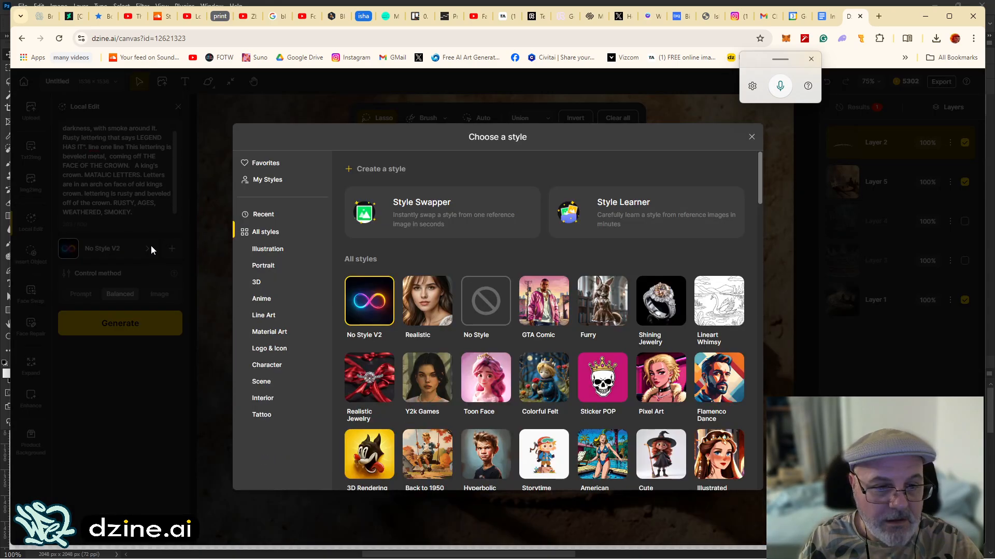
left_click(429, 290)
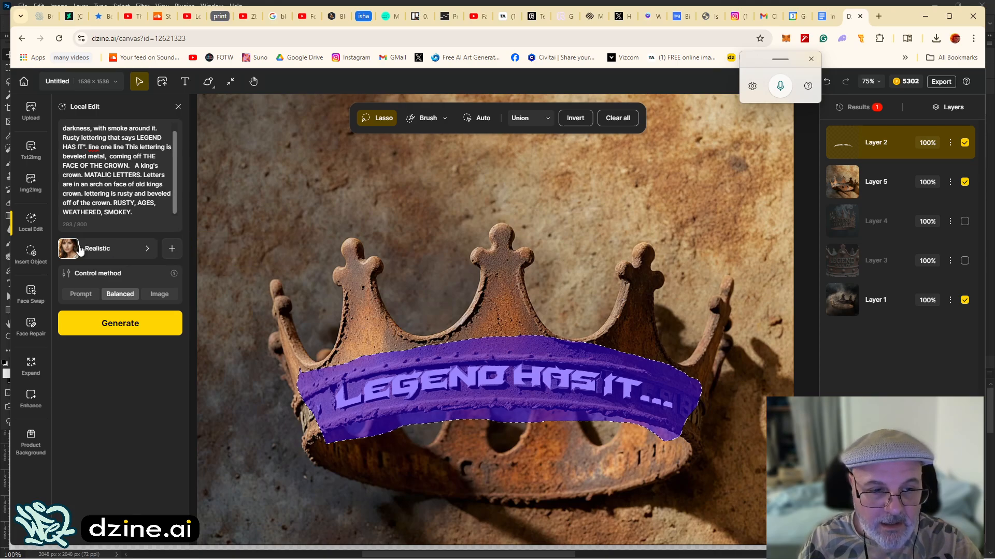
left_click(101, 251)
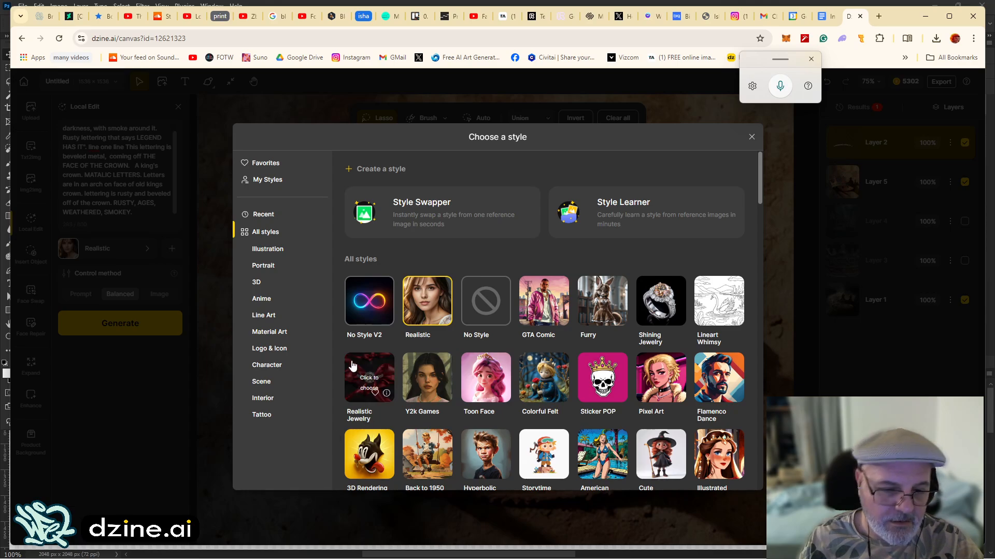
left_click(370, 384)
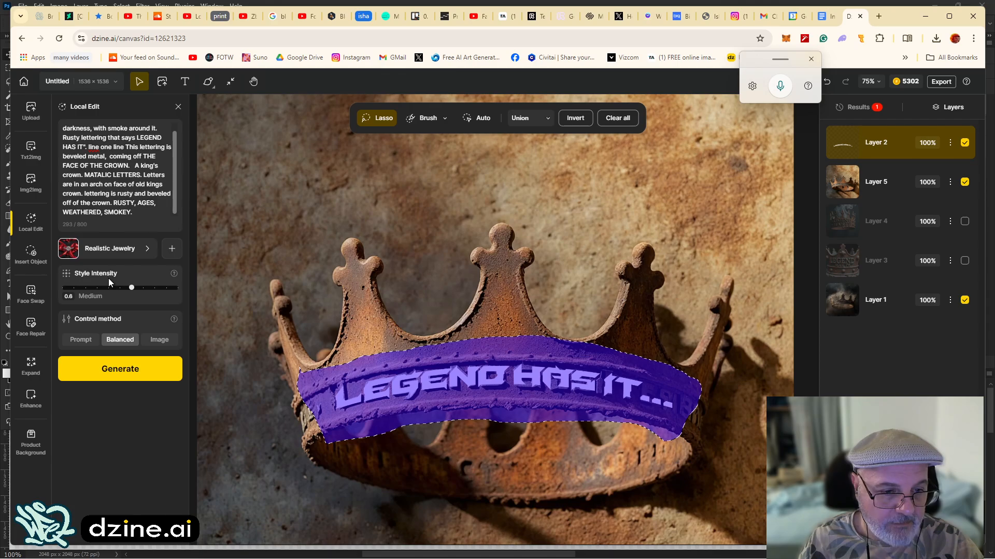
left_click_drag(134, 292, 155, 288)
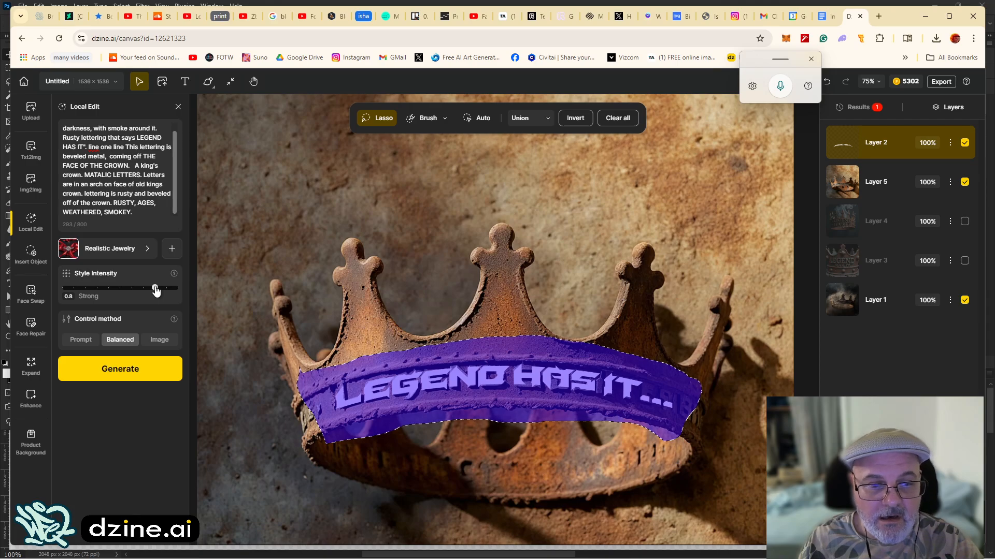
left_click(124, 374)
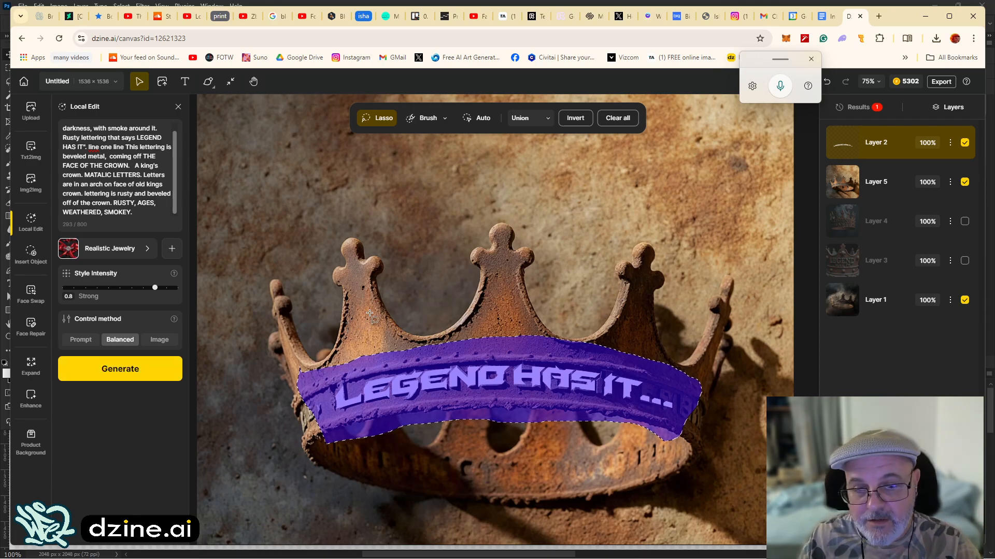
Preview the Text-to-Image results and place the close-up crown with the star ornament above LEGEND HAS IT. on the canvas.
left_click(860, 107)
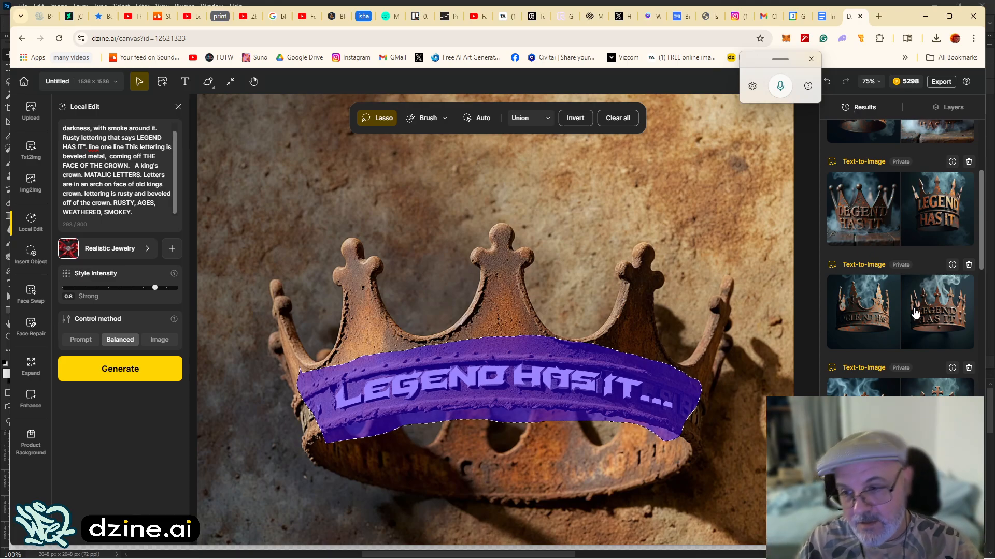
mouse_move(907, 311)
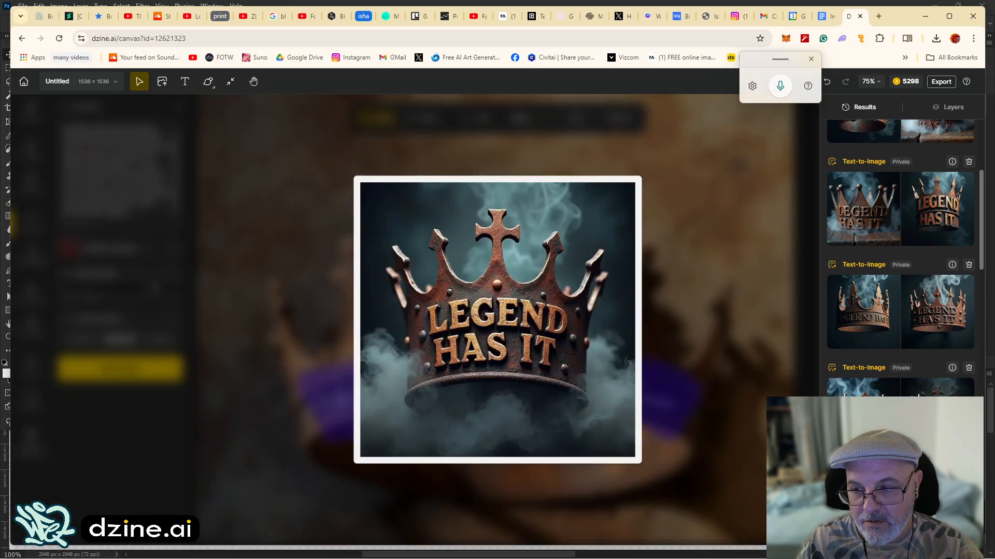
scroll(912, 311, "down", 3)
mouse_move(927, 371)
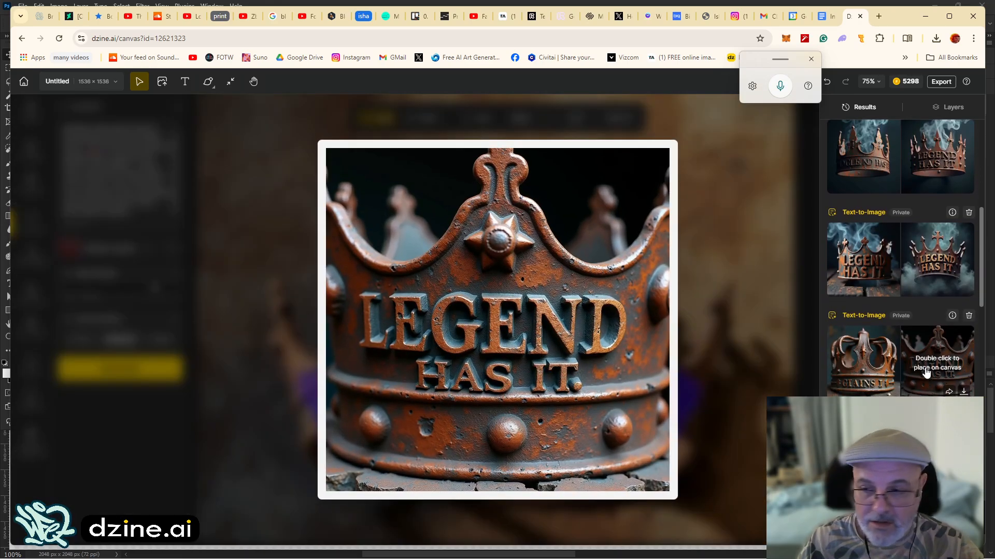
double_click(926, 371)
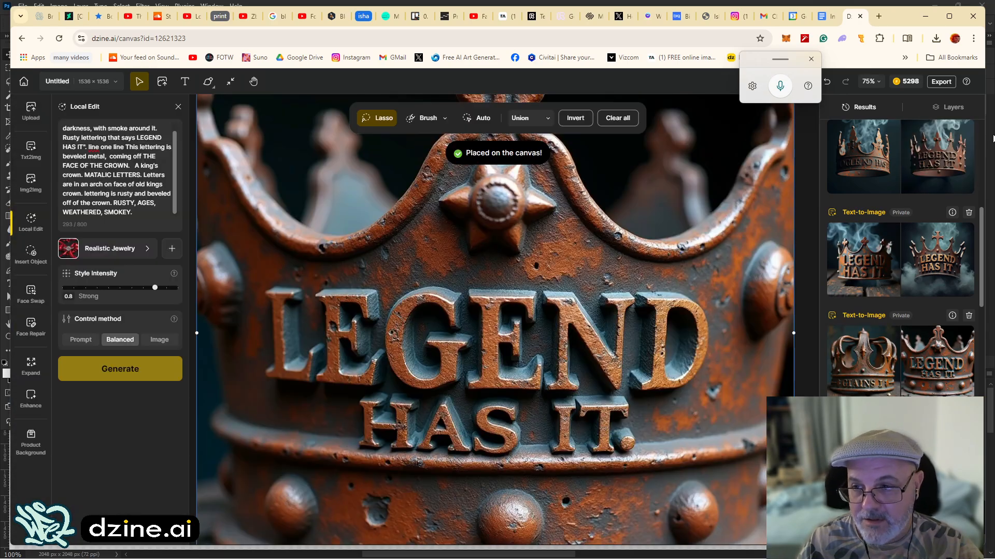
Switch to Photoshop, show the crown image on Layer 0 beneath the arched LEGEND HAS IT... lettering, and select that layer.
left_click(951, 108)
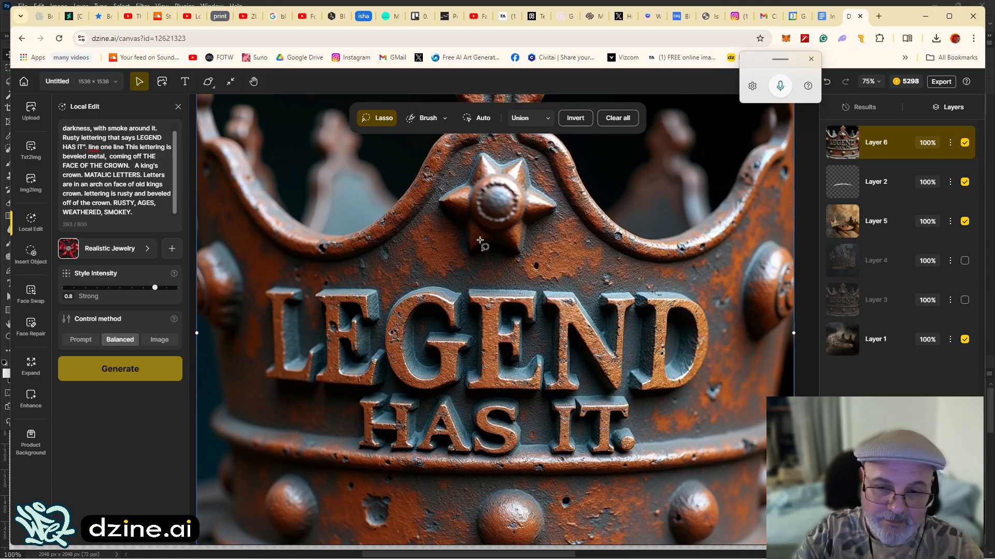
left_click(390, 547)
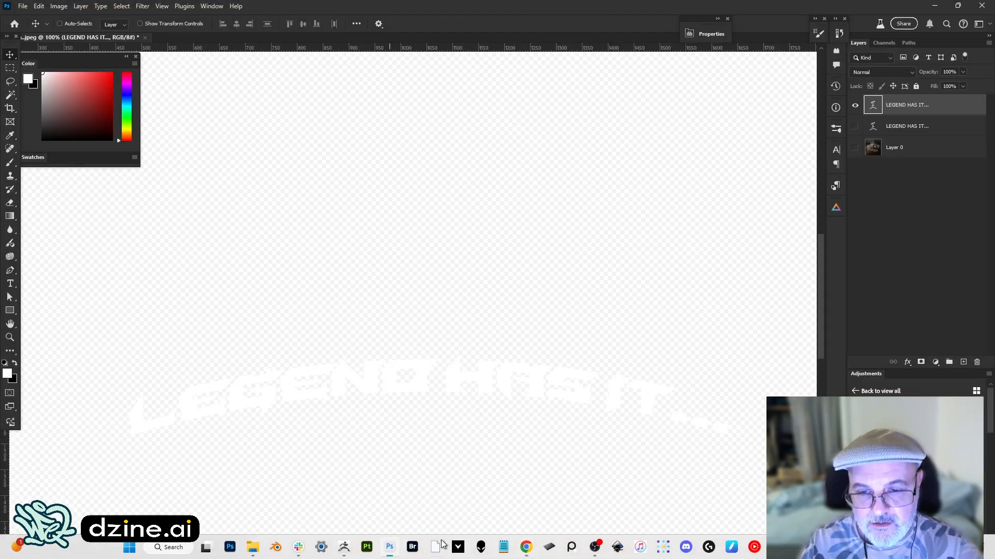
left_click(855, 147)
left_click(880, 147)
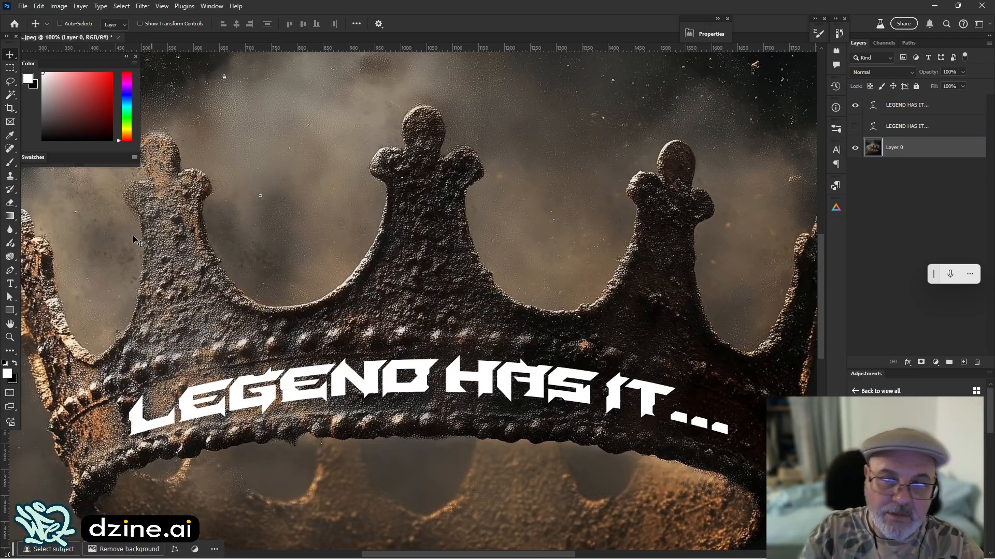
Switch back to Dzine in Chrome and hide Layer 6 with the close-up star-ornament crown.
mouse_move(361, 557)
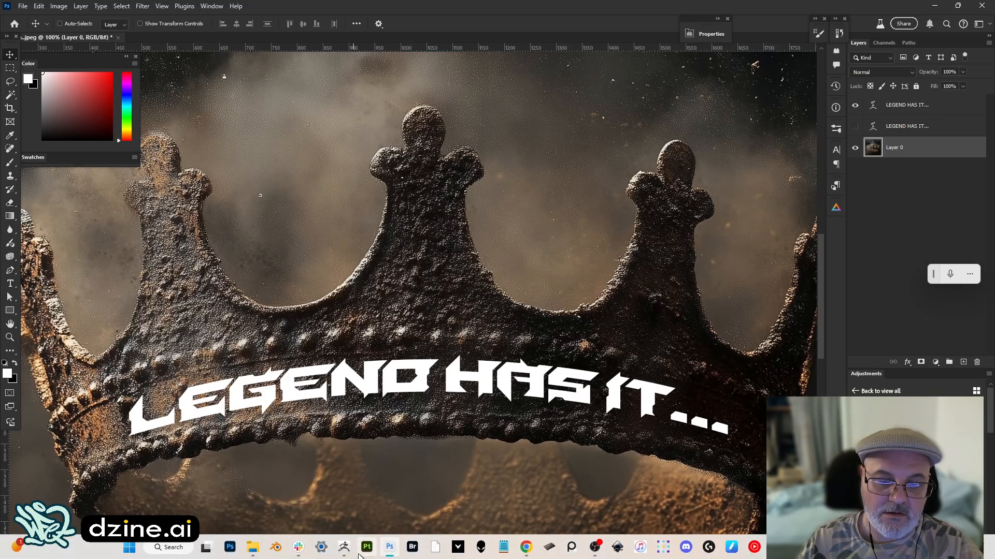
mouse_move(526, 550)
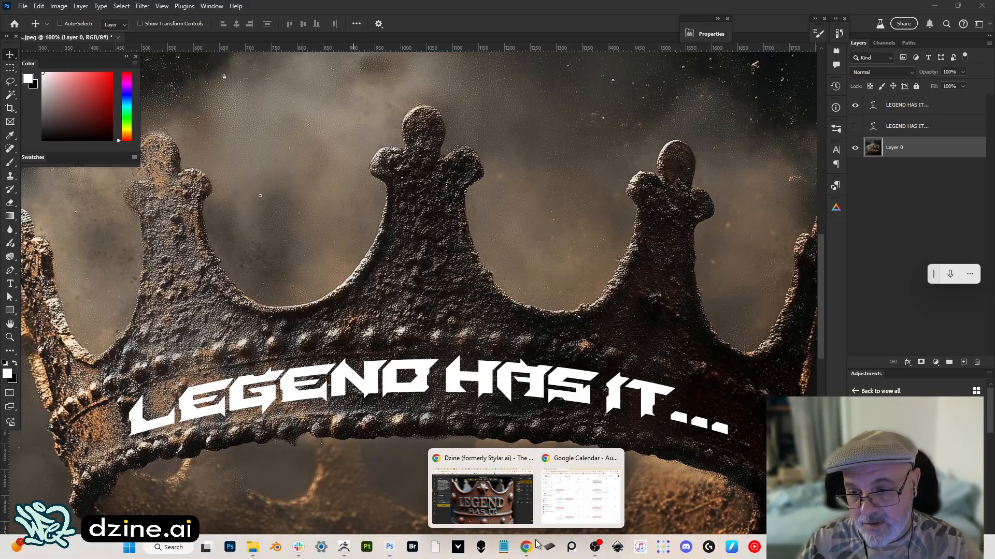
left_click(477, 482)
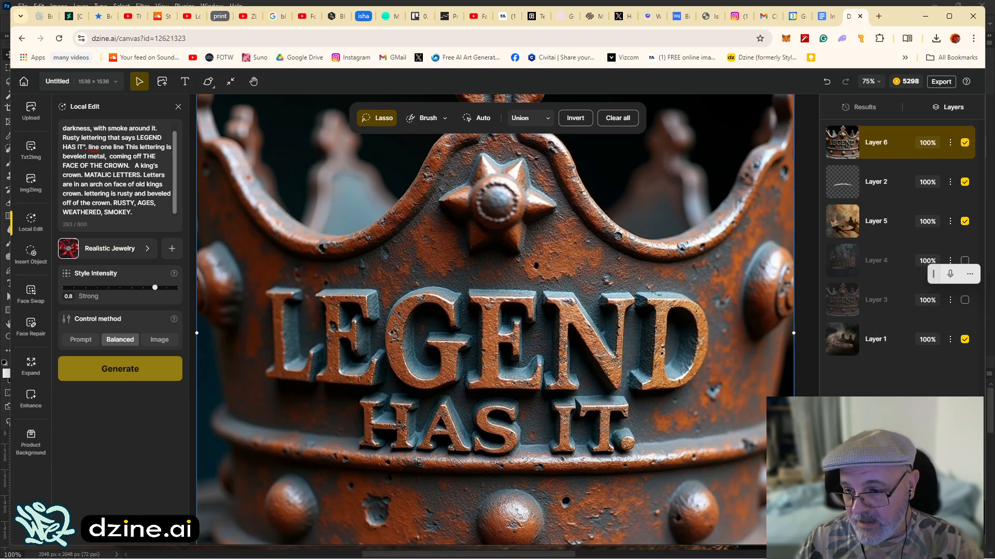
left_click(965, 143)
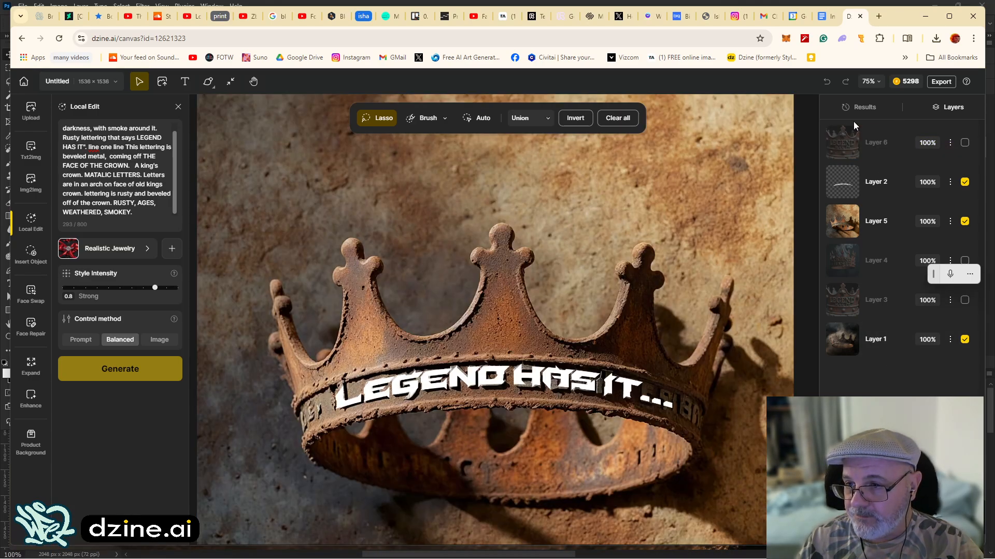
View the generation details of the earlier Text-to-Image result containing the close-up LEGEND HAS IT crown and copy its prompt.
left_click(864, 107)
mouse_move(962, 392)
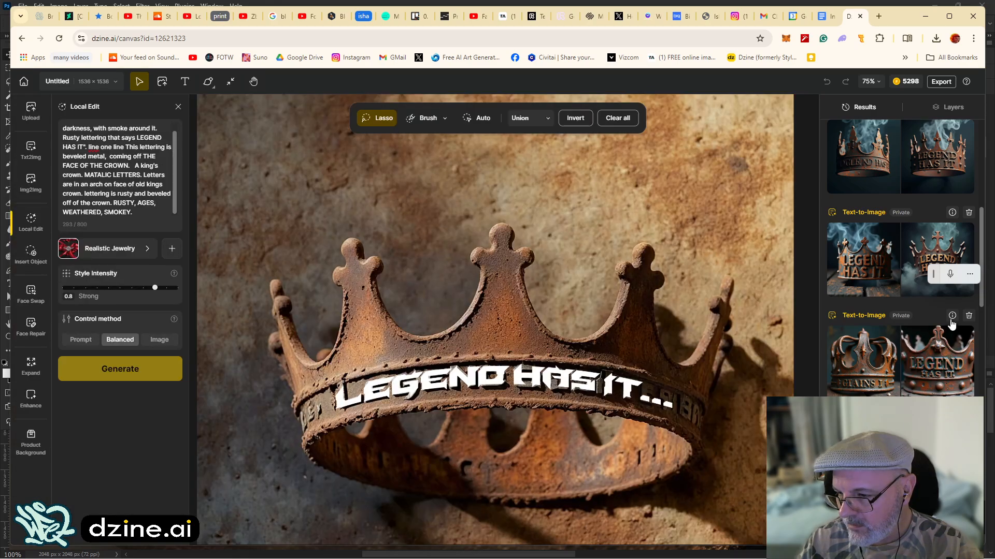
mouse_move(952, 319)
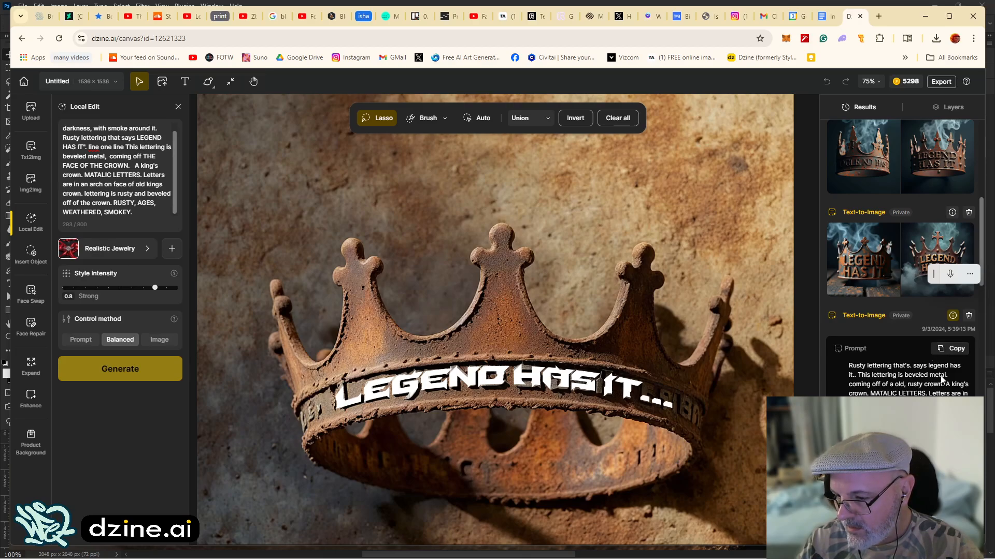
scroll(924, 382, "down", 2)
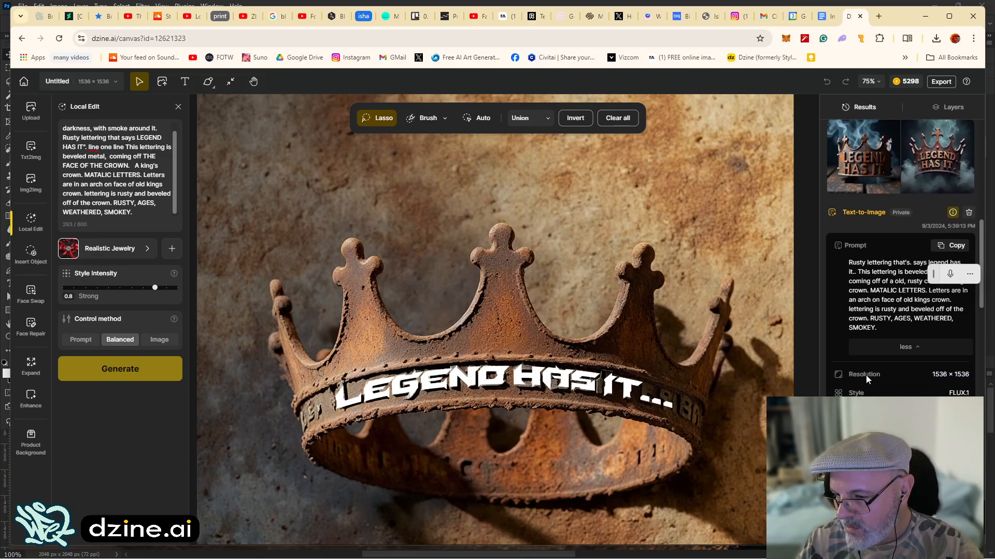
scroll(938, 356, "up", 2)
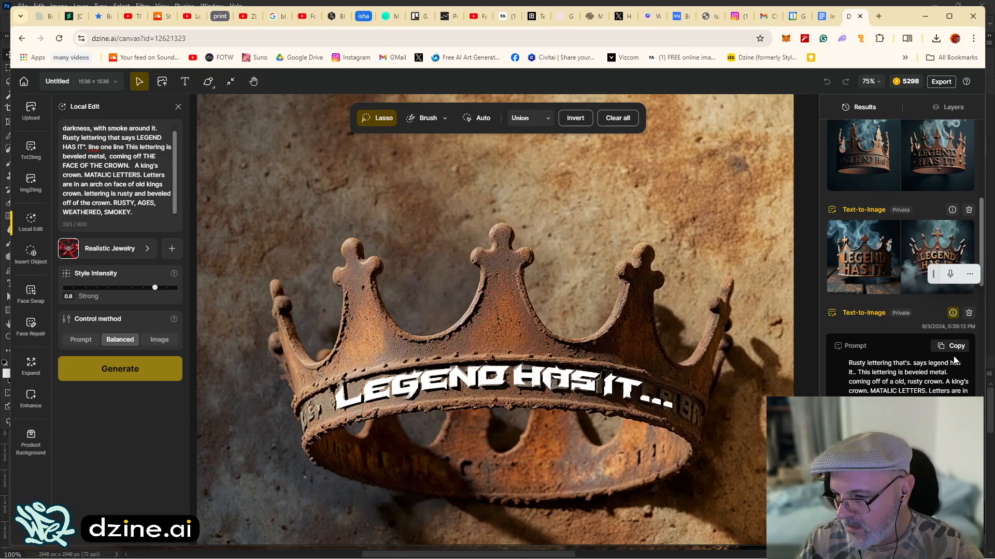
left_click(957, 350)
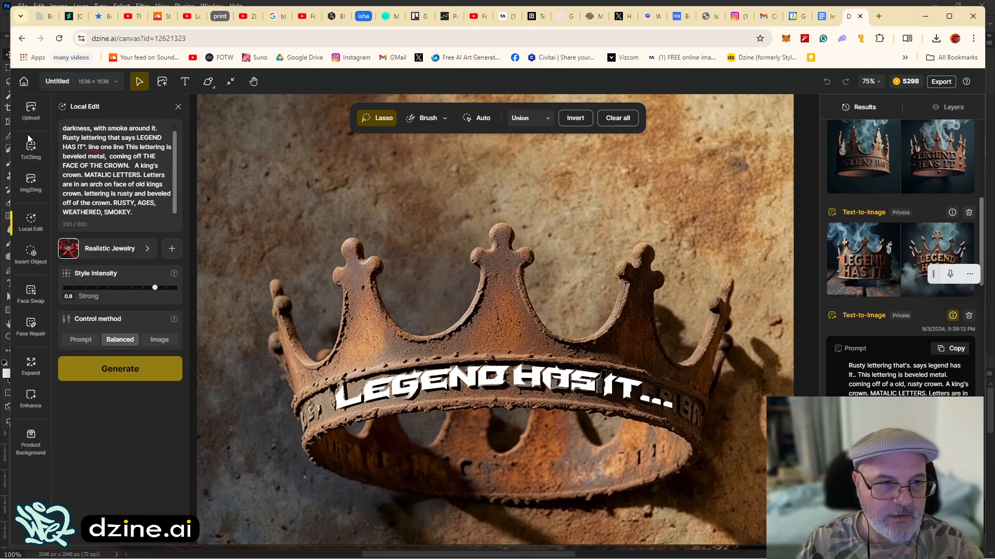
Insert "view angle from bottom looking up" before WEATHERED, SMOKEY in the FLUX.1 Text-to-Image prompt.
left_click(31, 151)
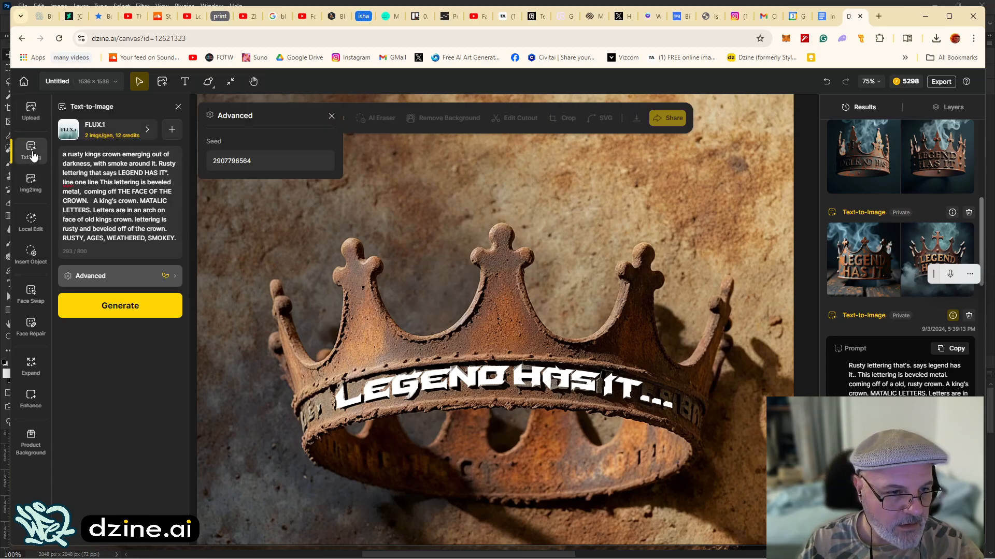
left_click(105, 193)
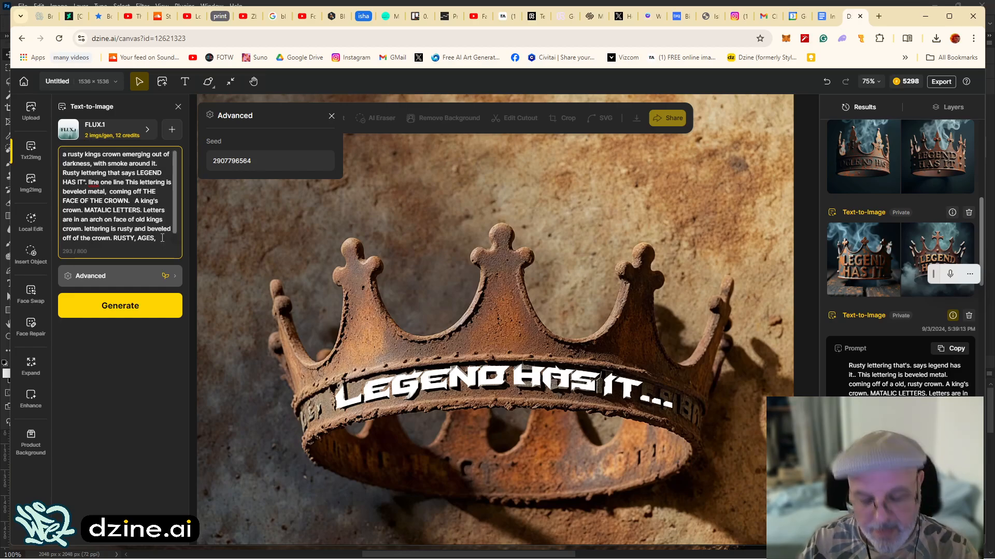
type("WEATHERED, SMOKEY.")
key("Home")
type("view an")
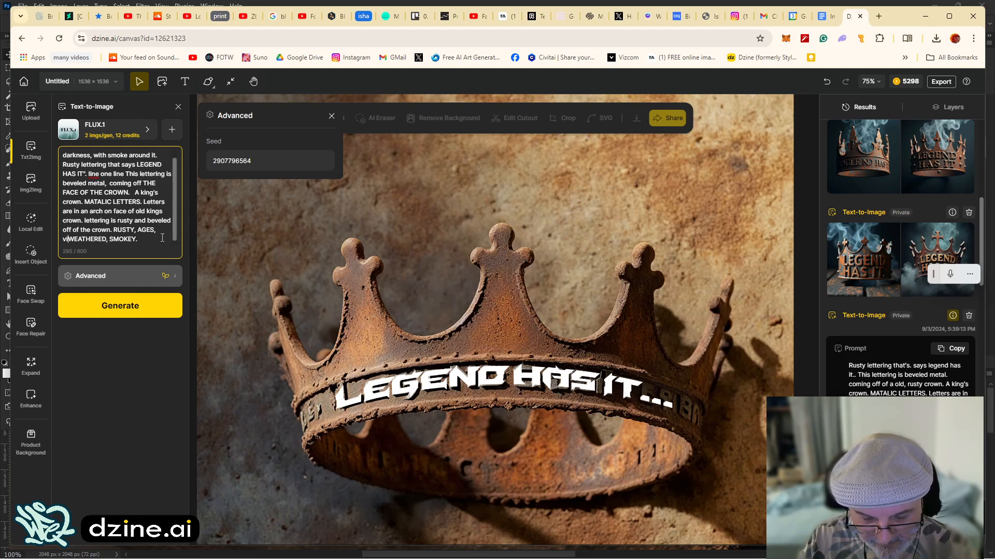
type("gle from ")
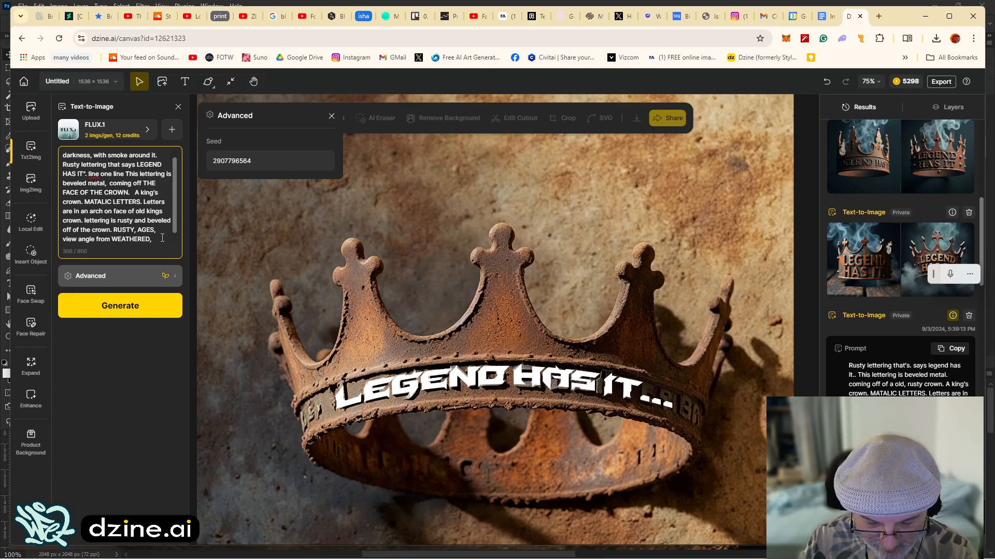
type("both")
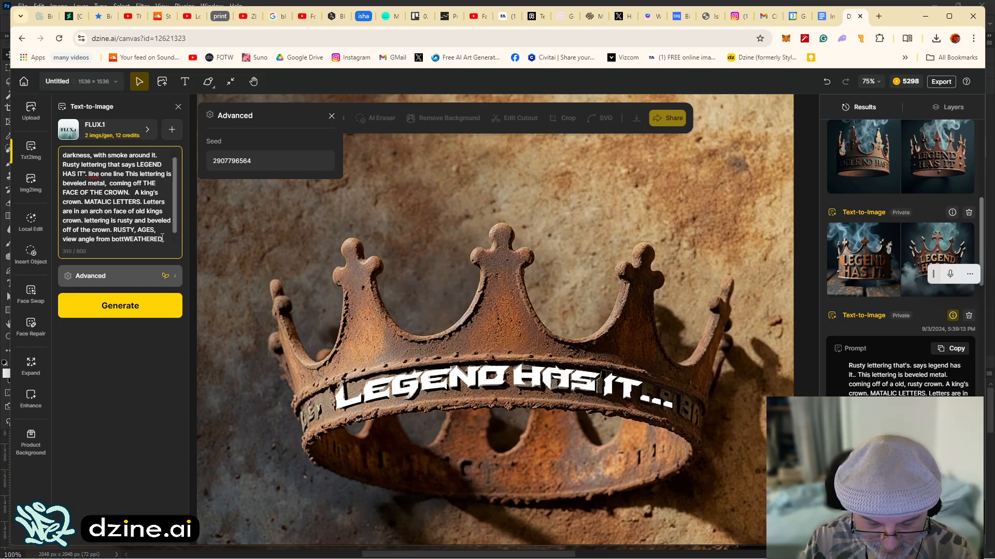
key("BackSpace")
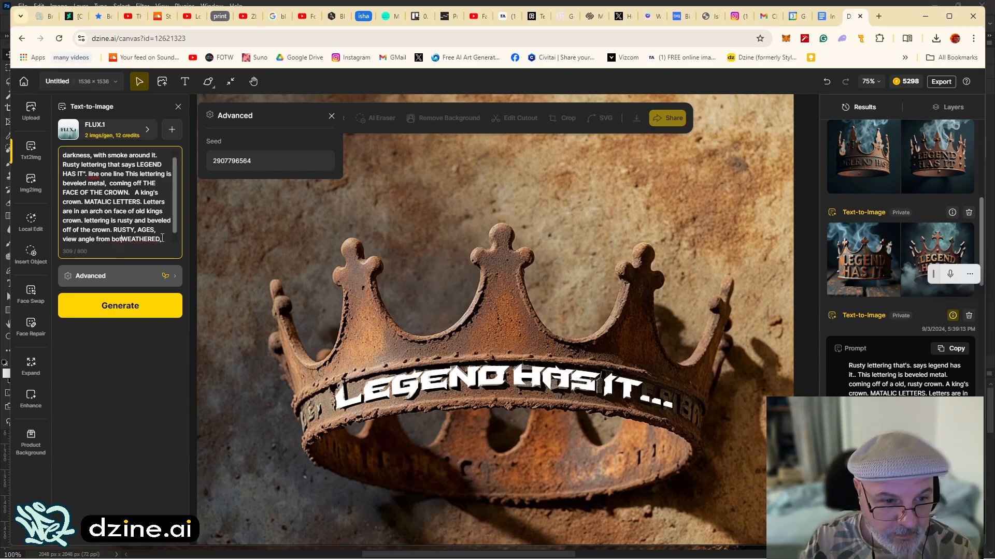
type("tom loo")
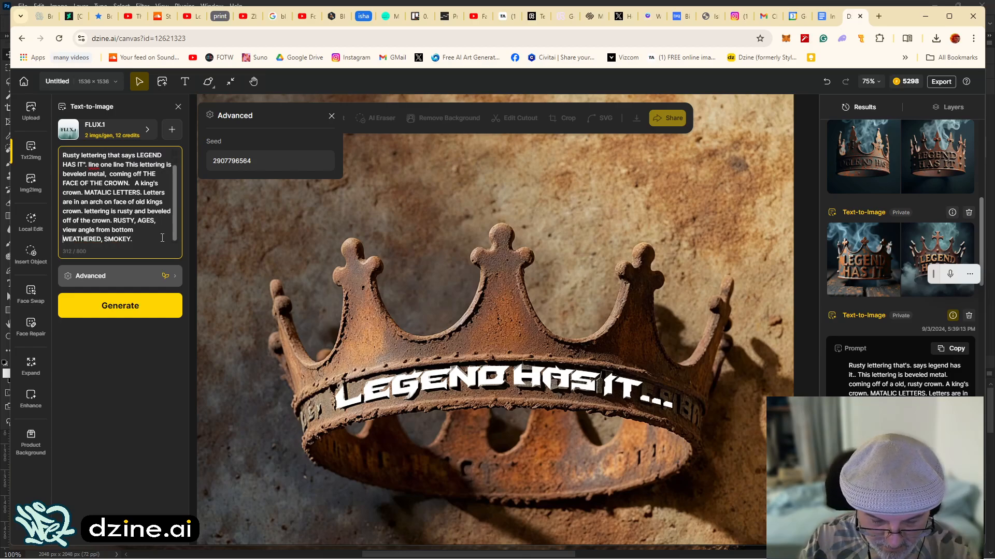
type("king up a")
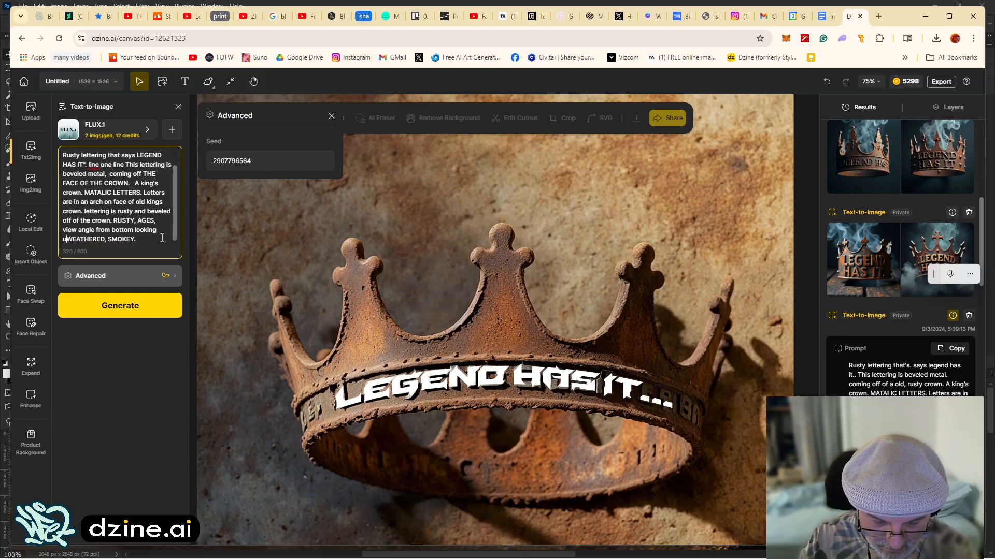
Complete the prompt phrase as "view angle from bottom looking up at crown." and generate the Text-to-Image crowns.
type("t corwn")
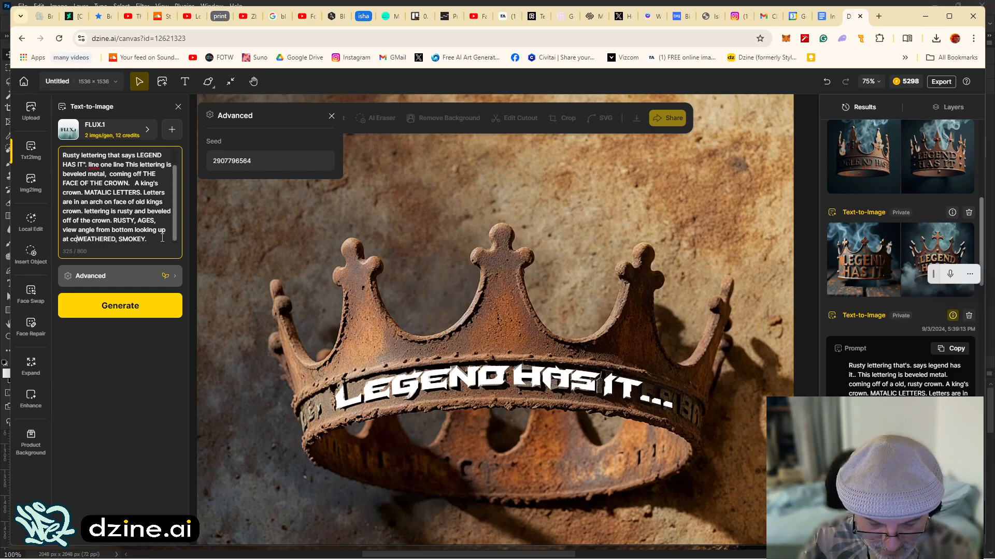
type(".")
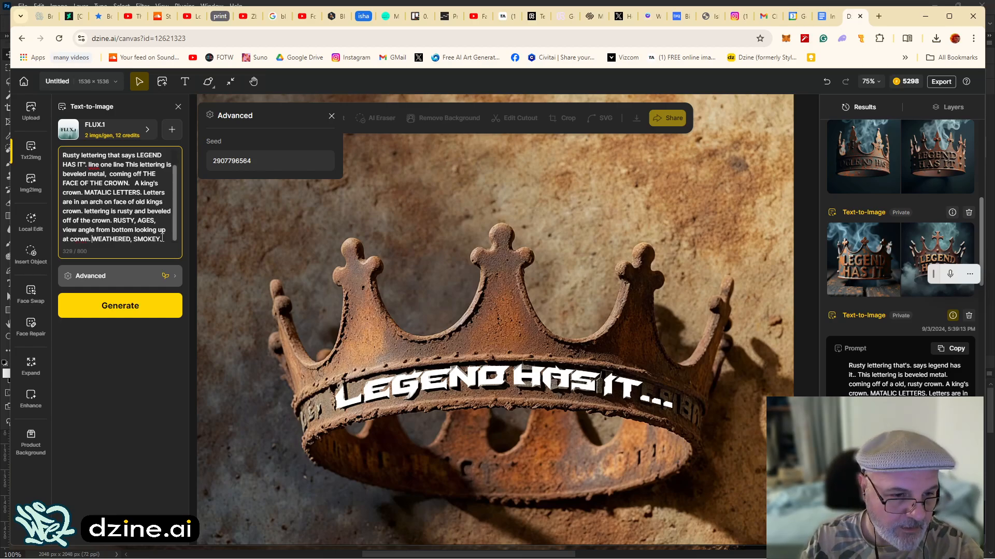
right_click(83, 239)
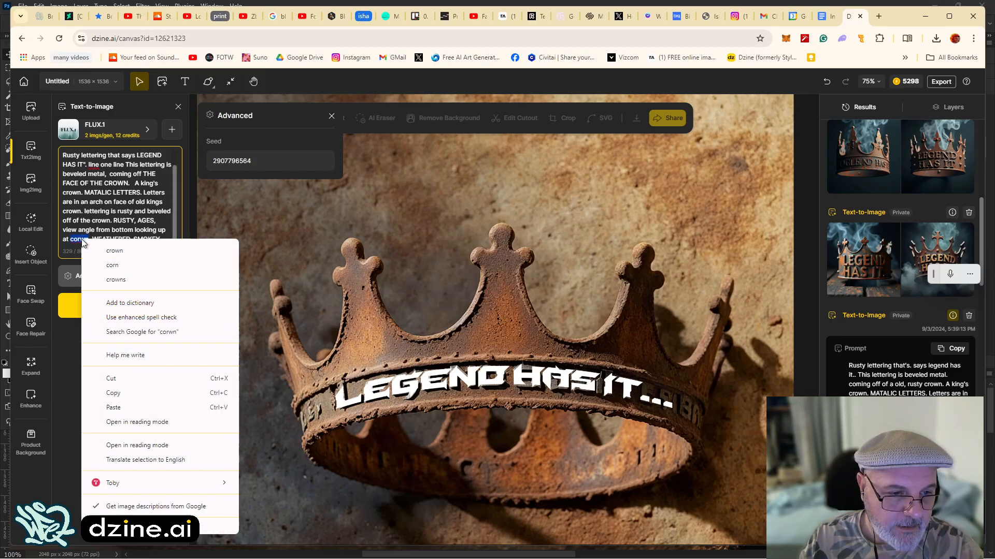
left_click(106, 251)
left_click(121, 305)
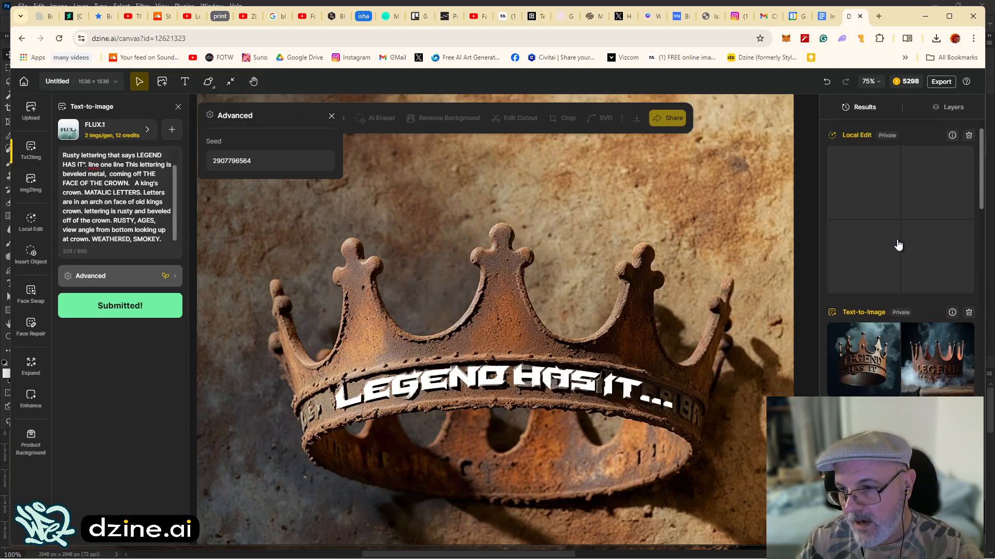
mouse_move(892, 270)
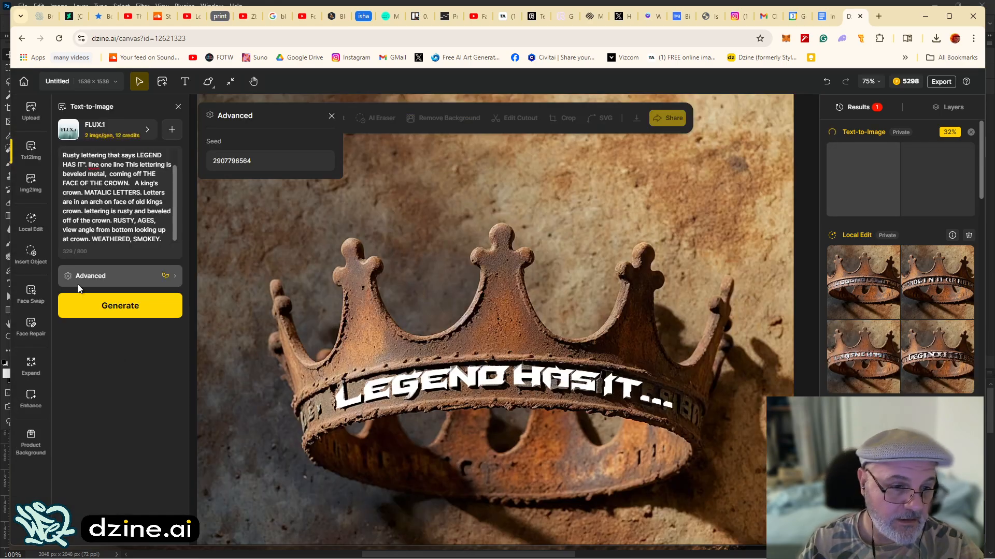
Switch to Image-to-Image generation and raise the structure match to 1.
left_click(30, 182)
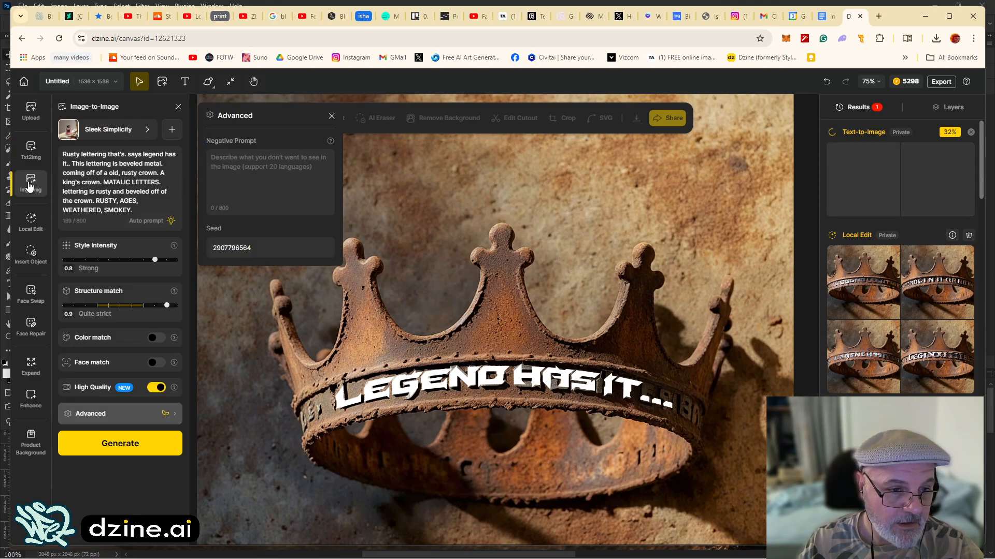
left_click(31, 228)
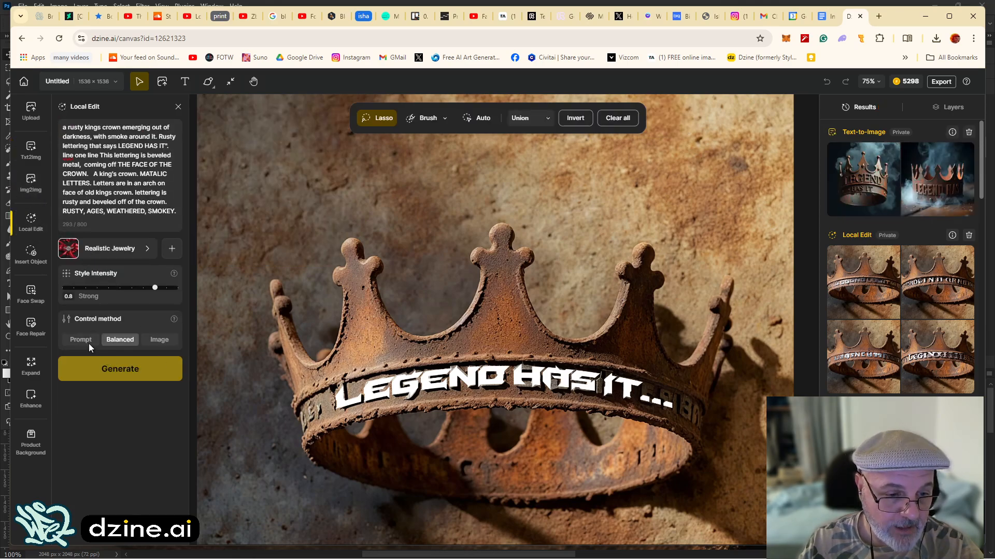
left_click(31, 182)
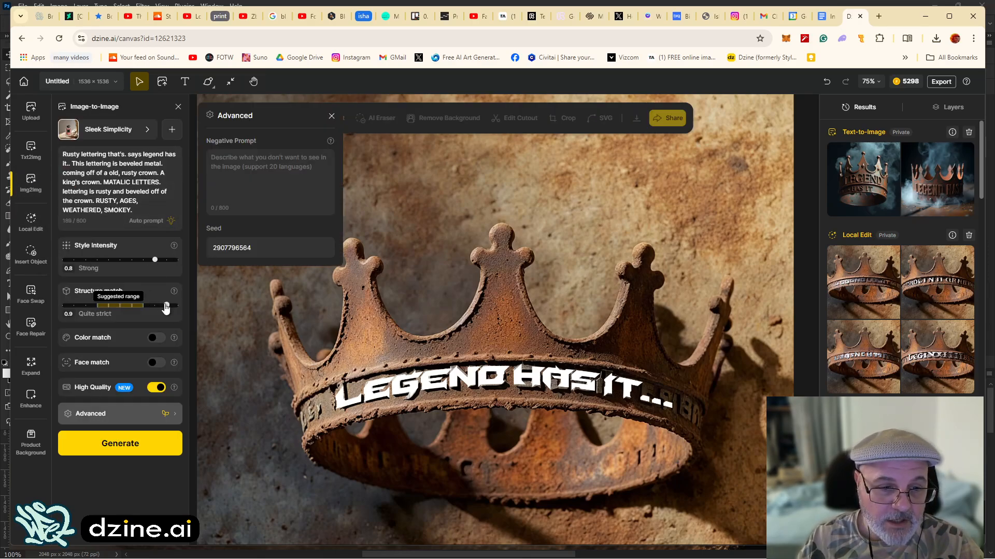
mouse_move(167, 305)
left_mouse_down()
mouse_move(154, 308)
mouse_move(177, 310)
left_mouse_up()
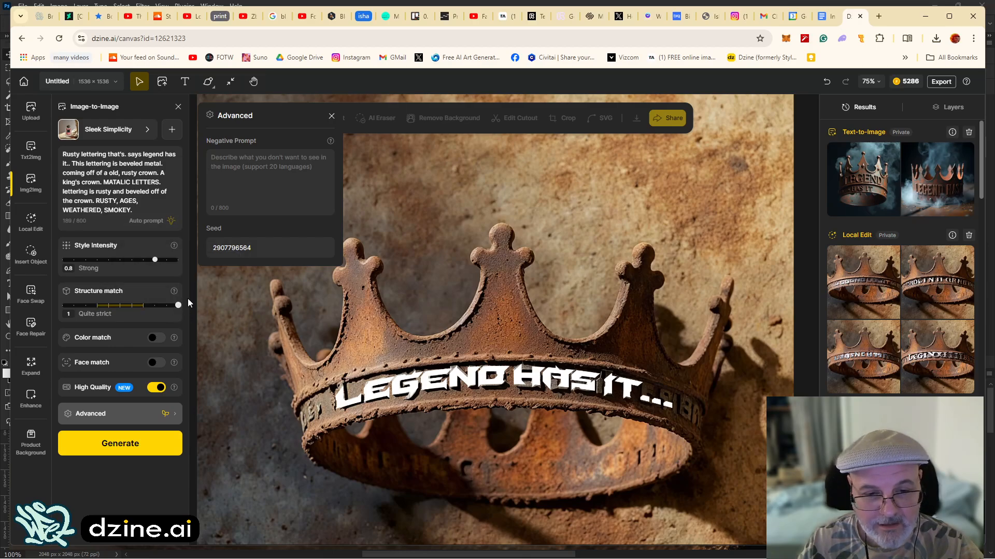
Hide Layer 5 so only the Layer 2 lettering and the Layer 1 crown are shown on the canvas.
left_click(951, 109)
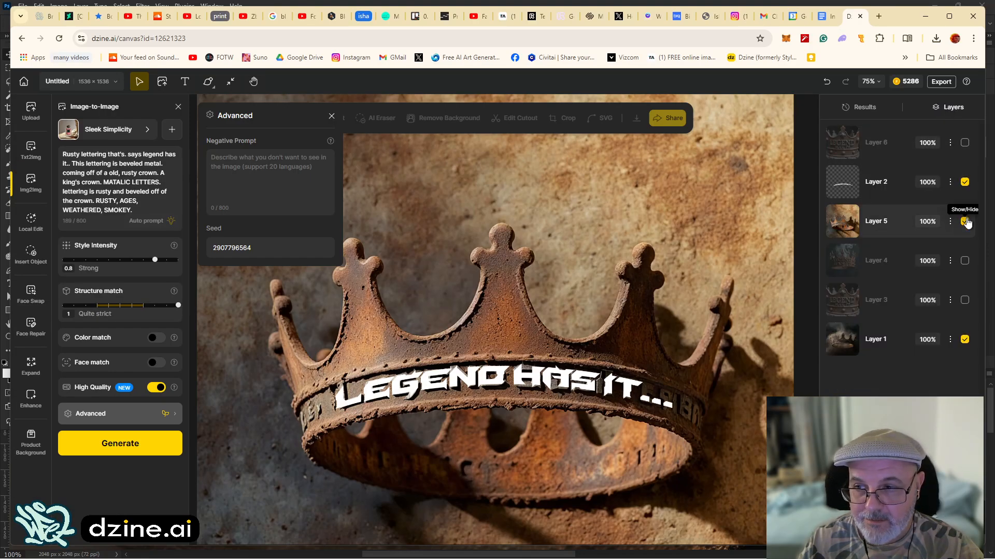
left_click(964, 221)
left_click(963, 183)
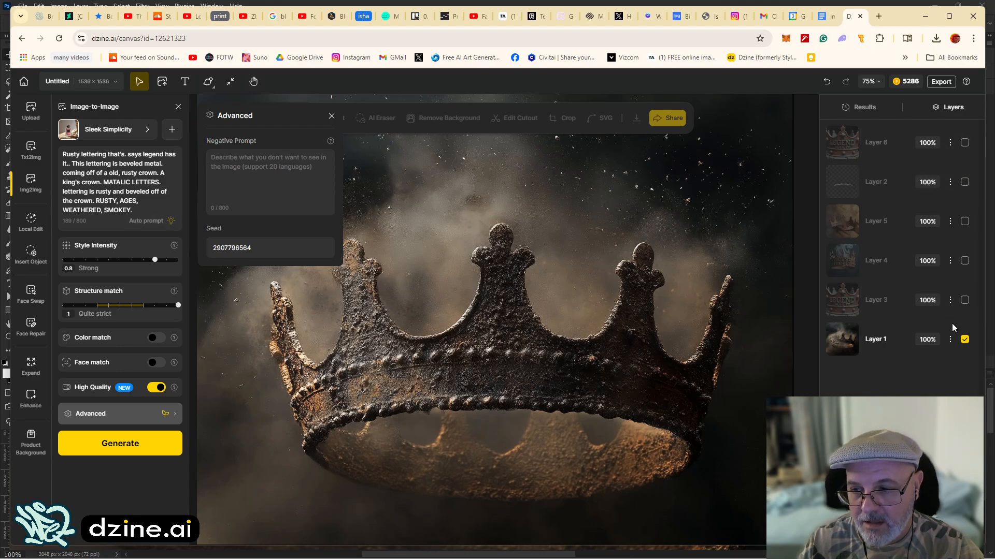
left_click(964, 183)
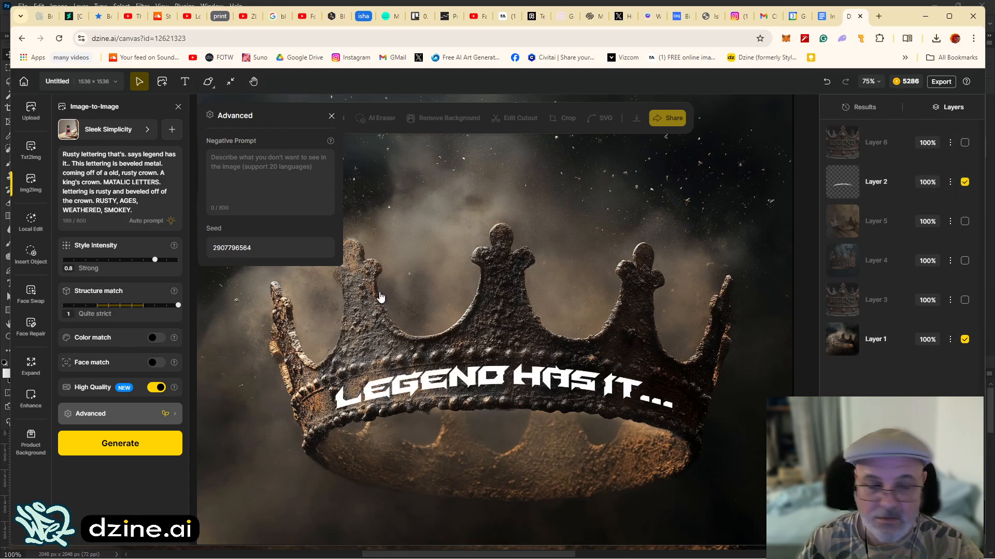
Set the structure match to 0.9 and generate Image-to-Image results from the visible crown and lettering.
left_click_drag(178, 305, 166, 306)
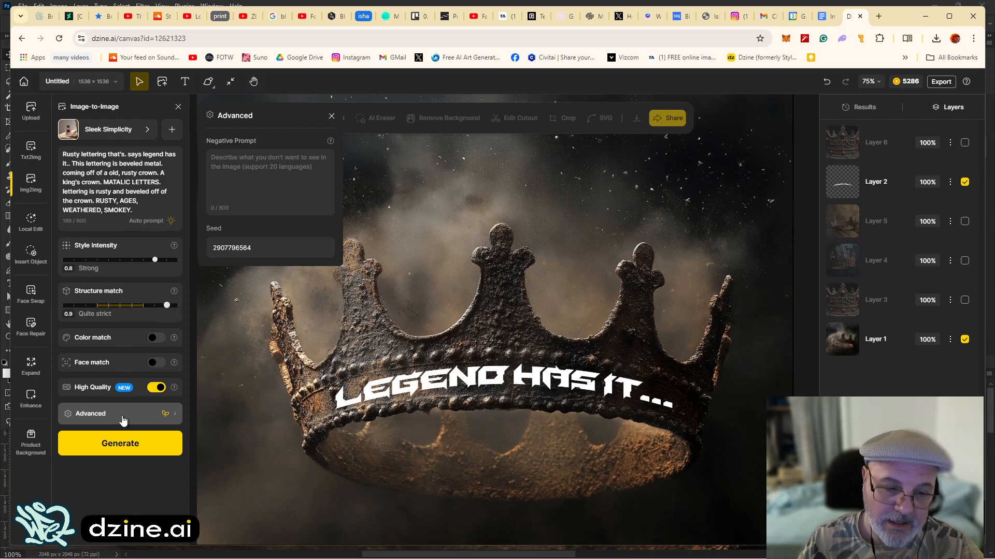
left_click(109, 448)
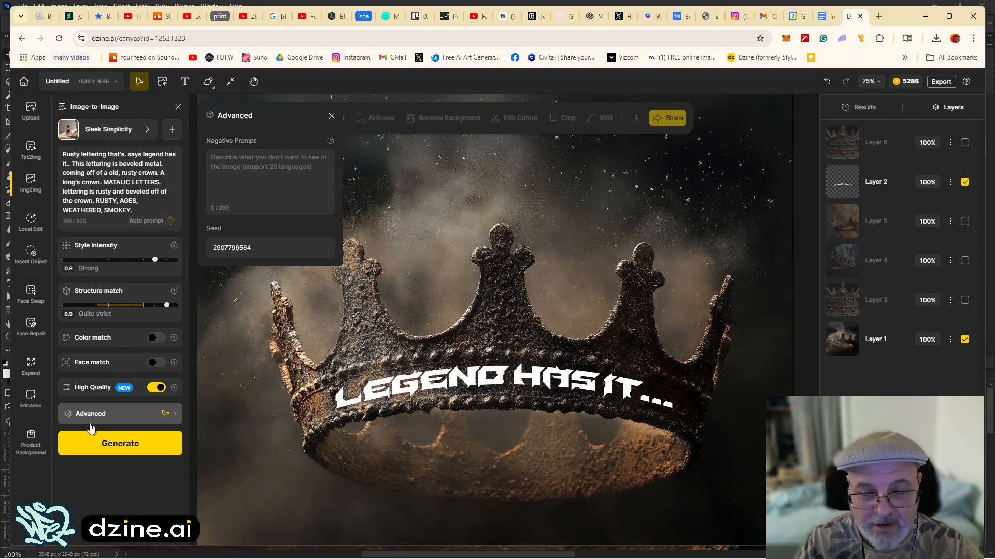
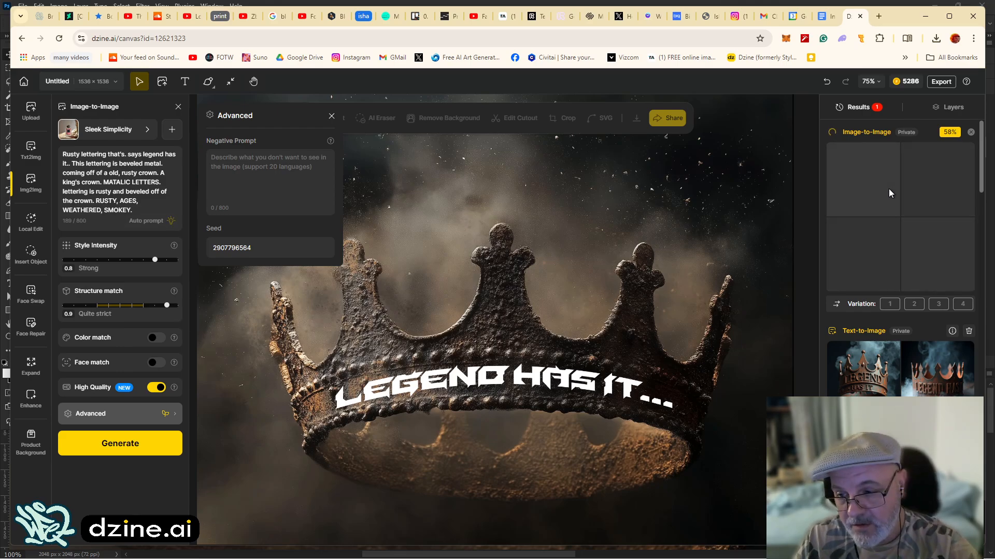
Preview the two newest Text-to-Image crown results to compare their lettering and viewing angle.
left_click(852, 392)
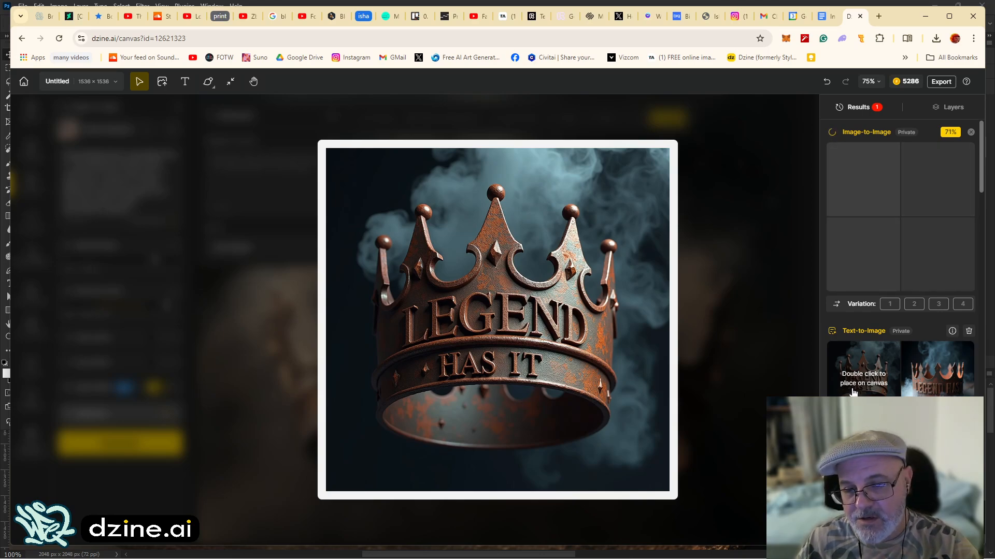
left_click(938, 389)
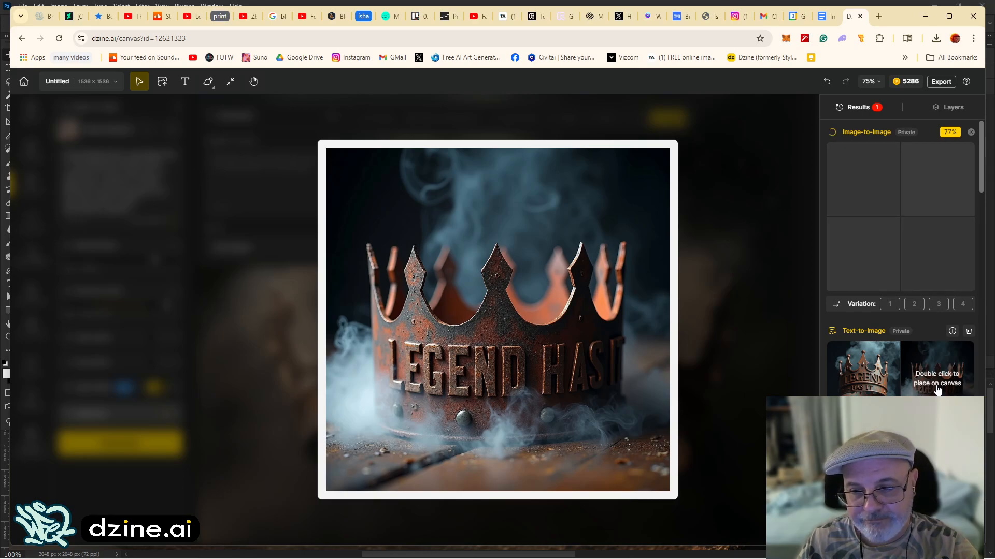
left_click(850, 394)
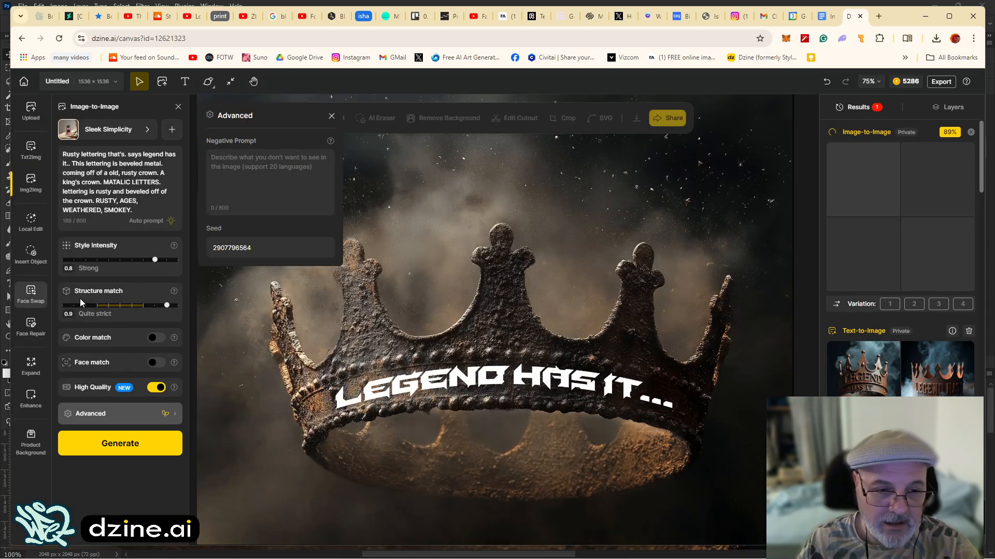
In the Text-to-Image prompt, insert "one sentence, one line," before LEGEND HAS IT and add the missing opening quotation mark.
left_click(30, 150)
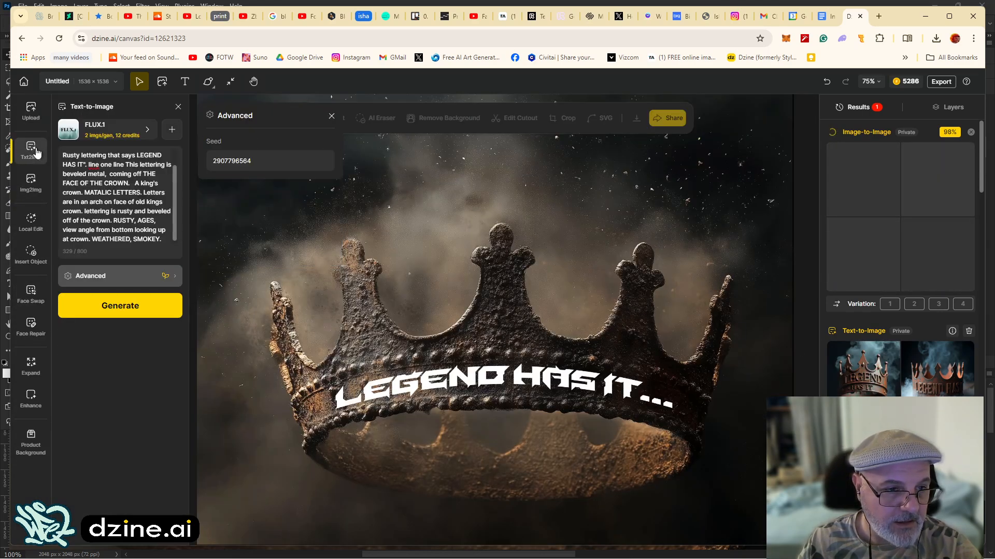
left_click(124, 183)
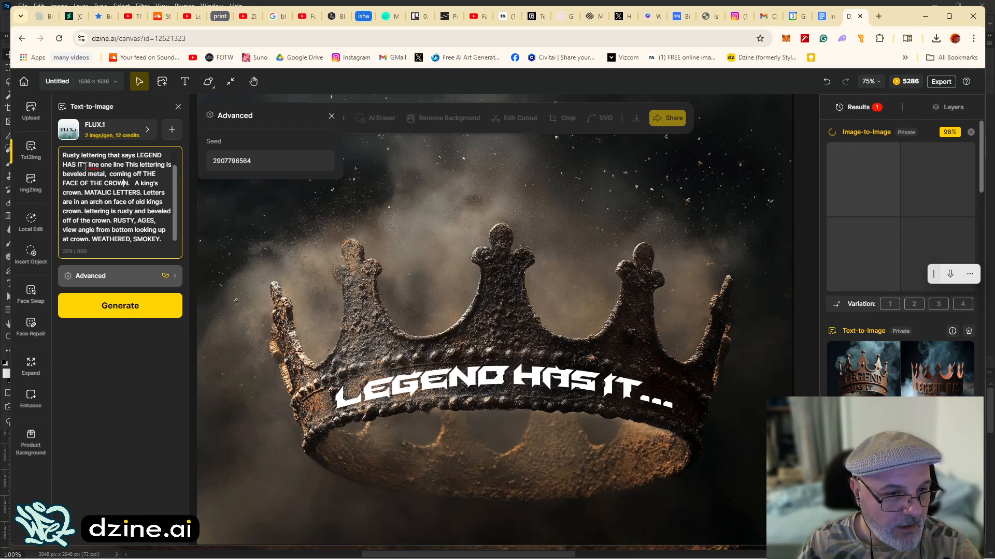
left_click(135, 154)
type("m, ")
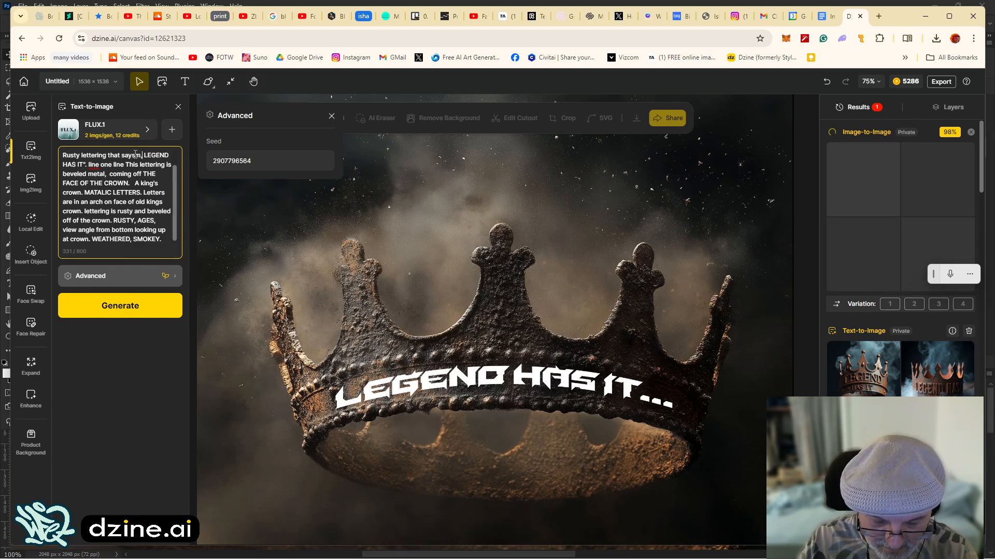
type("one s ")
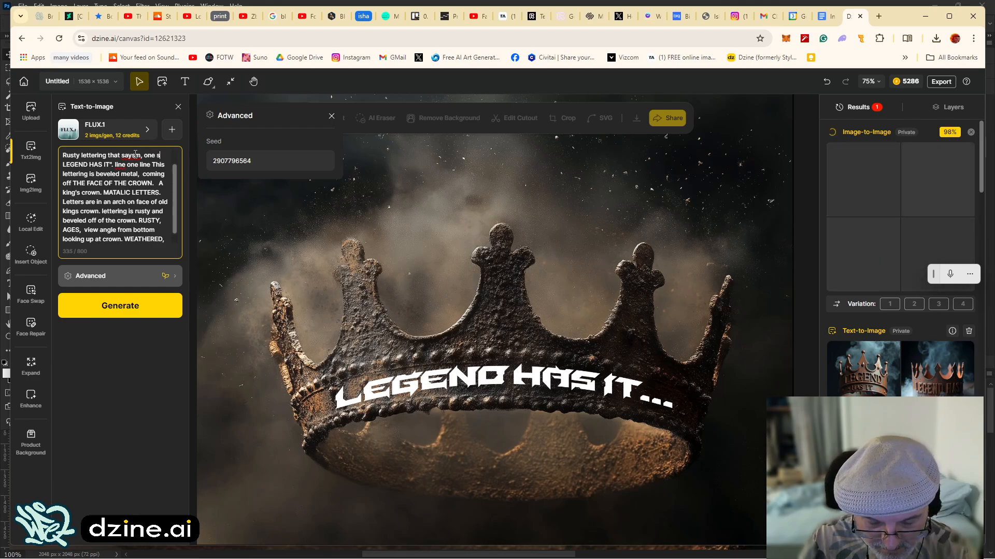
type("entence, one")
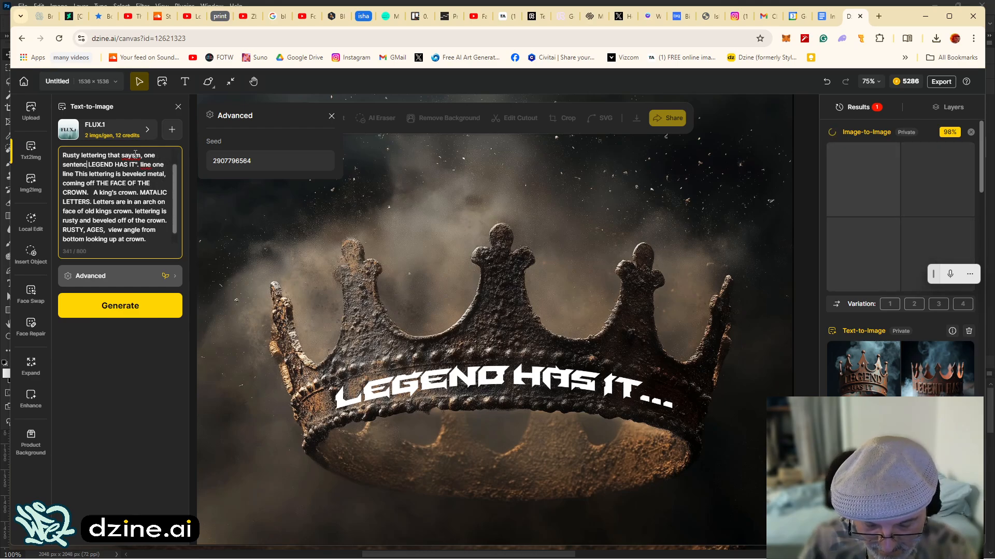
type(" line,")
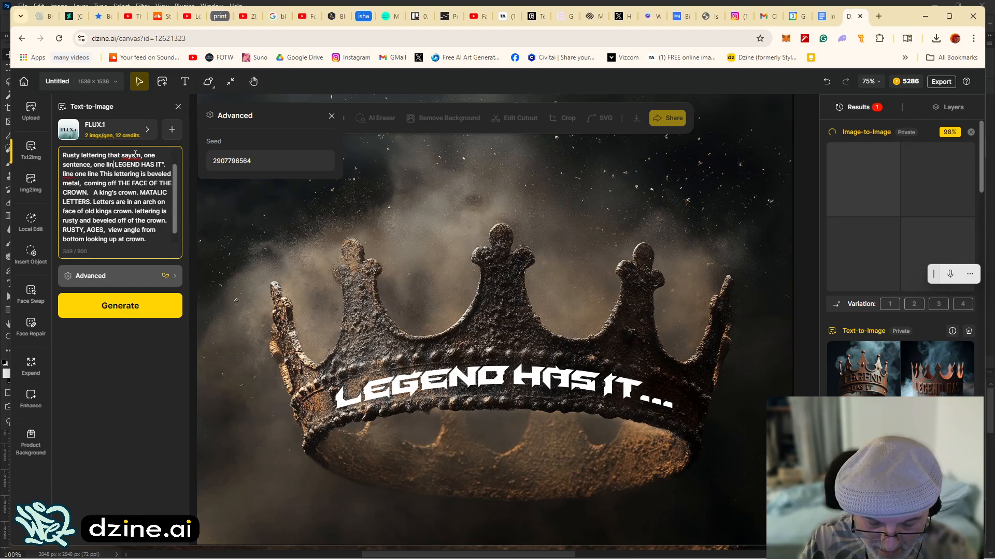
key("BackSpace")
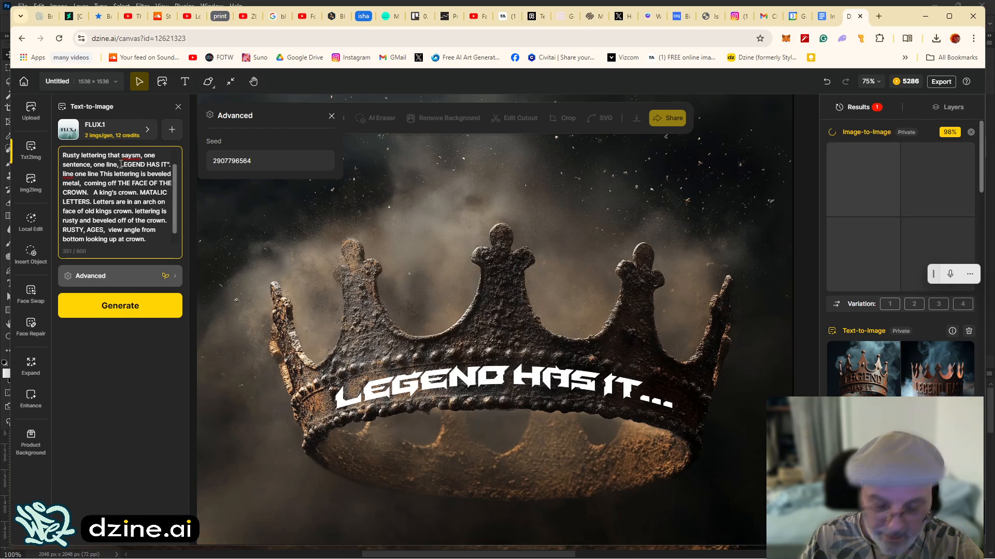
type("\"")
Correct "saysm" to "says" in the prompt and replace the stray "line one line" with a period.
right_click(130, 156)
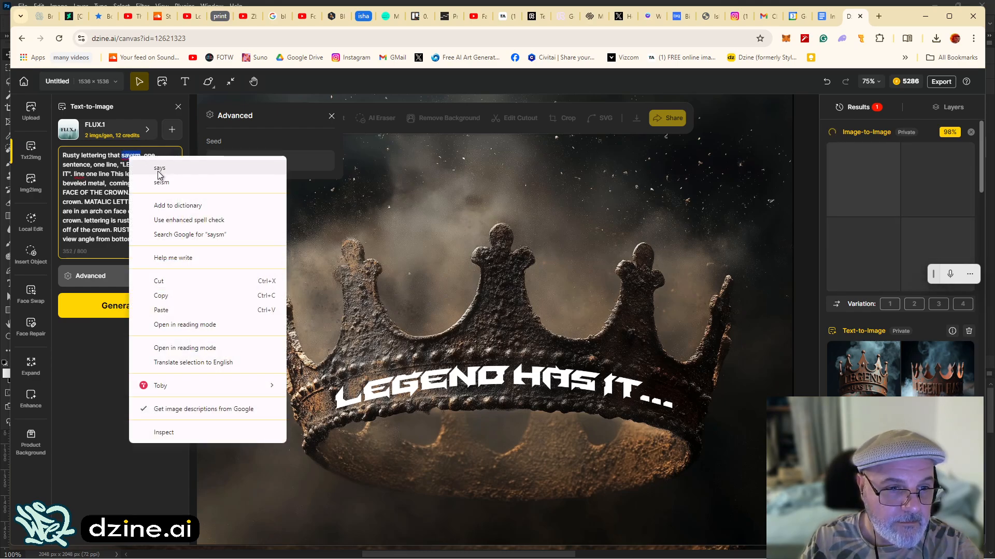
left_click(157, 172)
right_click(79, 177)
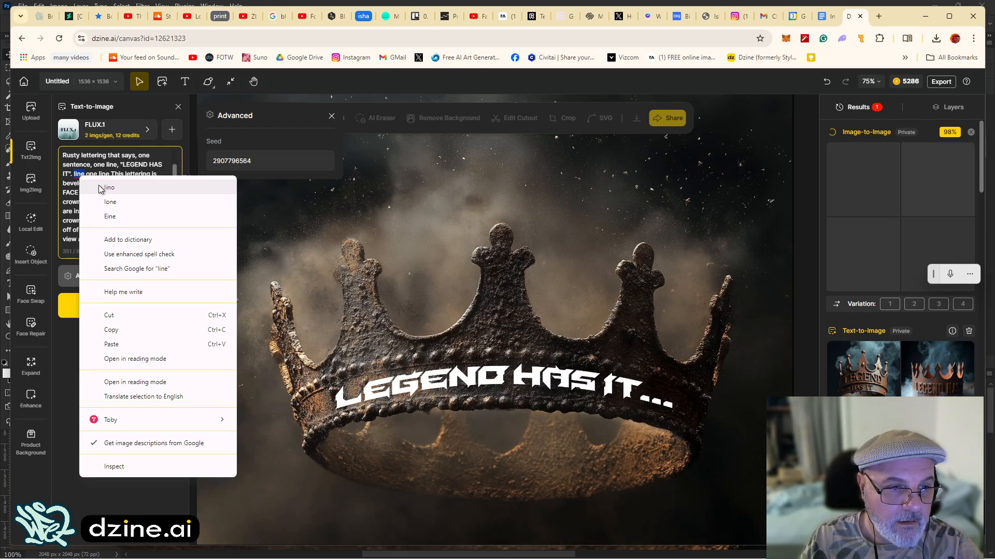
left_click(77, 176)
left_click_drag(75, 174, 102, 174)
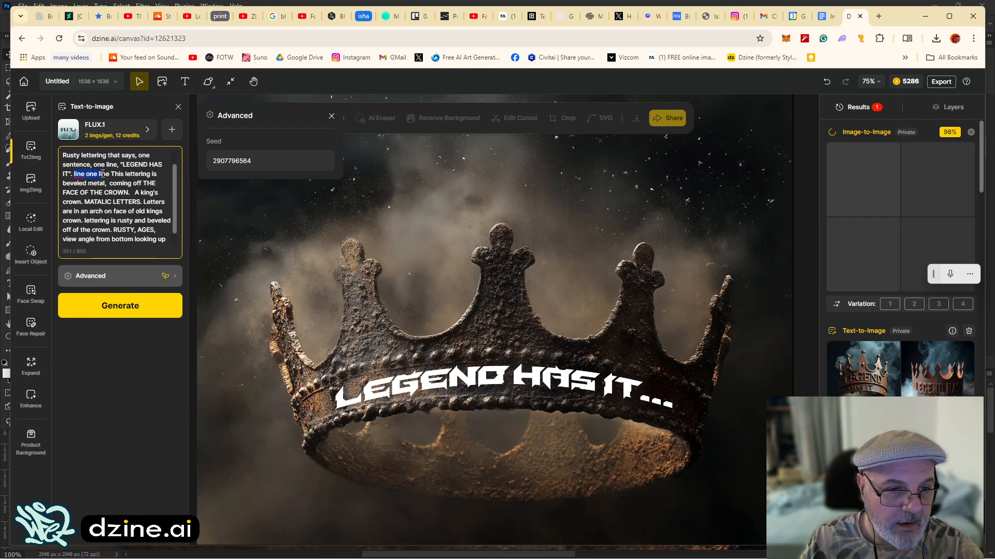
type(".")
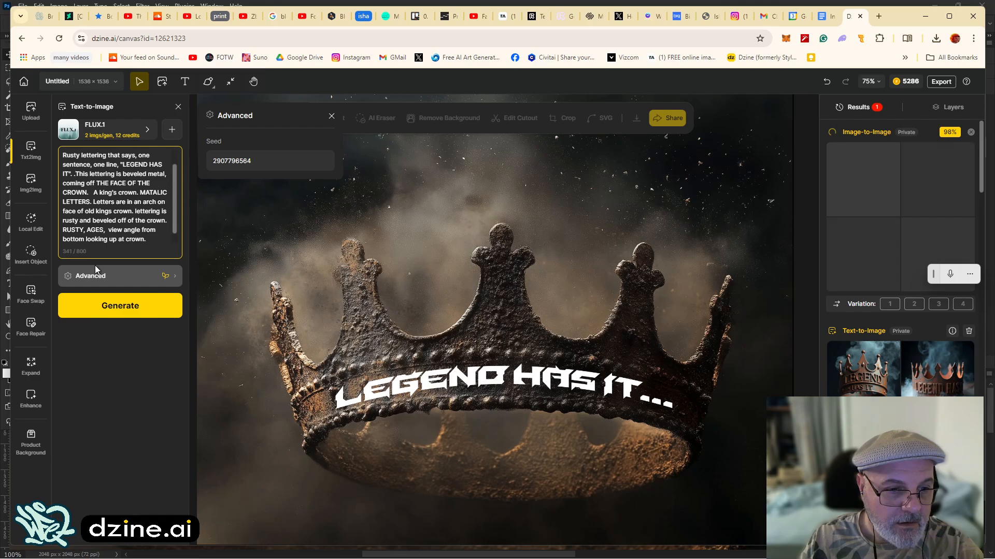
Clear the seed number and generate new Text-to-Image crowns from the revised prompt.
double_click(262, 165)
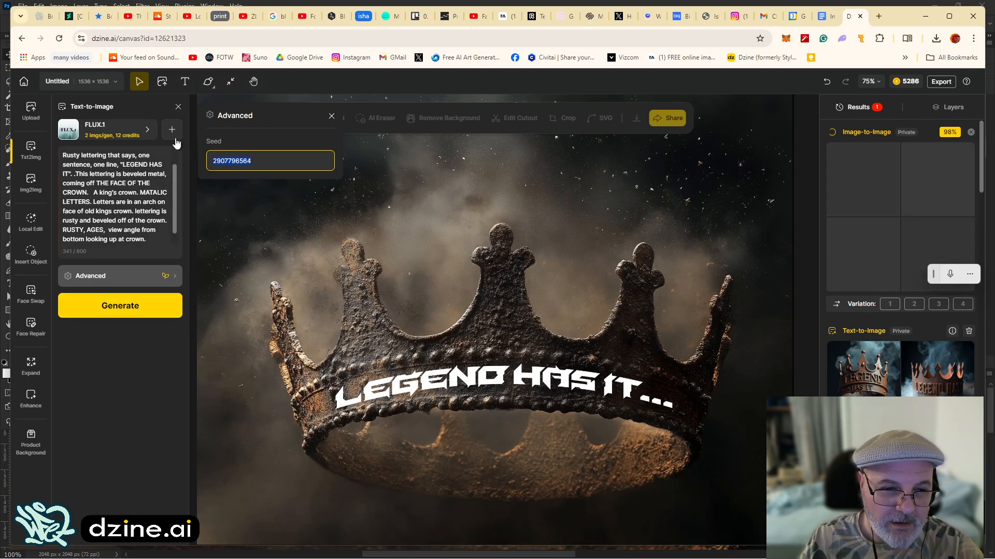
key("BackSpace")
left_click(147, 303)
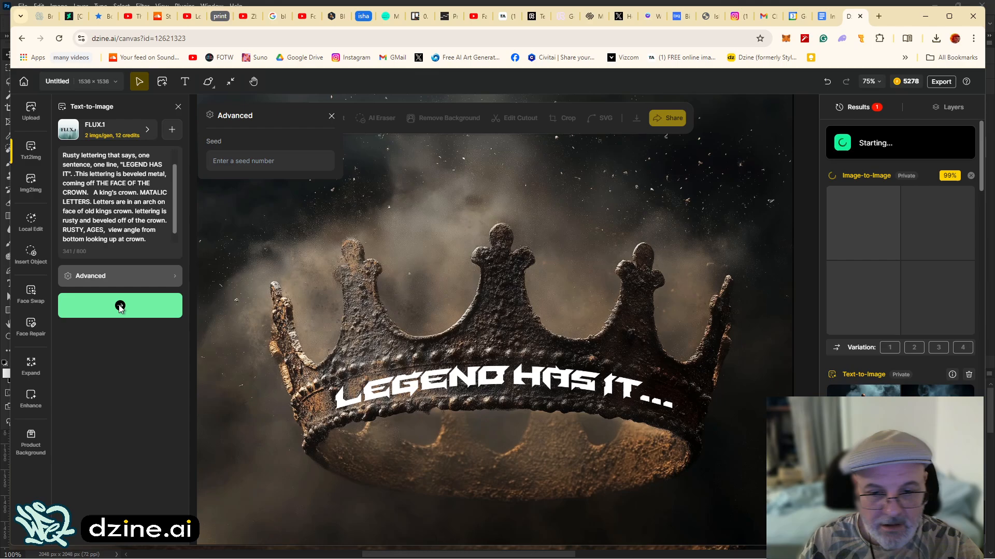
Preview the Image-to-Image crown results and compare how the lettering on the band is rendered.
mouse_move(883, 288)
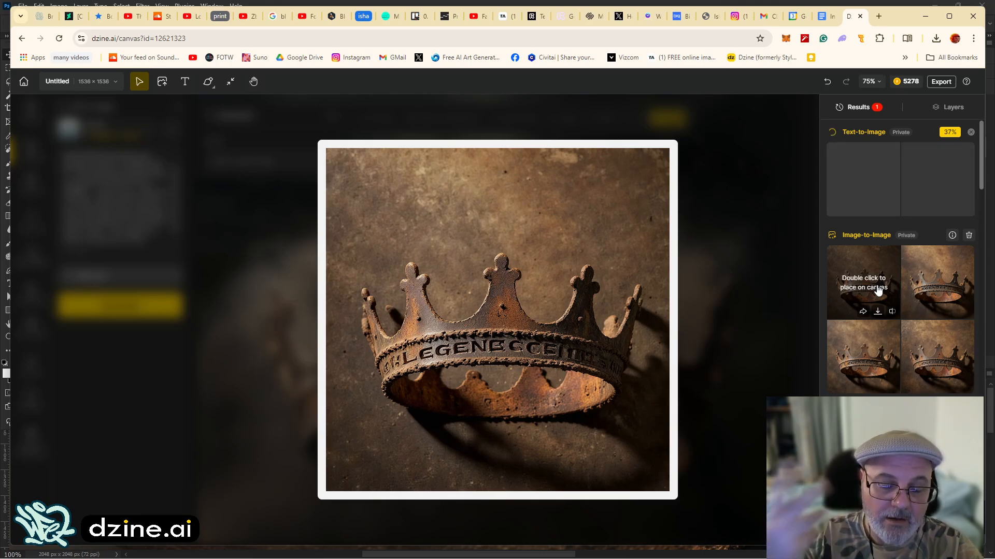
double_click(920, 351)
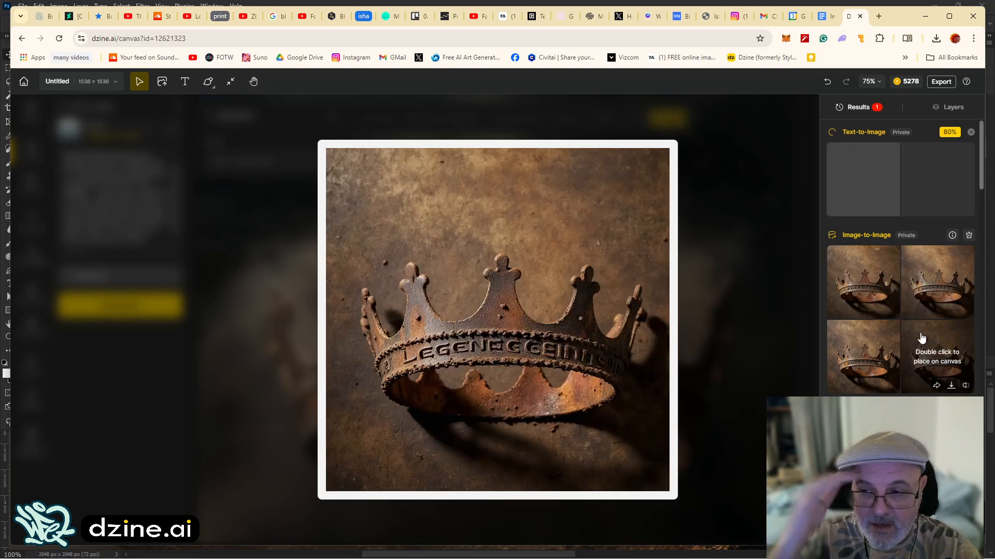
double_click(929, 287)
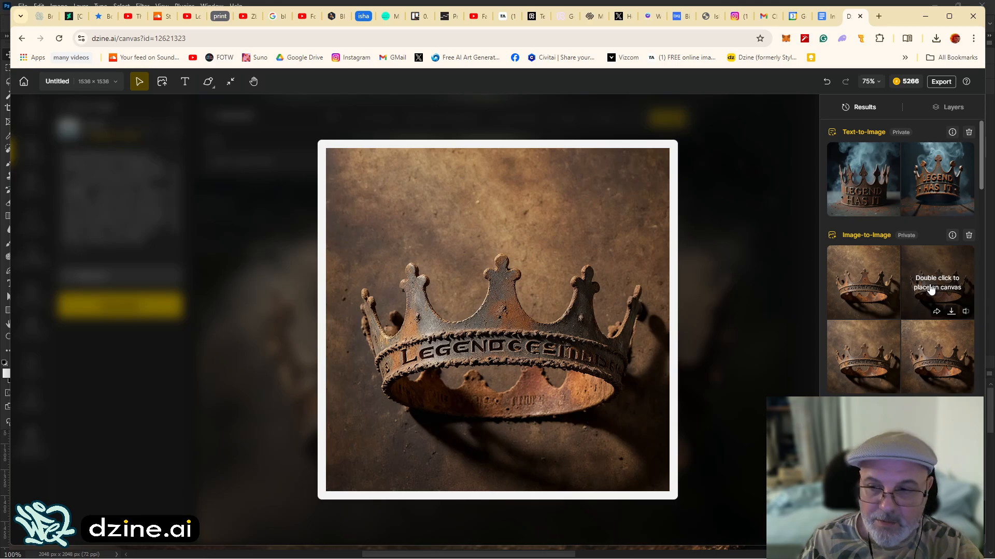
double_click(931, 290)
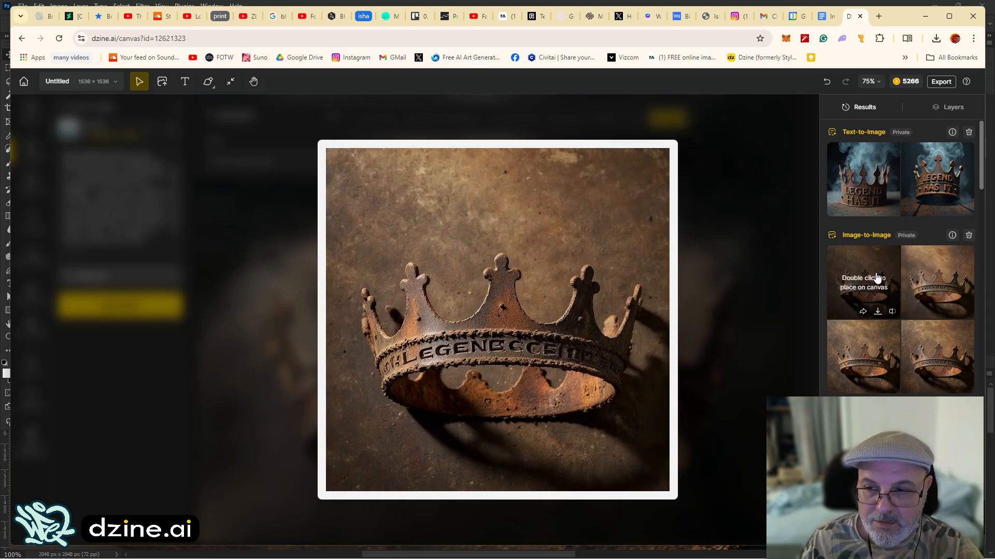
Switch to Photoshop, show the upper LEGEND HAS IT... text layer over the crown and recolor its lettering black.
double_click(840, 313)
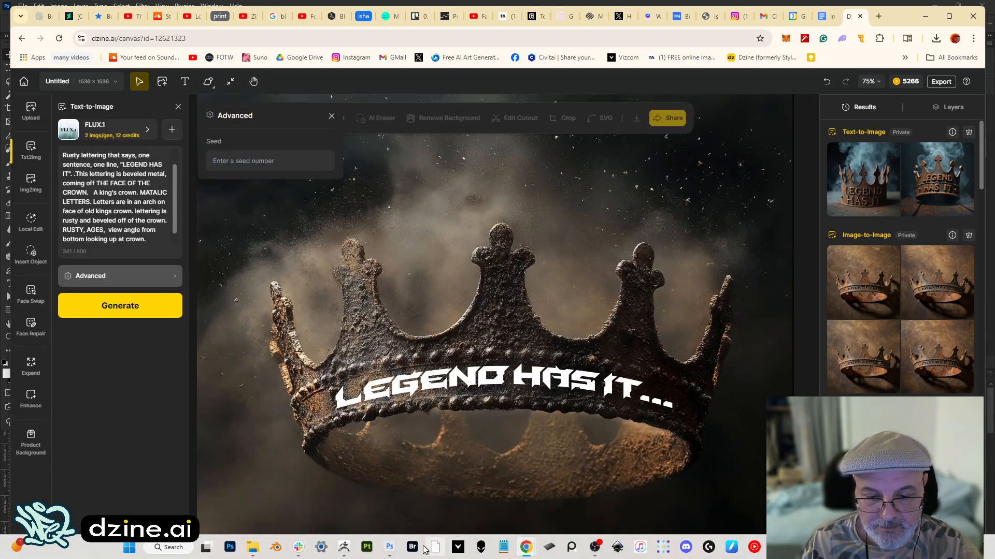
left_click(400, 550)
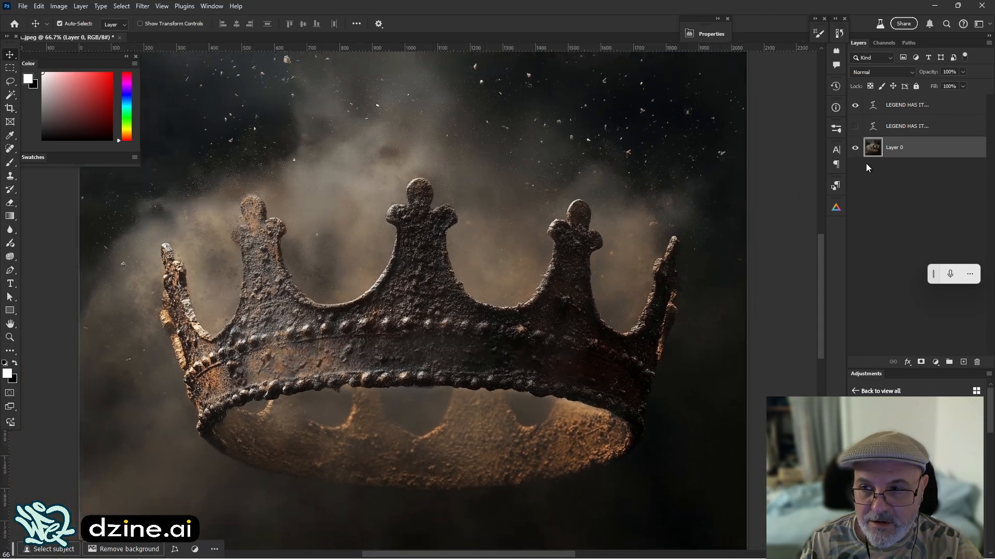
key("ctrl+minus")
key("ctrl+minus")
left_click(855, 105)
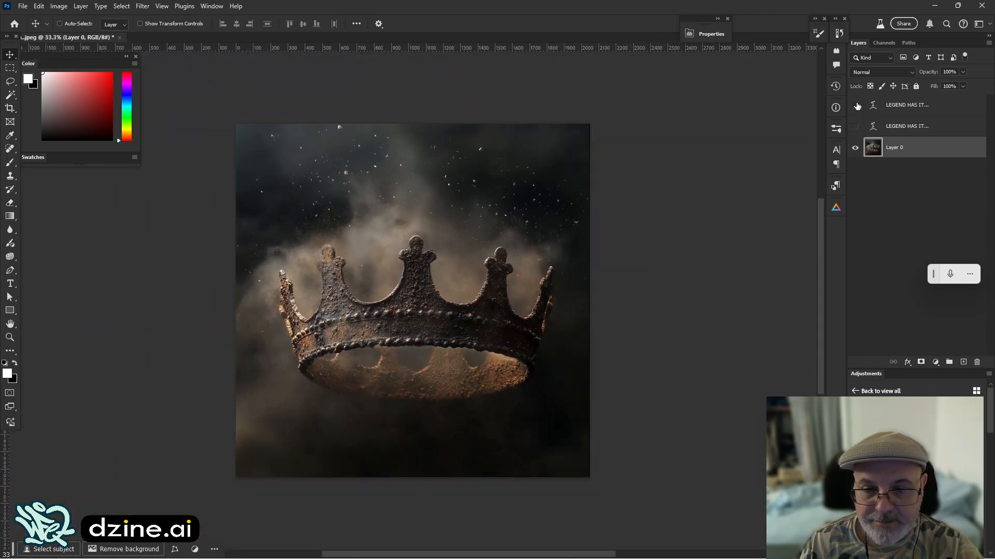
left_click(856, 105)
left_click(912, 105)
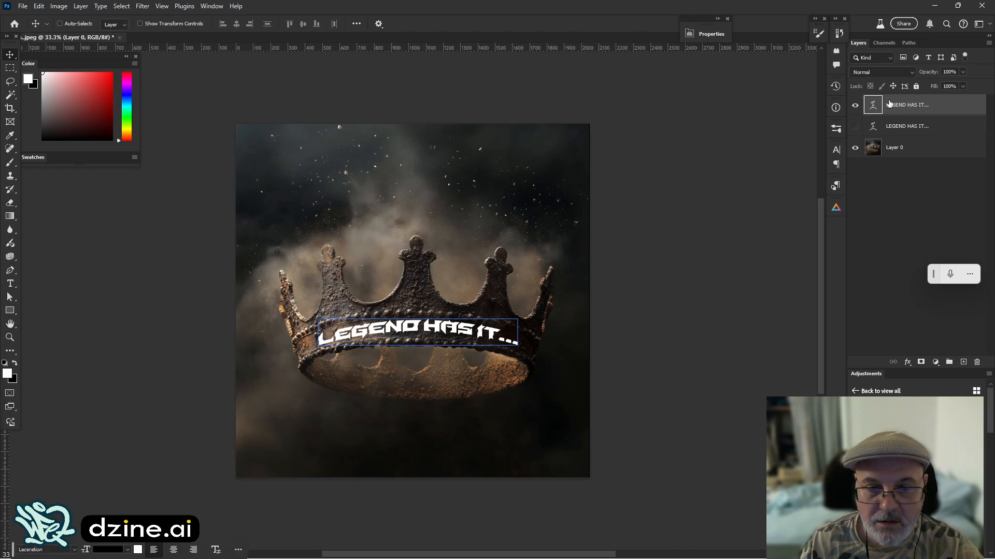
key("ctrl+plus")
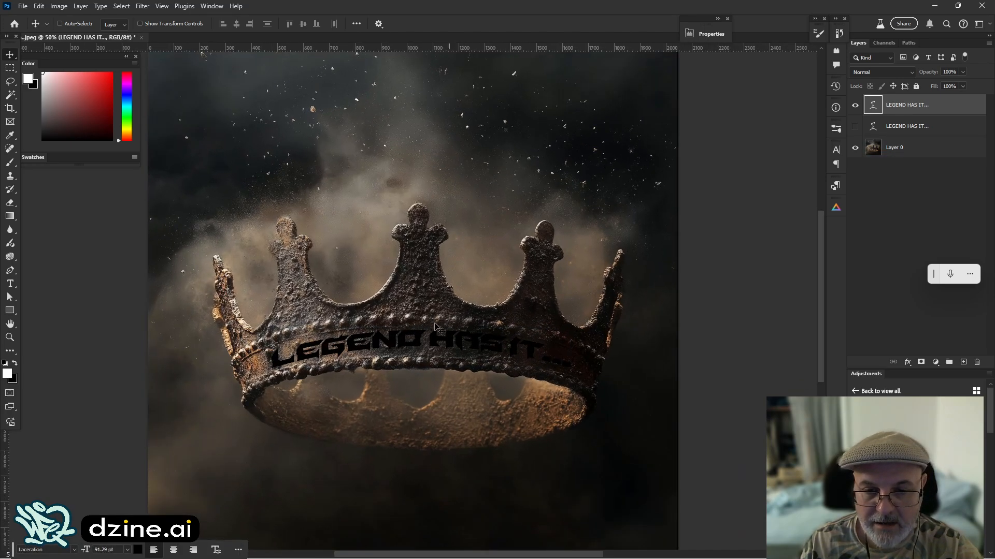
left_click(466, 294, "ctrl")
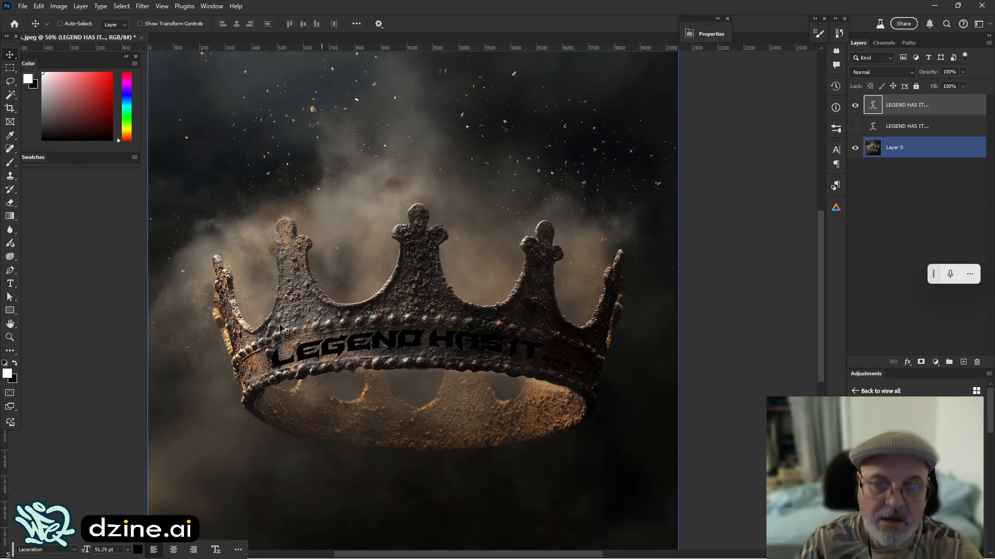
Switch back to Dzine and preview the four Image-to-Image crowns to compare the lettering on their bands.
mouse_move(272, 558)
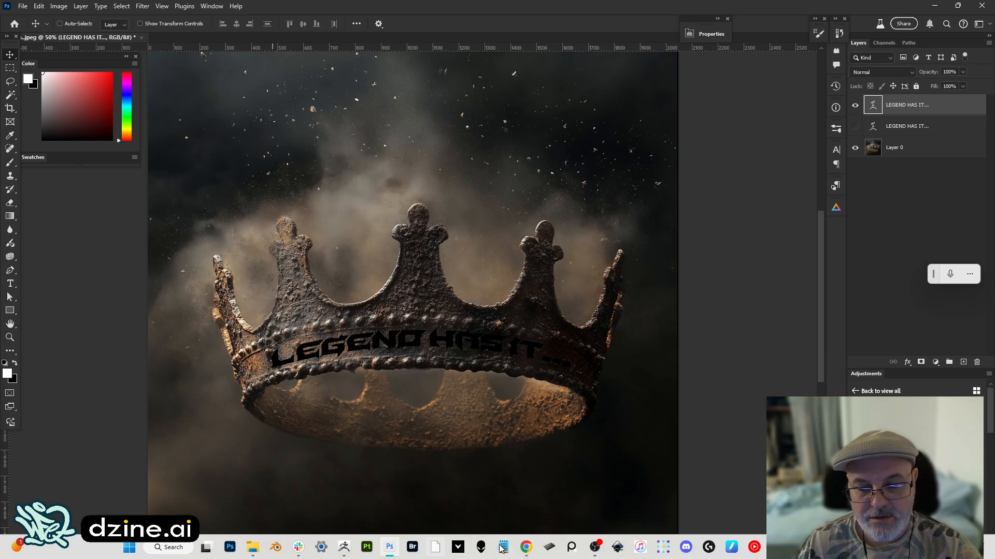
mouse_move(526, 553)
left_click(482, 495)
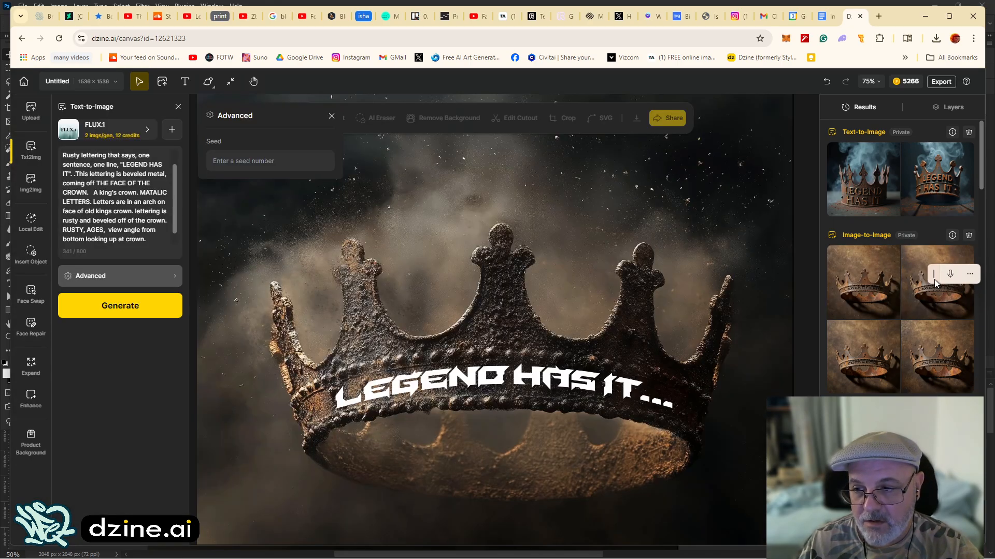
mouse_move(918, 310)
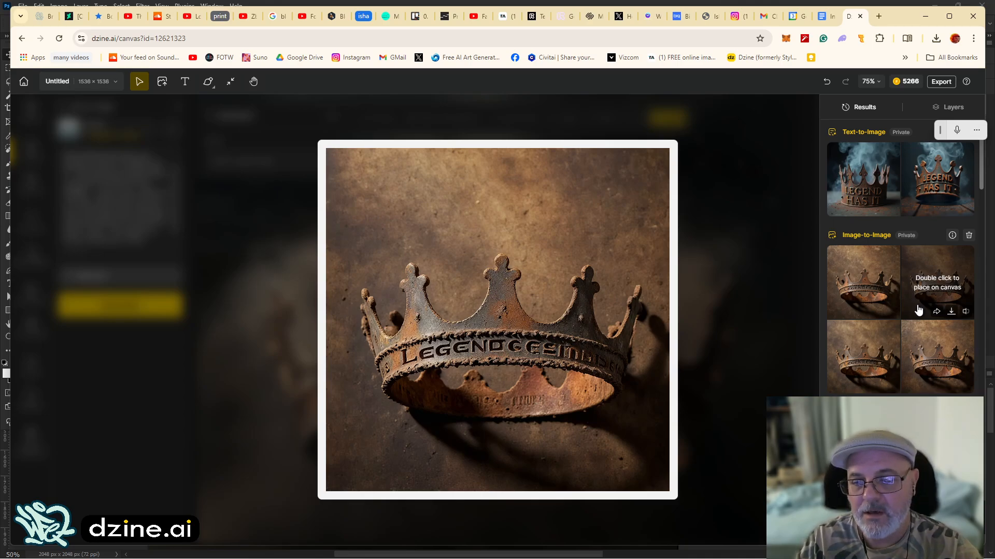
mouse_move(881, 366)
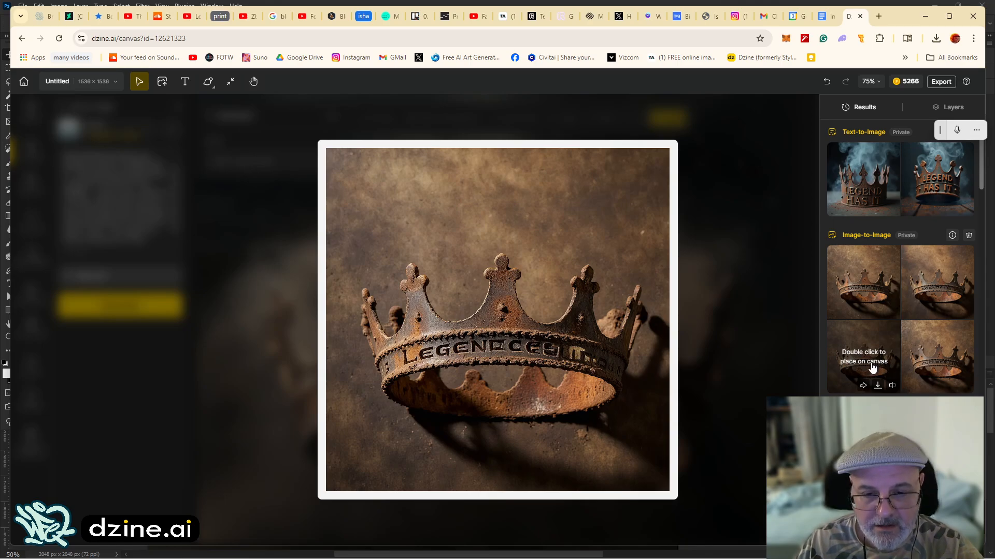
mouse_move(947, 366)
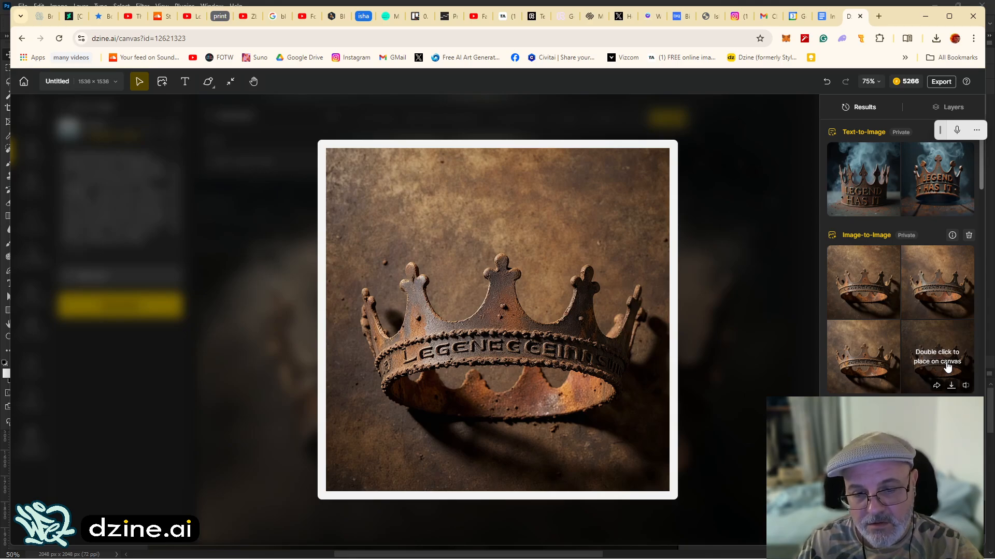
mouse_move(948, 291)
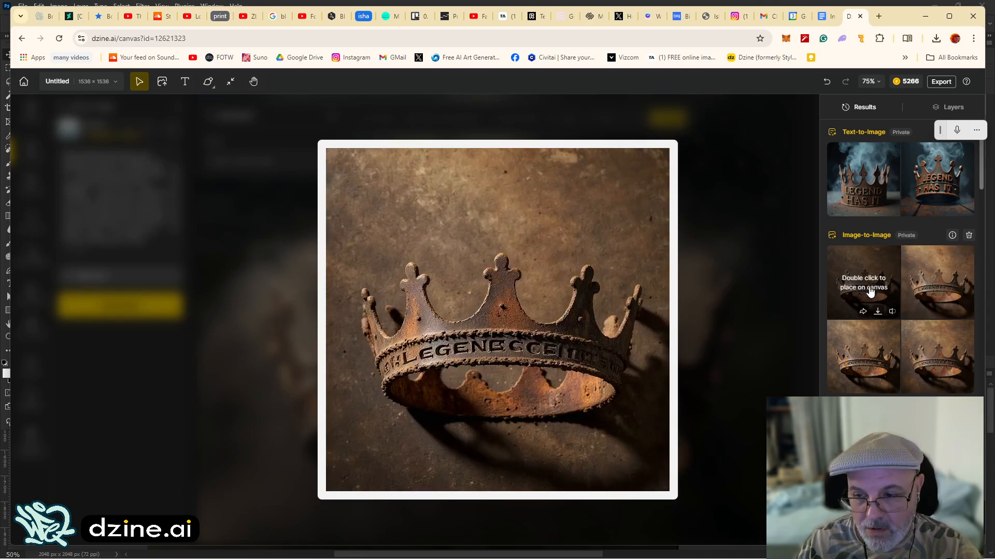
mouse_move(853, 291)
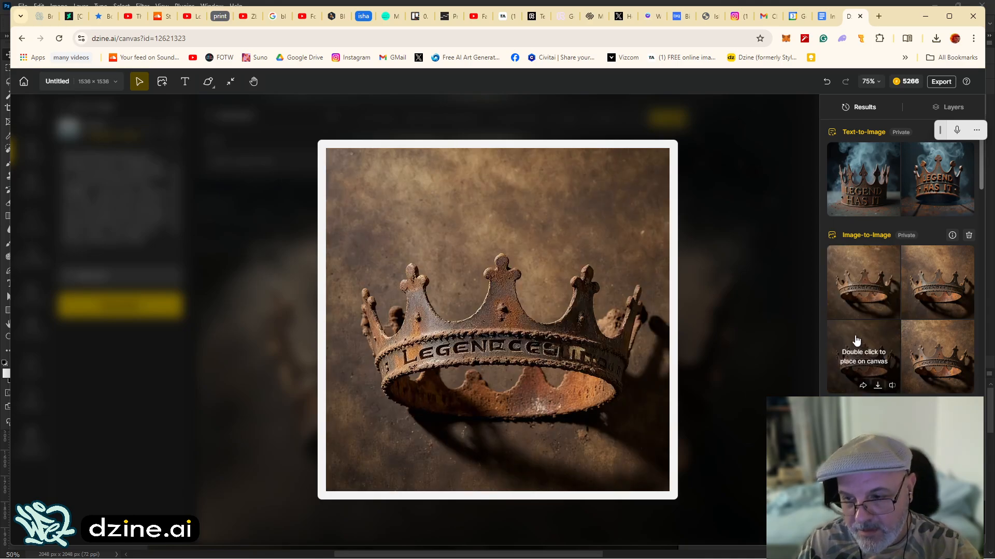
mouse_move(920, 283)
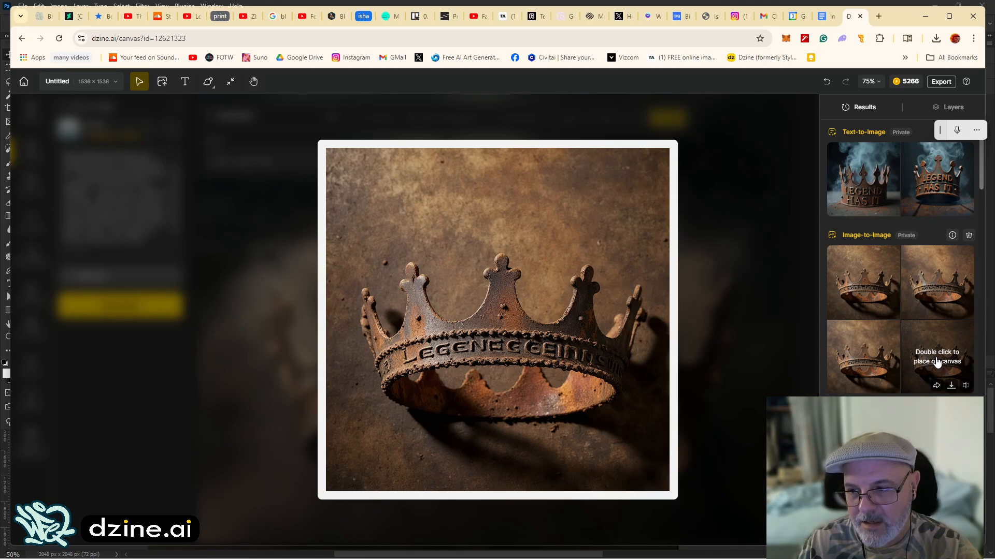
Preview both latest Text-to-Image crowns and place the second one, with three-lobed points, on the canvas.
mouse_move(851, 194)
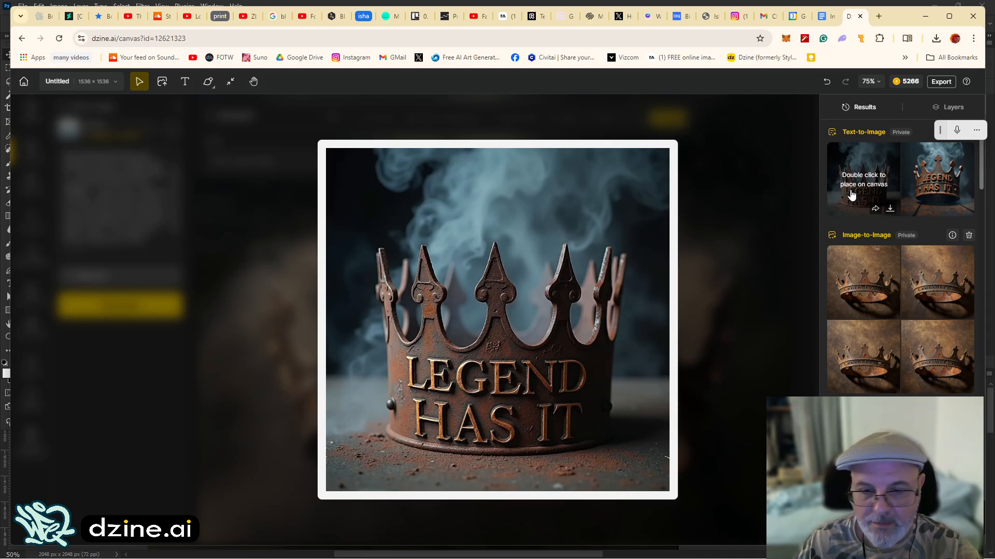
mouse_move(910, 192)
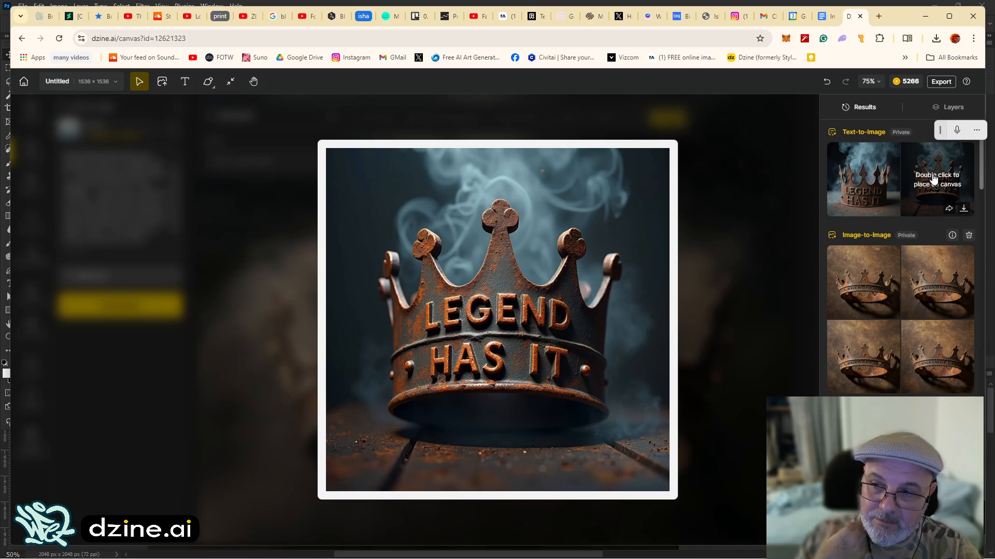
double_click(934, 179)
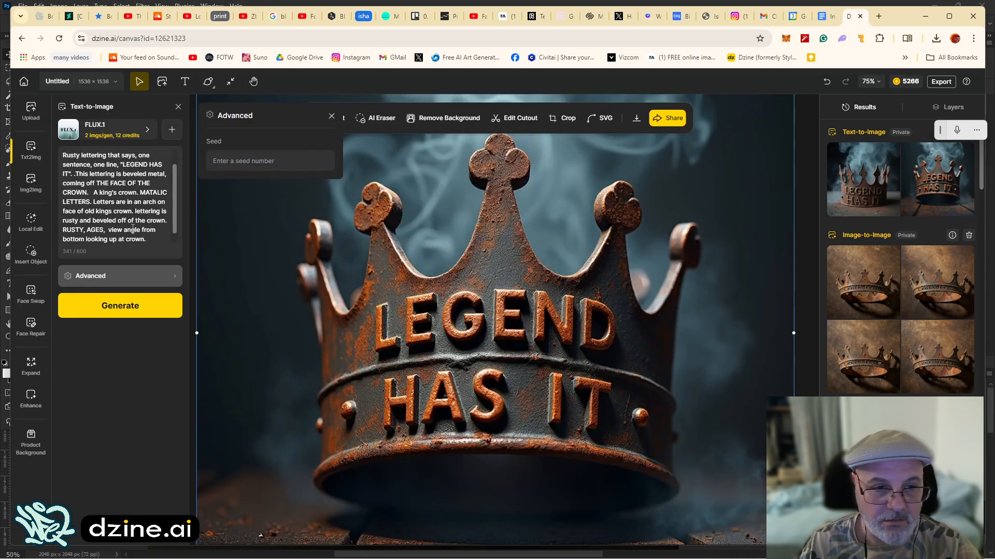
Insert "thin crown, short, slim." before WEATHERED in the Text-to-Image prompt and generate new crowns.
left_click(156, 242)
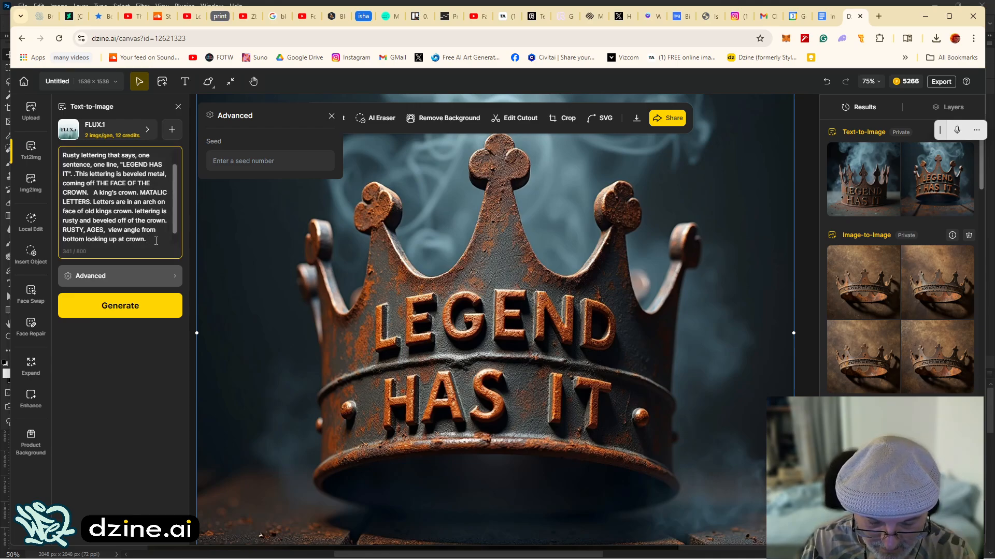
type("thin c")
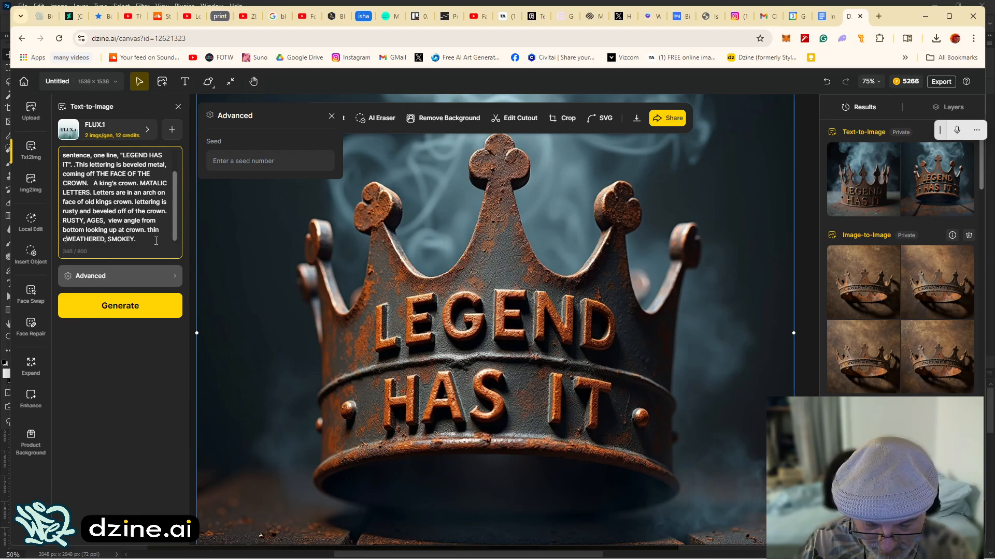
type("rown, ")
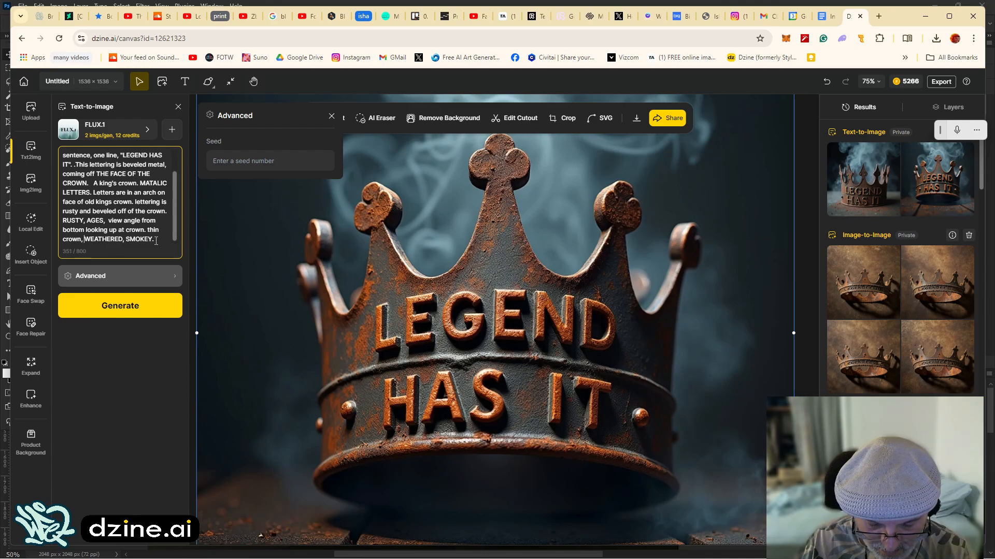
type("shor")
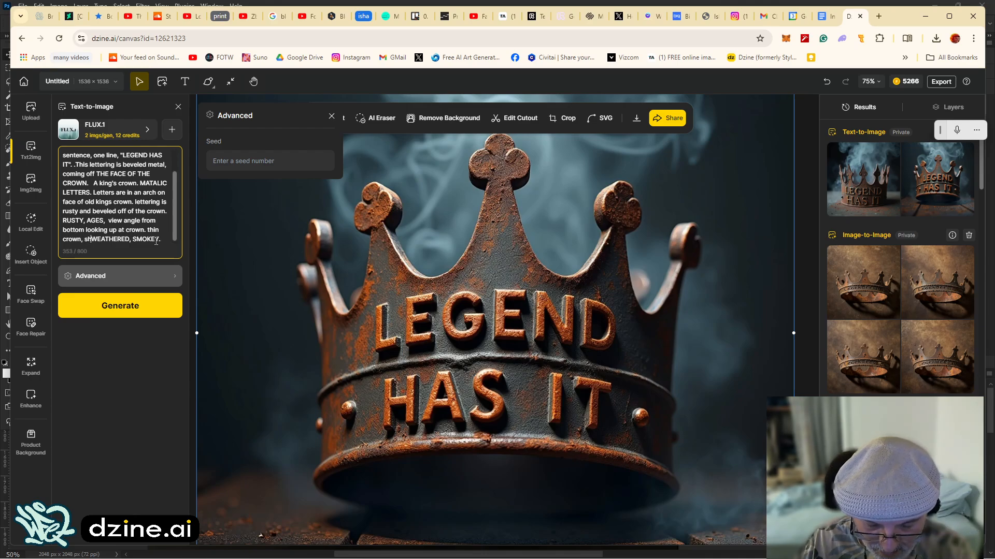
type("t, ")
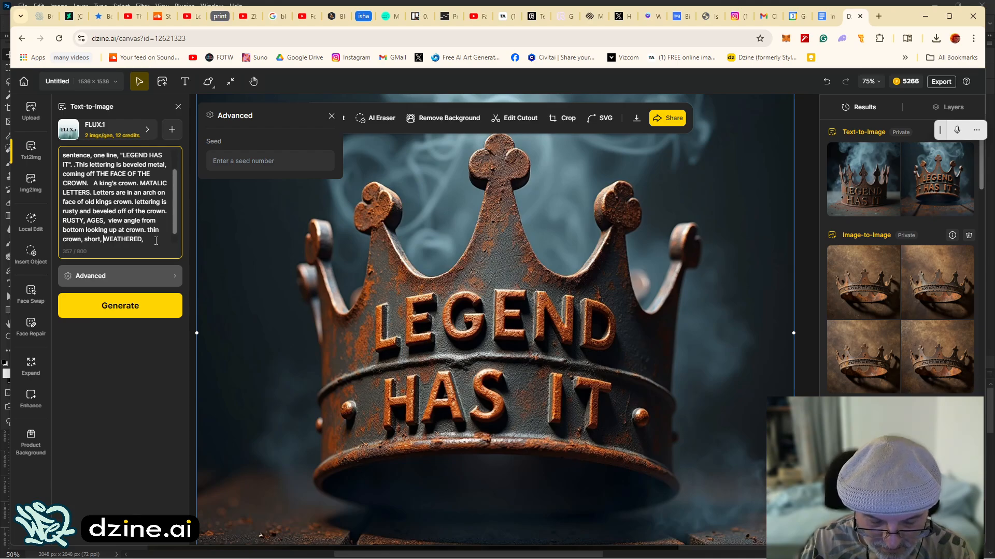
type("slim.")
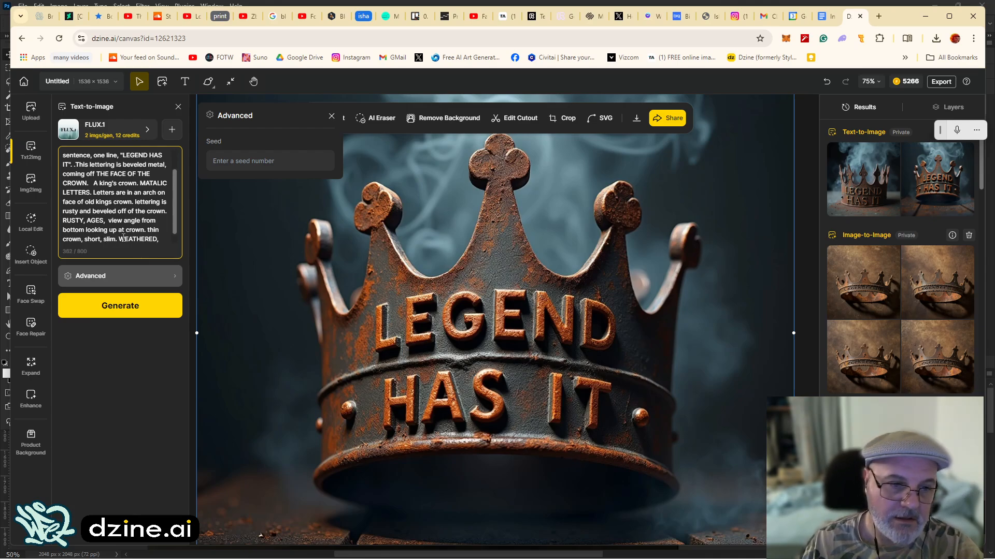
left_click(114, 306)
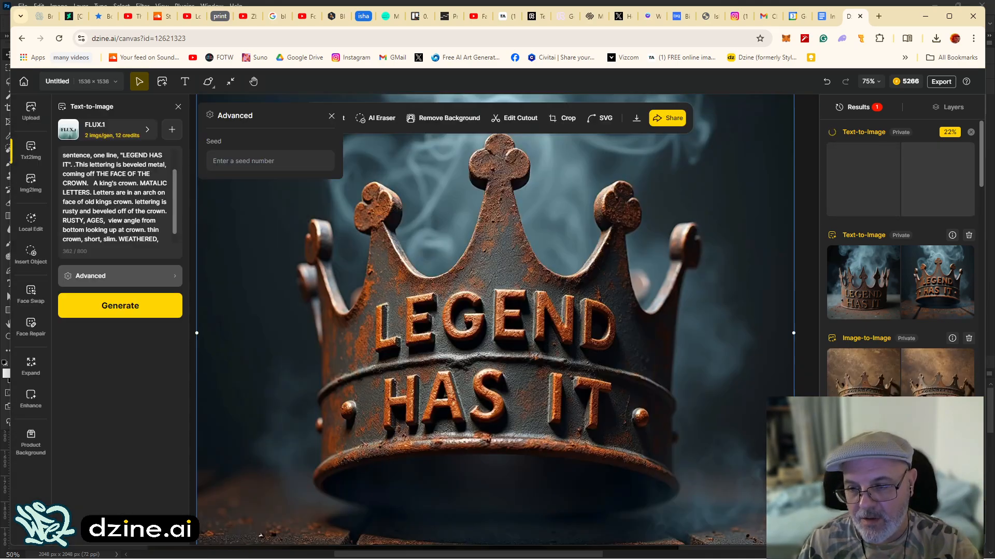
mouse_move(847, 392)
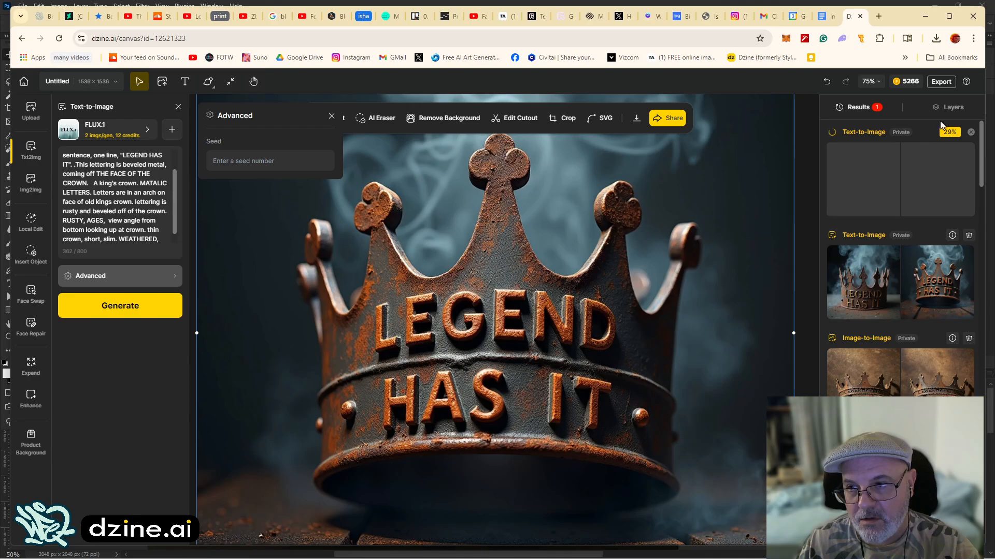
Hide Layer 7 and toggle Layer 1 off and on to check the white lettering against the original crown.
left_click(950, 107)
left_click(964, 143)
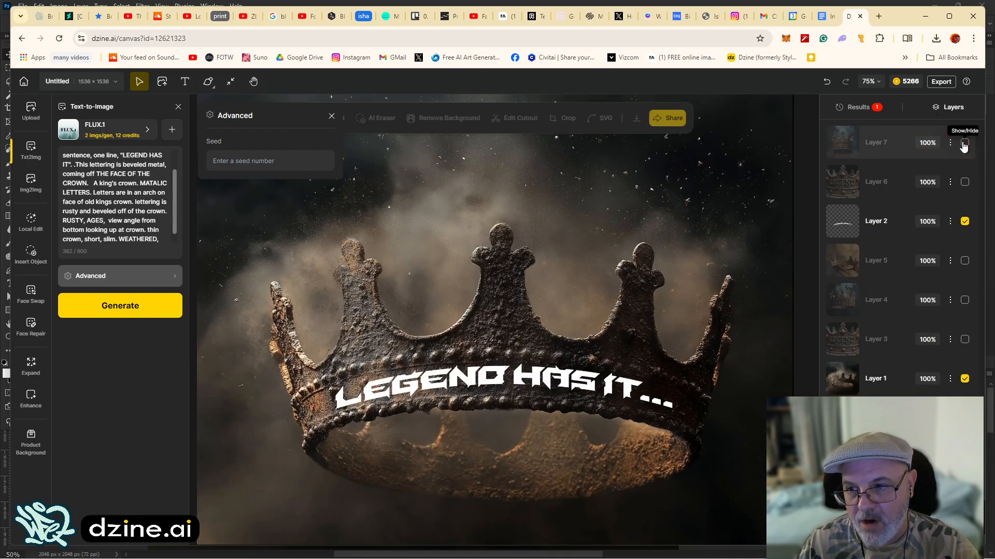
left_click(964, 380)
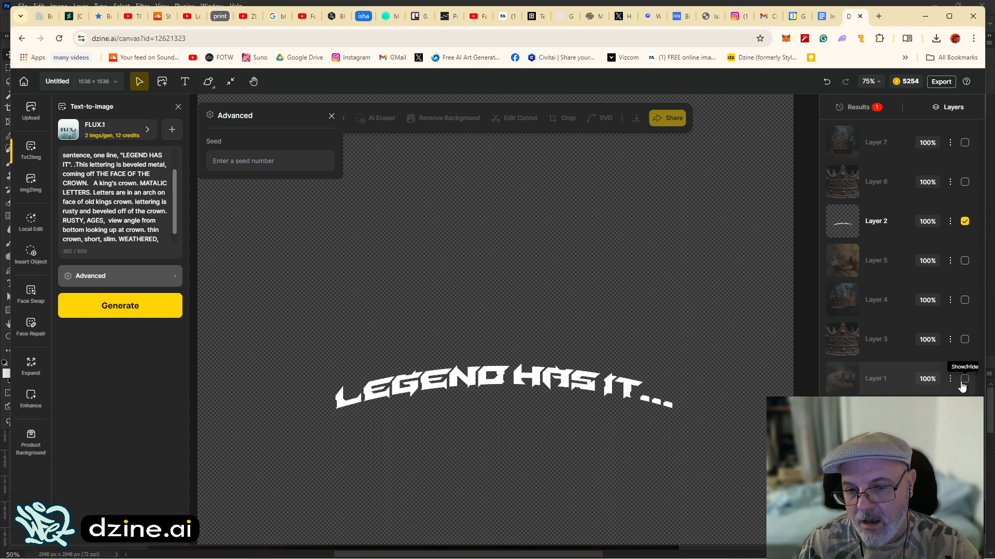
left_click(963, 380)
left_click_drag(384, 301, 363, 278)
left_click(964, 379)
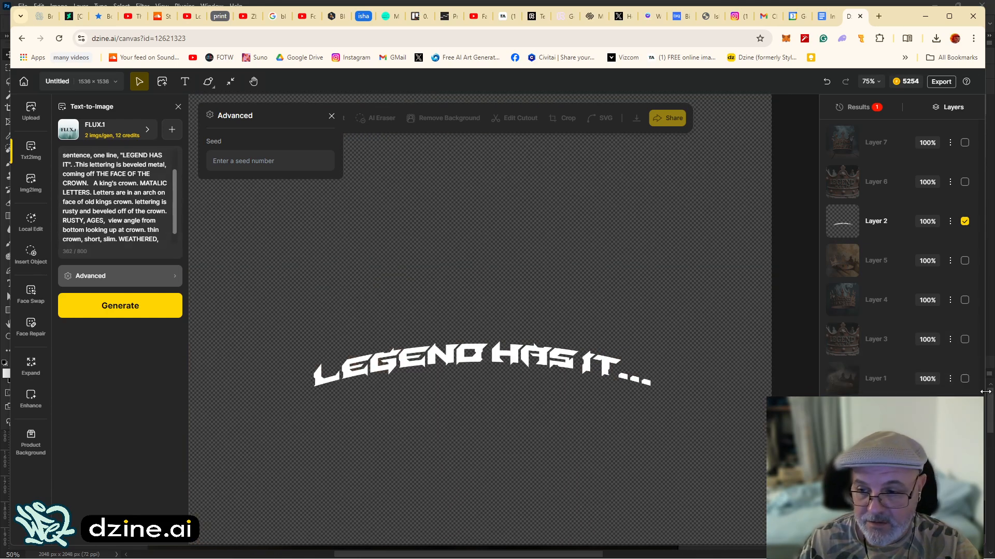
left_click(964, 378)
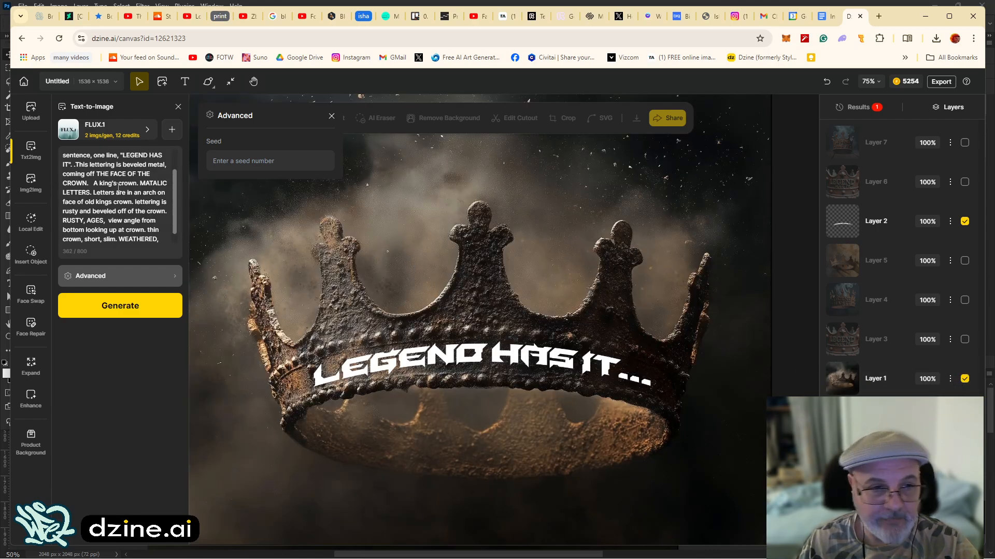
Replace the whole Image-to-Image prompt with a copy of the revised Text-to-Image prompt.
left_click(41, 186)
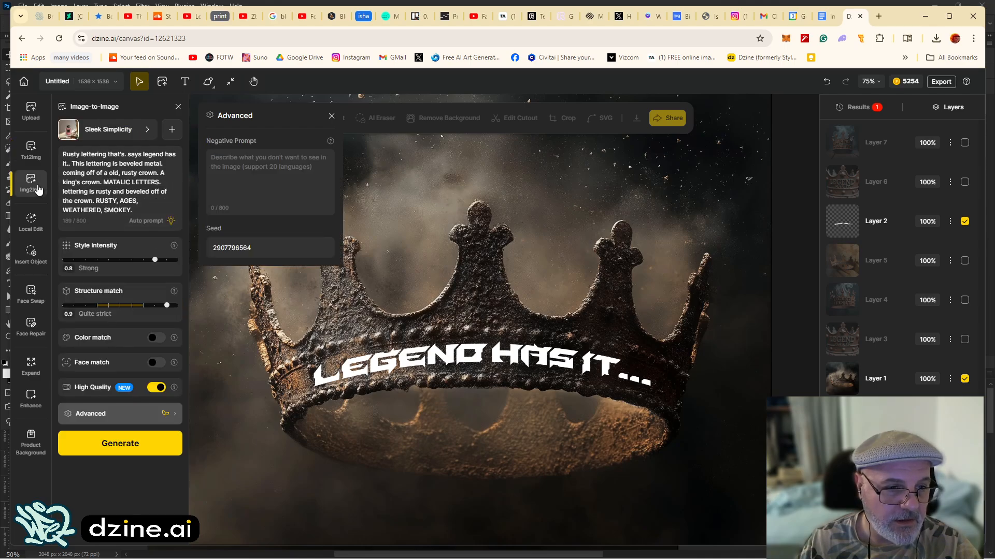
left_click(44, 155)
left_click(122, 195)
key("ctrl+a")
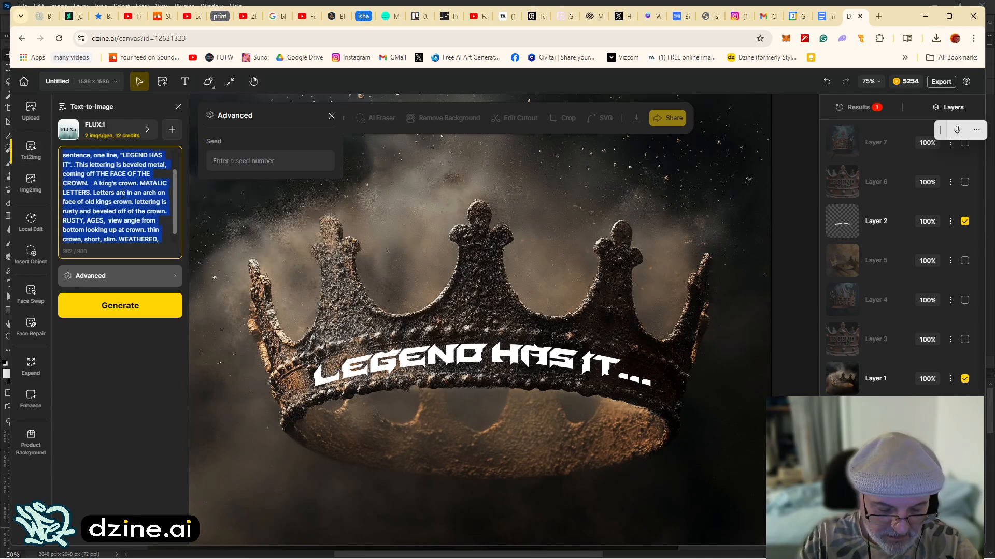
left_click(31, 182)
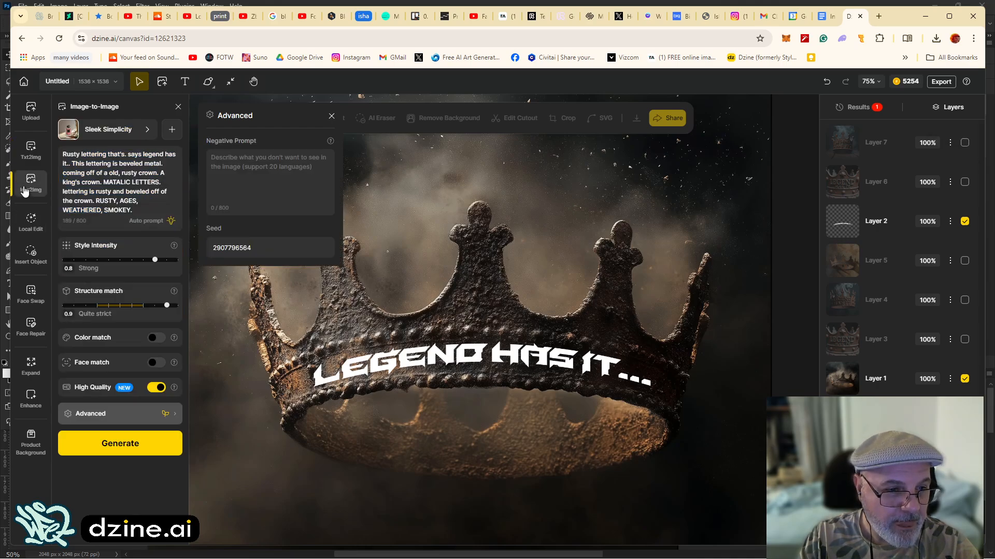
left_click(104, 200)
key("ctrl+a")
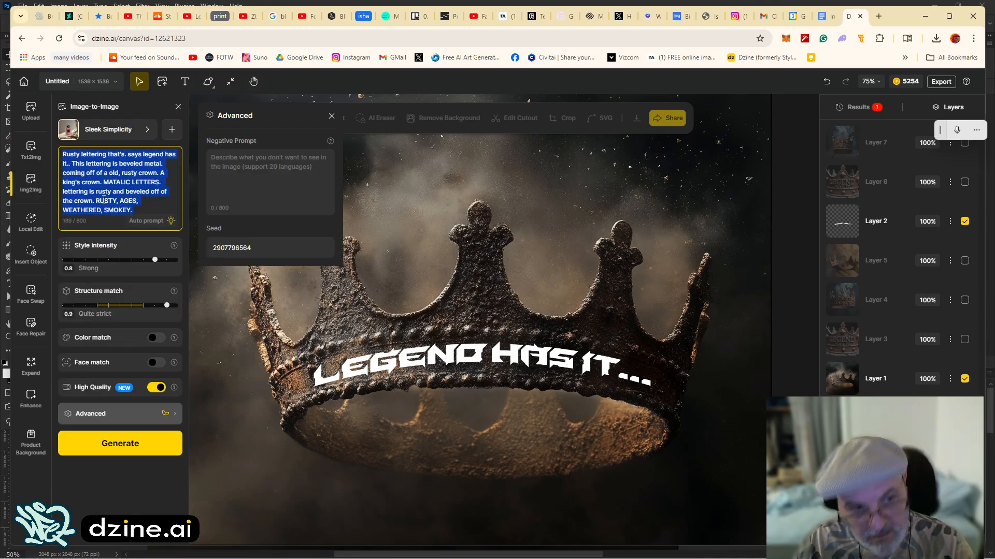
key("BackSpace")
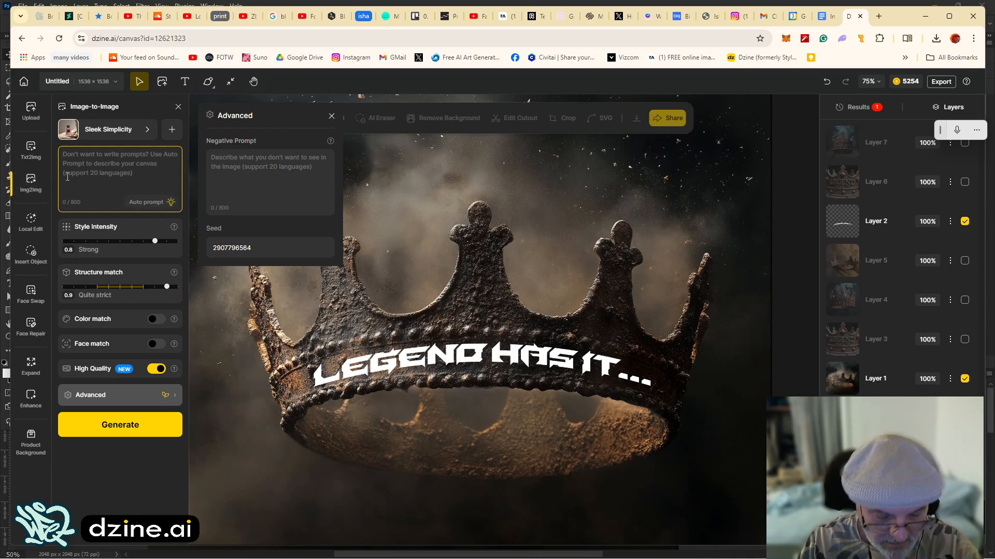
key("ctrl+v")
Change the Image-to-Image style to Realistic and open the advanced generation settings.
left_click(77, 130)
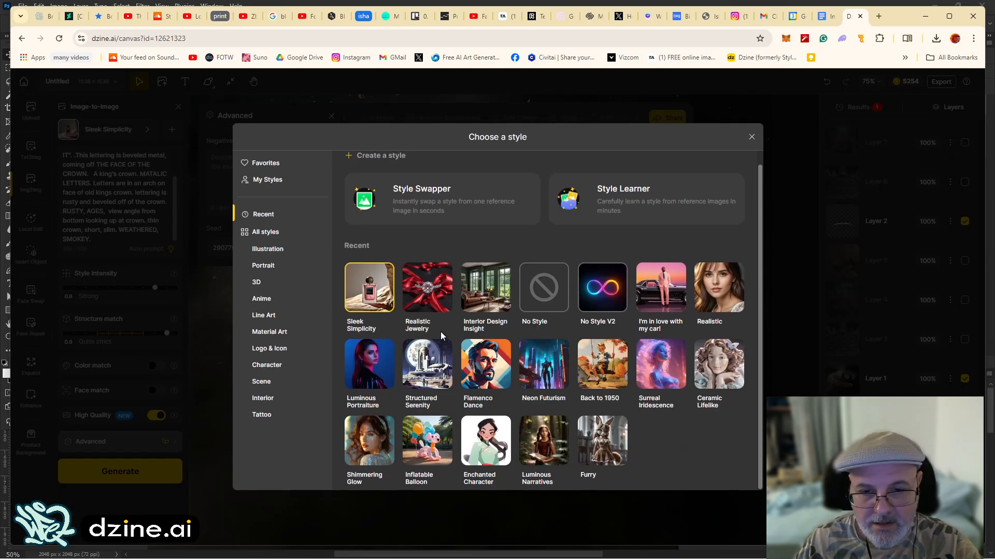
left_click(709, 293)
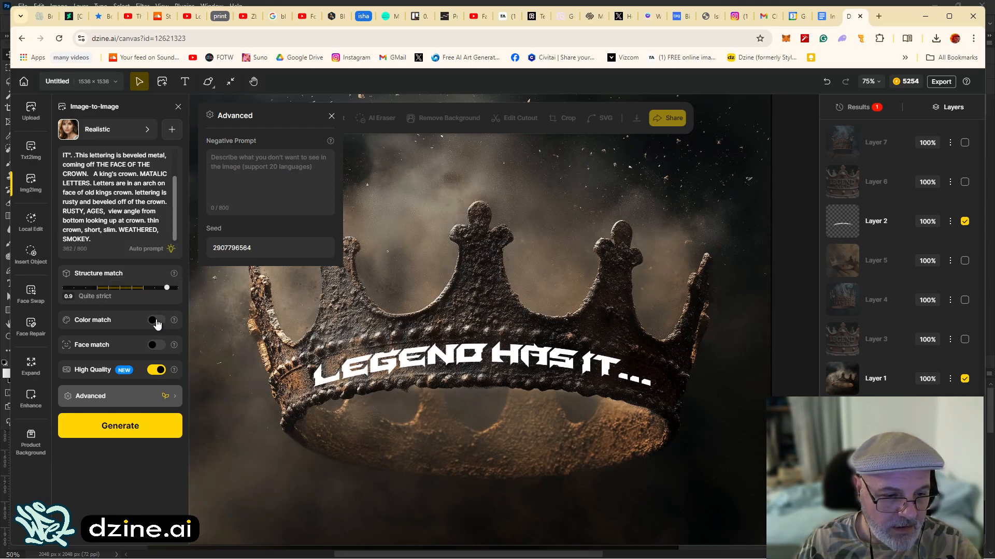
left_click(116, 396)
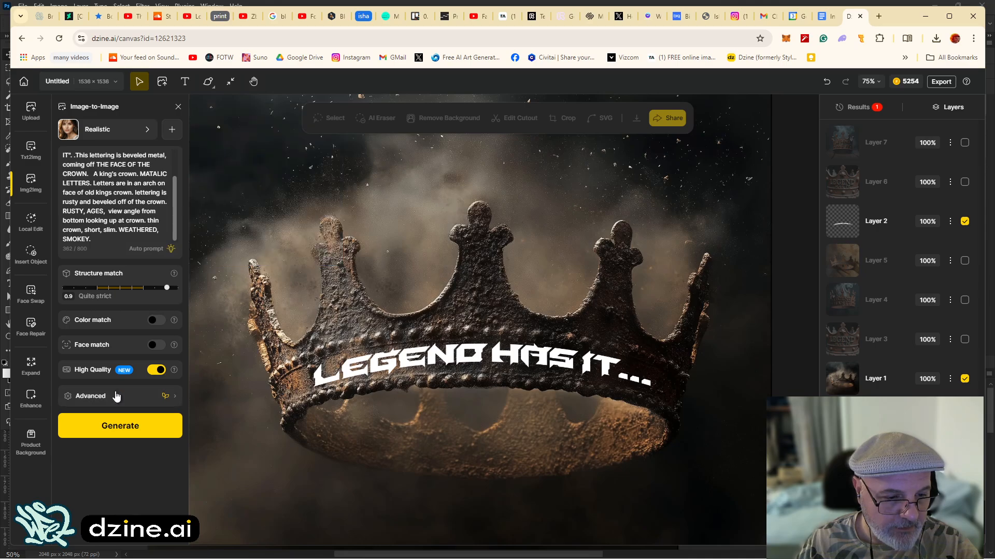
left_click(111, 397)
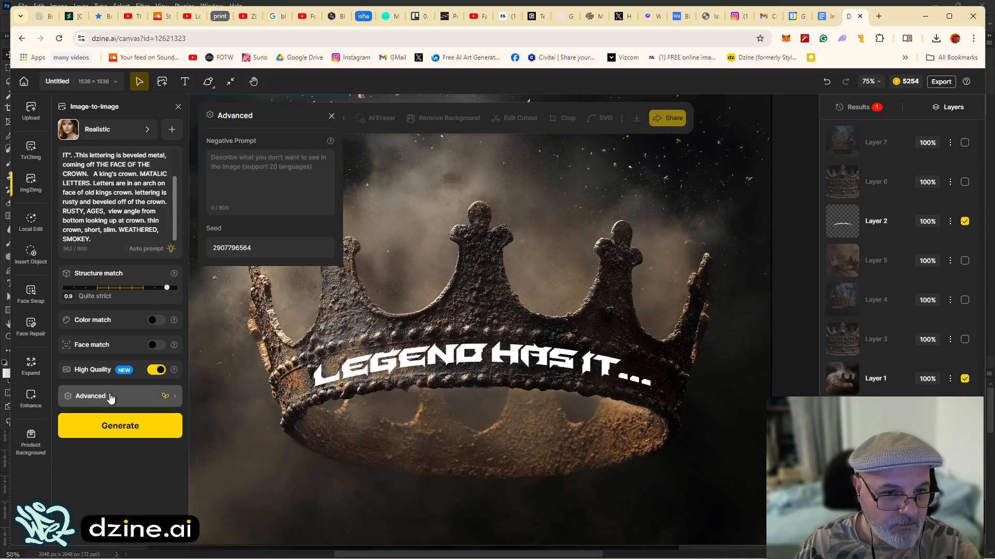
Enter "stacked lettering, cut out letting." as the Image-to-Image negative prompt and generate new crowns.
left_click(249, 167)
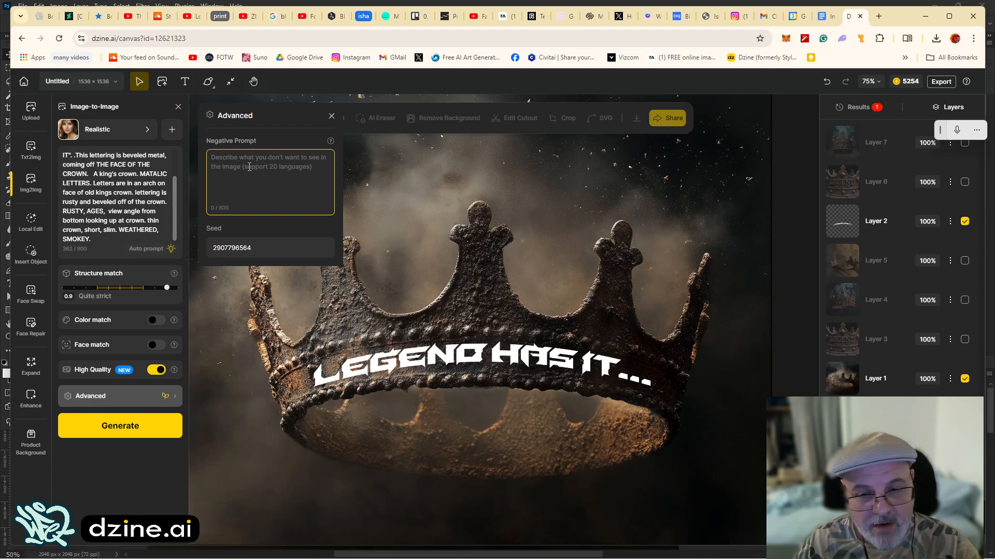
type("stacked")
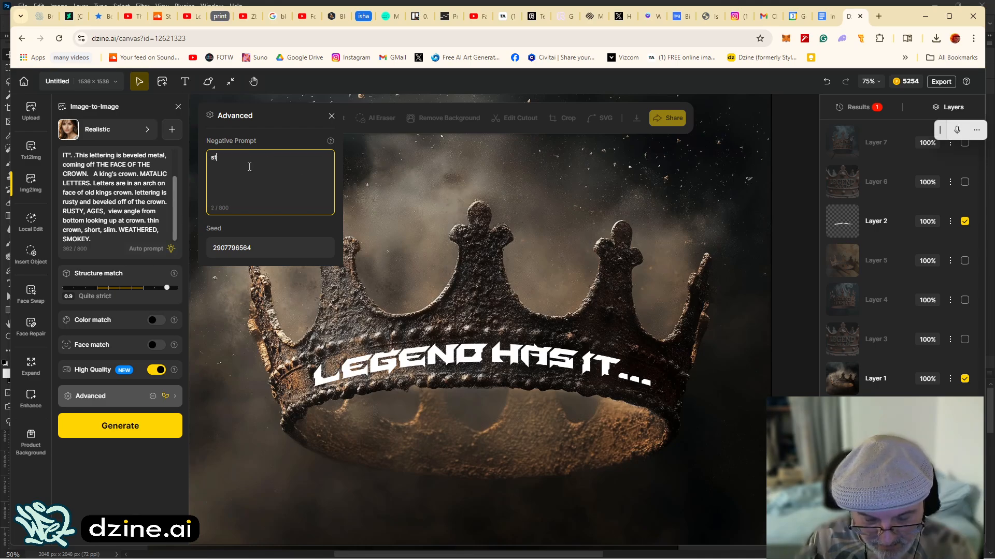
type("lett")
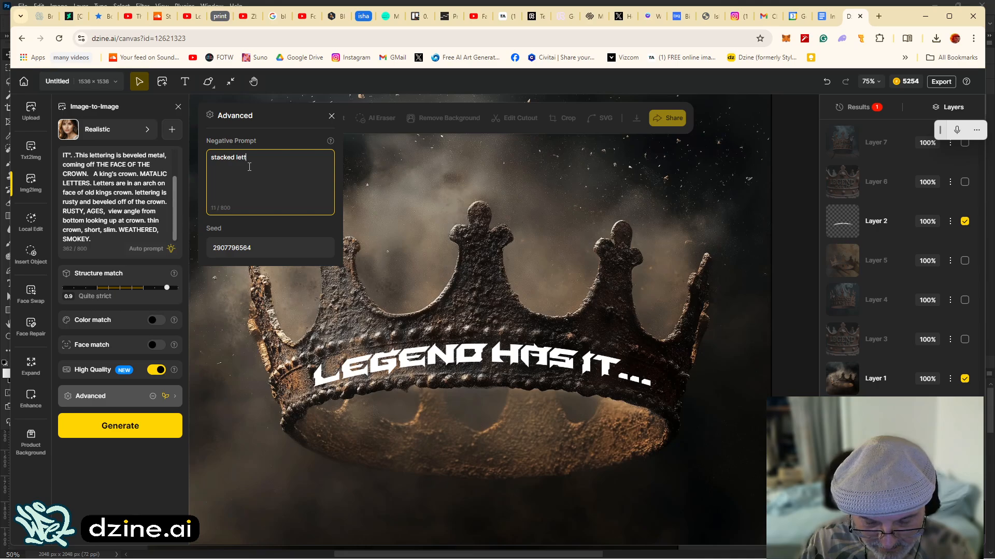
type("erin")
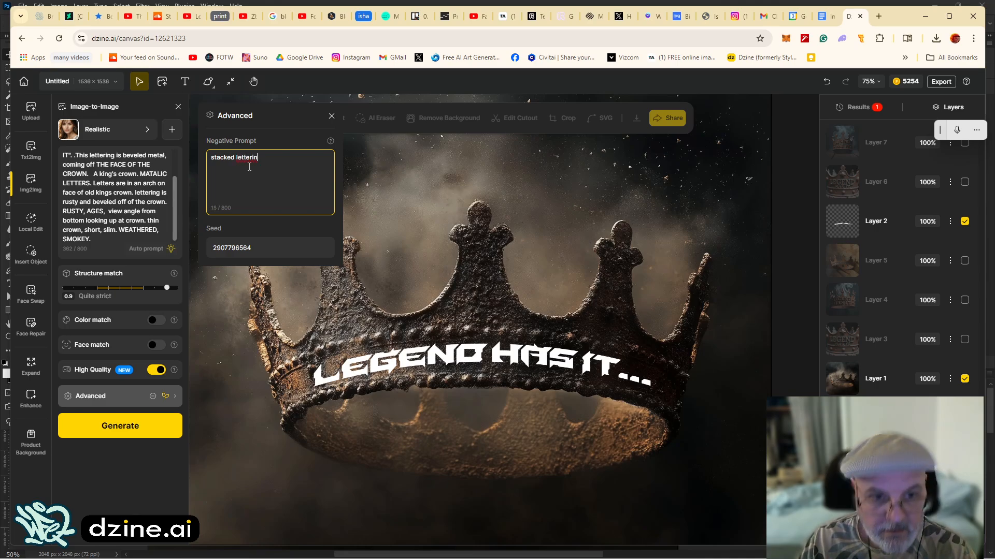
type(", ")
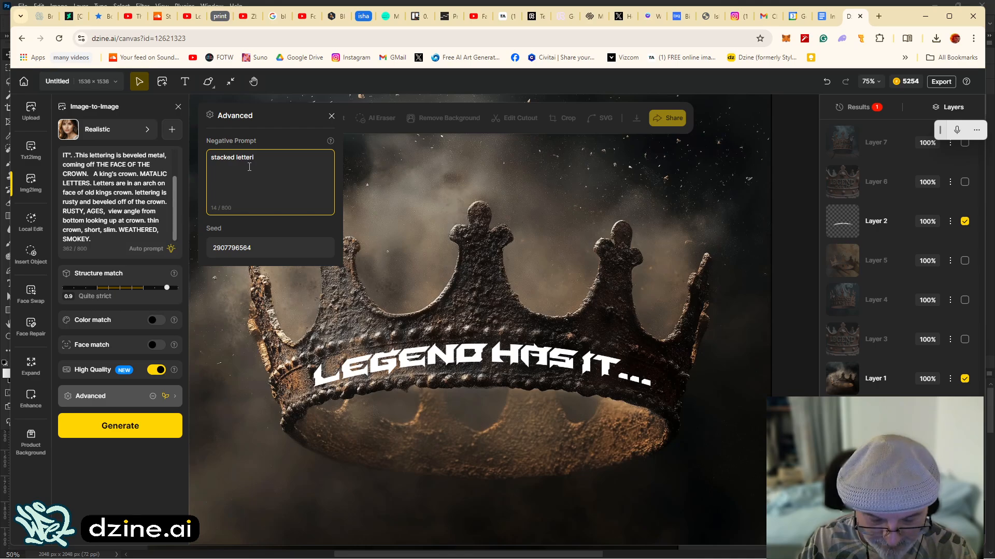
type("ng,")
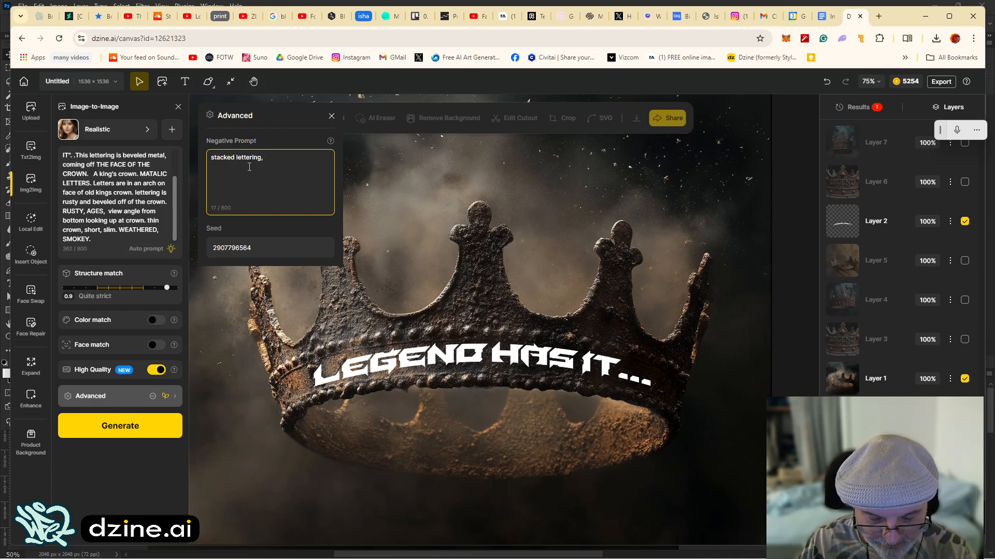
type(" cut ou")
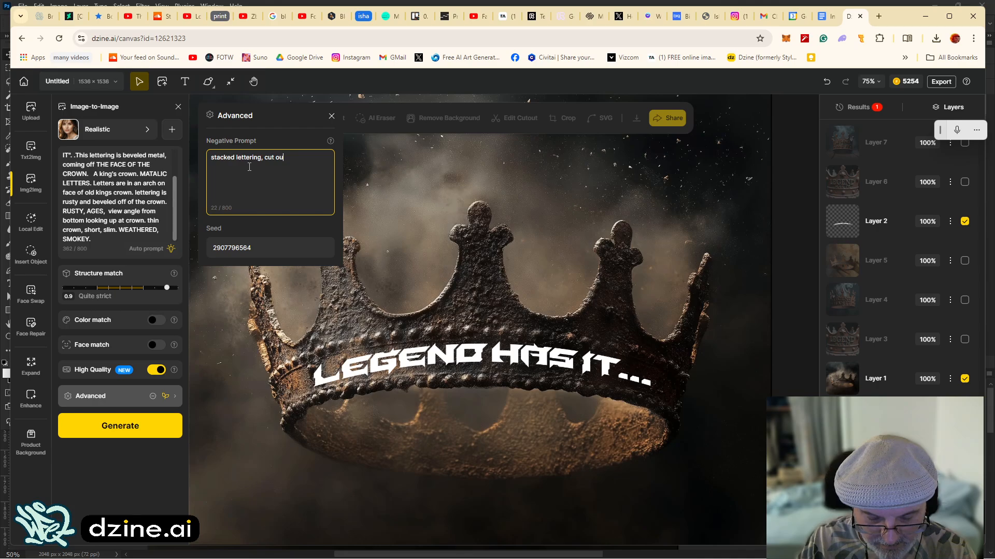
type("t ")
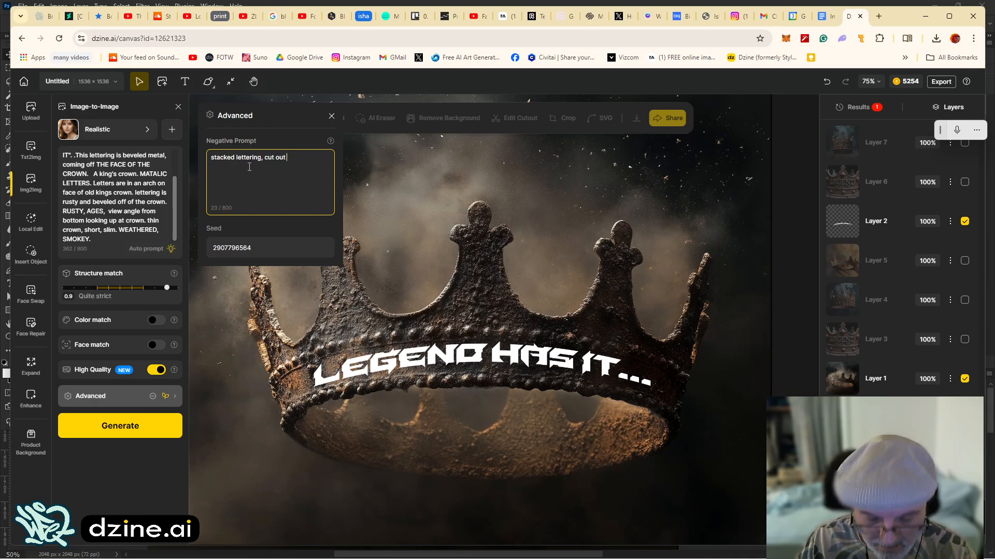
type("letting.")
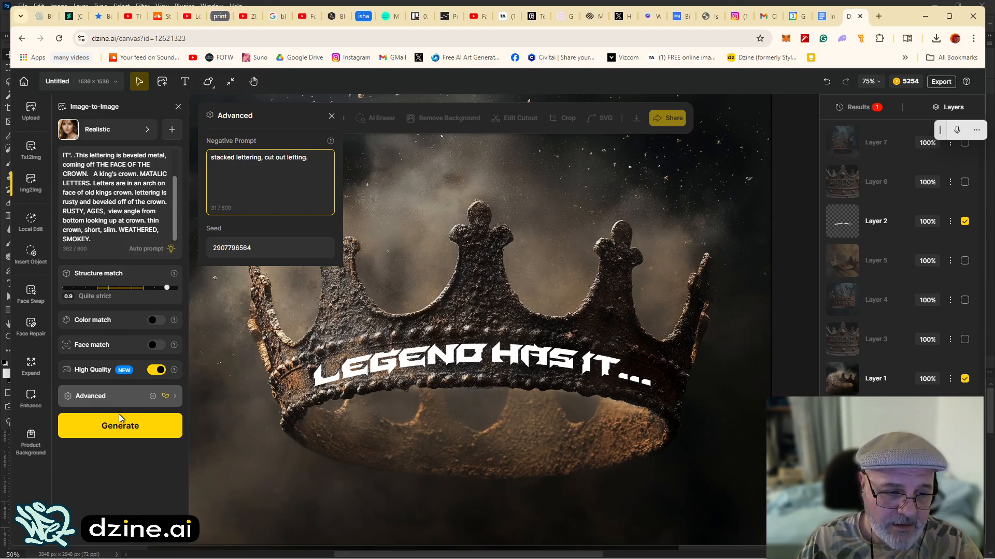
left_click(106, 432)
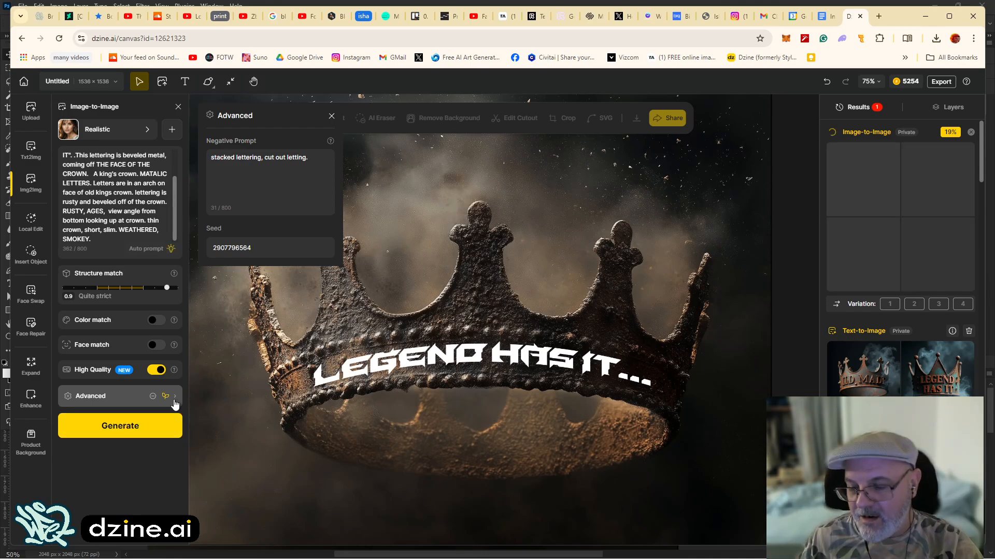
Preview the earlier Text-to-Image crowns in the results to compare their lettering and shapes.
mouse_move(863, 454)
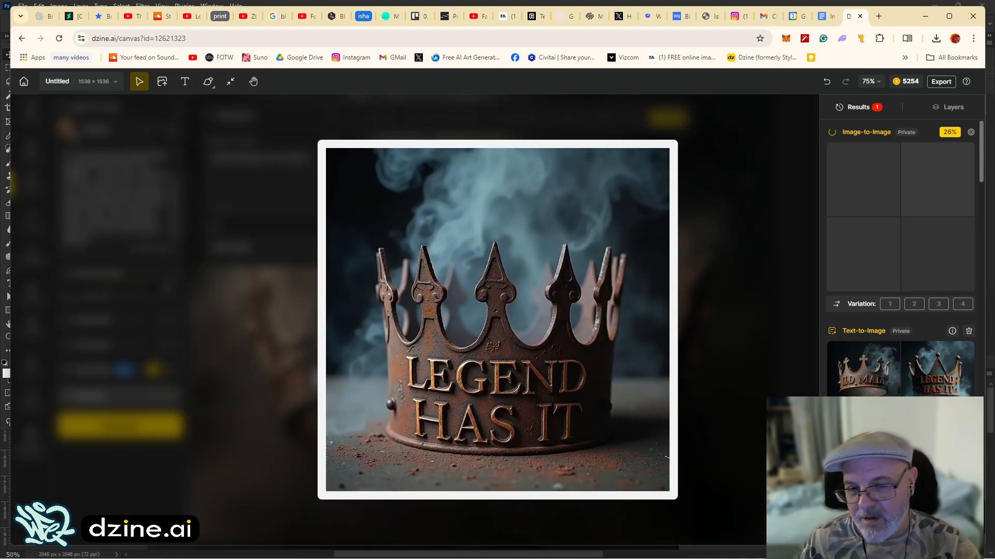
mouse_move(937, 454)
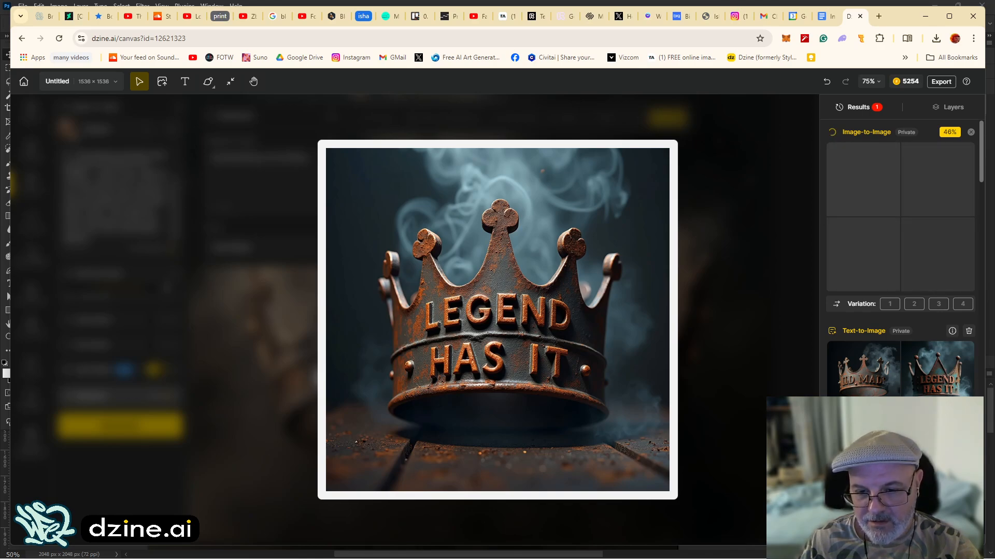
mouse_move(930, 395)
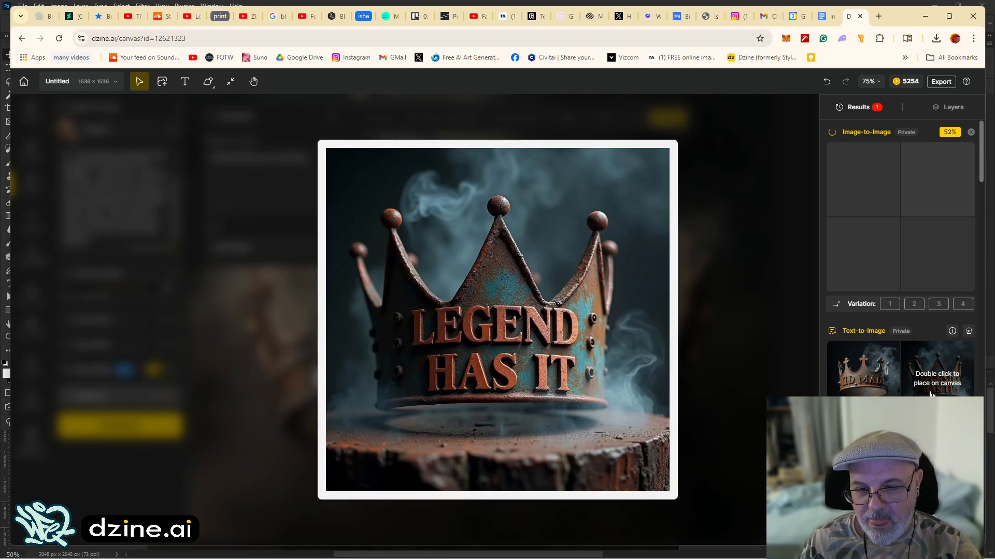
mouse_move(864, 392)
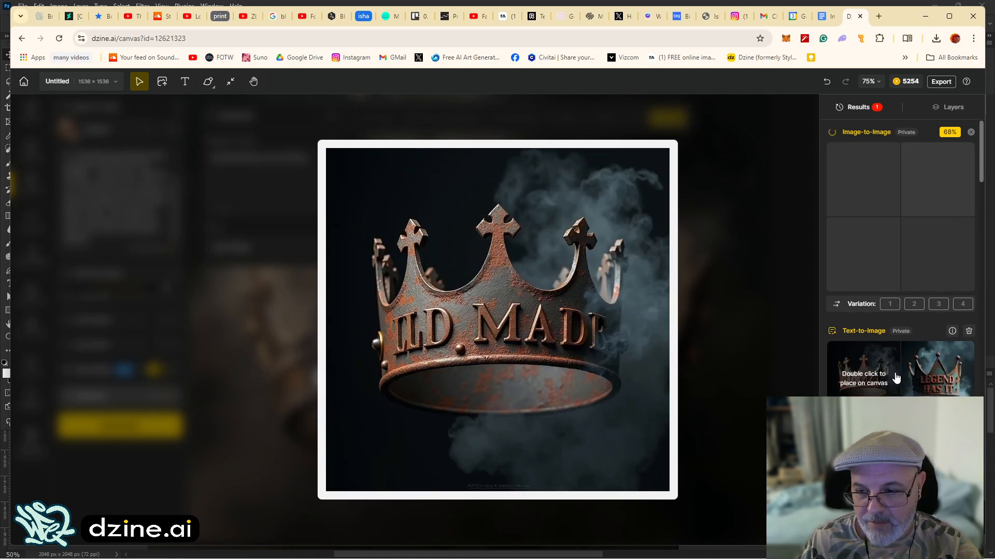
mouse_move(923, 377)
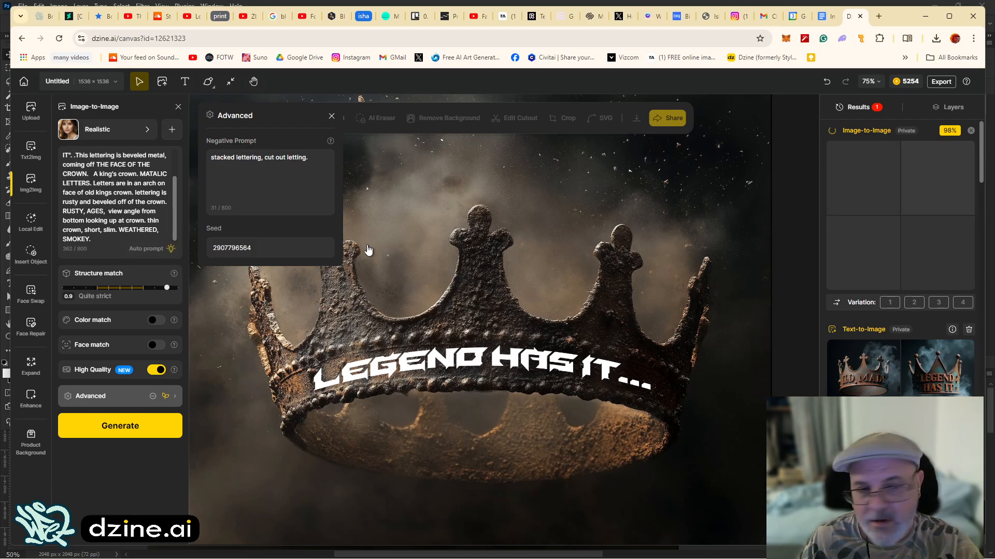
mouse_move(876, 353)
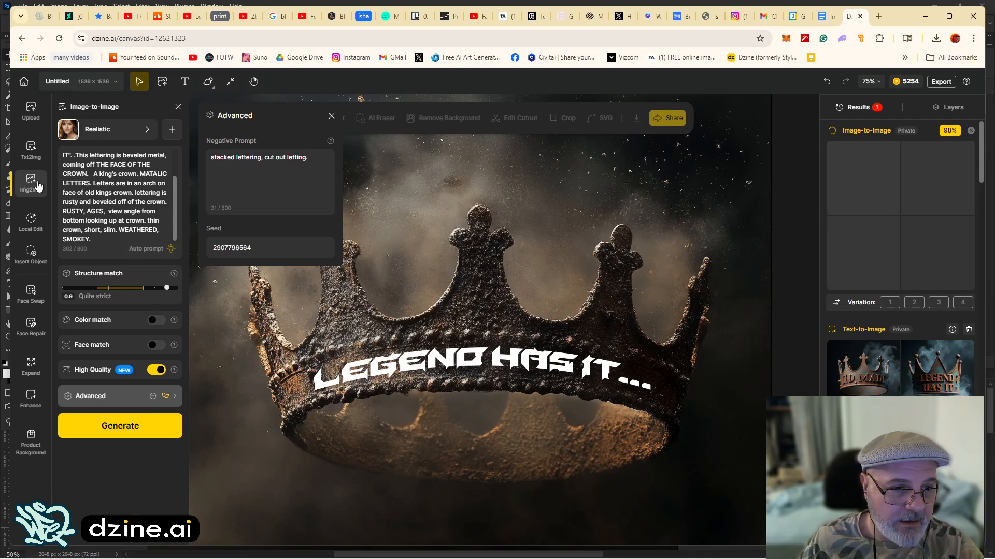
Switch the Text-to-Image style to Dzine Jewelry v1 and generate new crowns from the existing prompt.
left_click(32, 151)
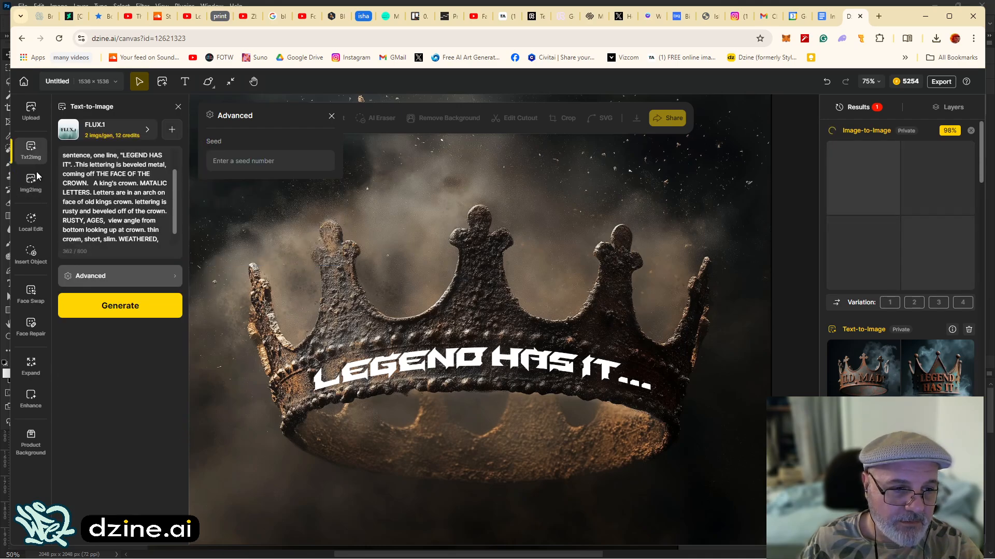
left_click(84, 131)
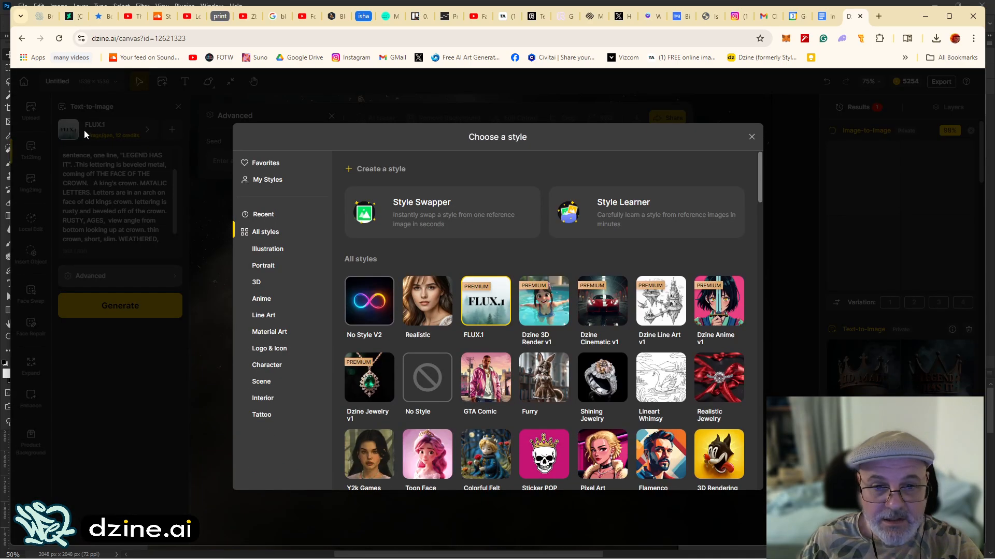
left_click(426, 308)
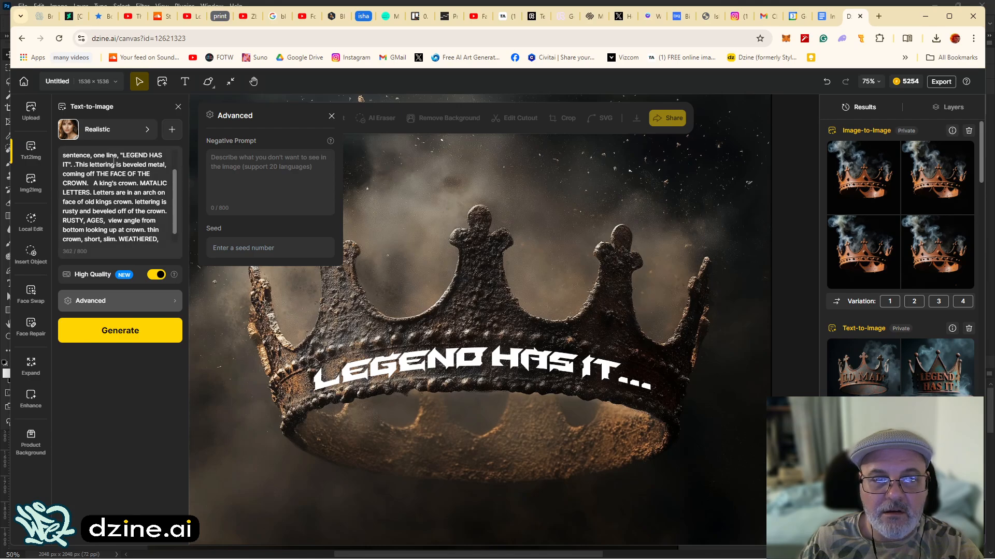
left_click(120, 131)
left_click(366, 380)
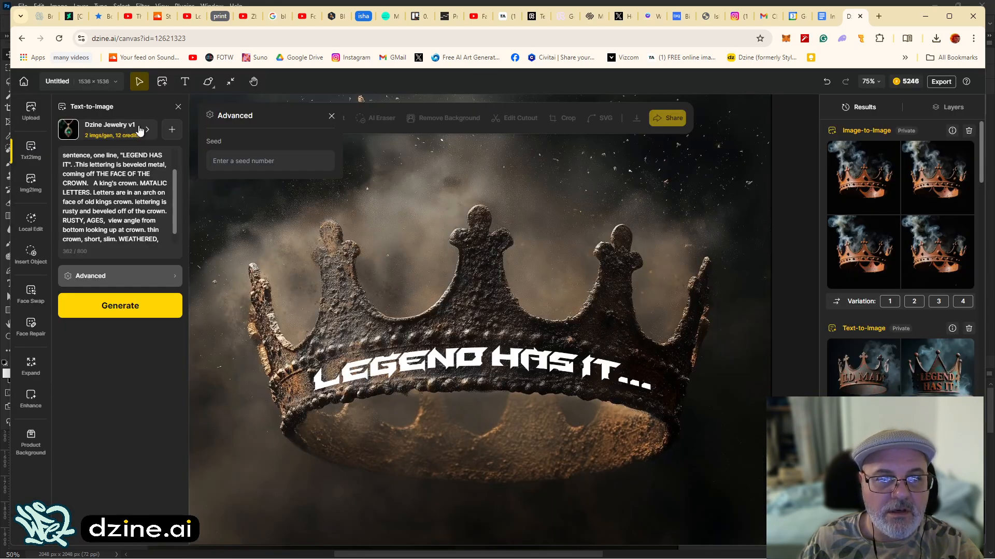
left_click(105, 313)
Set Image-to-Image to the 3D style Shining Jewelry with a style intensity of 0.7 and generate new crowns.
left_click(26, 186)
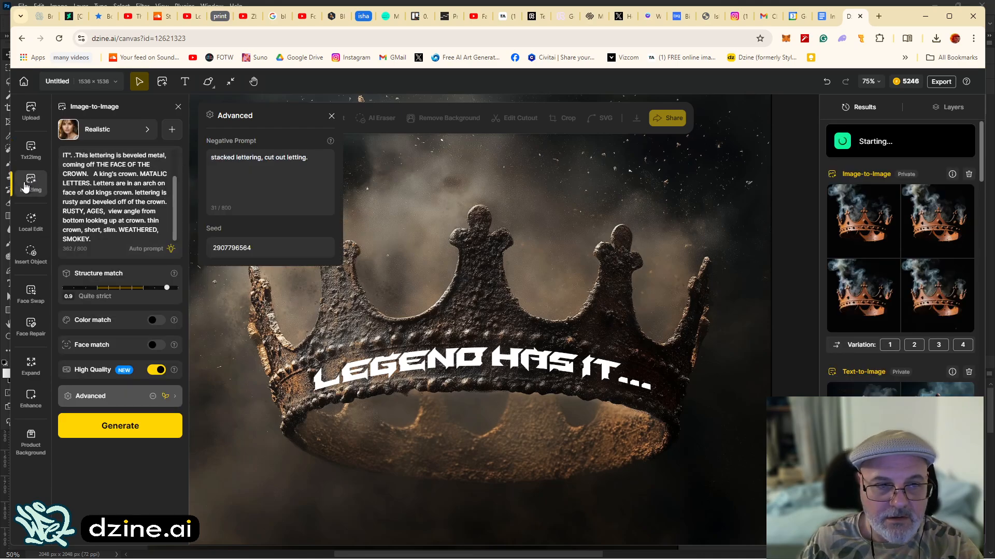
left_click(101, 129)
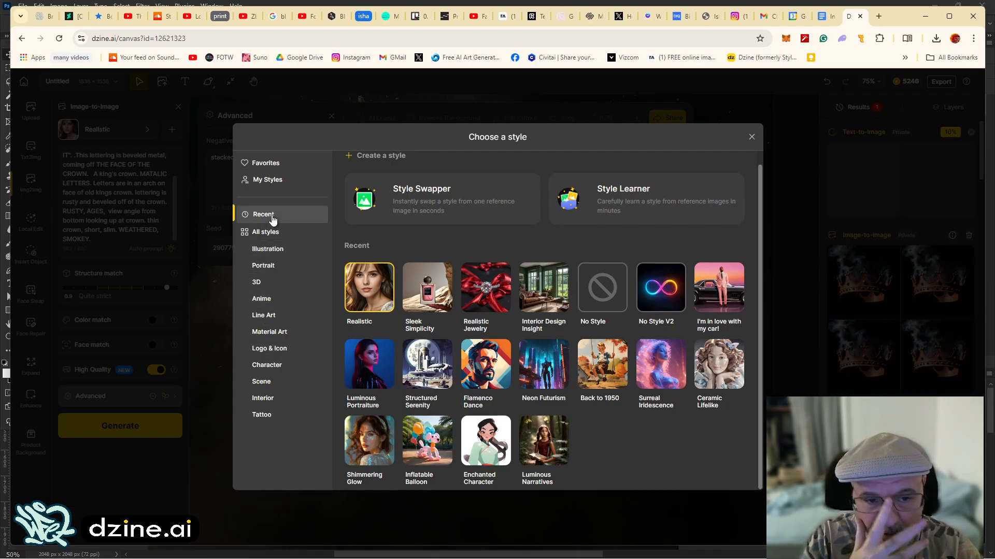
left_click(265, 250)
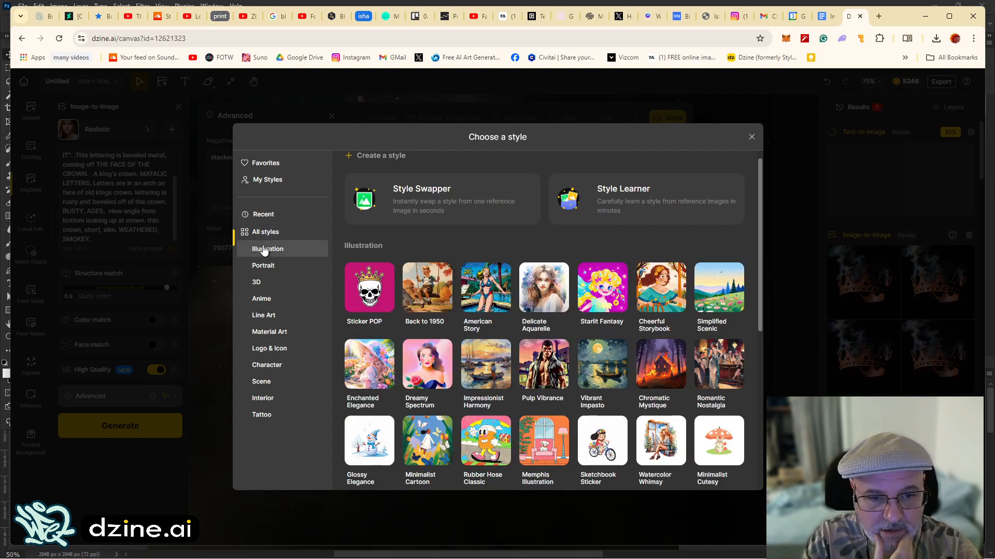
left_click(257, 284)
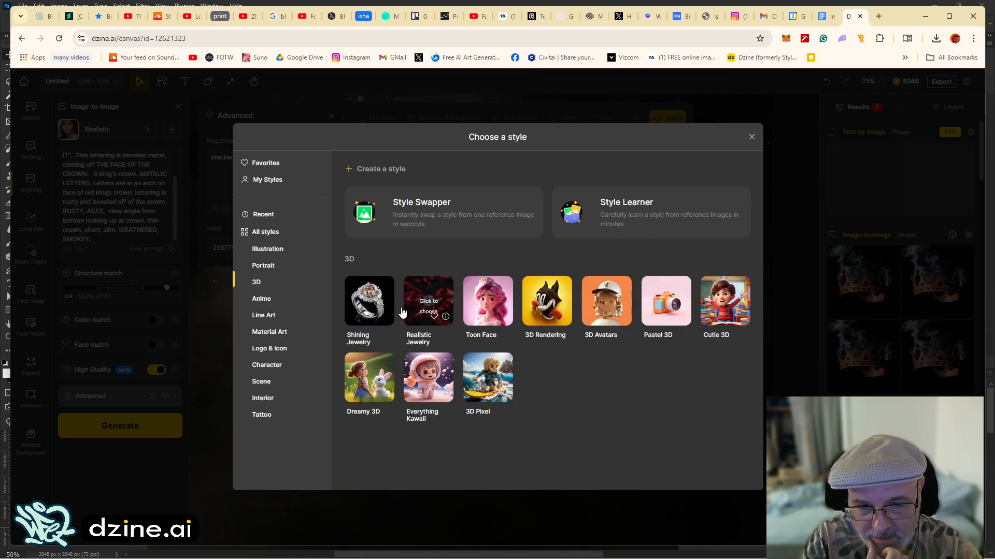
left_click(370, 302)
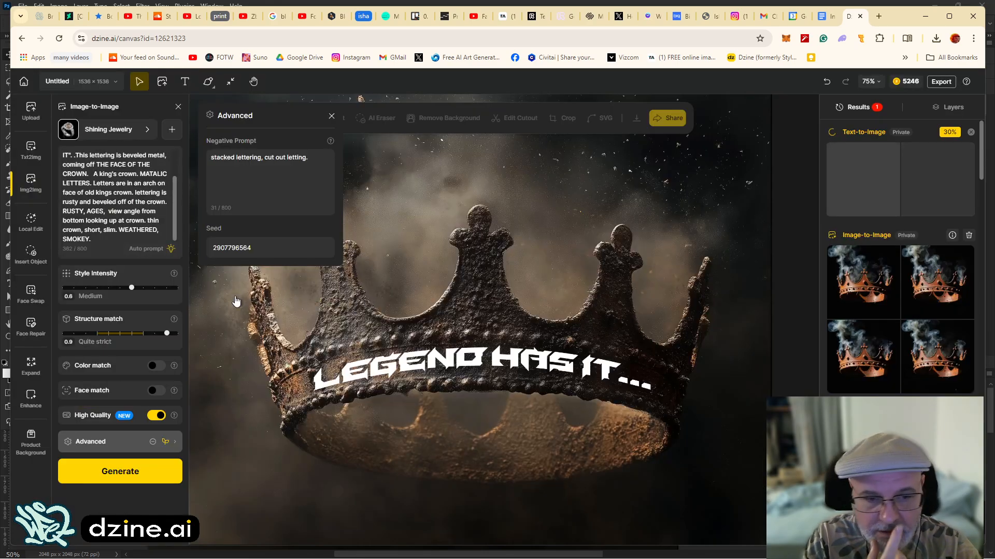
mouse_move(146, 292)
left_mouse_down()
mouse_move(166, 288)
mouse_move(144, 289)
left_mouse_up()
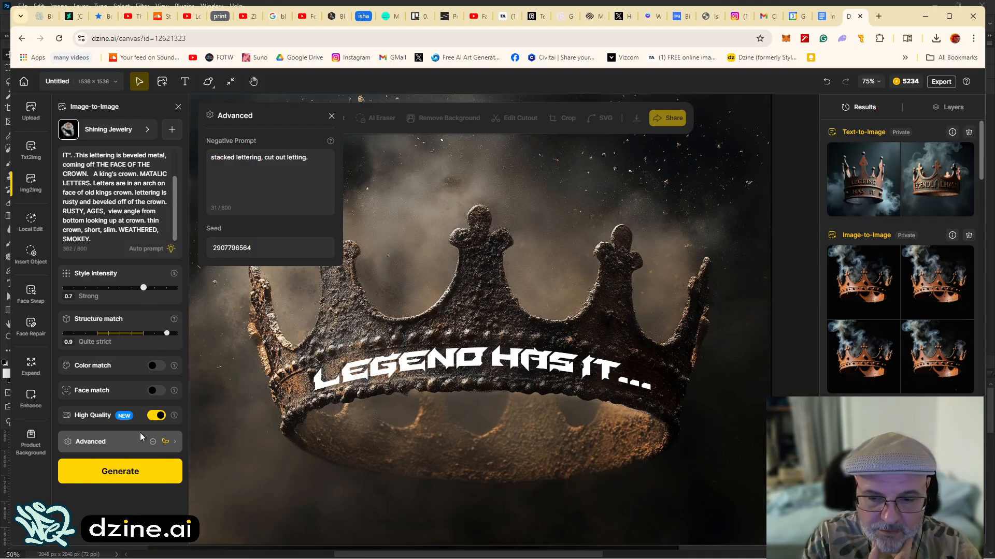
left_click(114, 472)
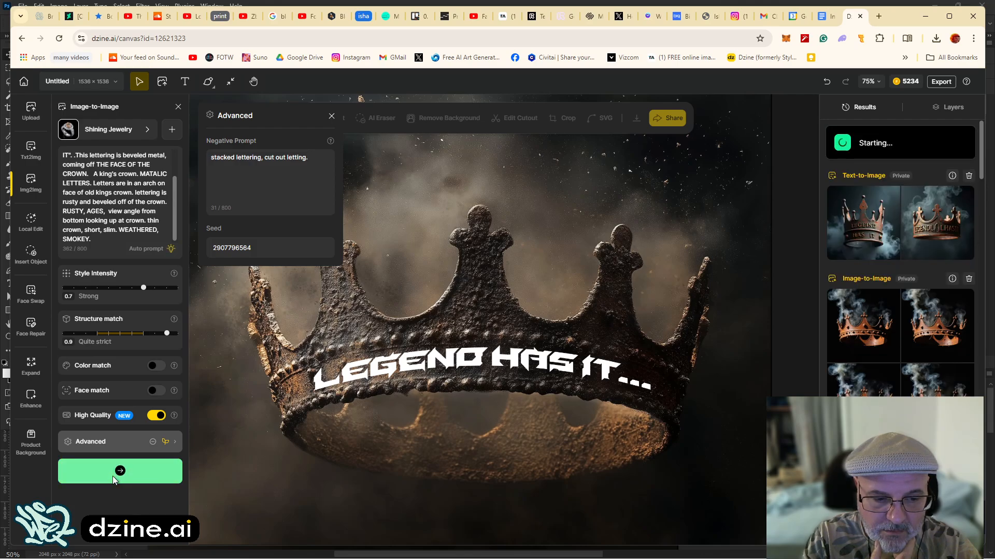
Preview the smoky orange crowns from the Realistic Image-to-Image generation one by one.
mouse_move(864, 433)
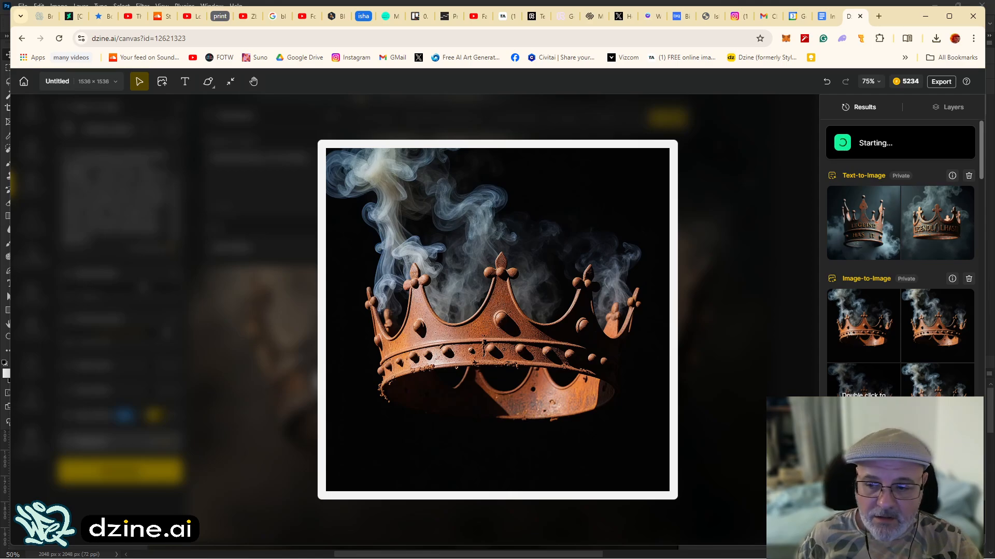
scroll(863, 267, "down", 1)
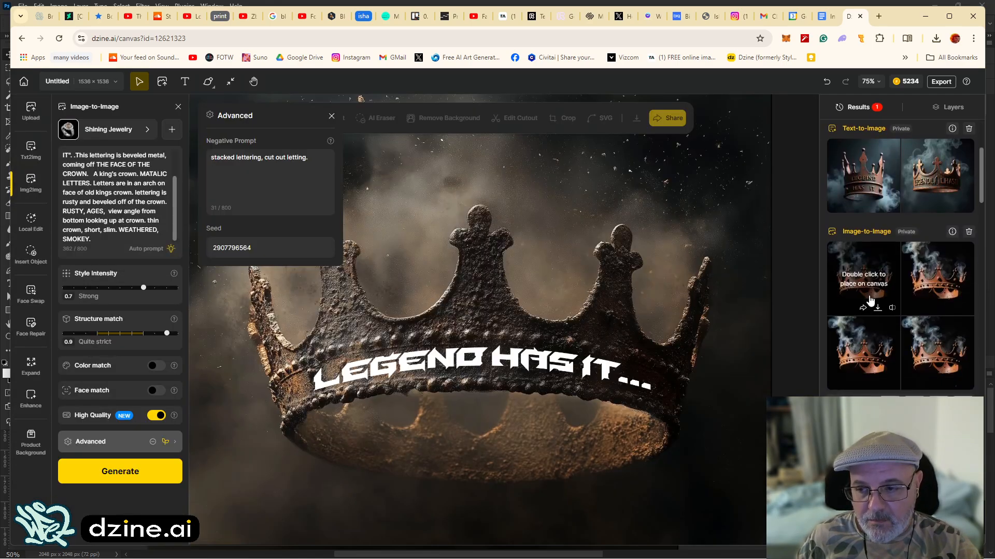
left_click(863, 269)
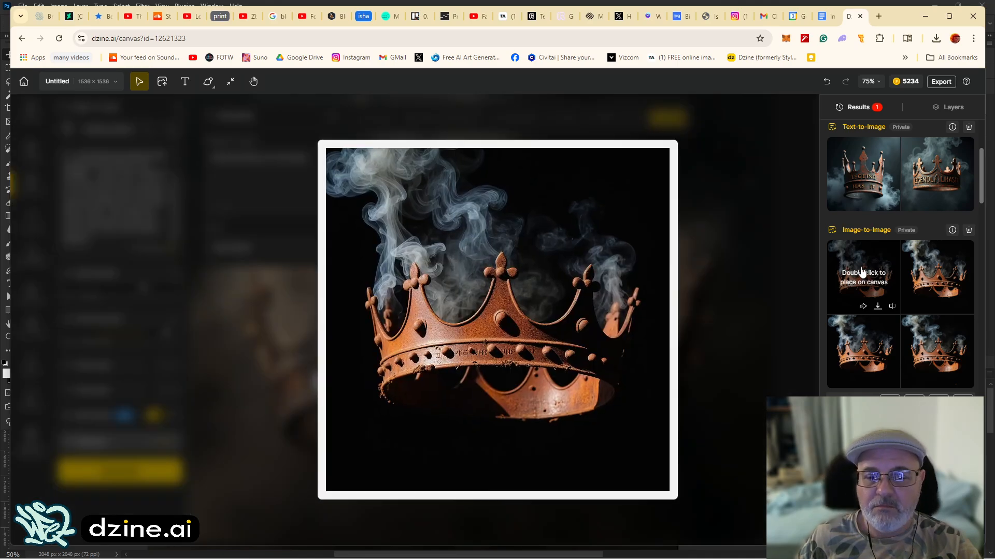
left_click(917, 282)
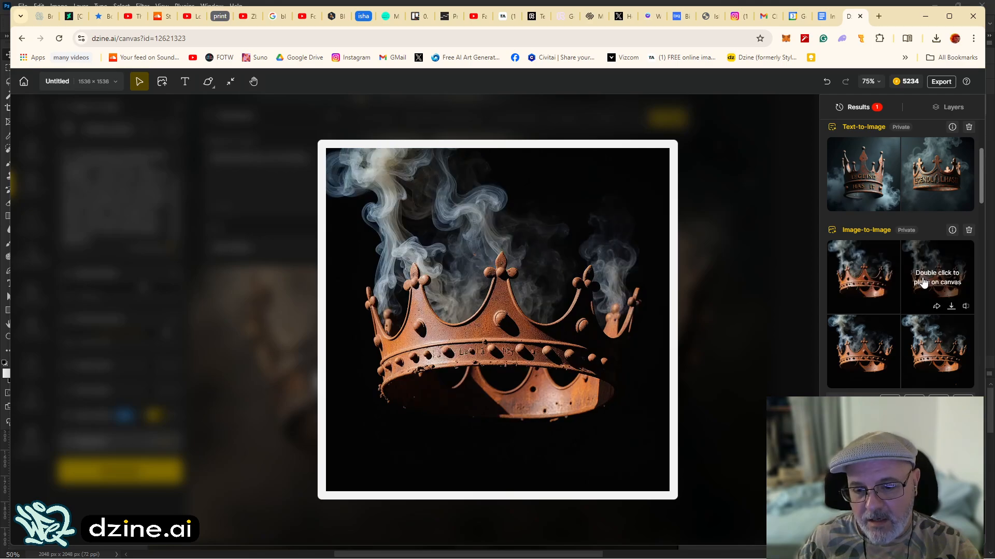
Preview the remaining smoky orange Image-to-Image crowns and the earlier Text-to-Image "LEGEND HAS IT" crowns in the results.
left_click(932, 344)
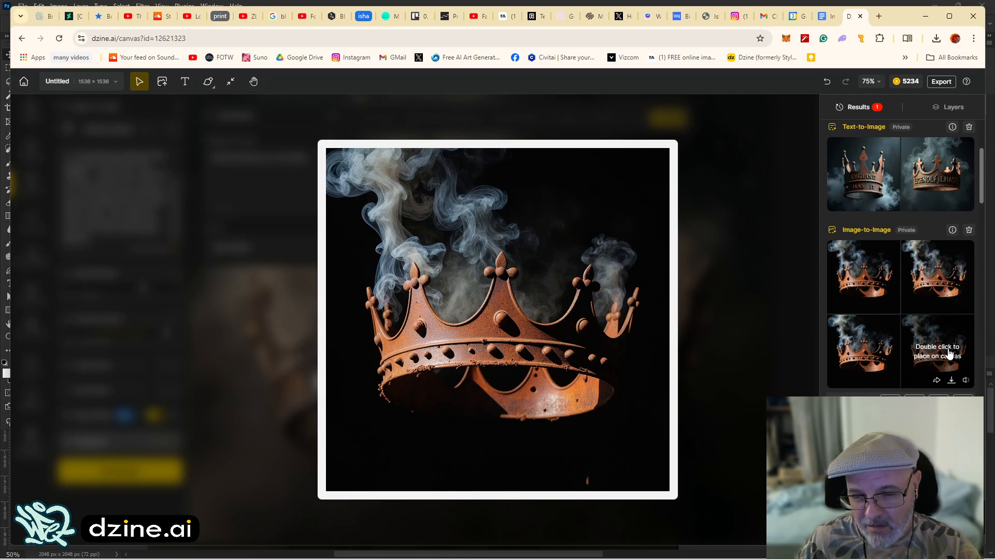
left_click(880, 347)
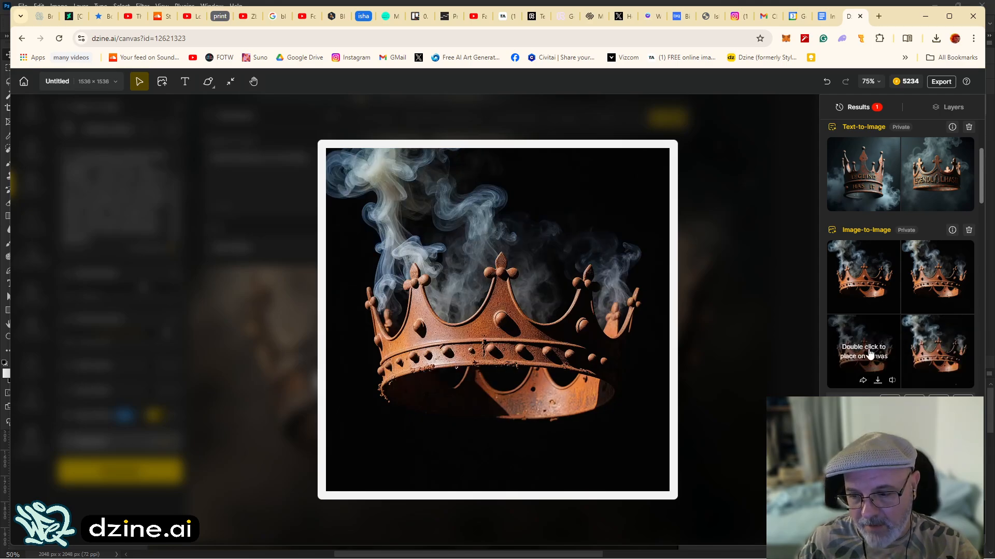
scroll(880, 358, "down", 3)
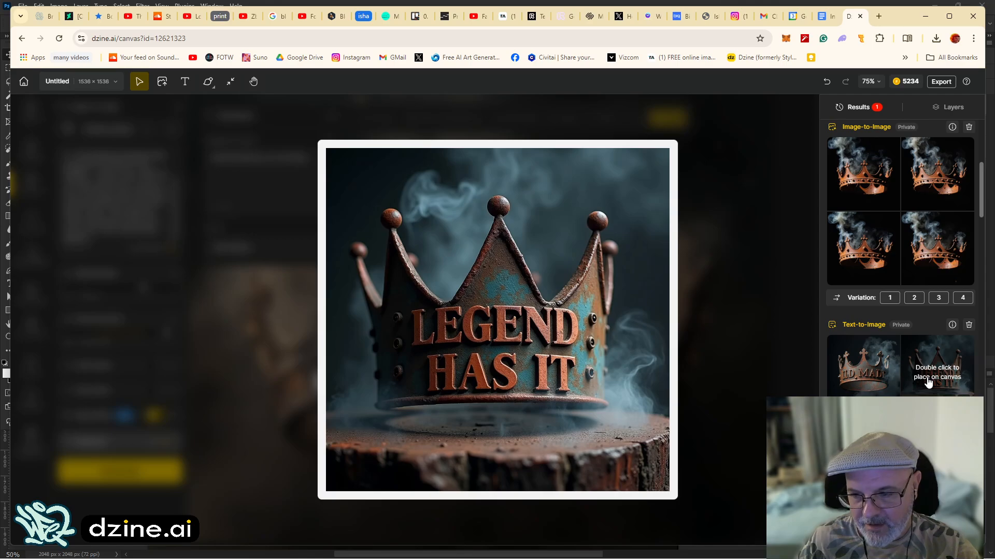
double_click(927, 382)
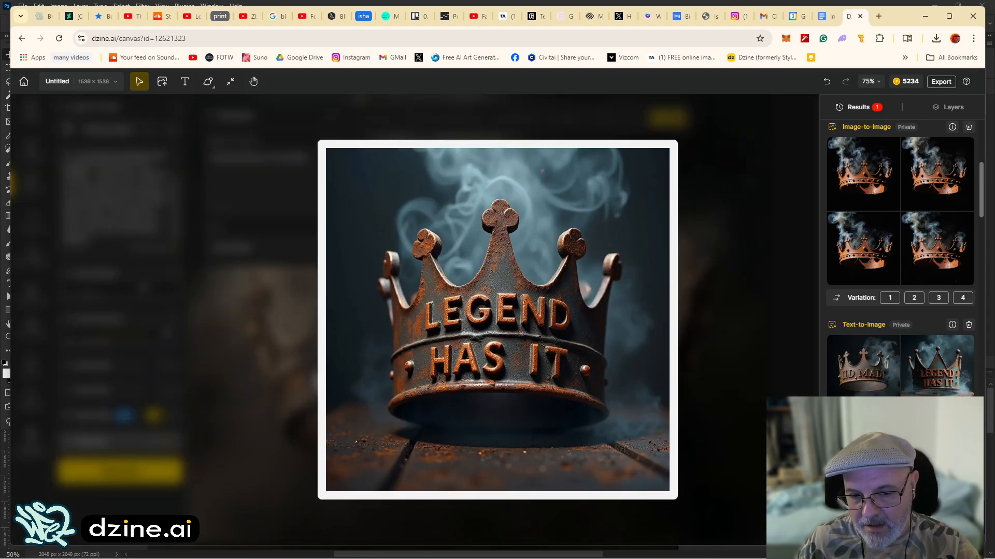
Place the dark rusty crown with two-line "LEGEND HAS IT" lettering on the canvas and hide its layer.
double_click(864, 440)
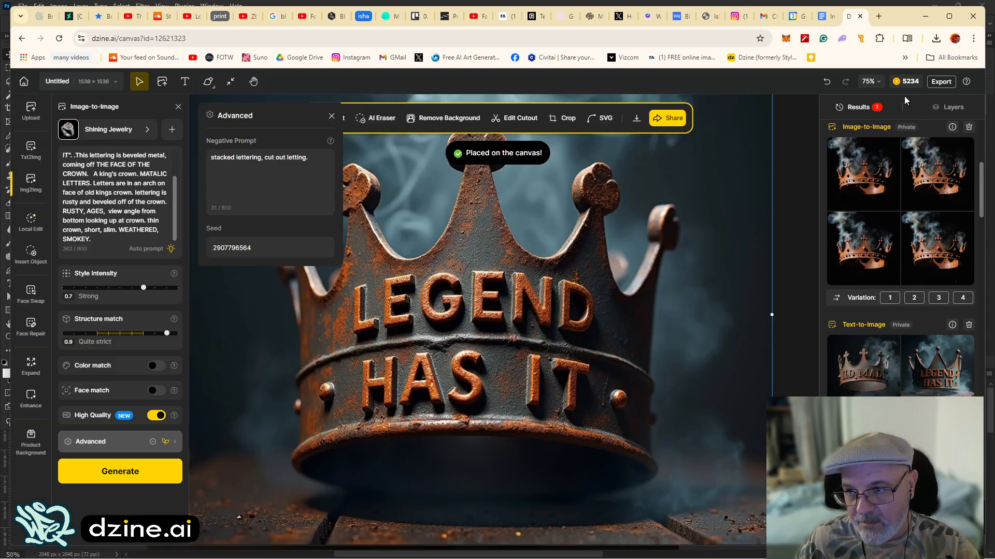
left_click(947, 107)
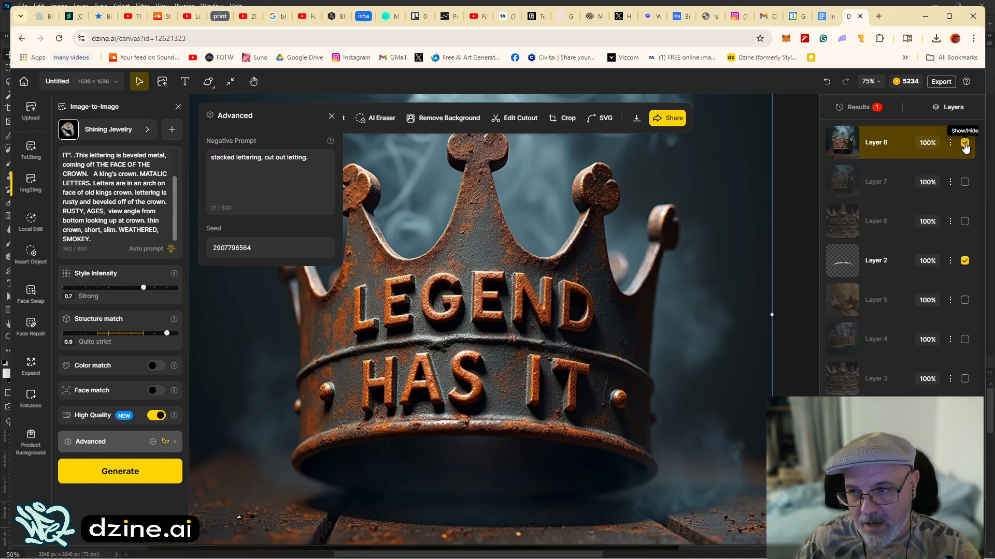
left_click(963, 141)
left_click(856, 108)
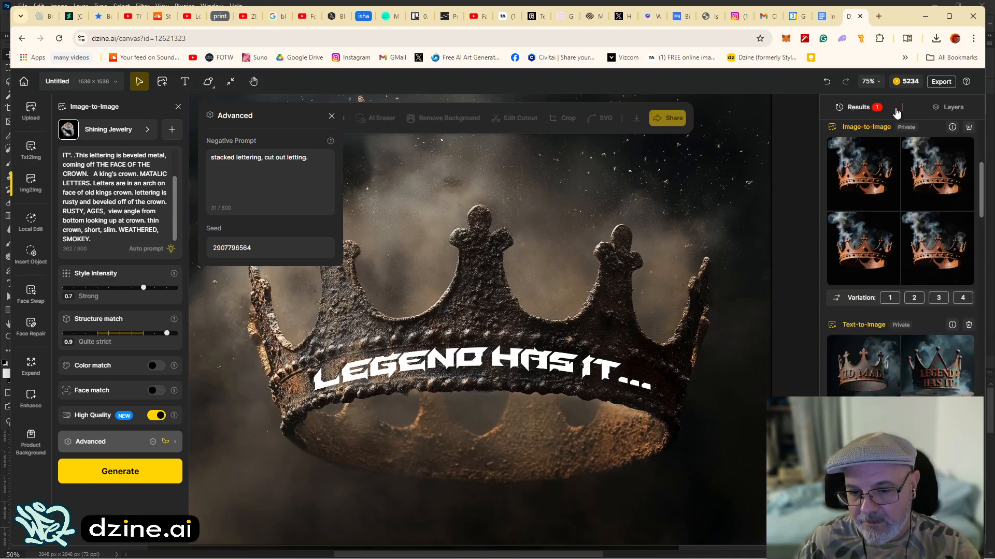
Compare the smoky orange Image-to-Image crowns with the newer Text-to-Image pair generated in the Dzine Jewelry style.
mouse_move(881, 231)
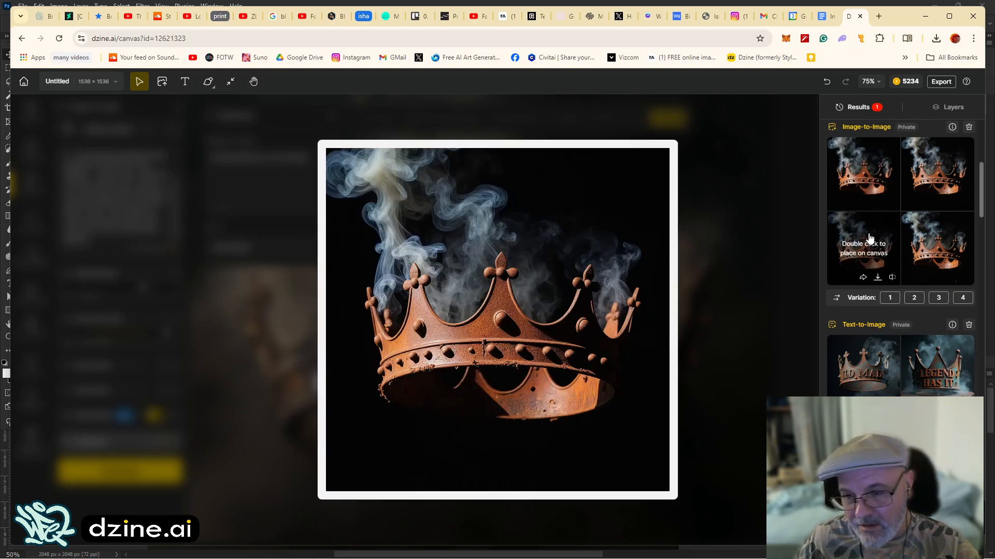
mouse_move(931, 247)
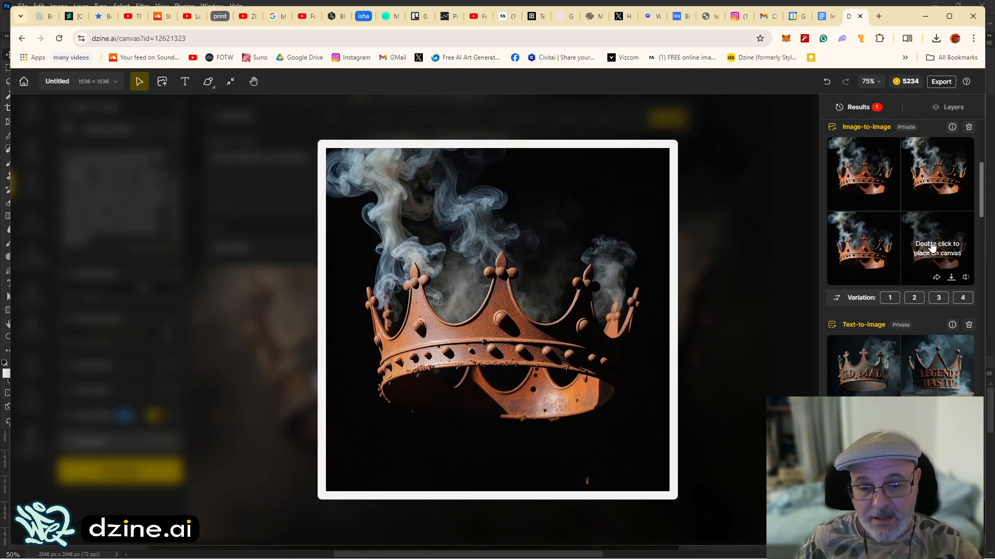
mouse_move(856, 196)
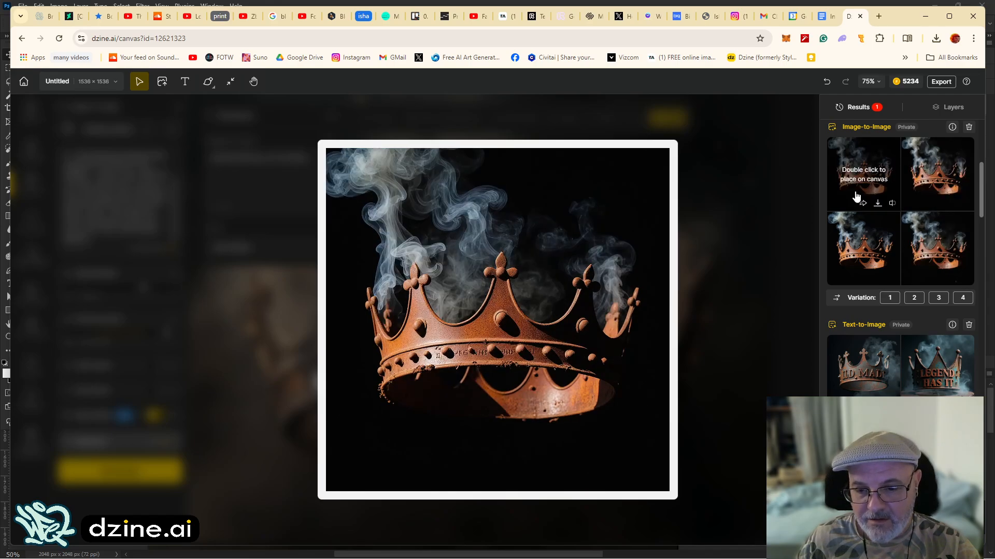
scroll(864, 212, "up", 5)
mouse_move(875, 346)
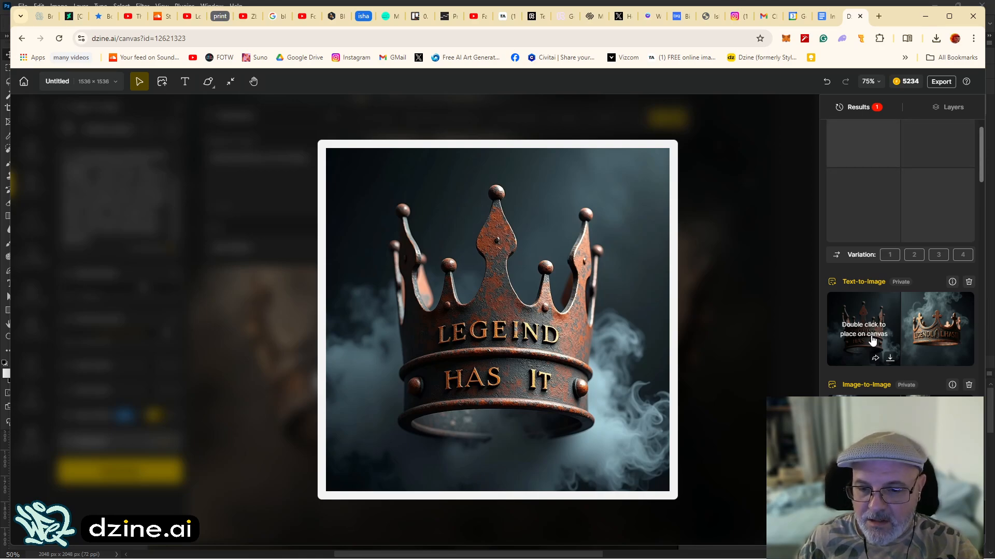
mouse_move(913, 343)
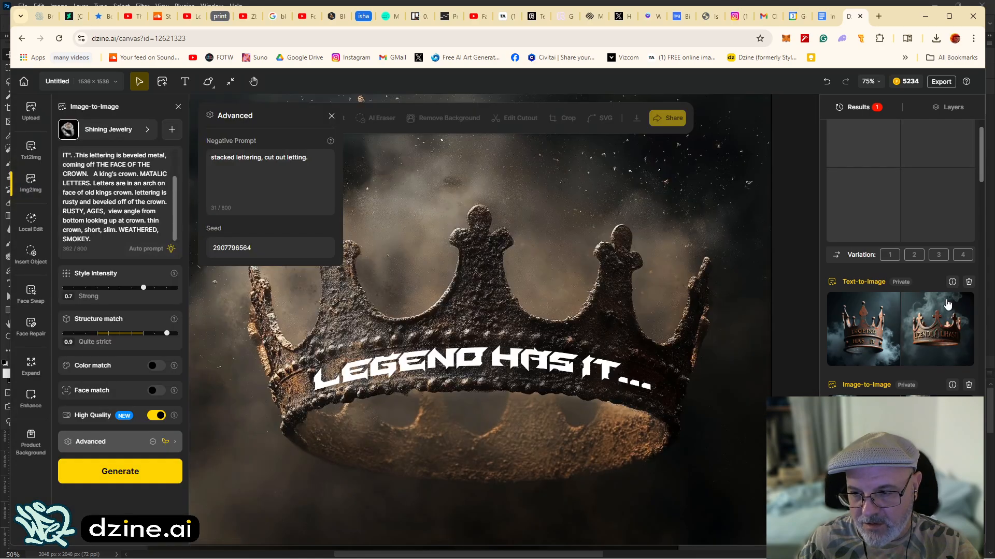
Copy the prompt of the Dzine Jewelry Text-to-Image pair and place its crown with single-line lettering on the canvas.
left_click(953, 284)
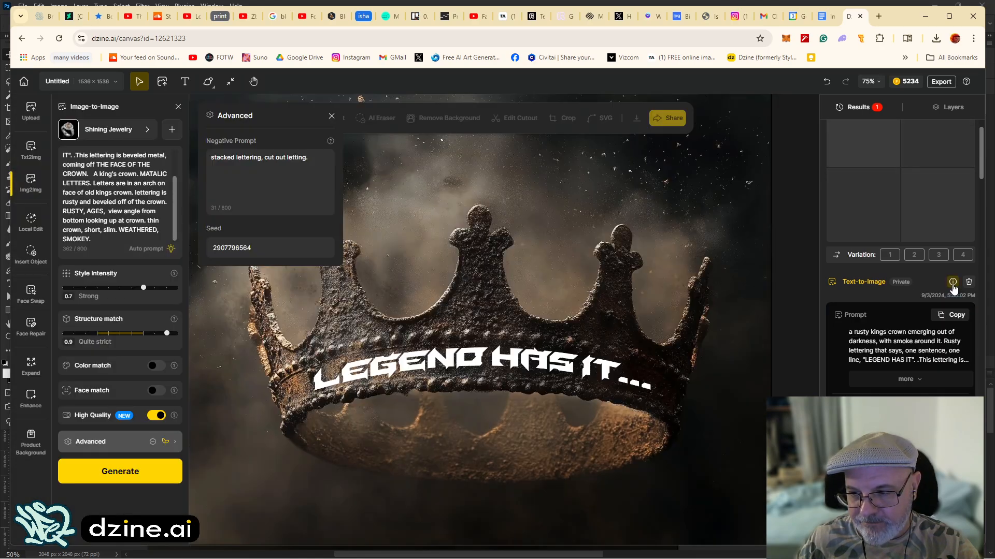
left_click(953, 315)
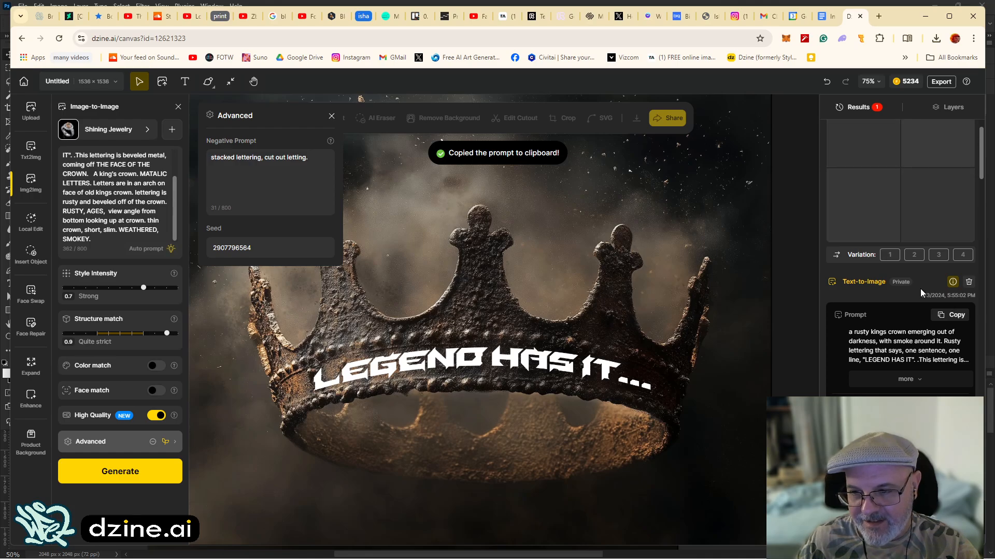
left_click(952, 282)
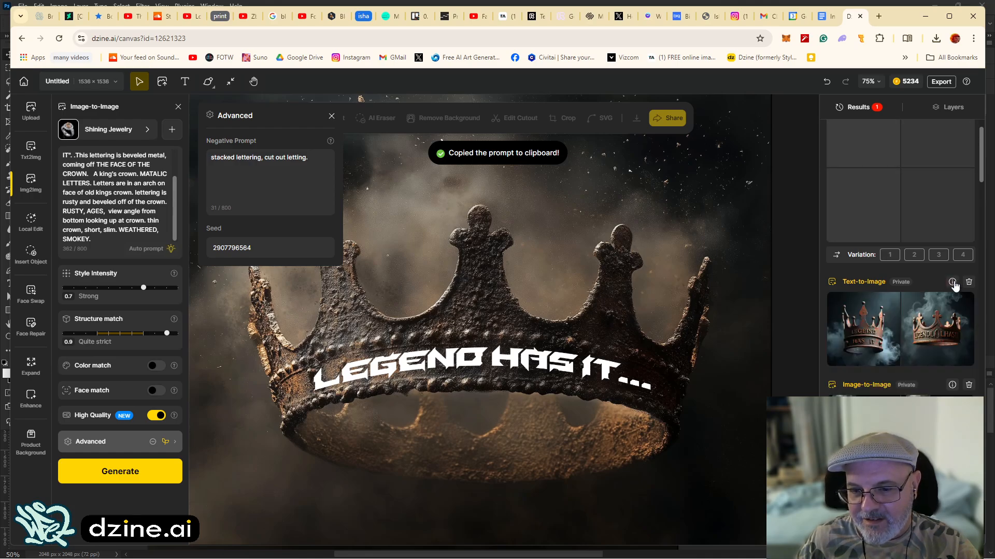
mouse_move(932, 342)
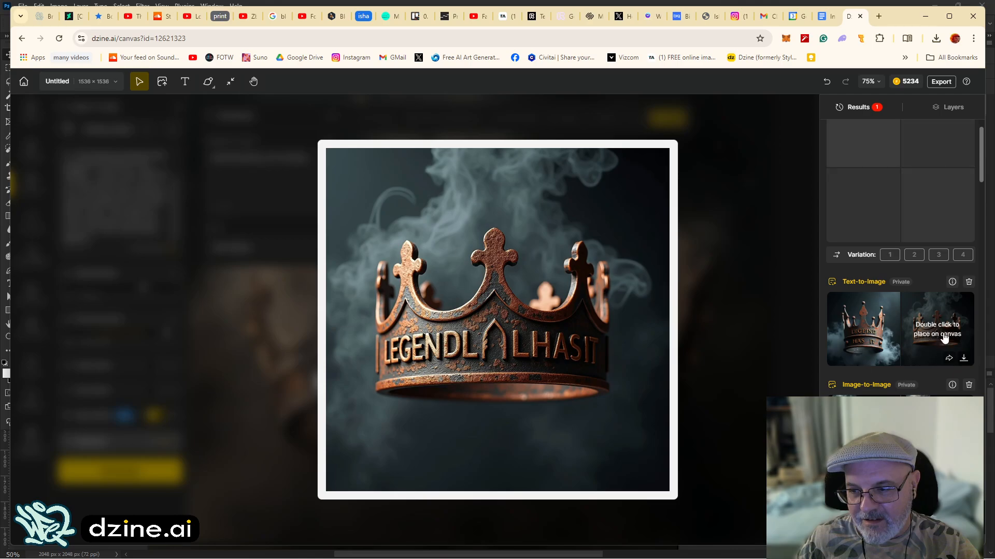
double_click(934, 337)
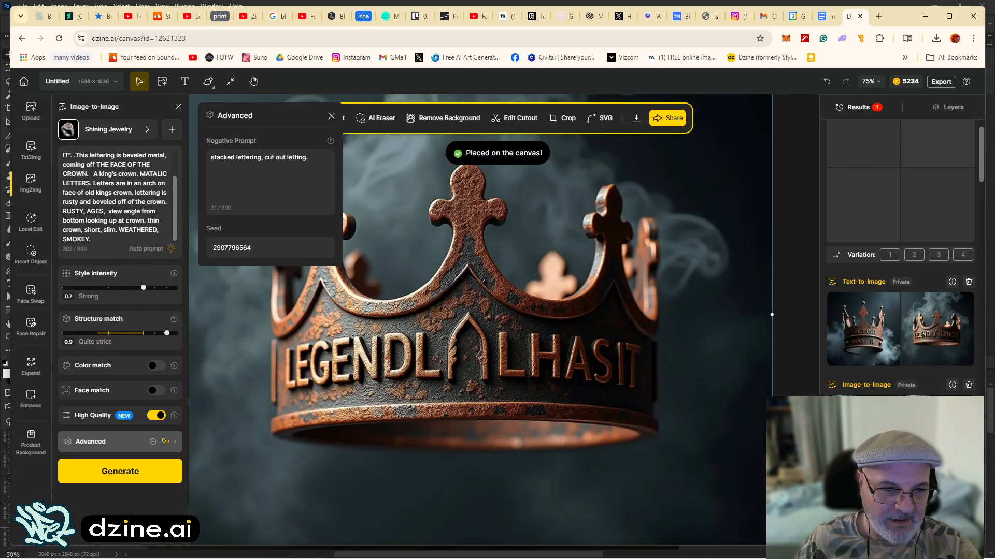
Generate new Text-to-Image crowns from the existing prompt with the Dzine Jewelry v1 style.
left_click(31, 151)
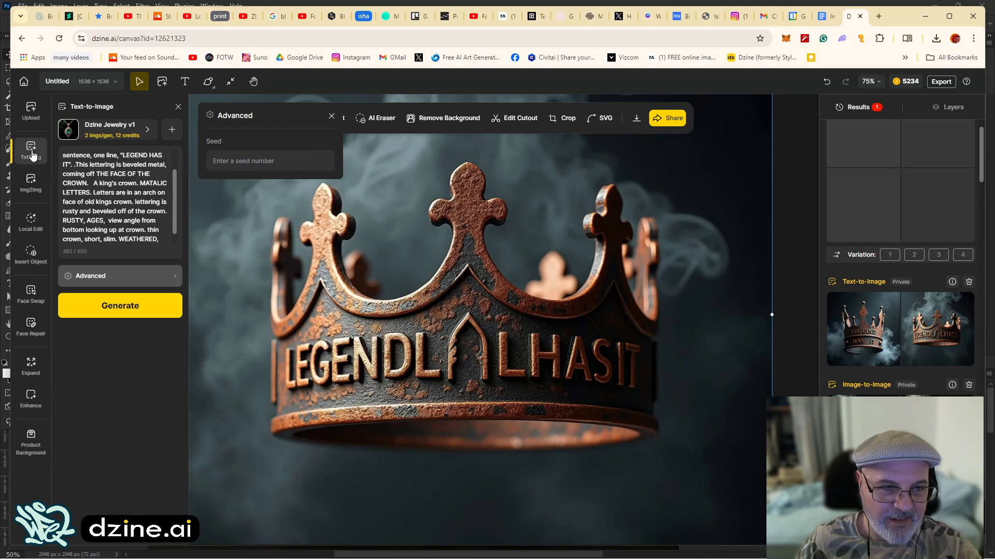
left_click(117, 306)
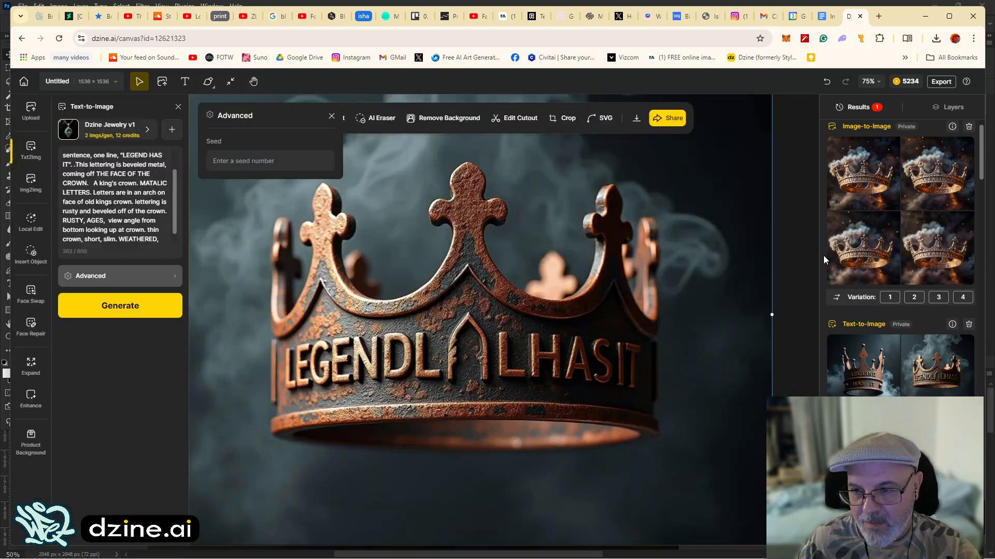
Preview the Shining Jewelry Image-to-Image crowns and show that generation's prompt and negative prompt details.
mouse_move(846, 365)
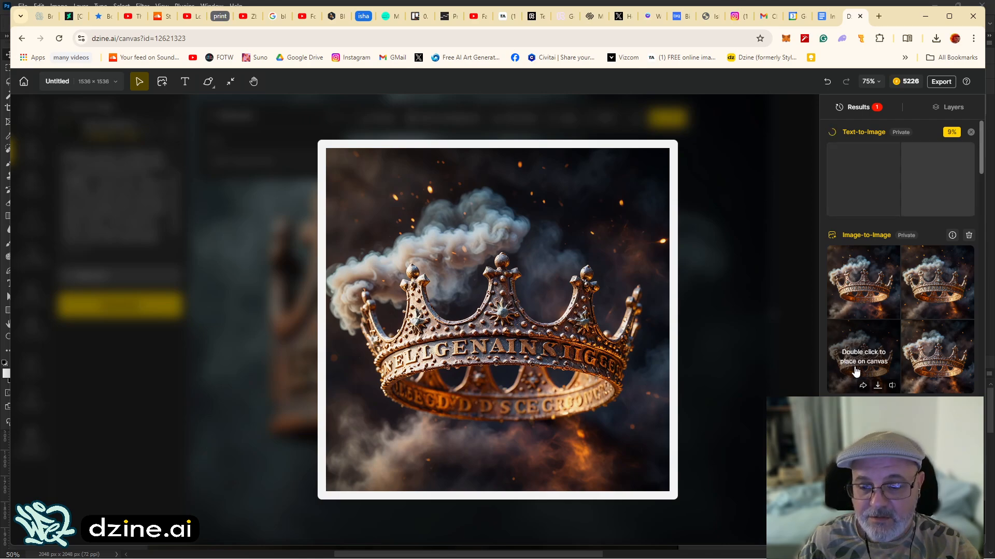
mouse_move(931, 372)
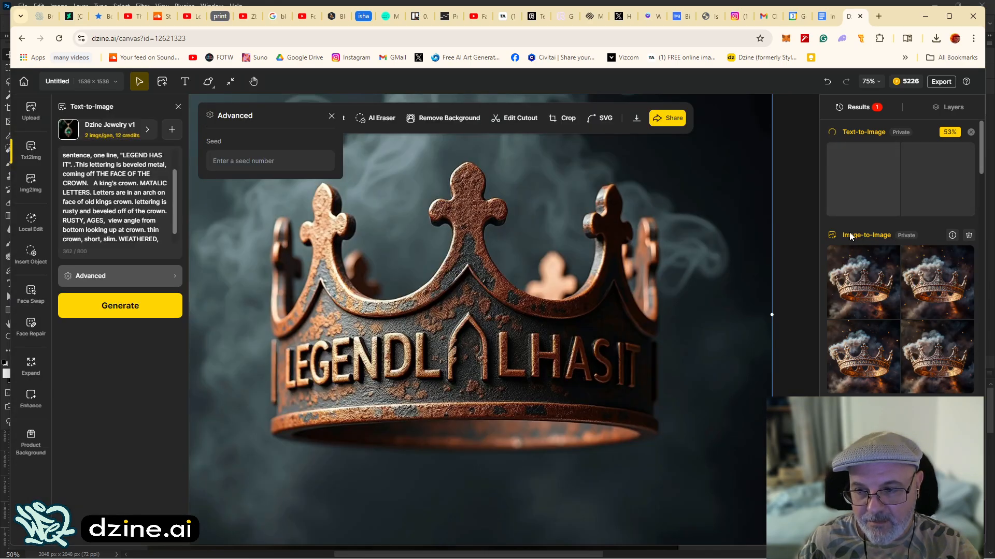
mouse_move(952, 237)
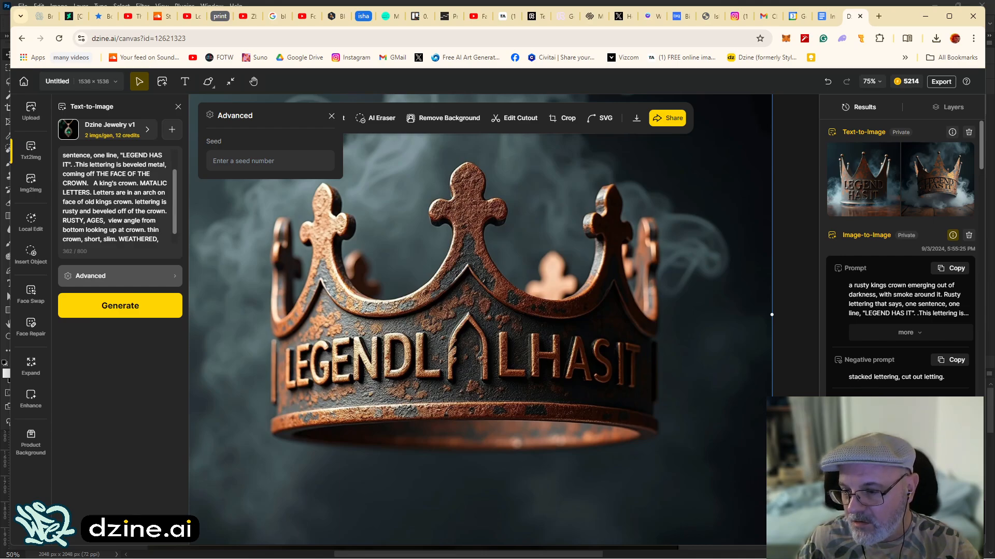
left_click(111, 129)
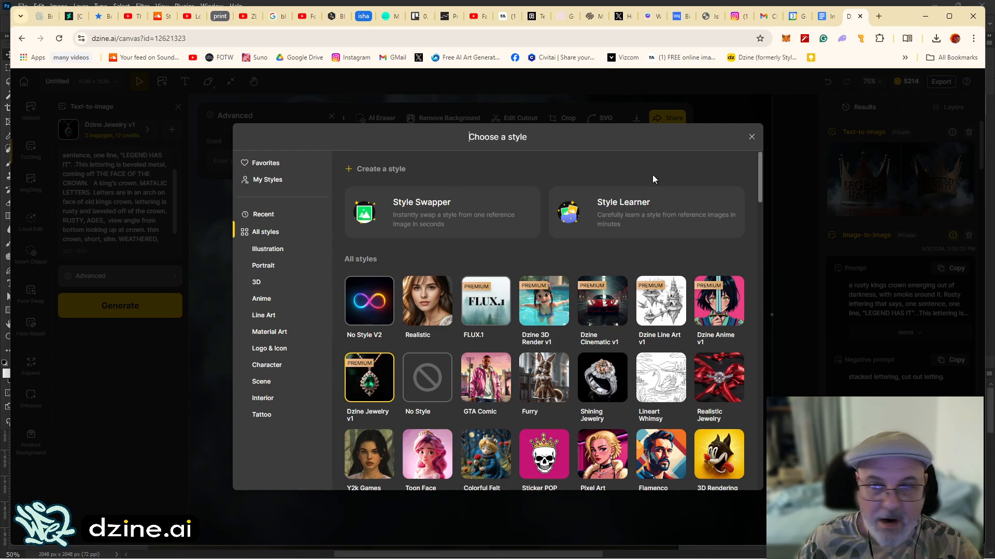
left_click(751, 137)
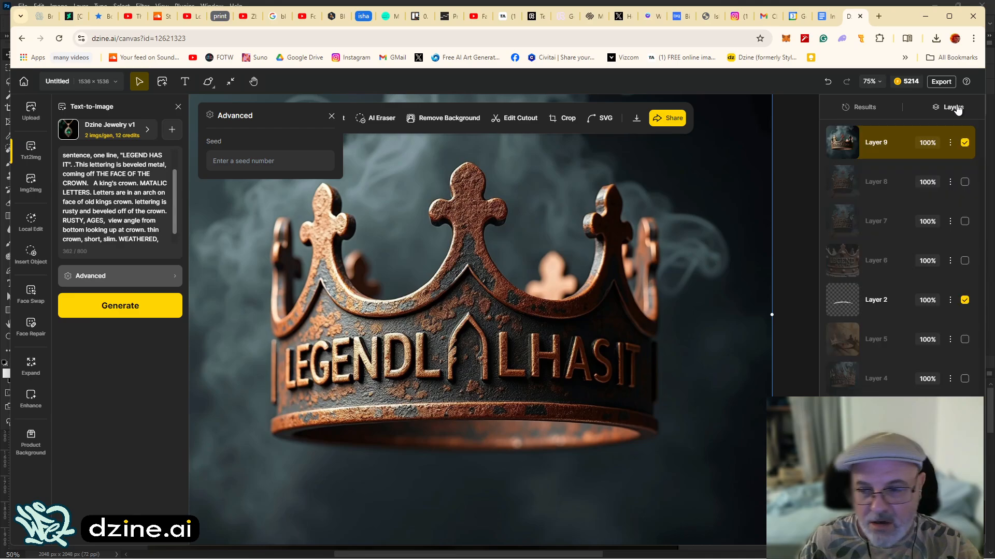
left_click(951, 107)
left_click(861, 107)
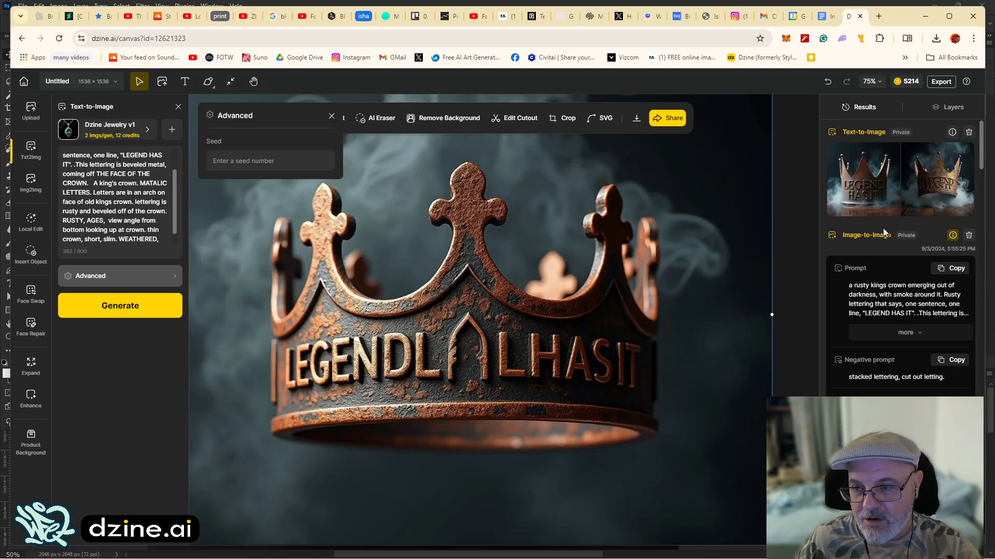
Collapse the Image-to-Image generation details and examine the lettering on its fiery, smoky crowns one by one.
left_click(952, 235)
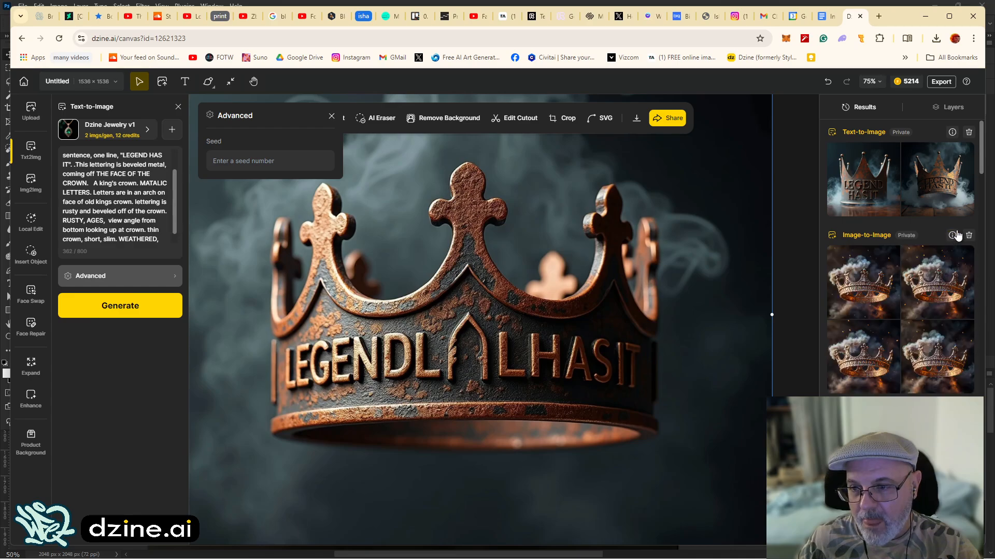
mouse_move(861, 288)
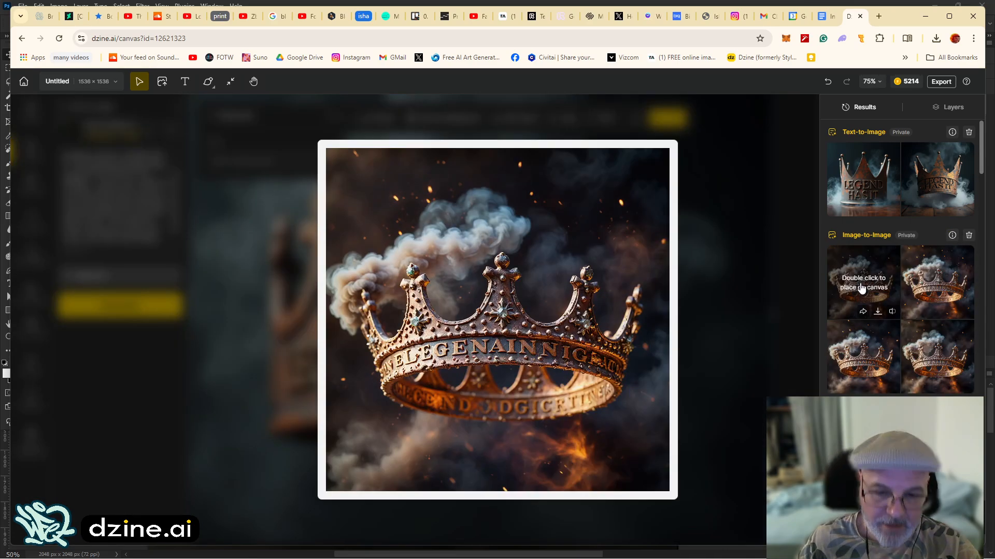
mouse_move(946, 293)
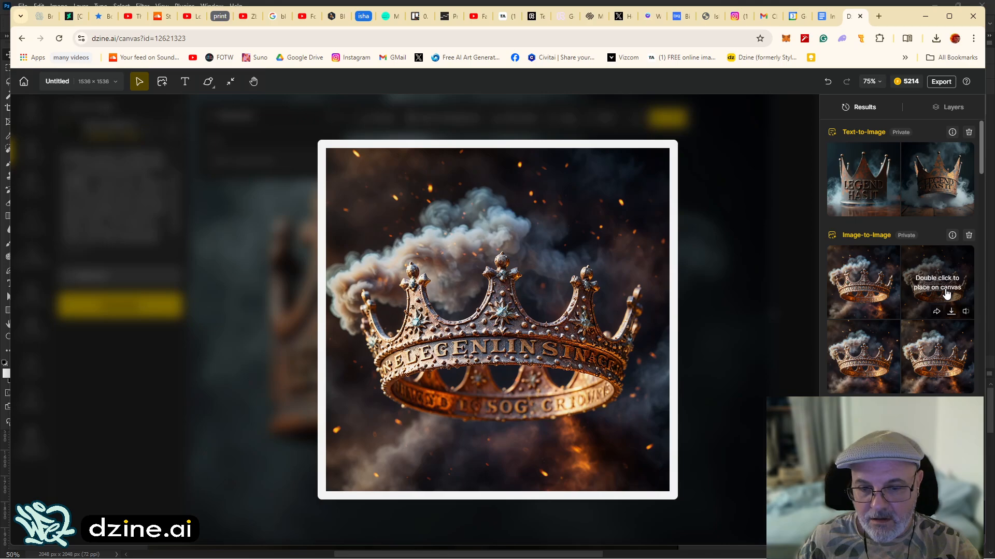
mouse_move(946, 346)
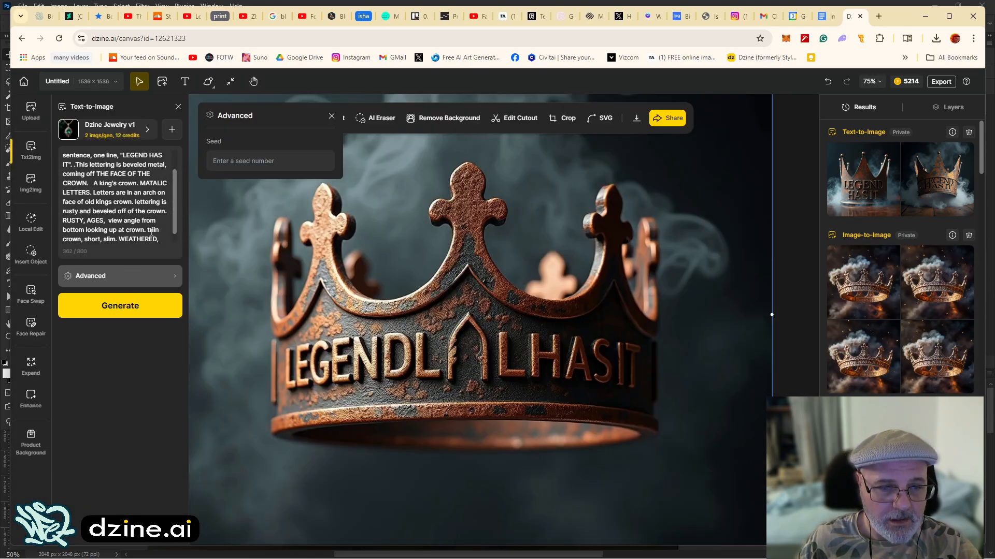
Keep the Dzine Jewelry v1 style and generate another pair of Text-to-Image crowns from the same prompt.
left_click(107, 134)
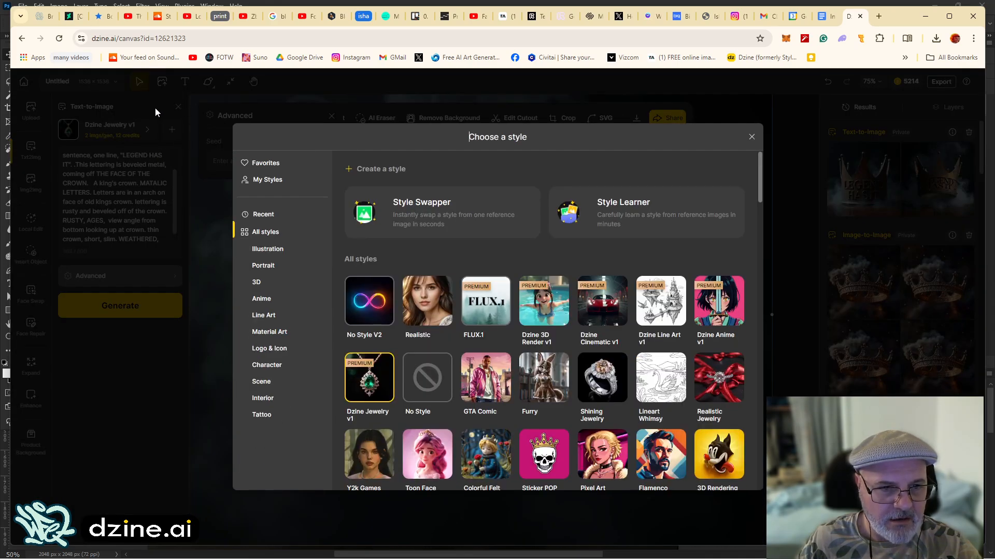
left_click(751, 137)
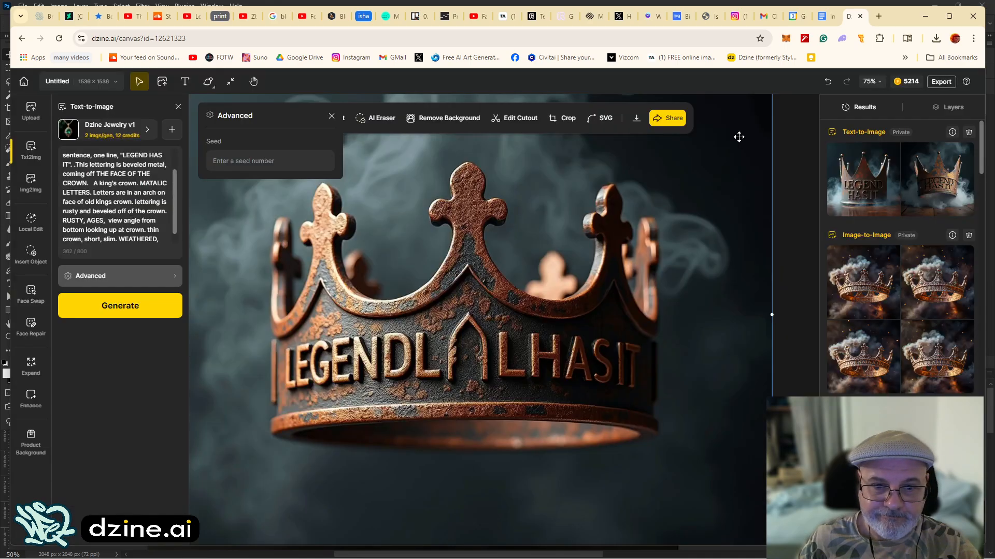
left_click(110, 306)
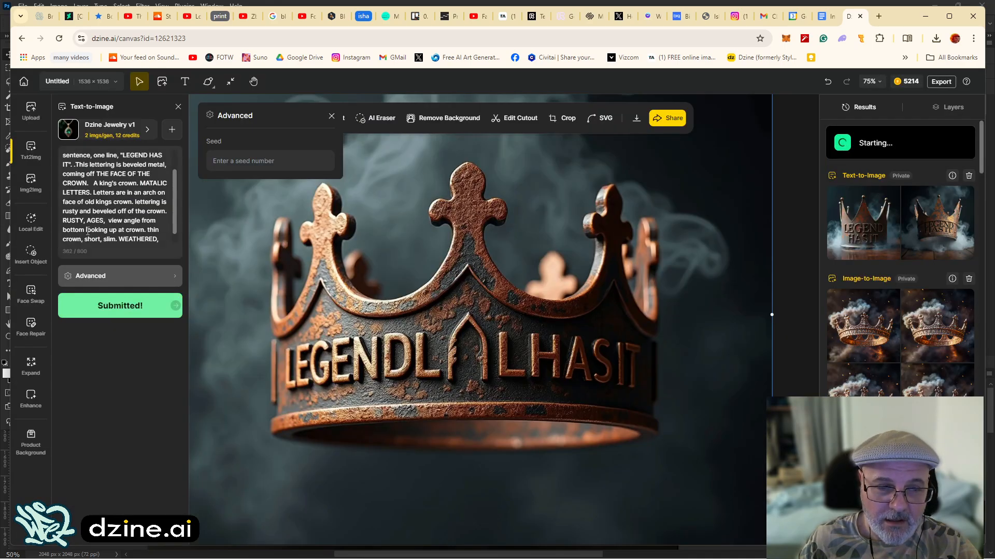
Switch the Text-to-Image style to the 3D style Shining Jewelry.
left_click(78, 130)
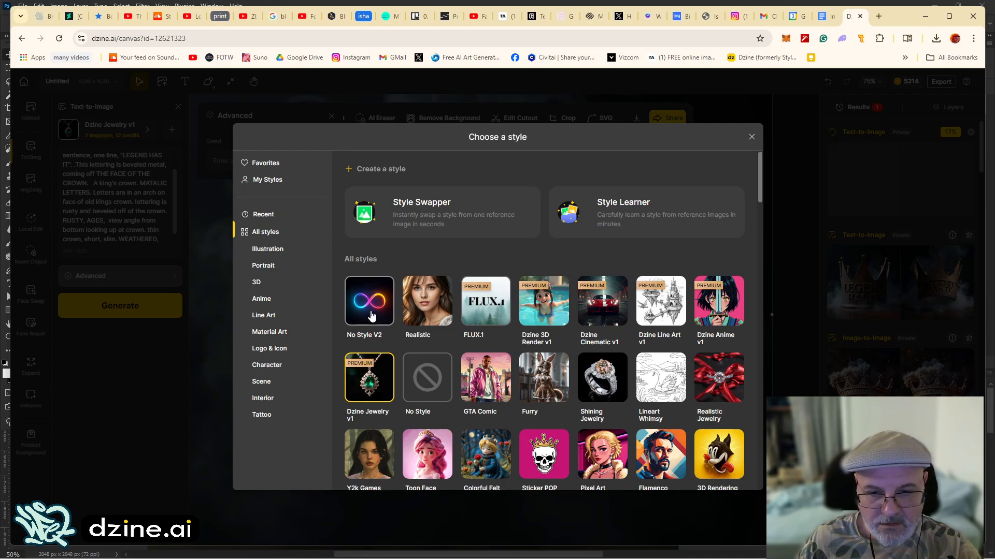
left_click(280, 284)
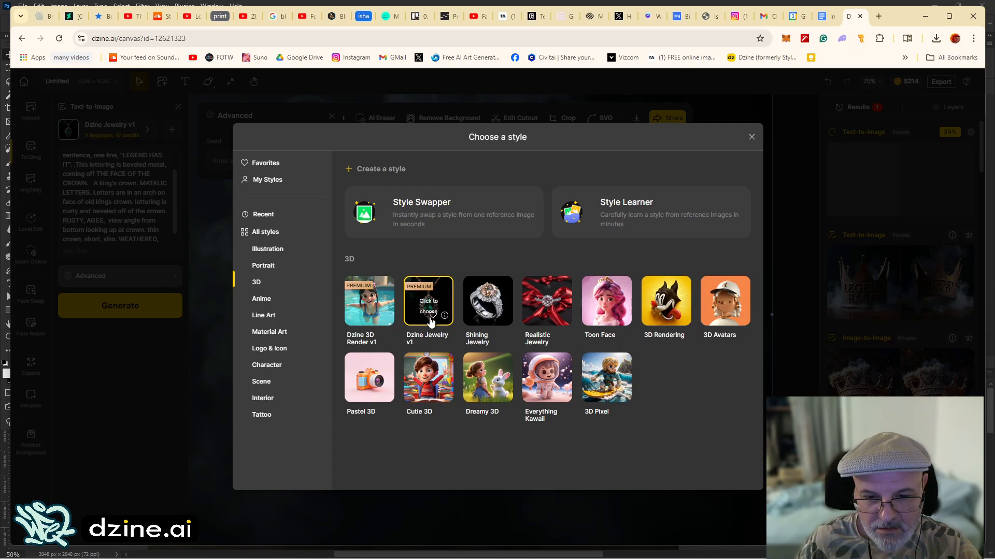
left_click(467, 319)
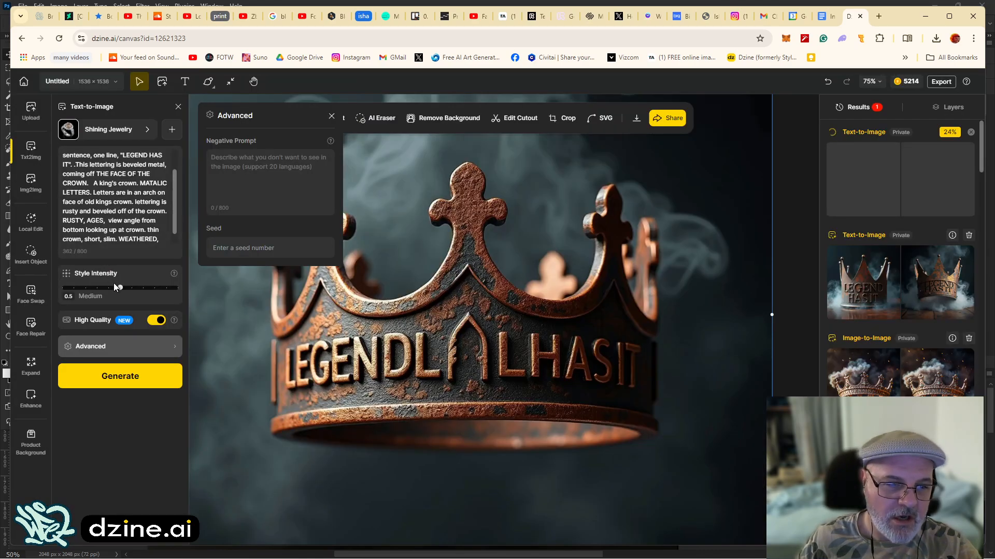
Set the Text-to-Image style intensity to 0.8 and generate crowns in the Shining Jewelry style.
left_click_drag(134, 293, 156, 293)
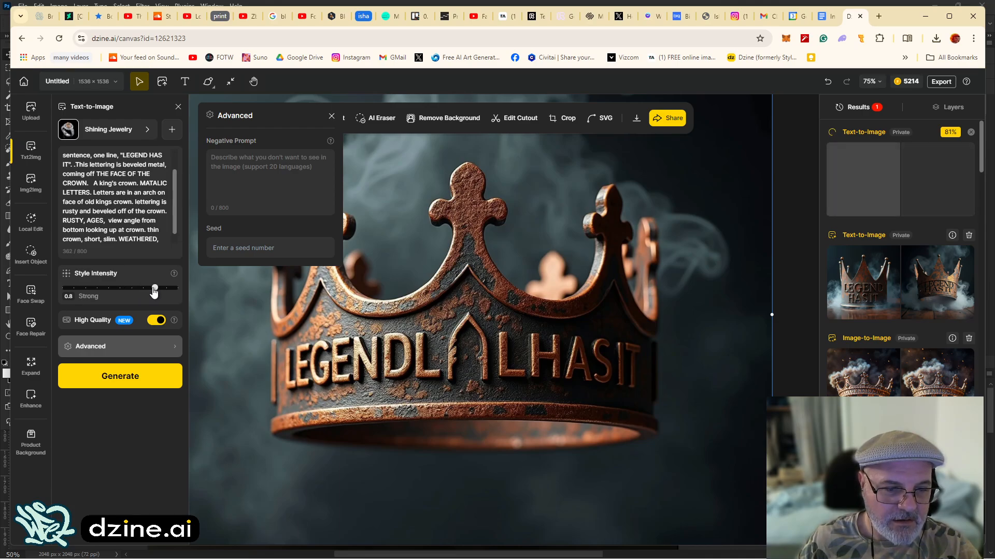
left_click(109, 382)
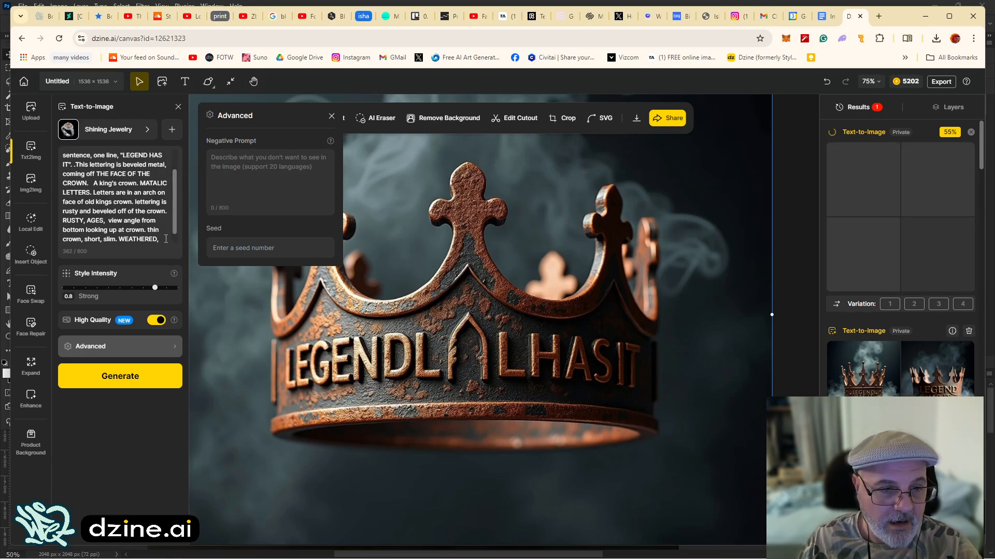
Generate Image-to-Image crowns in the Shining Jewelry style with structure match at 1 and style intensity at 0.9.
left_click(30, 186)
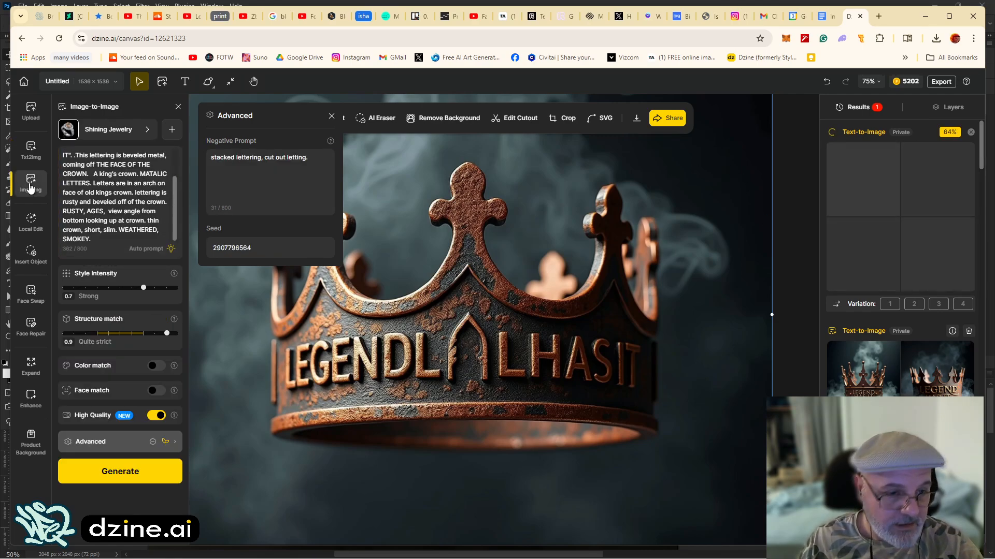
left_click(96, 239)
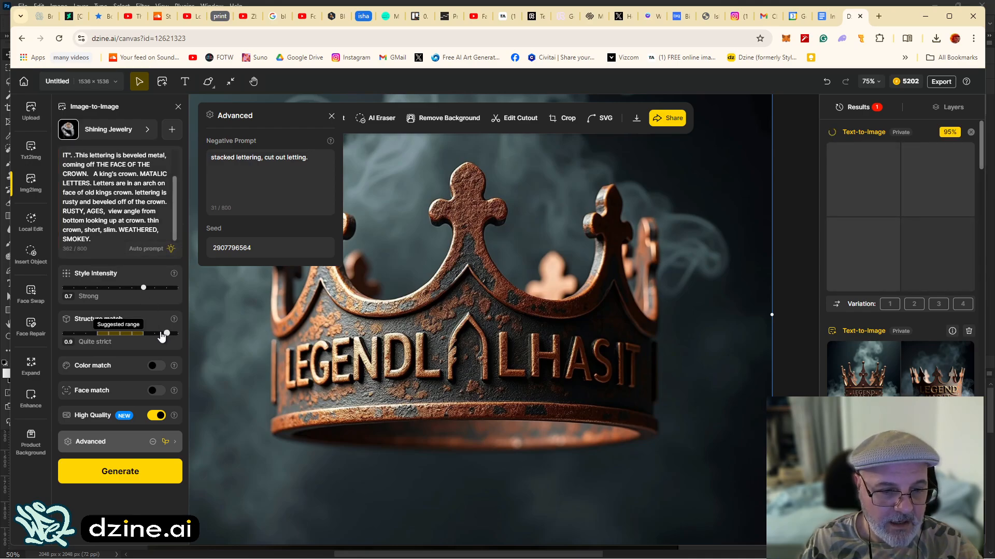
left_click_drag(168, 335, 176, 339)
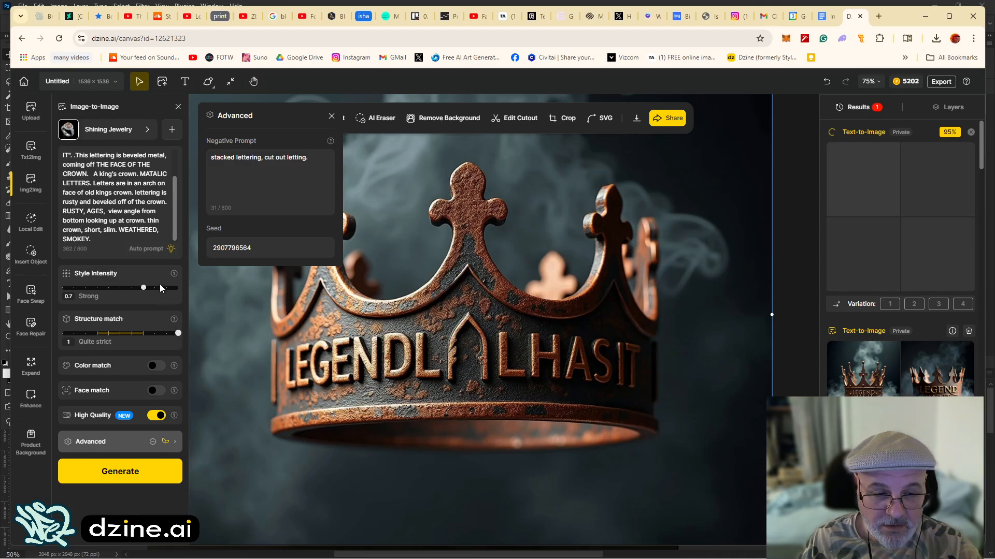
left_click_drag(160, 288, 166, 288)
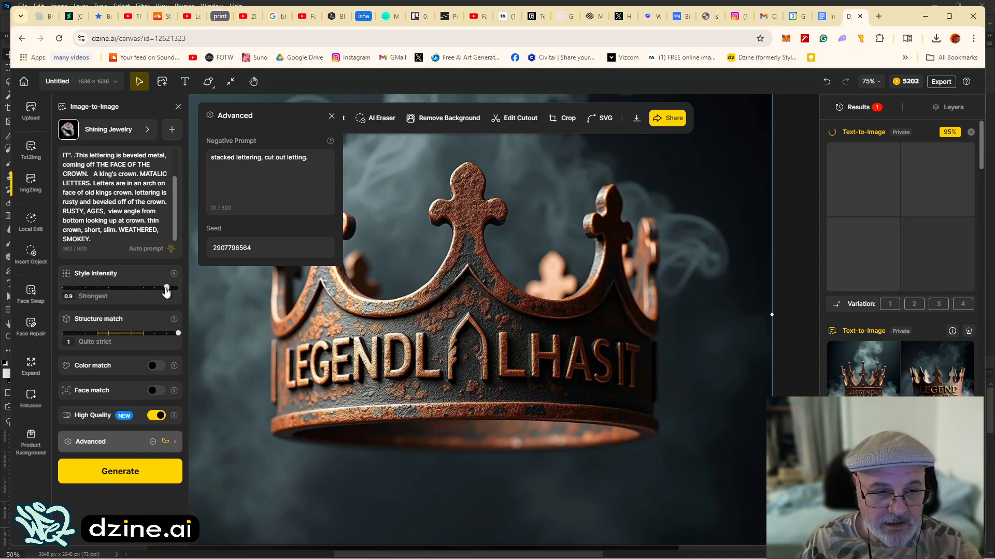
left_click(113, 479)
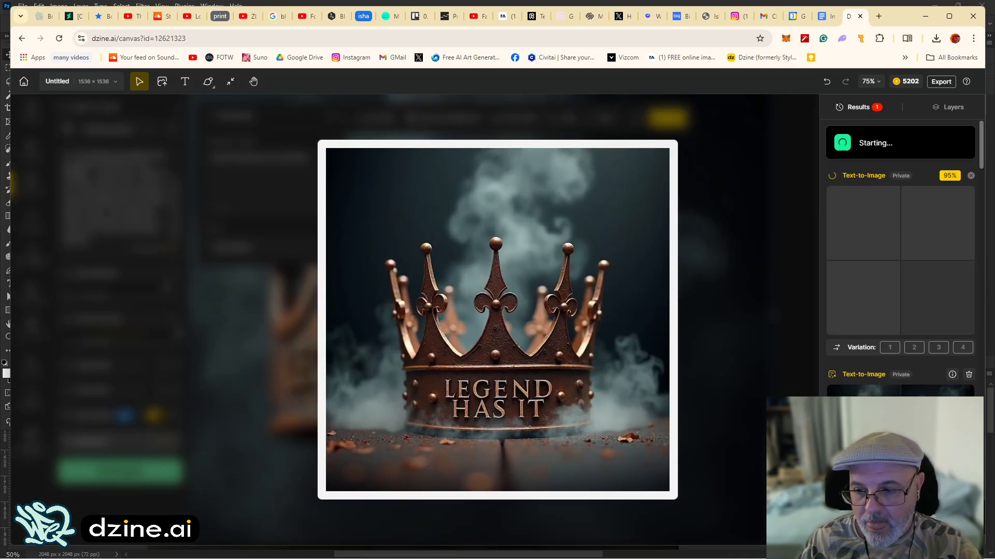
Preview the recent Text-to-Image crowns and place the one with gold, swash-tailed "LEGEND HAS IT" lettering on the canvas.
scroll(880, 331, "down", 4)
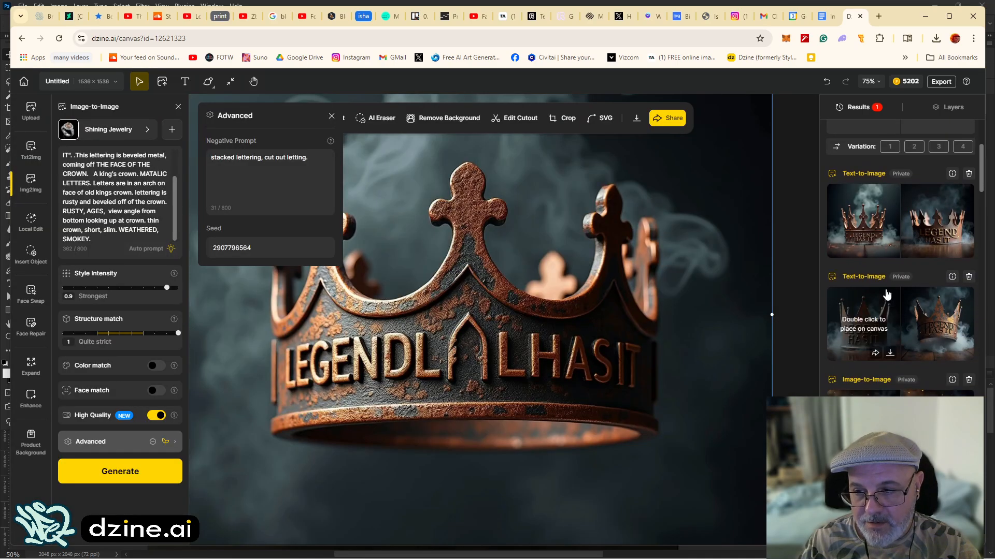
mouse_move(932, 231)
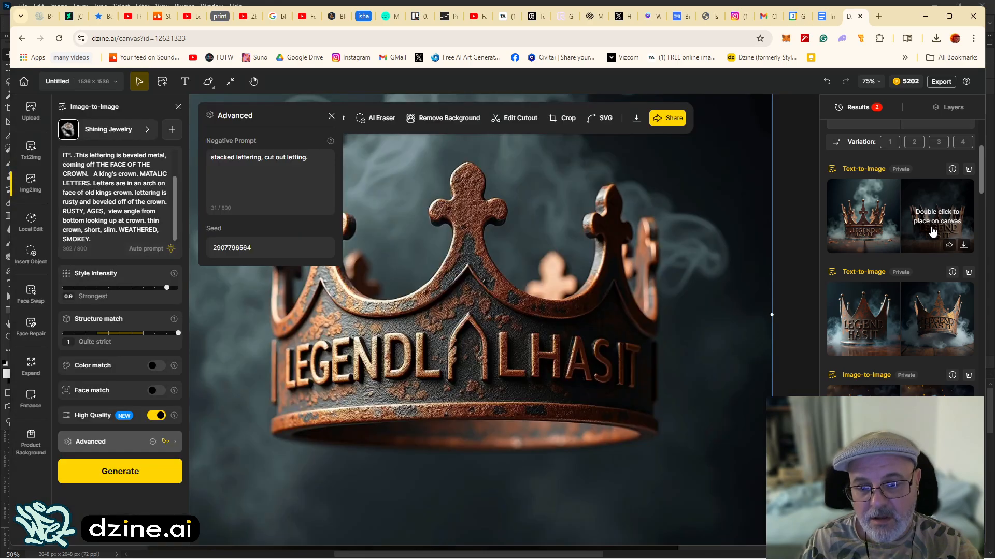
mouse_move(938, 334)
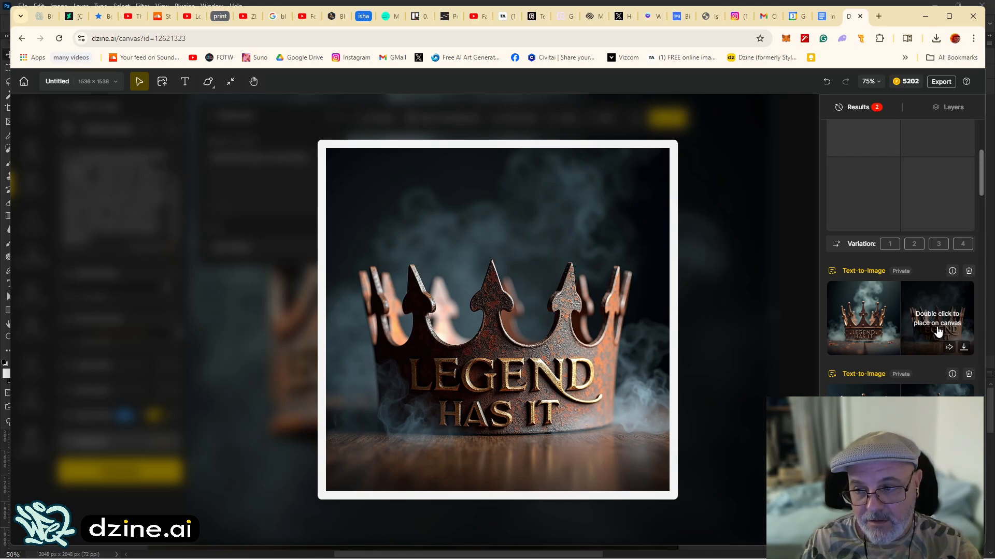
double_click(939, 332)
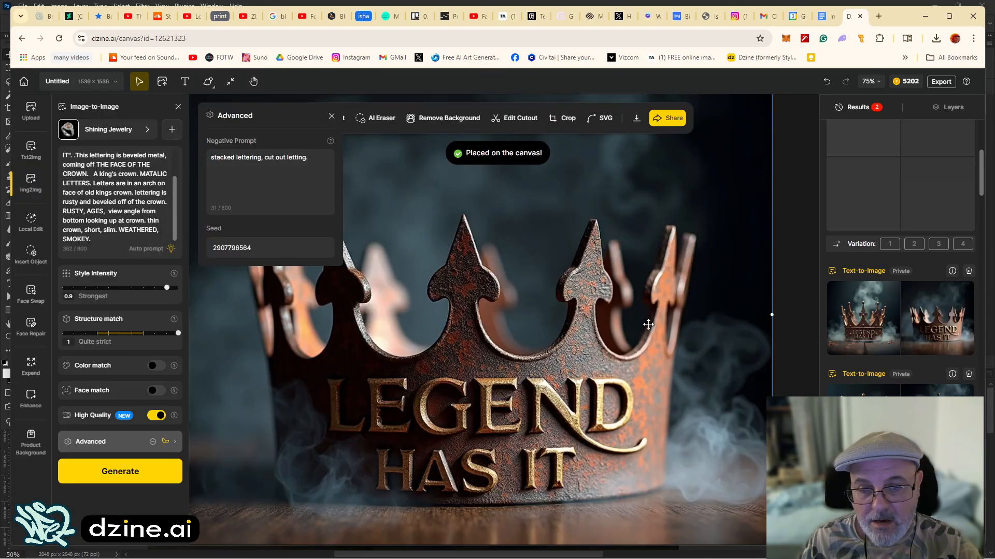
Switch to Photoshop to view the original crown with its curved "LEGEND HAS IT" text, and return to the Dzine canvas in Chrome.
left_click(389, 547)
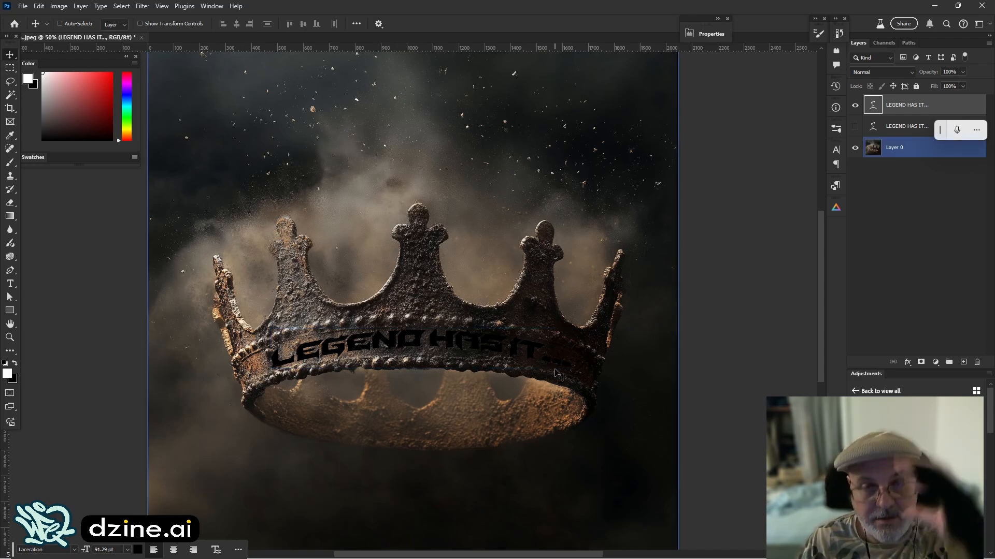
mouse_move(486, 558)
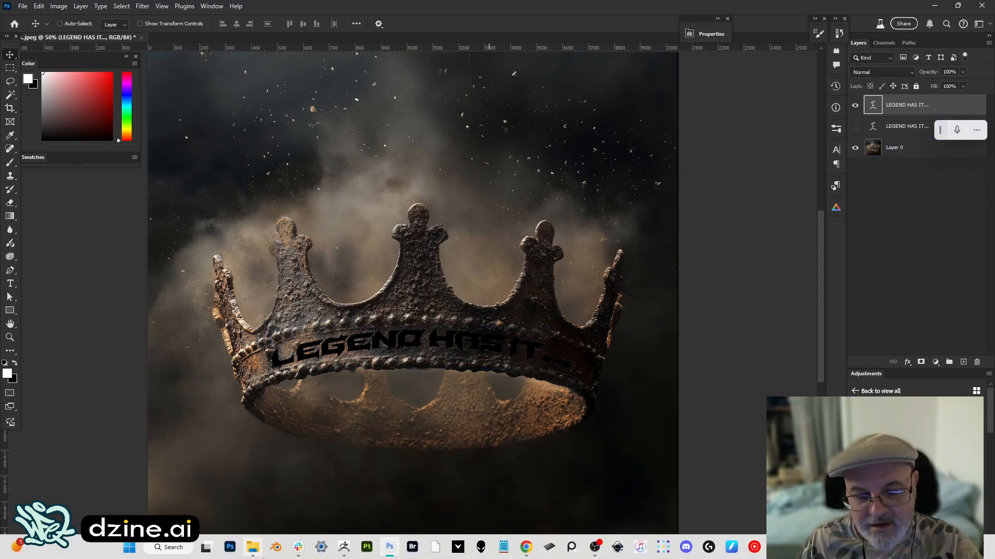
mouse_move(296, 556)
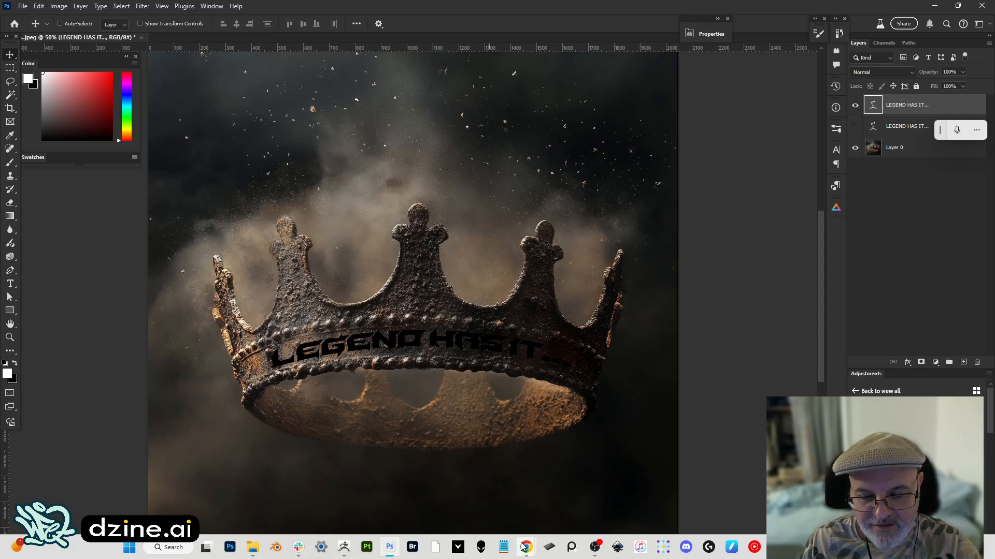
mouse_move(525, 547)
left_click(510, 492)
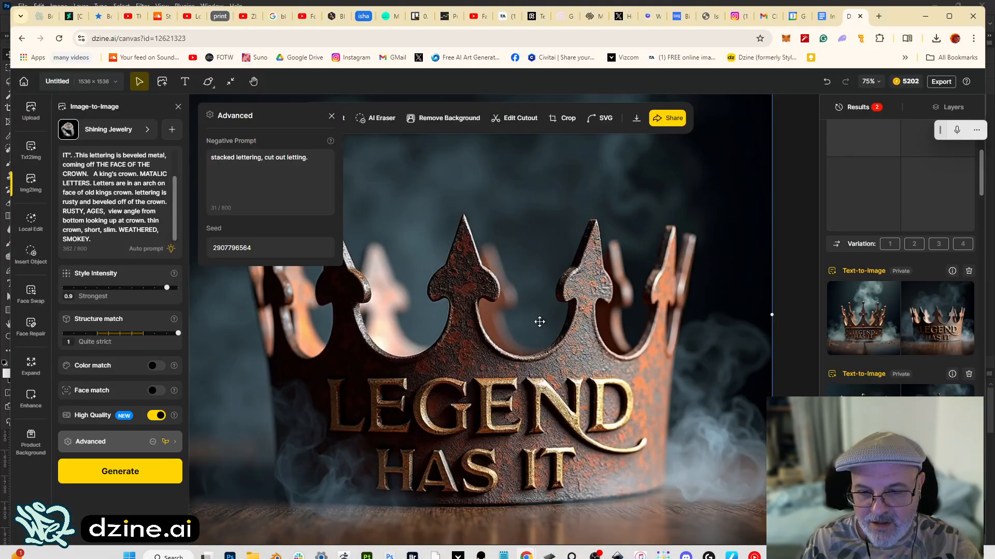
Examine the lettering and shape of the earlier Text-to-Image crowns and the new Shining Jewelry crowns one by one.
mouse_move(856, 321)
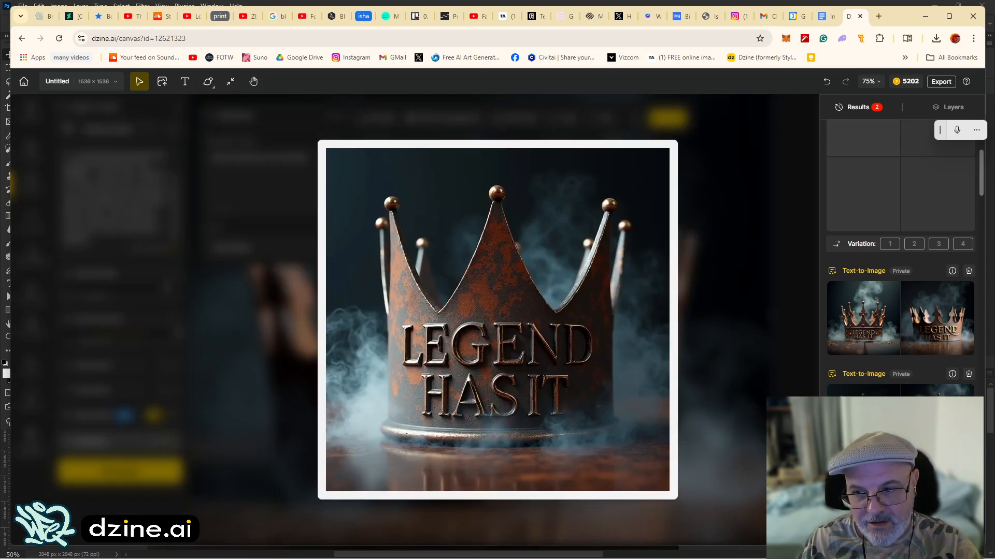
mouse_move(858, 416)
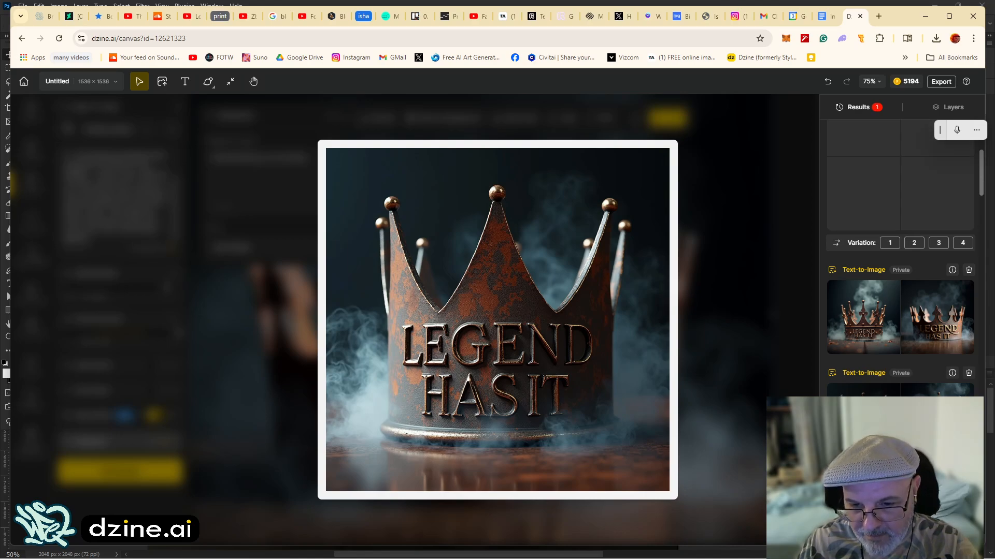
scroll(894, 325, "up", 2)
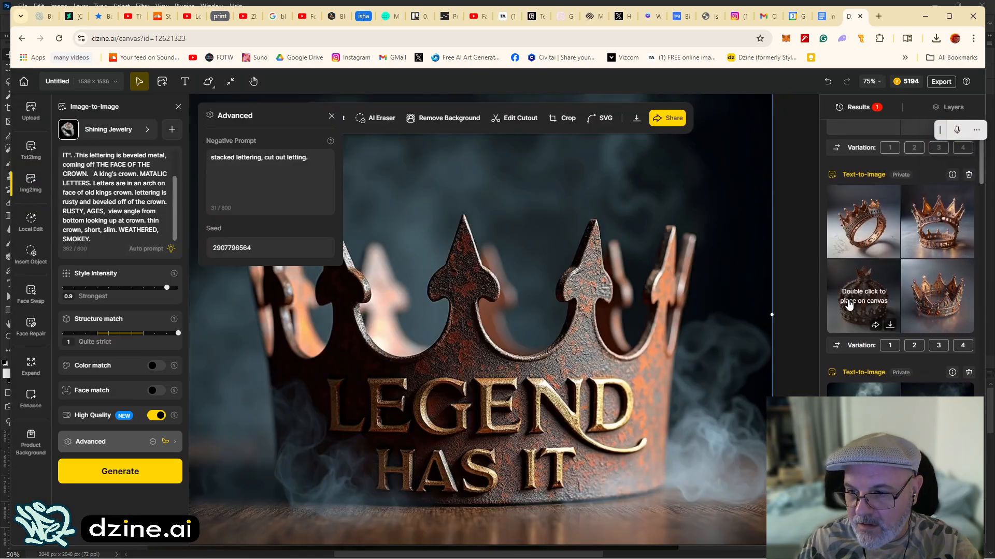
mouse_move(899, 307)
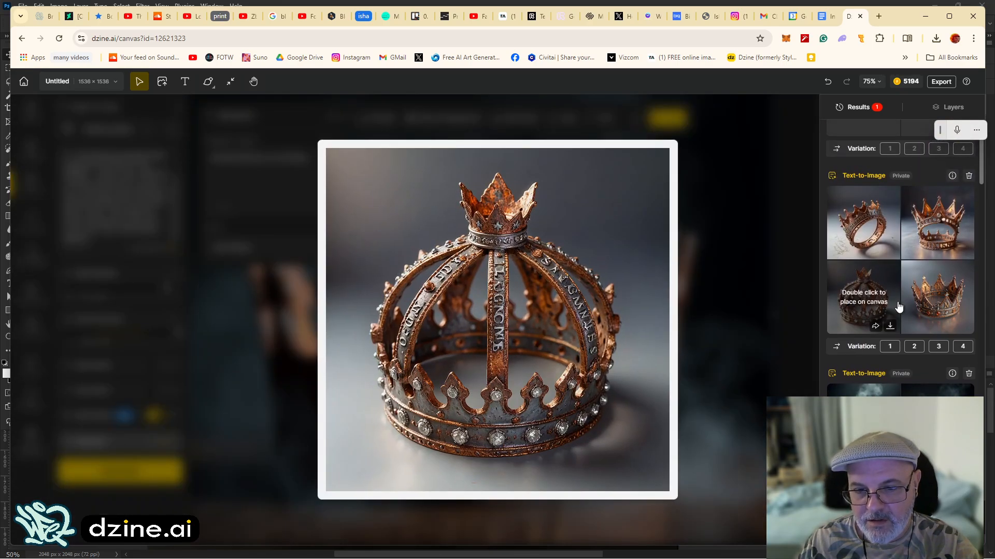
mouse_move(949, 314)
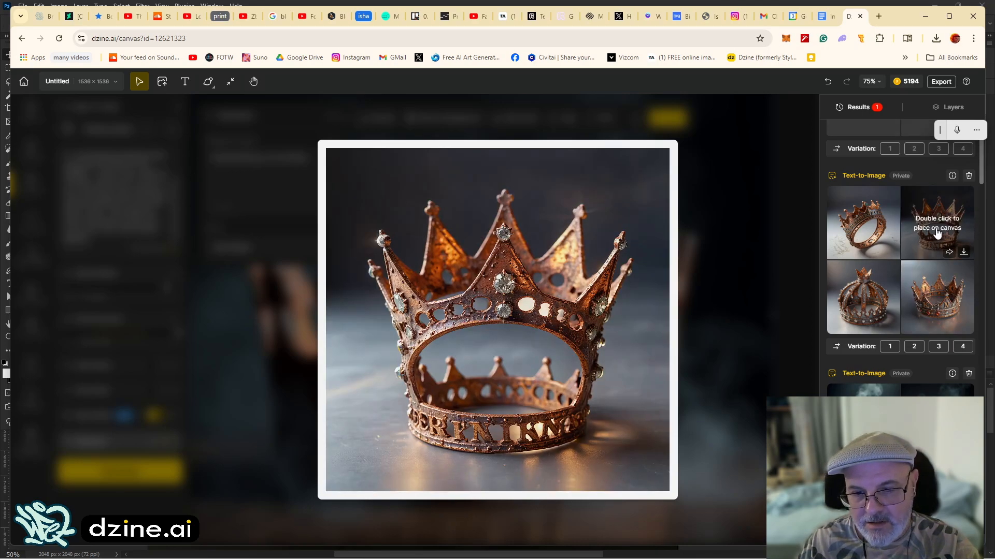
mouse_move(857, 238)
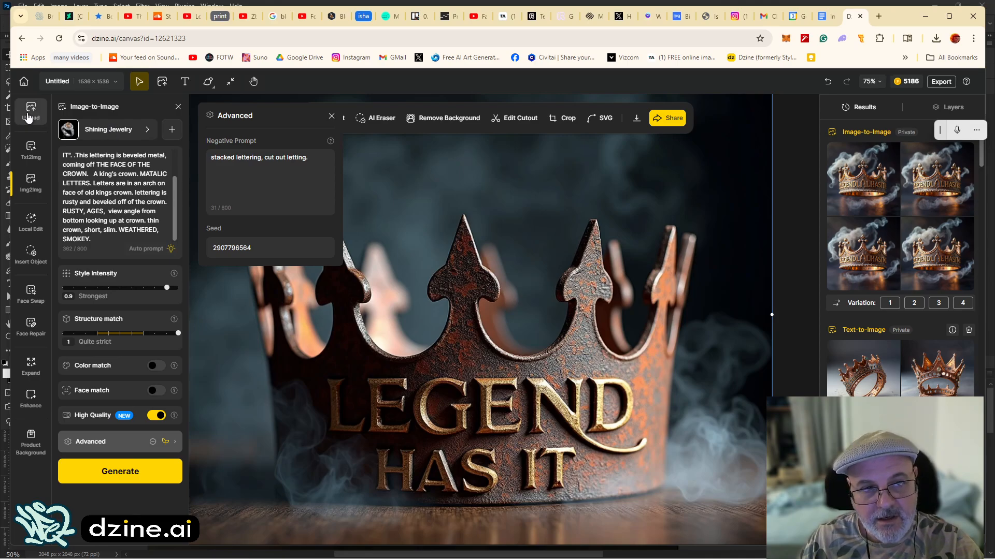
mouse_move(33, 152)
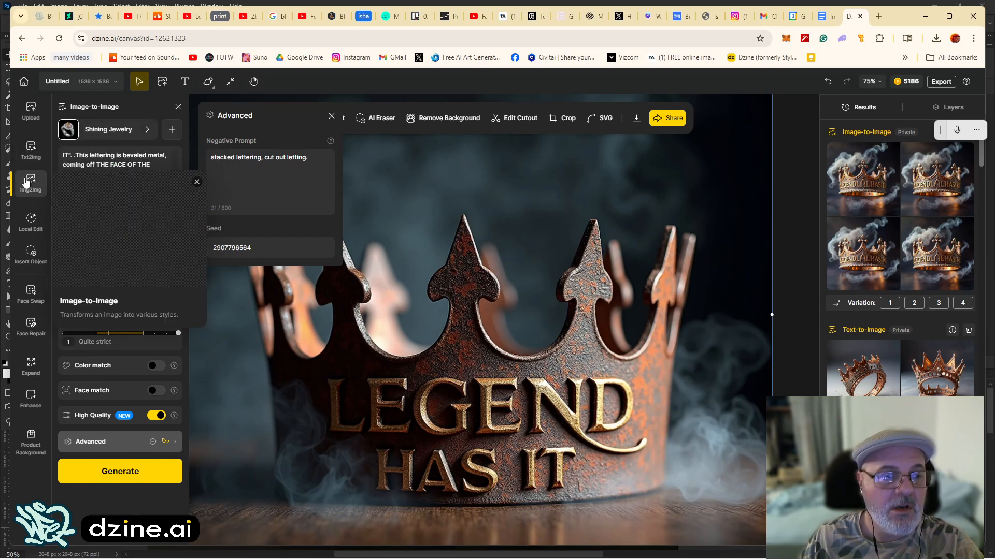
mouse_move(29, 185)
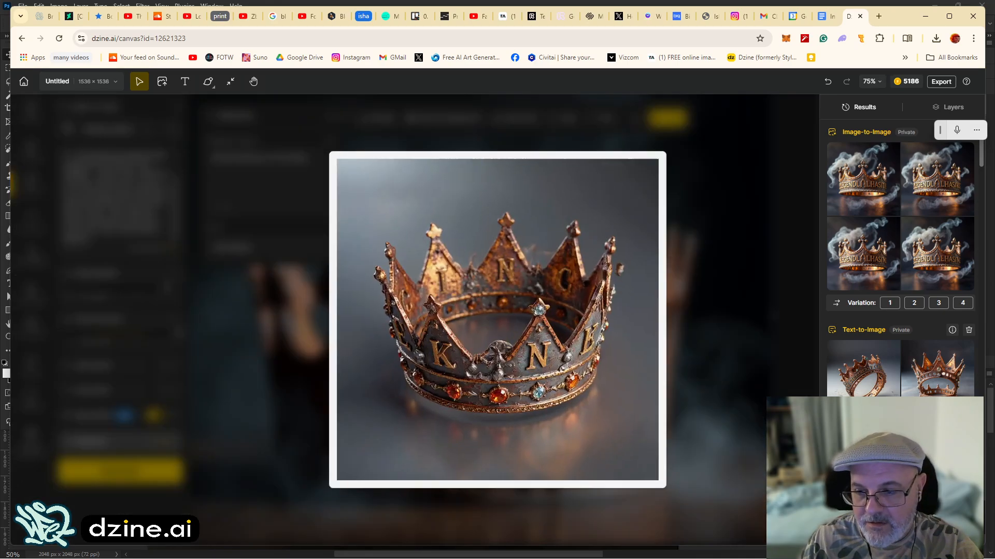
Place the crown with gold, swash-tailed "LEGEND HAS IT" lettering on the canvas again and show the layer list.
scroll(933, 380, "down", 5)
mouse_move(948, 266)
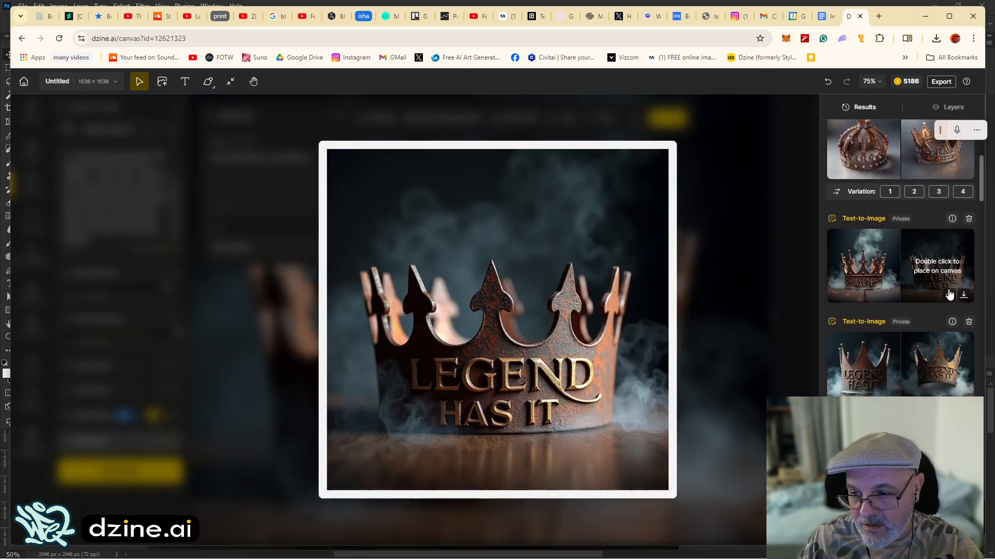
double_click(942, 264)
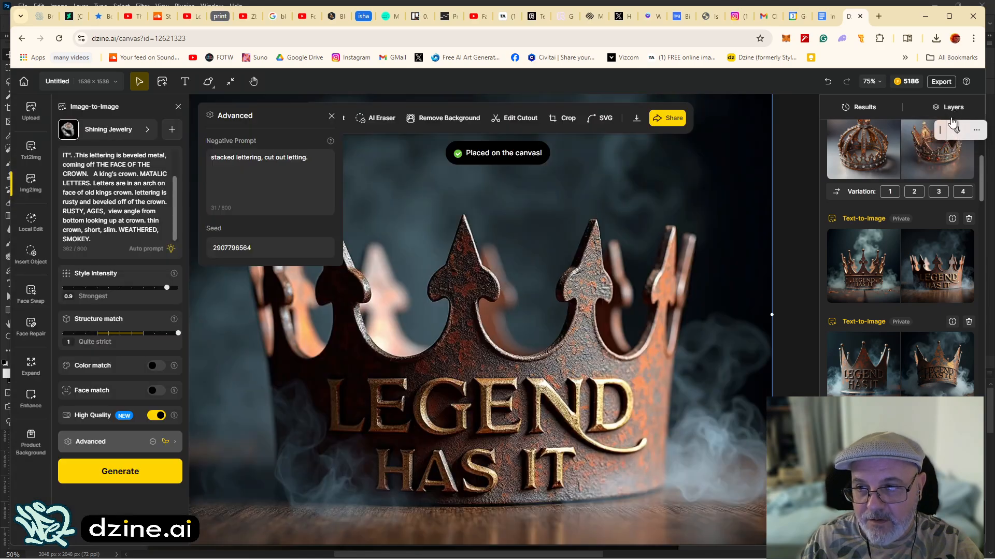
left_click(951, 108)
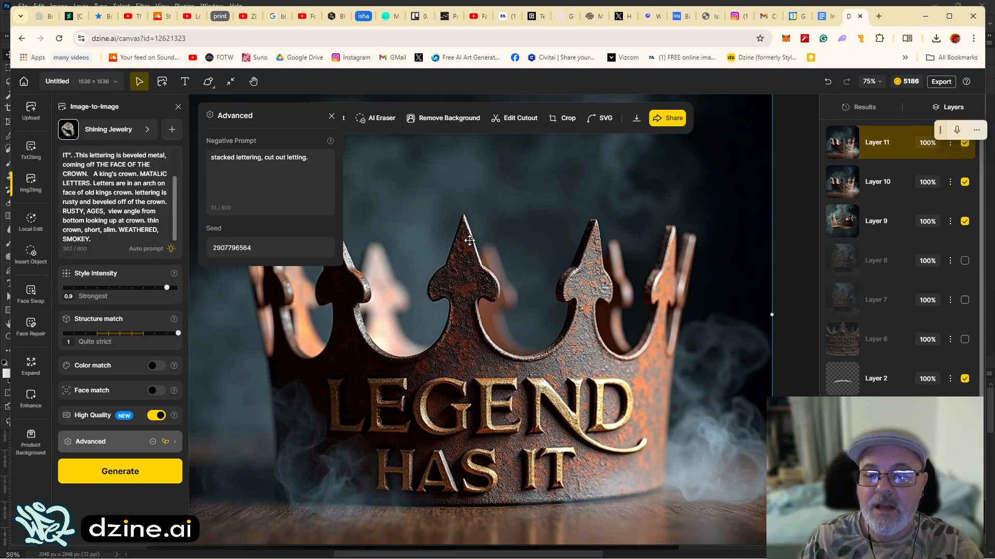
Generate Image-to-Image crowns in the 3D style Realistic Jewelry with structure match at 0.8 and style intensity at 0.7.
left_click(110, 128)
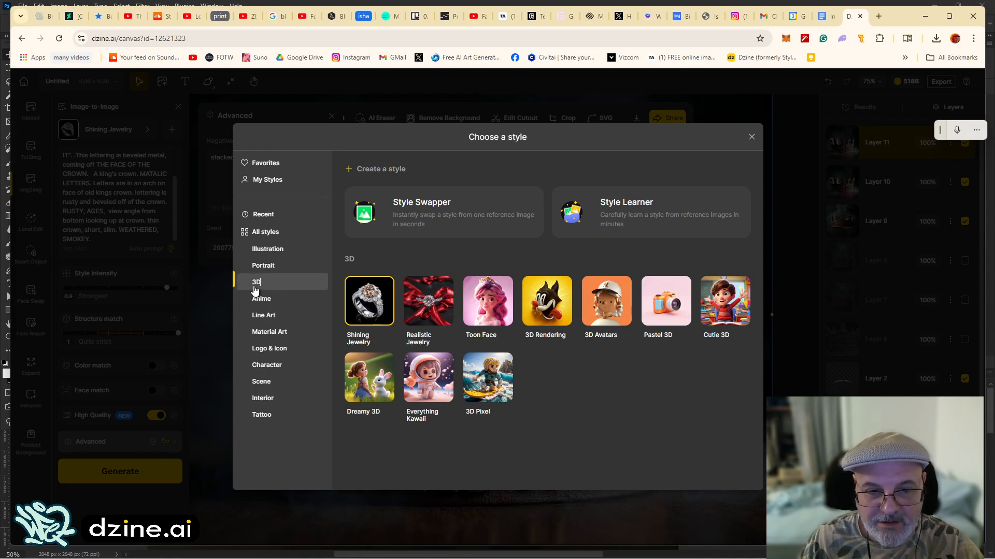
left_click(415, 307)
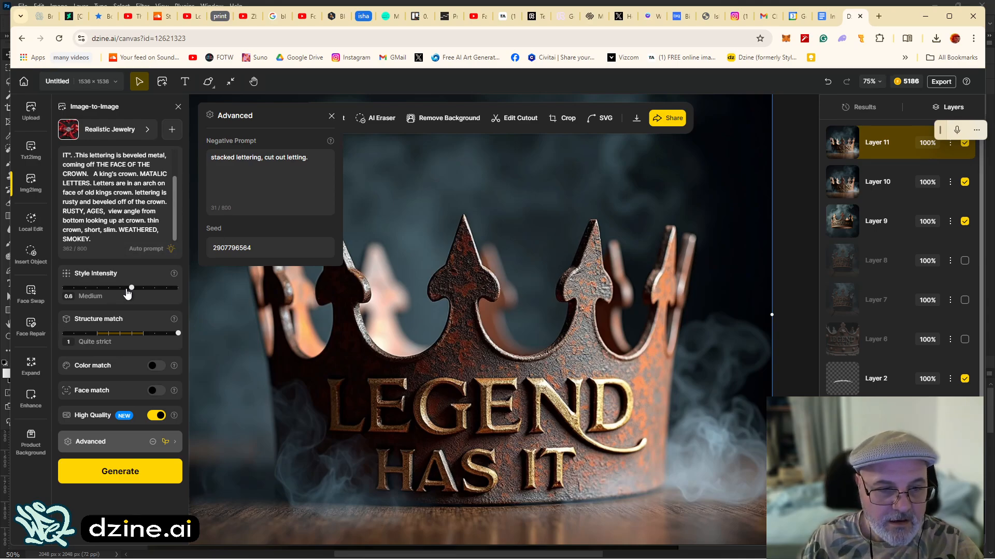
left_click_drag(176, 334, 154, 339)
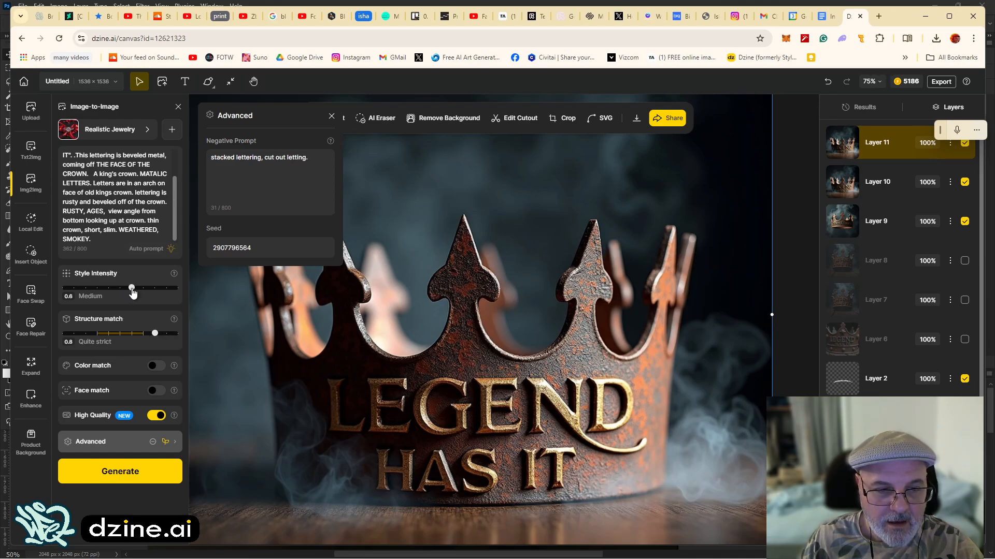
left_click_drag(133, 289, 143, 289)
left_click(122, 480)
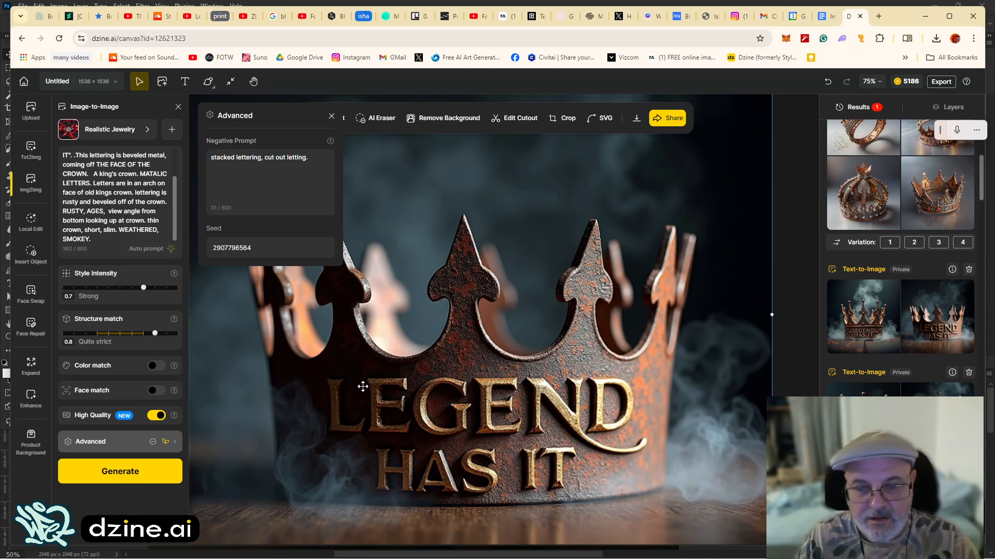
Generate Image-to-Image crowns in the Logo & Icon style Lore Symbol with style intensity at 0.3 and structure match at 0.8.
scroll(900, 391, "up", 7)
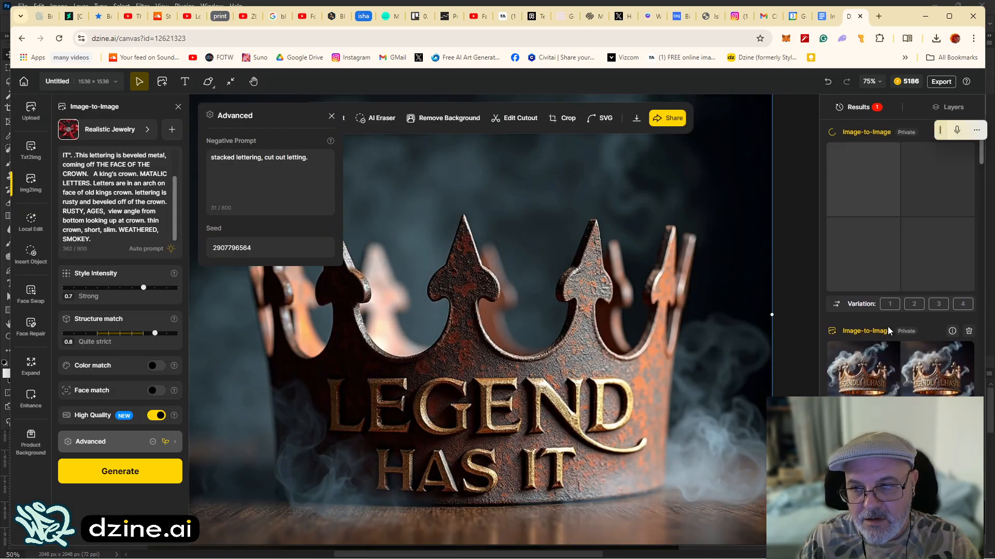
left_click(119, 130)
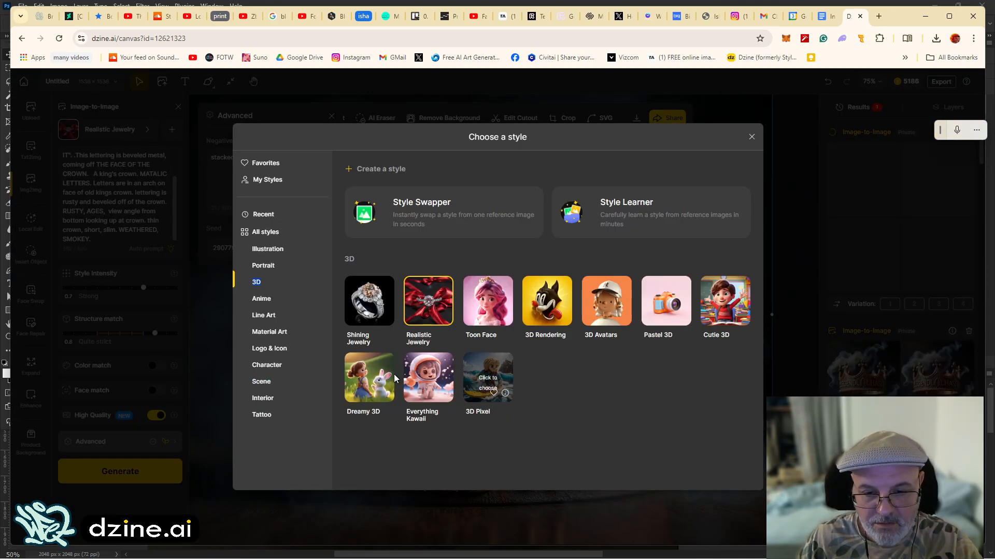
left_click(257, 348)
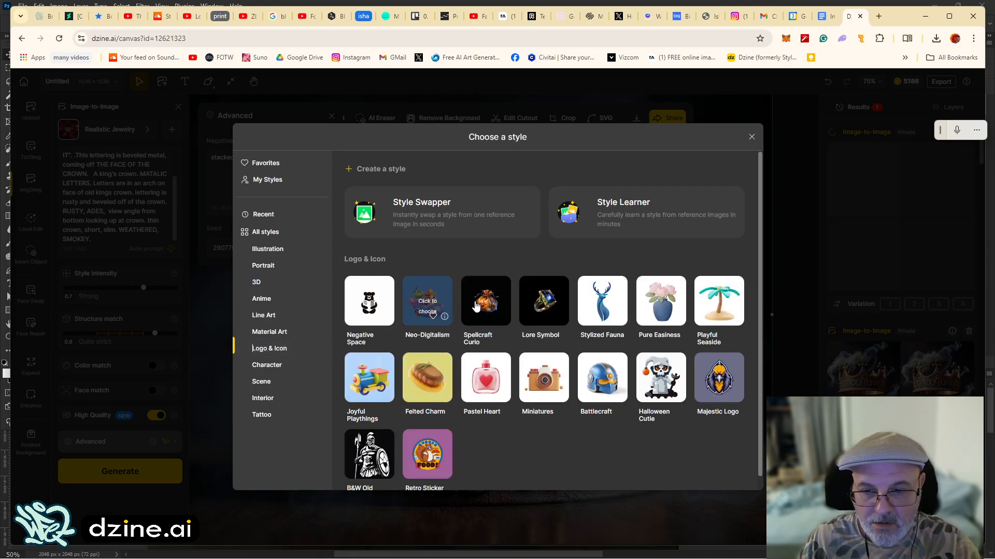
left_click(545, 301)
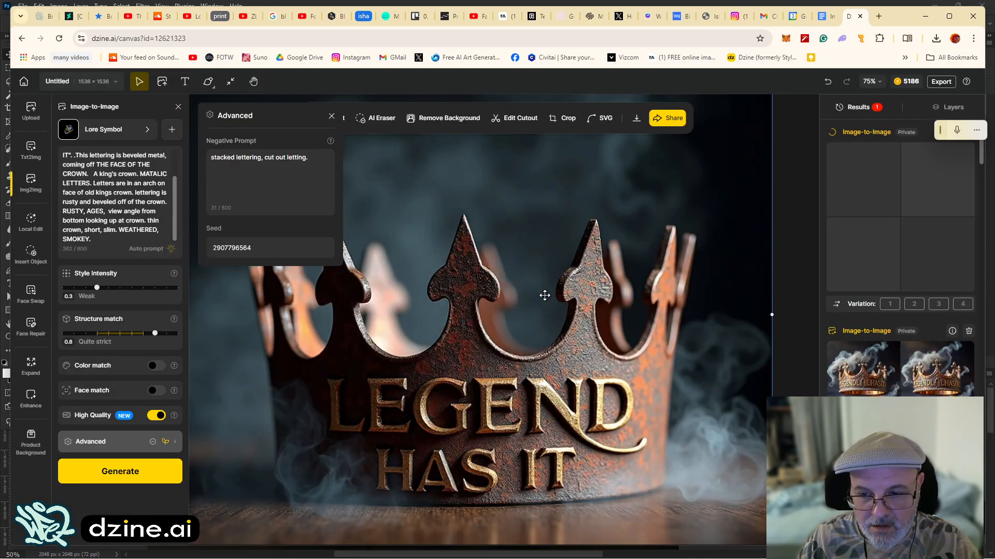
left_click(99, 130)
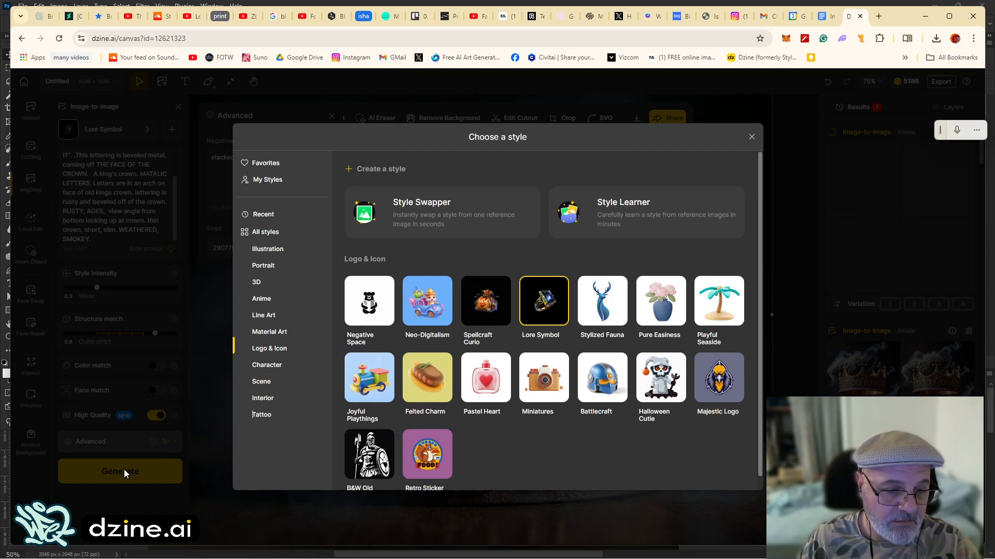
left_click(752, 138)
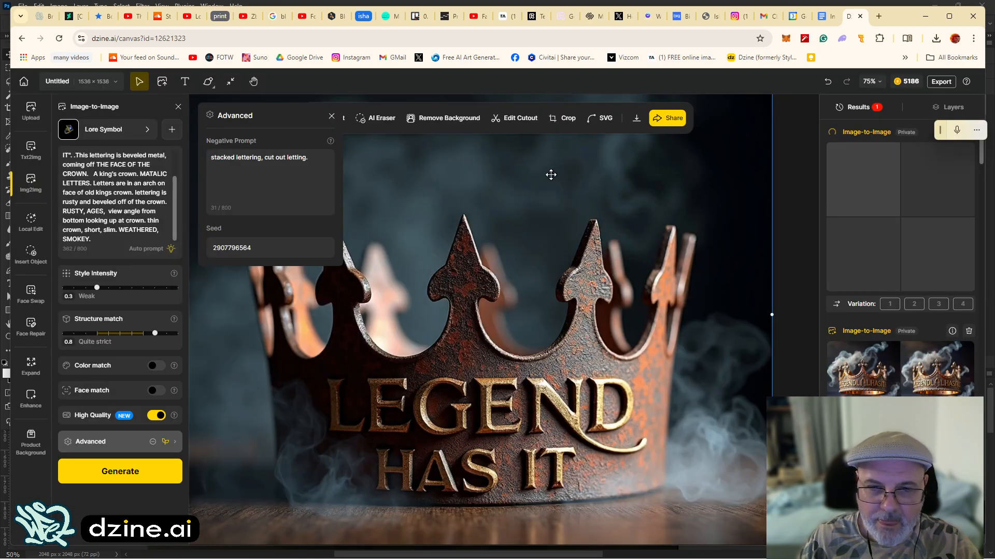
left_click(106, 477)
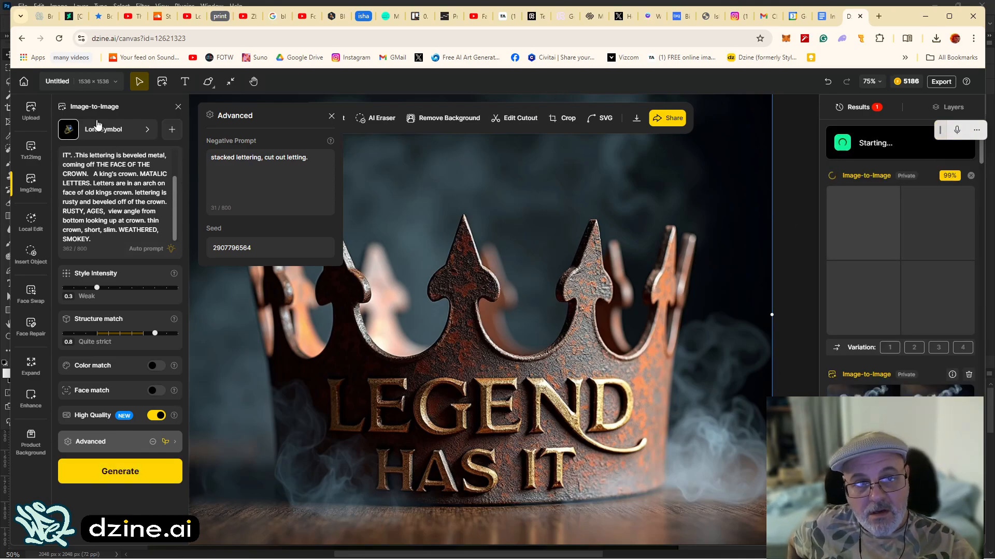
Browse the style categories and generate Image-to-Image crowns in the Interior style Interior Design Insight with structure match at 0.8.
left_click(87, 131)
left_click(257, 282)
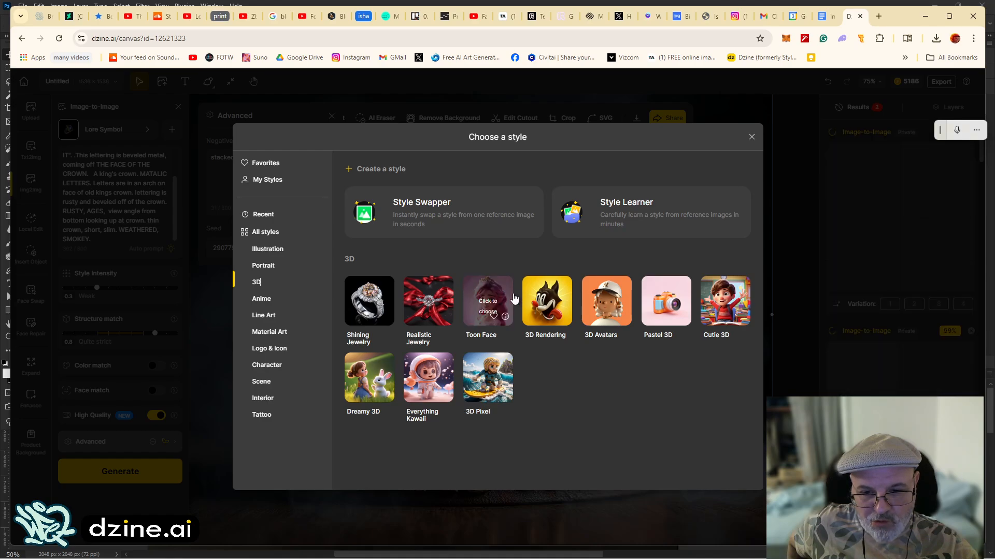
left_click(274, 334)
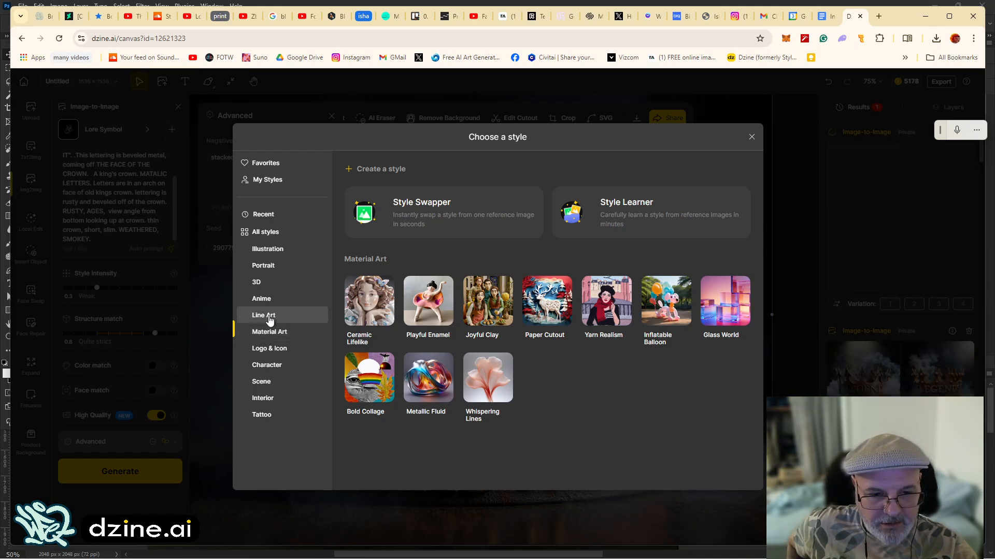
left_click(269, 317)
left_click(275, 331)
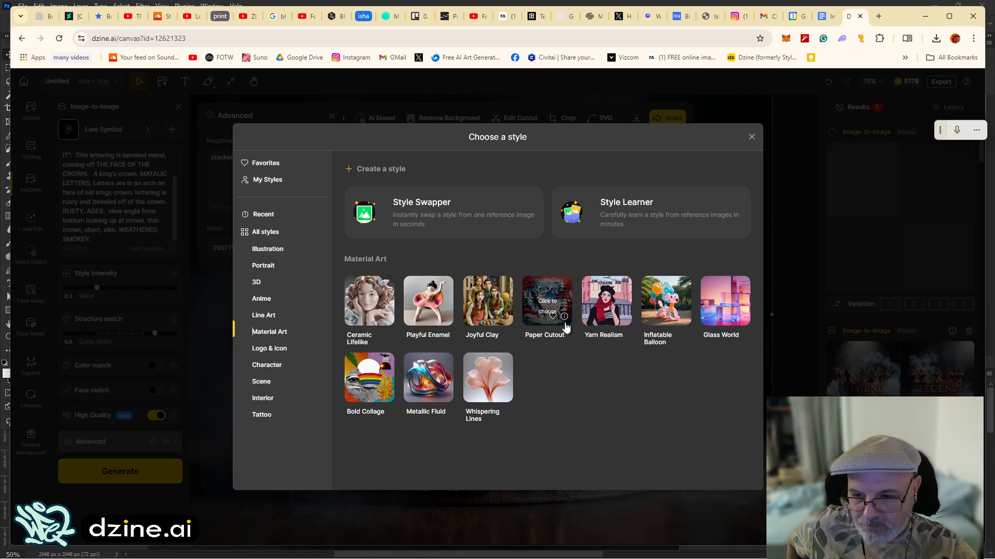
left_click(266, 366)
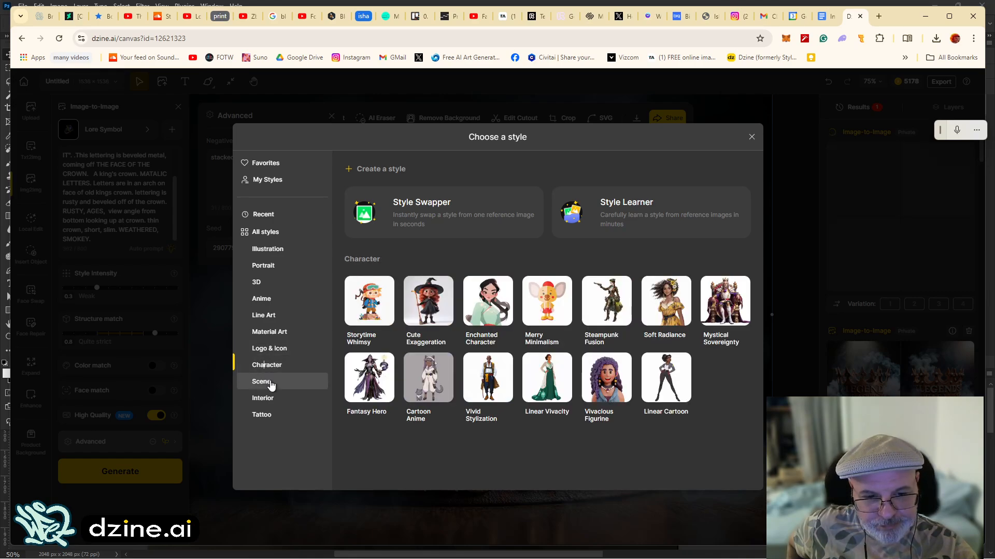
left_click(262, 382)
left_click(263, 398)
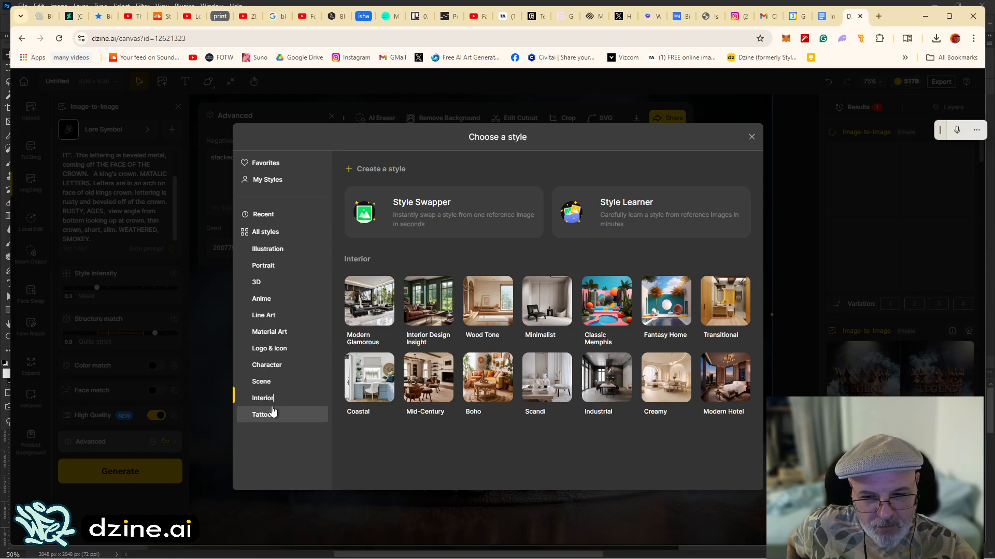
left_click(415, 311)
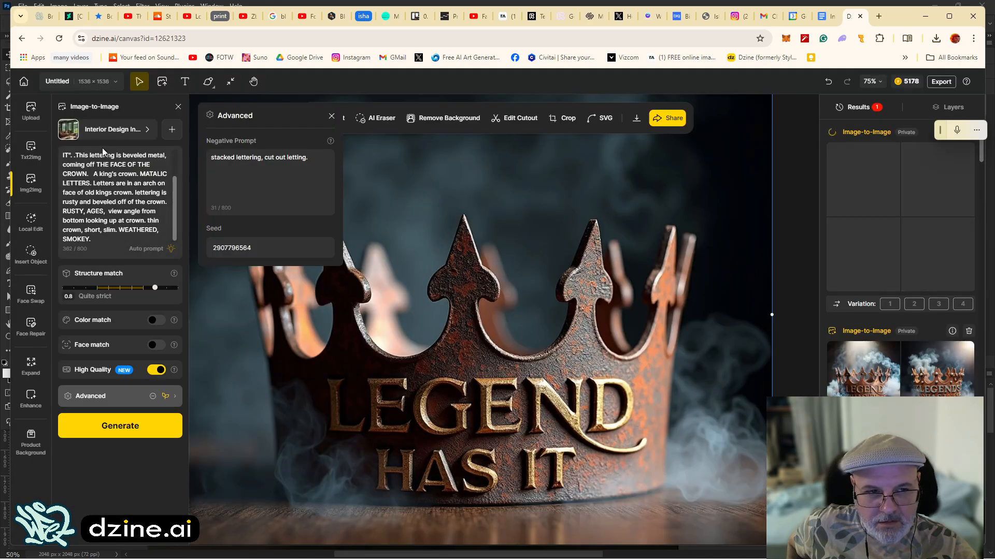
left_click(121, 431)
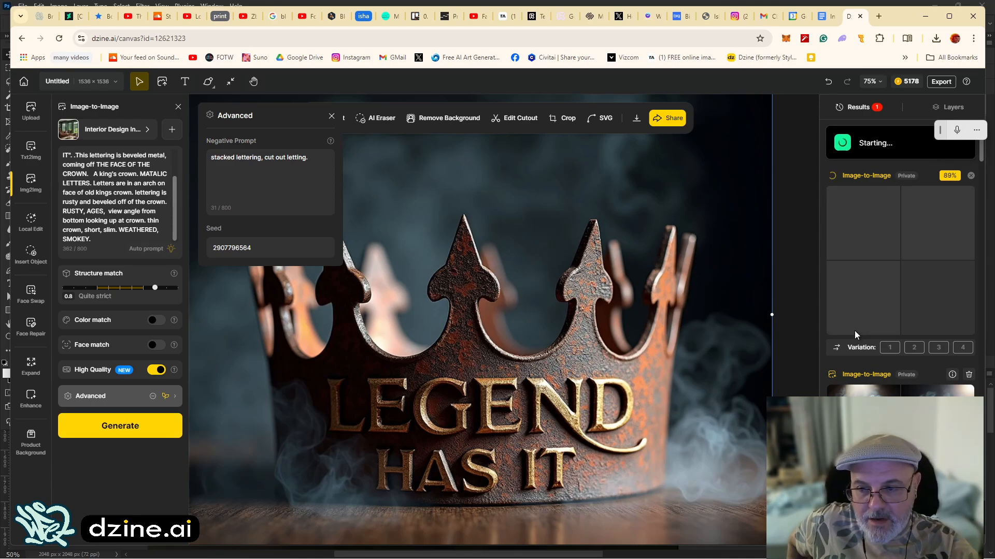
Examine the earlier Image-to-Image crowns with single-line lettering for their spelling and shape, alongside the newer Realistic Jewelry batch.
scroll(932, 311, "down", 2)
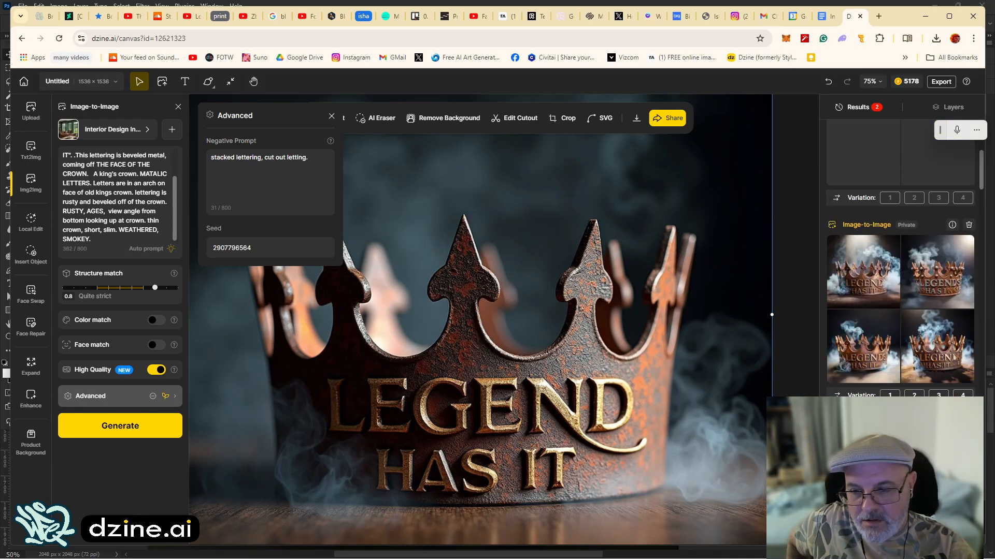
mouse_move(943, 317)
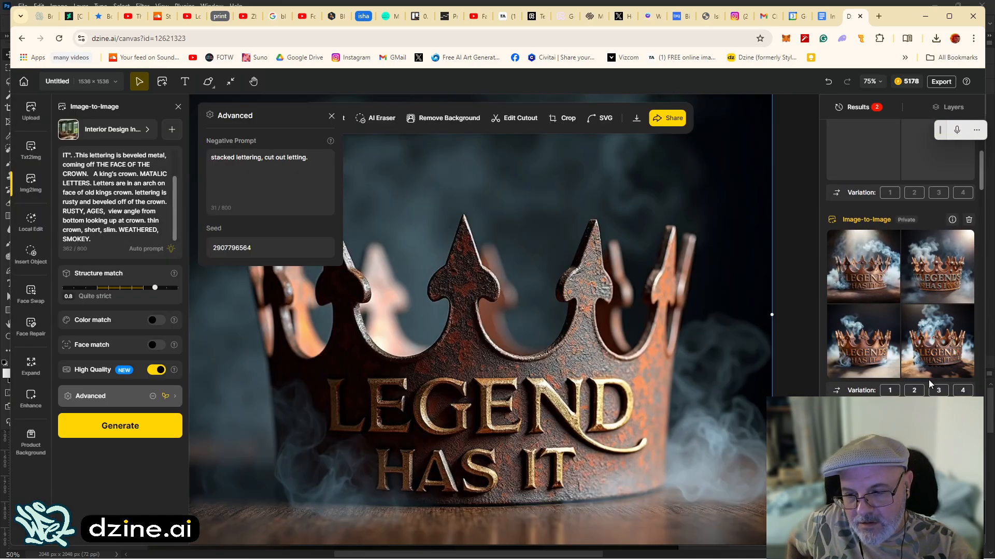
scroll(928, 384, "down", 3)
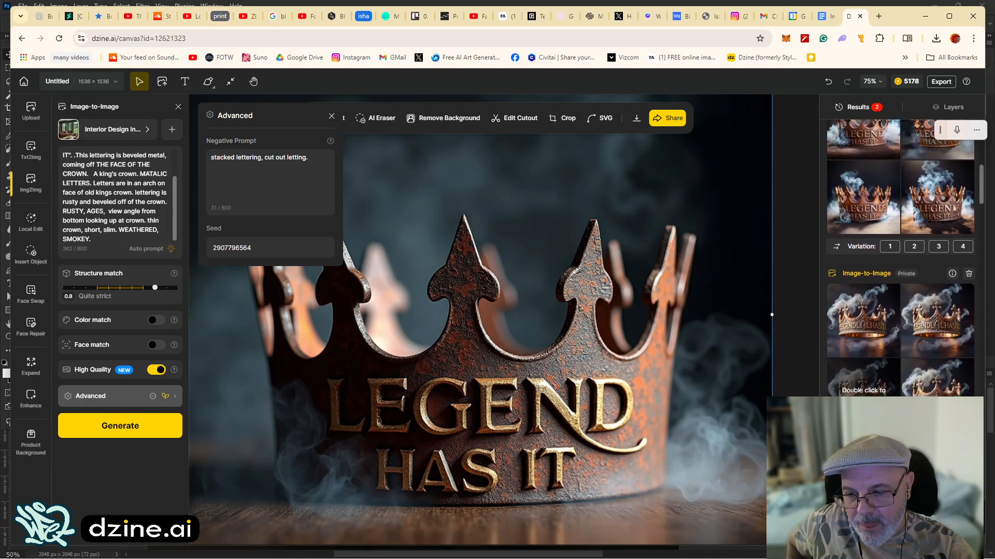
scroll(864, 332, "down", 2)
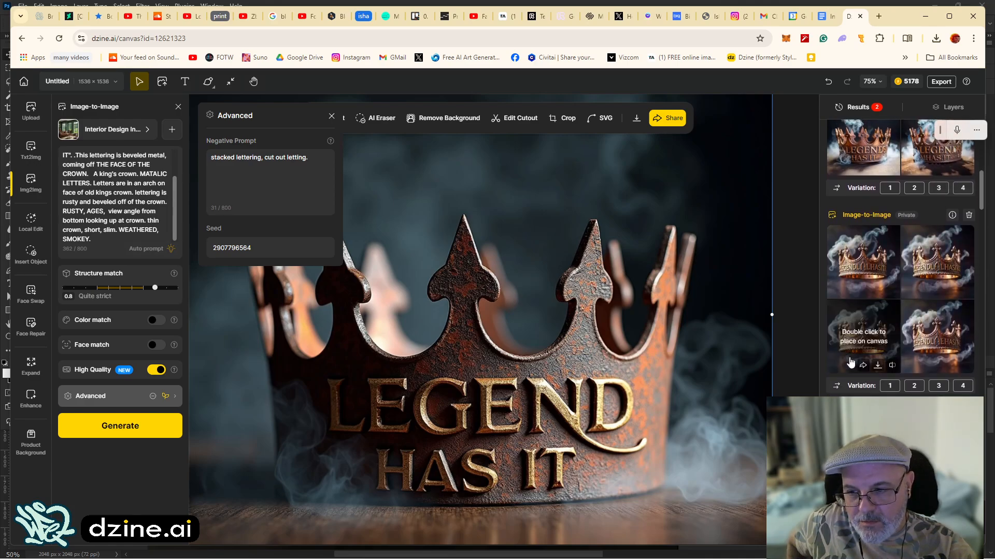
mouse_move(855, 352)
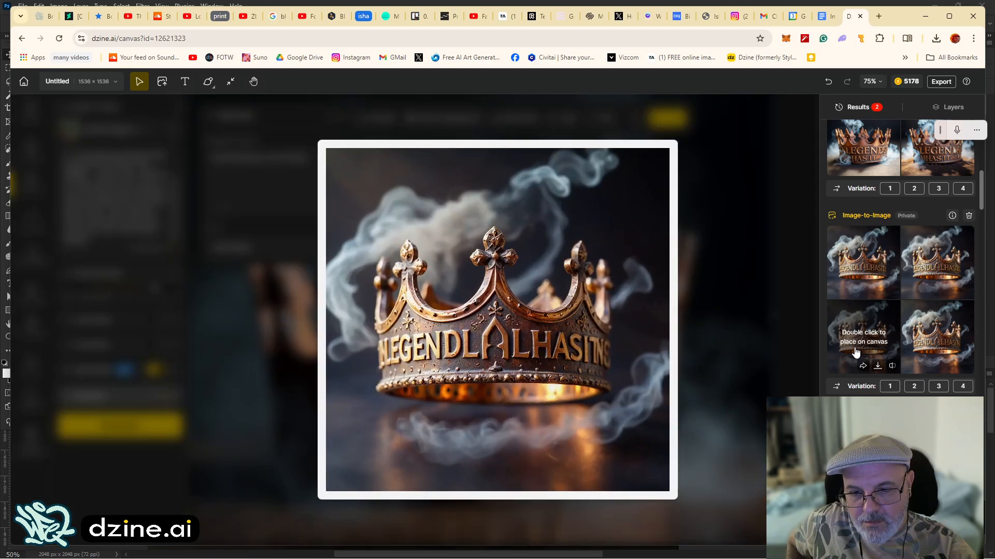
mouse_move(941, 346)
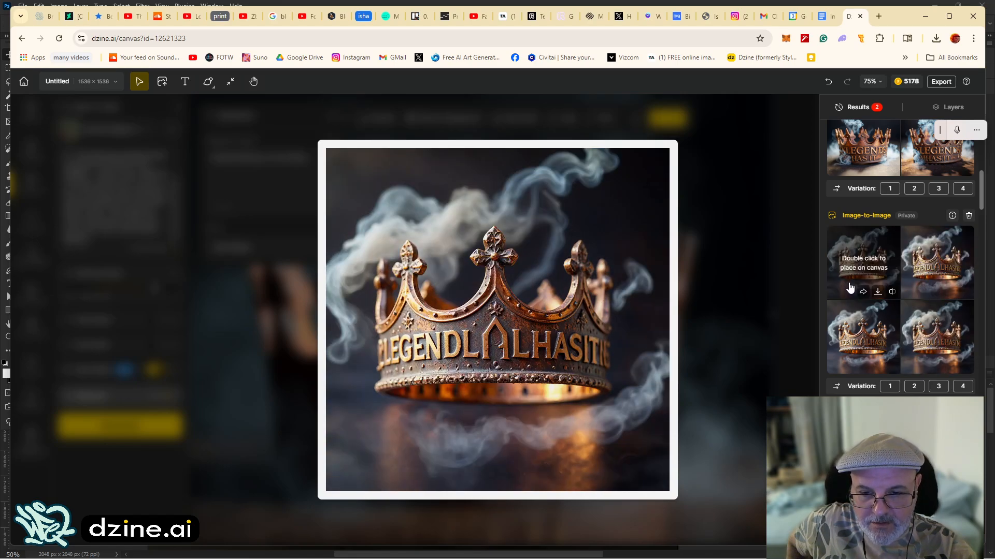
scroll(850, 289, "up", 7)
scroll(851, 374, "down", 5)
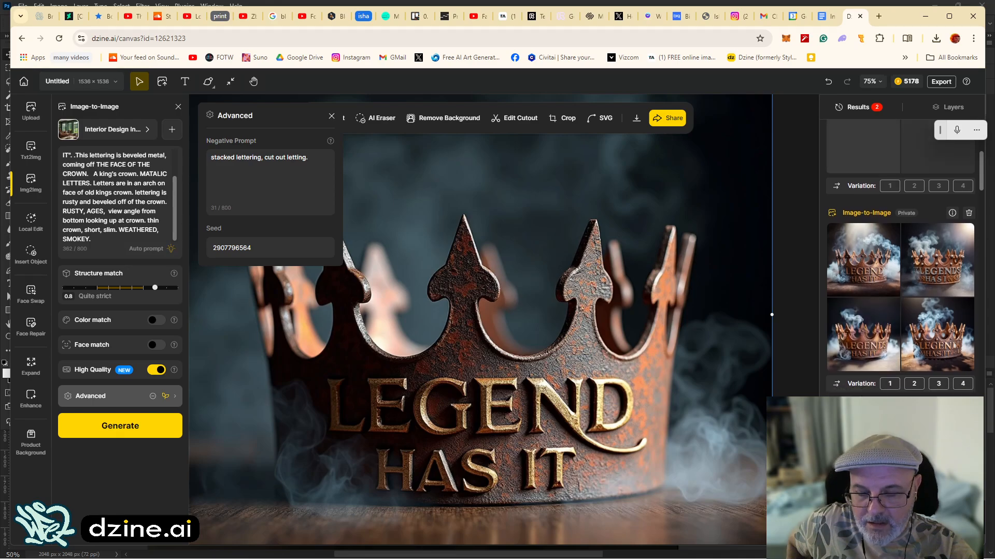
scroll(851, 373, "down", 1)
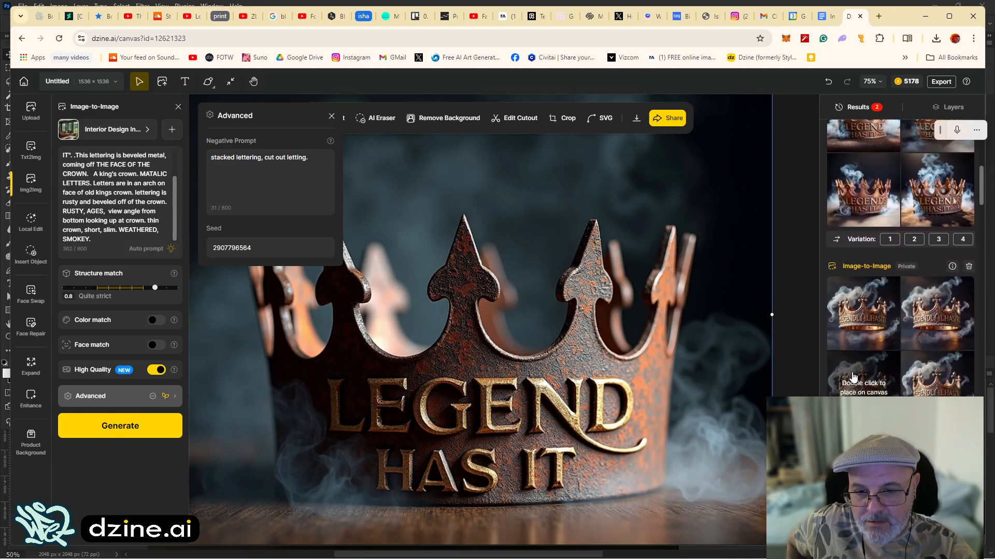
scroll(854, 377, "up", 1)
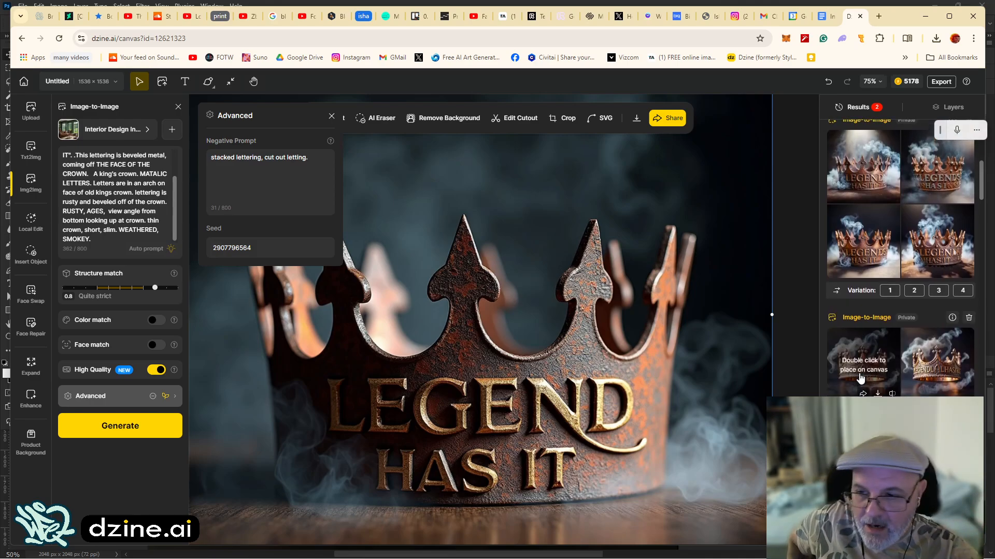
Preview the Realistic Jewelry crowns with two-line lettering one by one to compare their text and smoke.
mouse_move(915, 371)
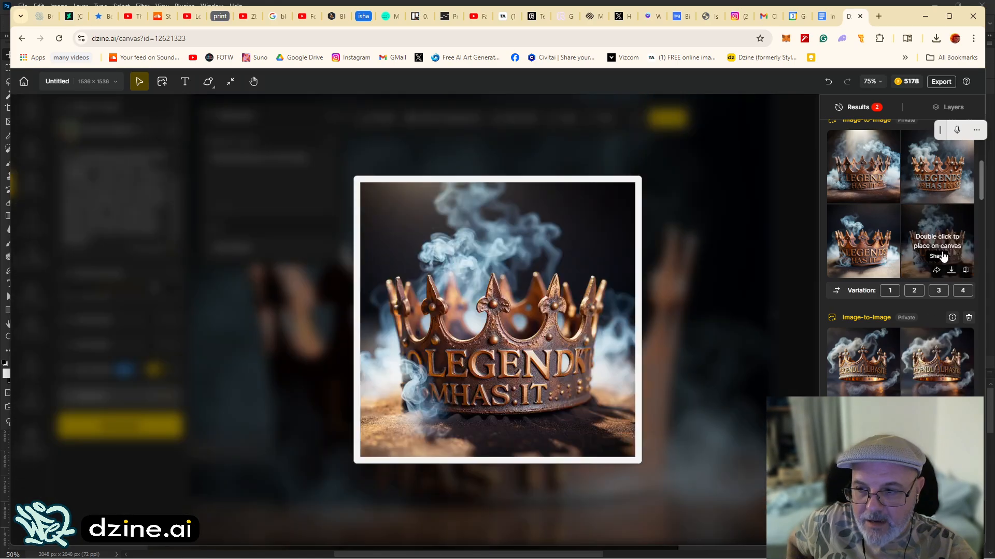
mouse_move(941, 250)
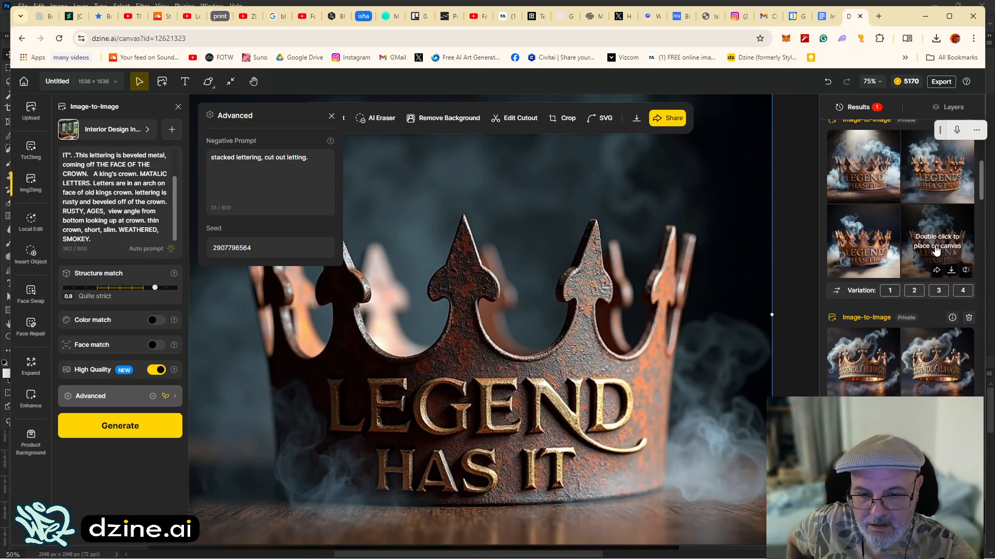
mouse_move(864, 265)
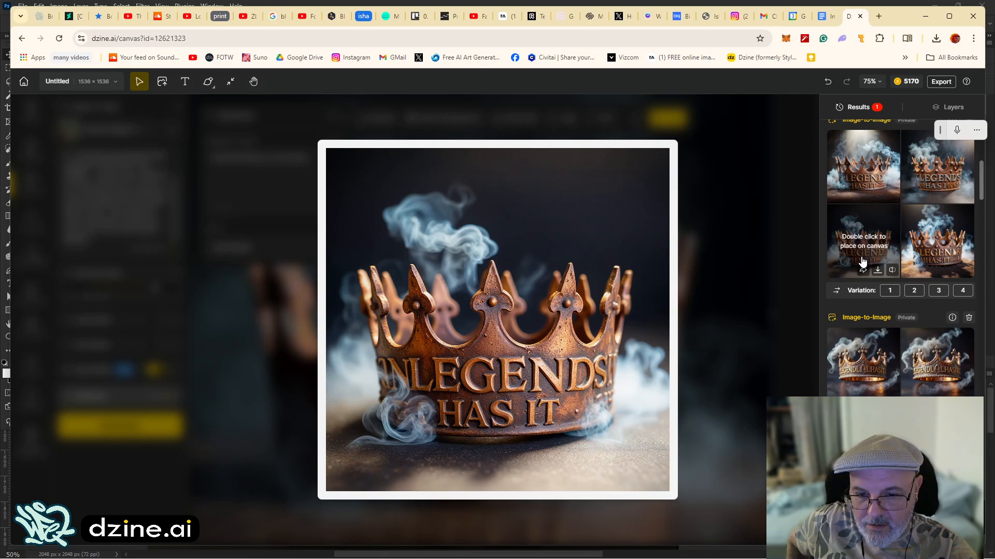
mouse_move(850, 173)
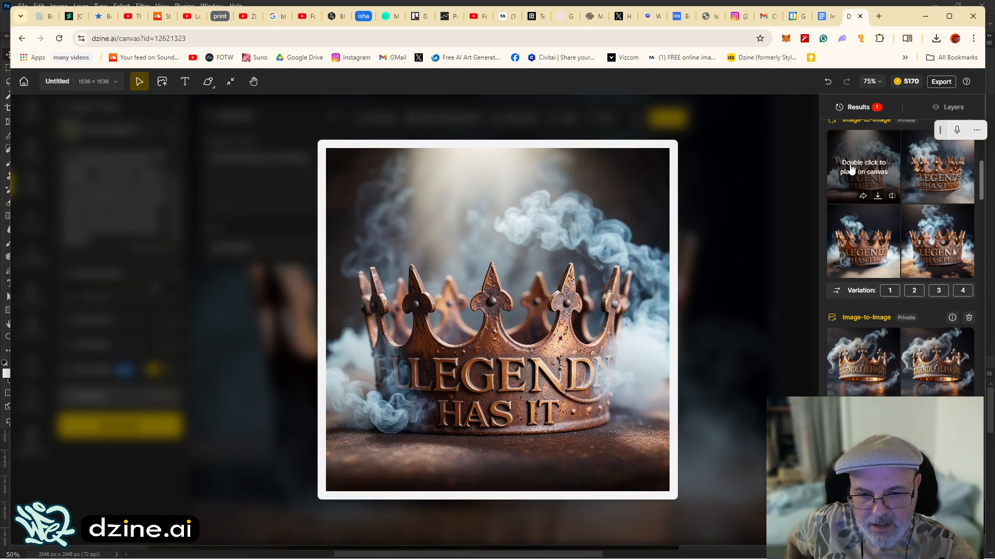
mouse_move(954, 176)
Preview the Lore Symbol crowns on black backgrounds and delete that batch of results.
scroll(881, 207, "up", 3)
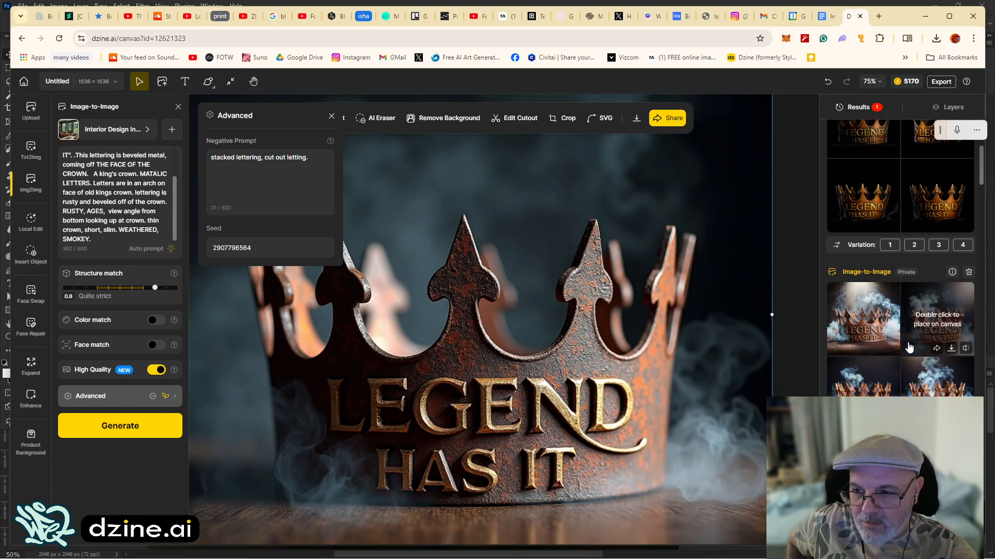
mouse_move(860, 210)
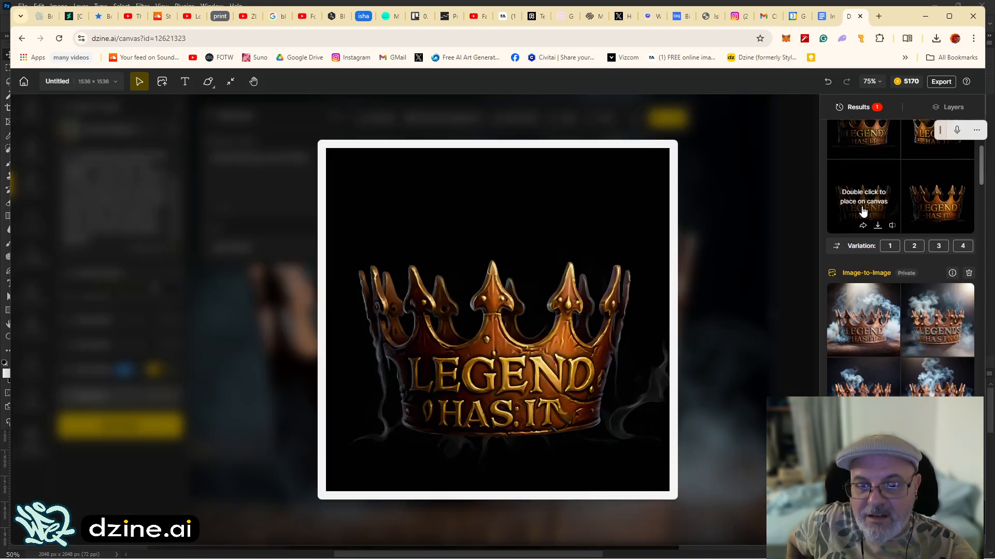
mouse_move(922, 212)
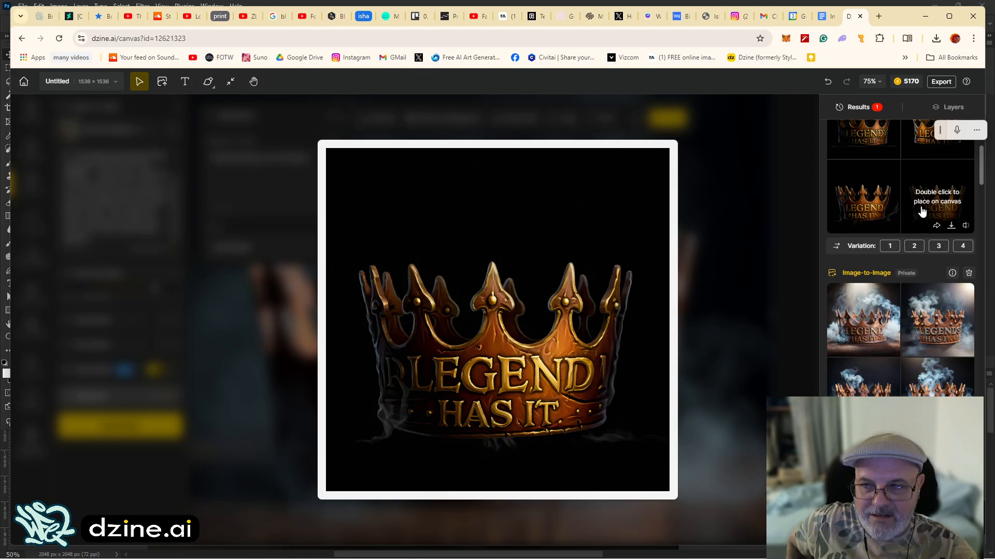
scroll(937, 186, "up", 3)
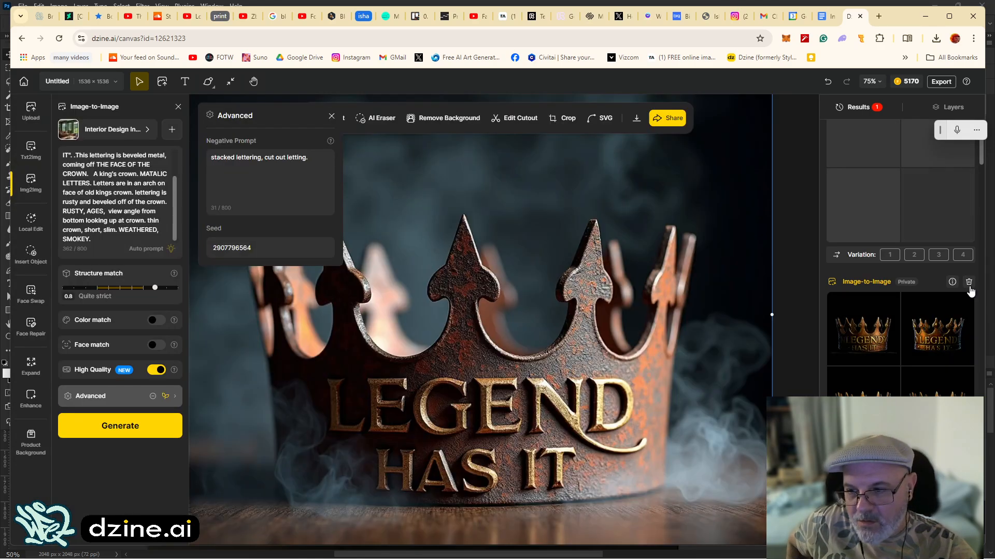
left_click(968, 282)
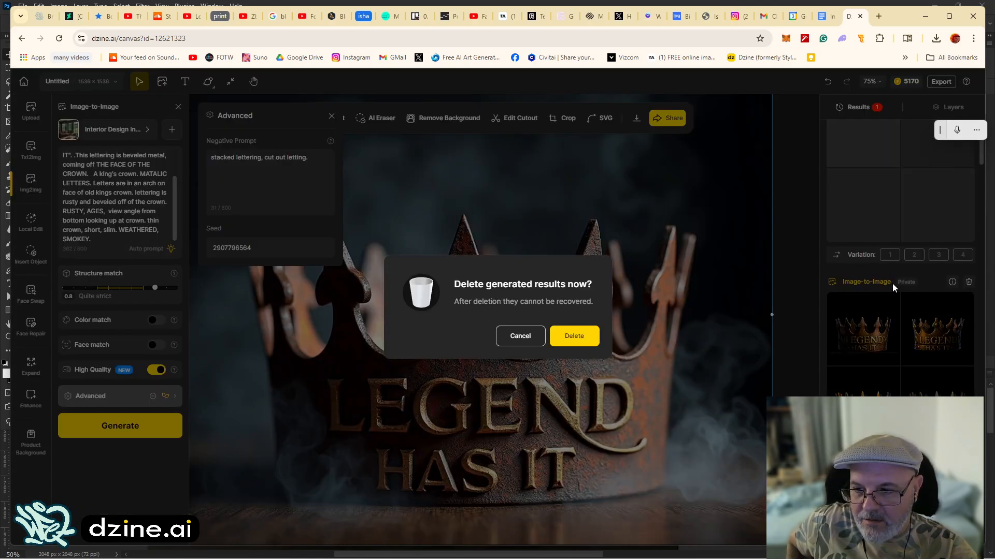
left_click(573, 336)
Review the earlier Image-to-Image and Text-to-Image crowns in the results, comparing their lettering and shape.
mouse_move(863, 371)
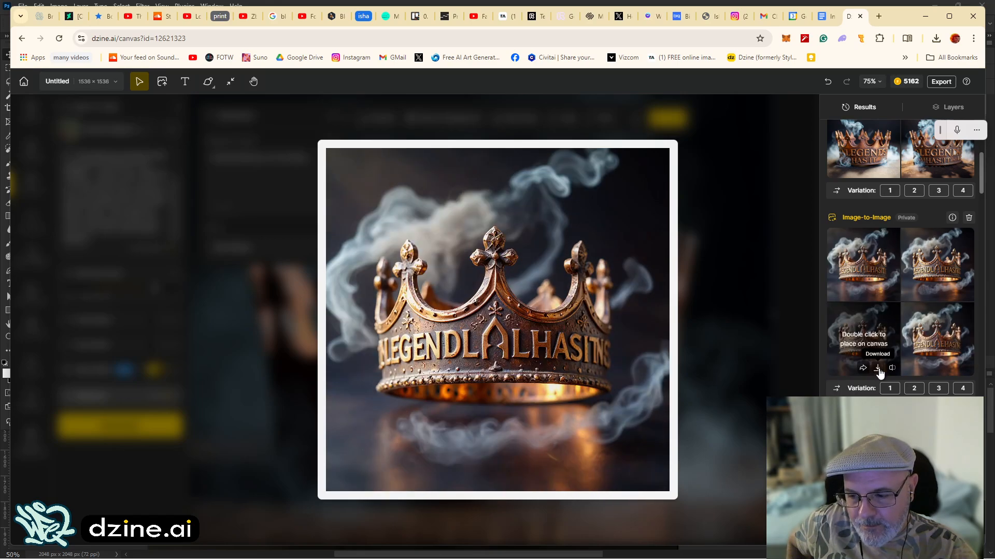
scroll(882, 373, "down", 4)
scroll(879, 377, "down", 4)
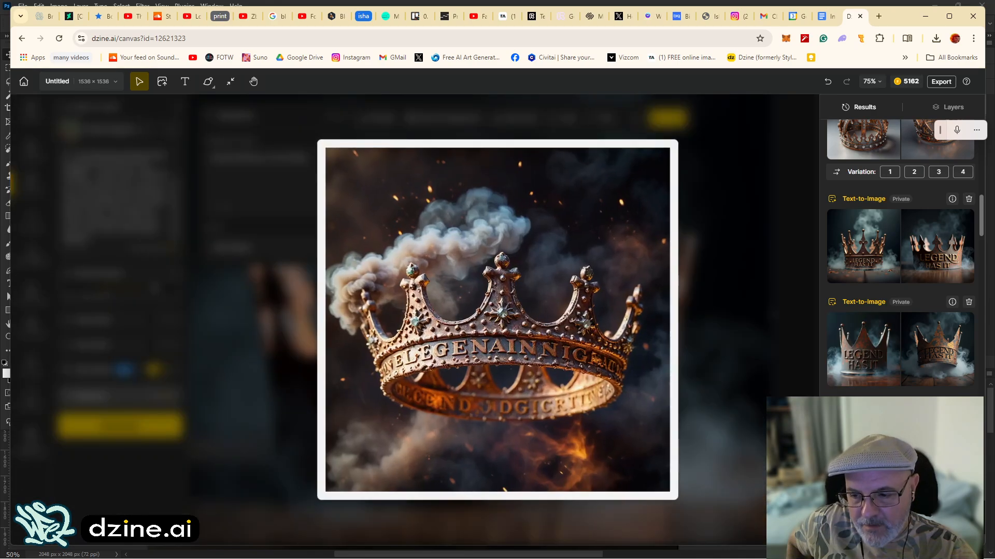
mouse_move(857, 373)
mouse_move(944, 357)
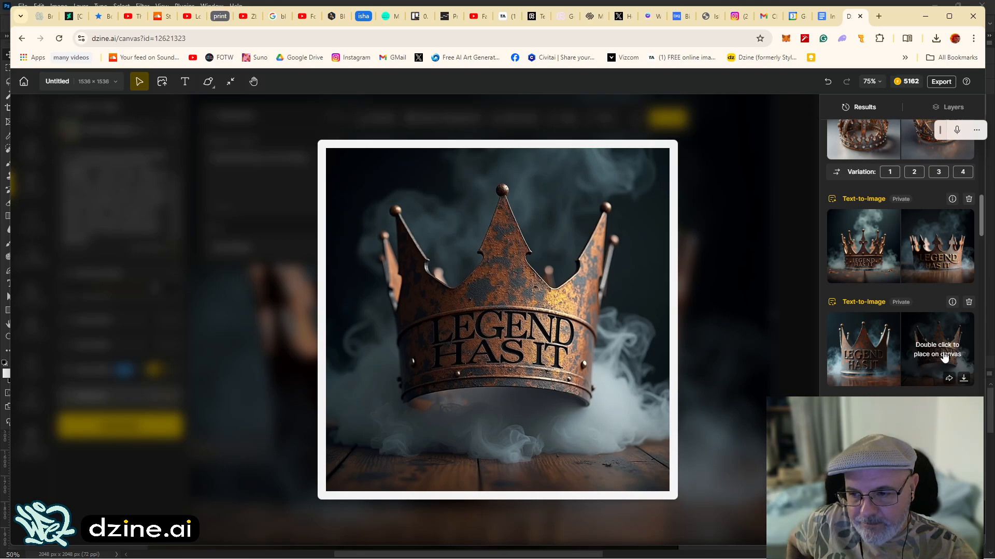
mouse_move(931, 264)
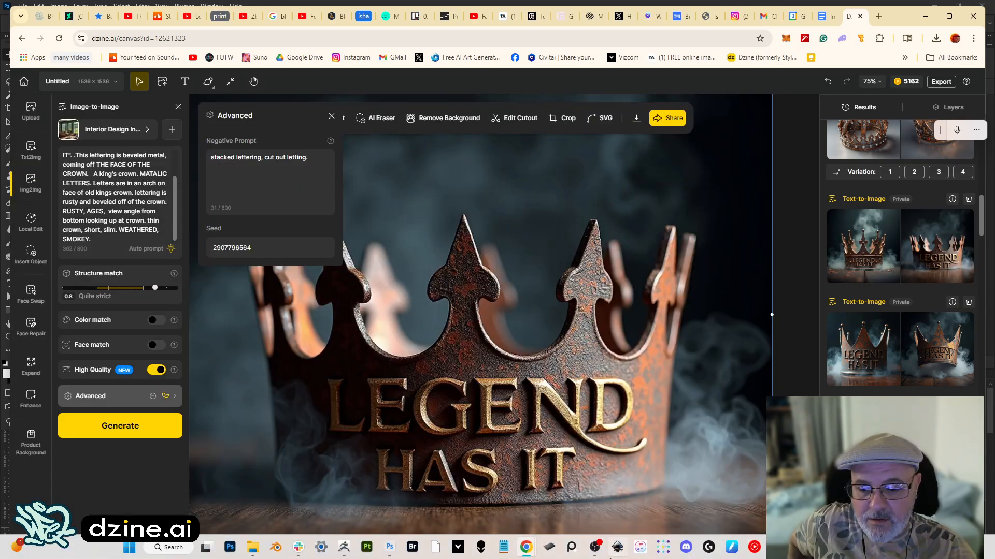
mouse_move(602, 555)
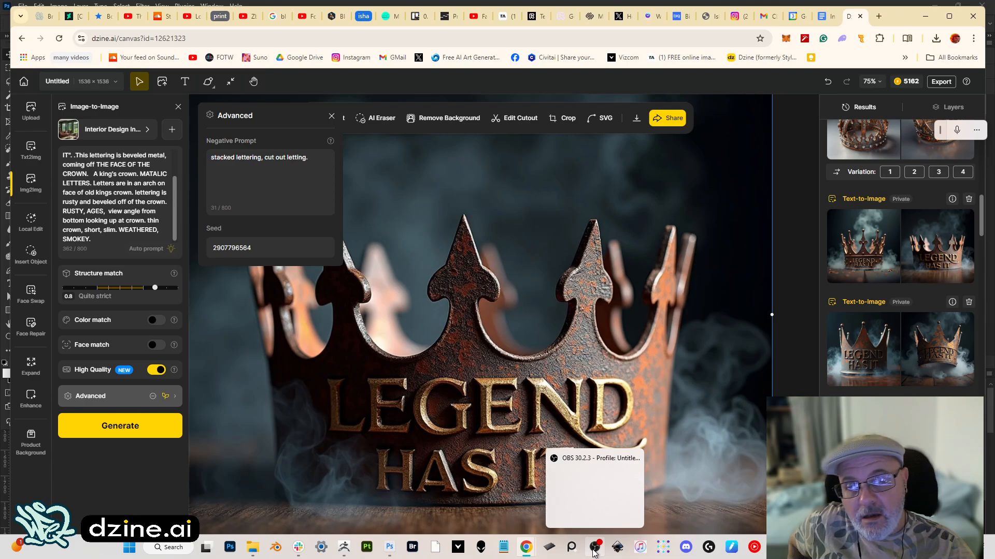
Make every hidden layer of the crown project visible, including Layers 8, 7, 6 and 4.
left_click(935, 82)
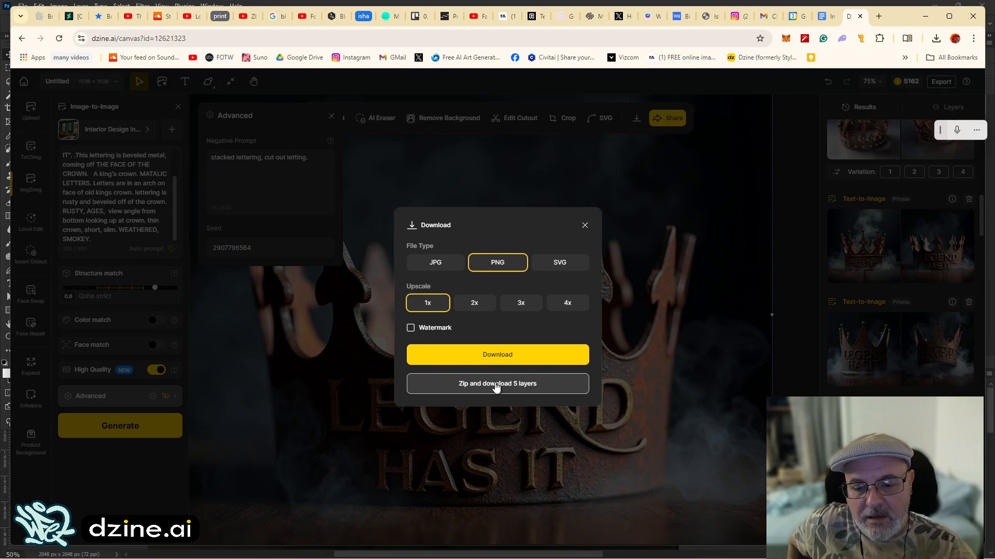
left_click(585, 226)
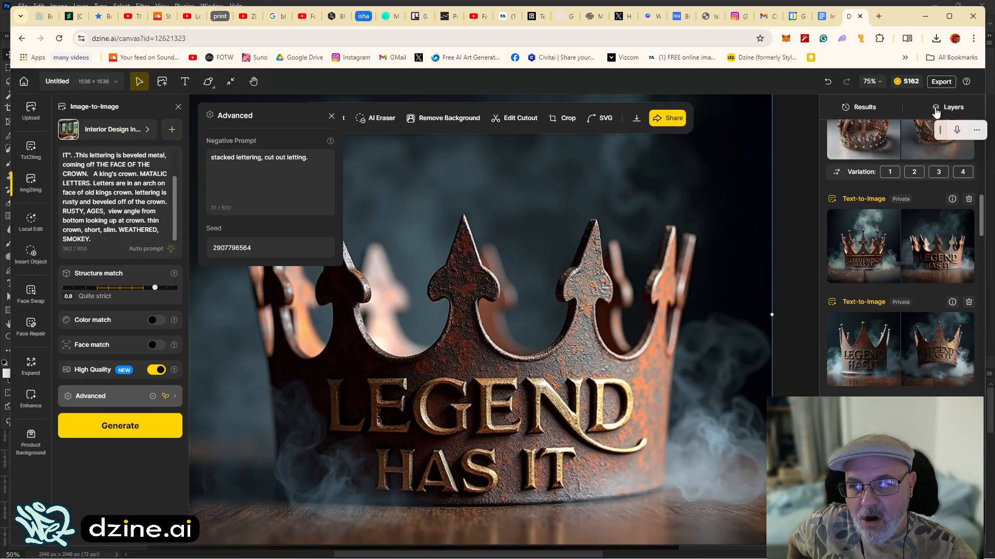
left_click(936, 111)
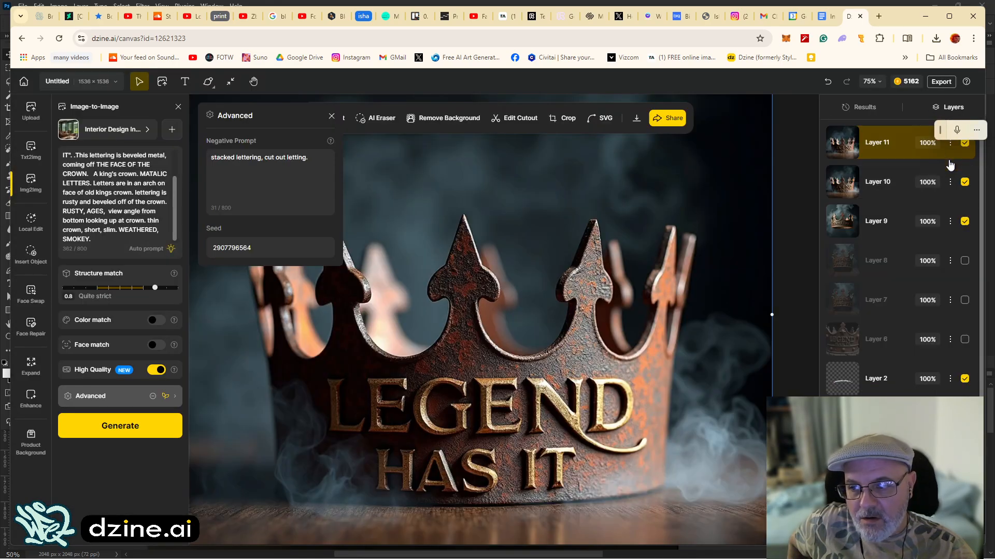
left_click(965, 261)
left_click(965, 300)
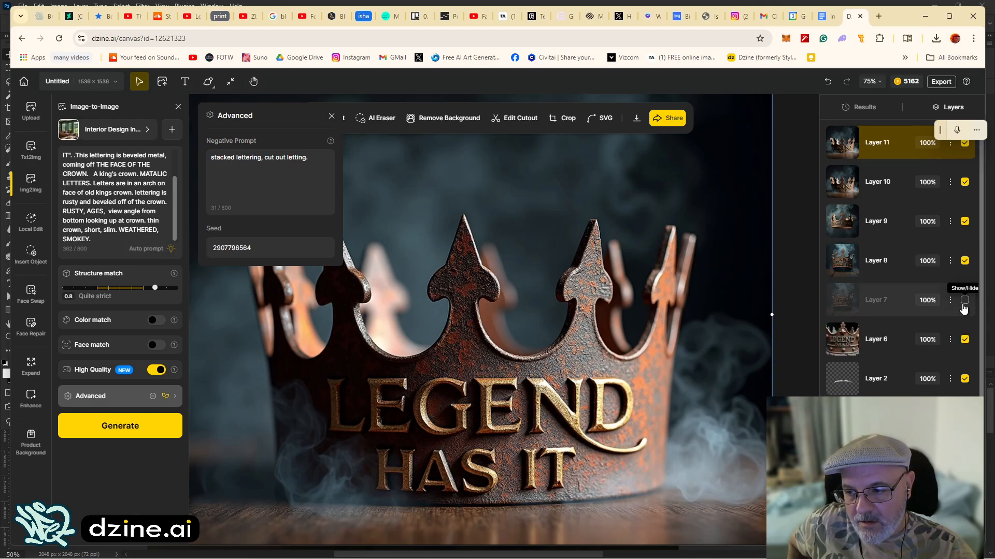
left_click(964, 340)
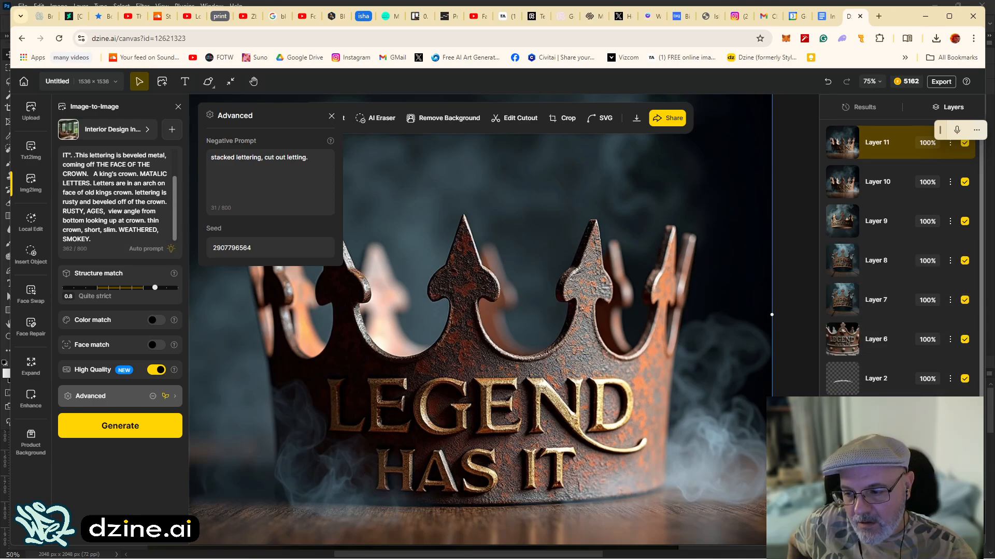
scroll(901, 259, "down", 1)
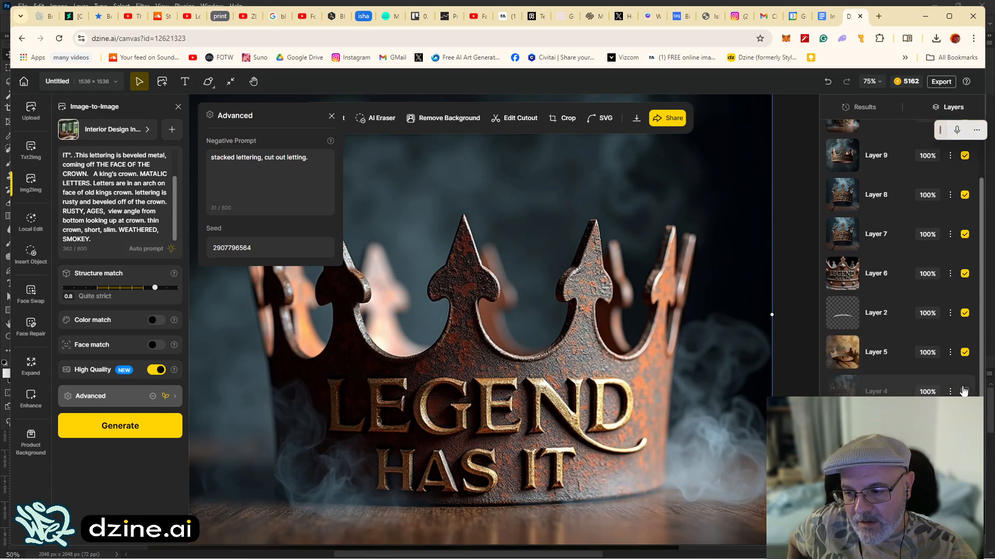
Export all 11 layers together as a zip with PNG file type at 1x upscale, saved as Untitled.zip.
left_click(940, 83)
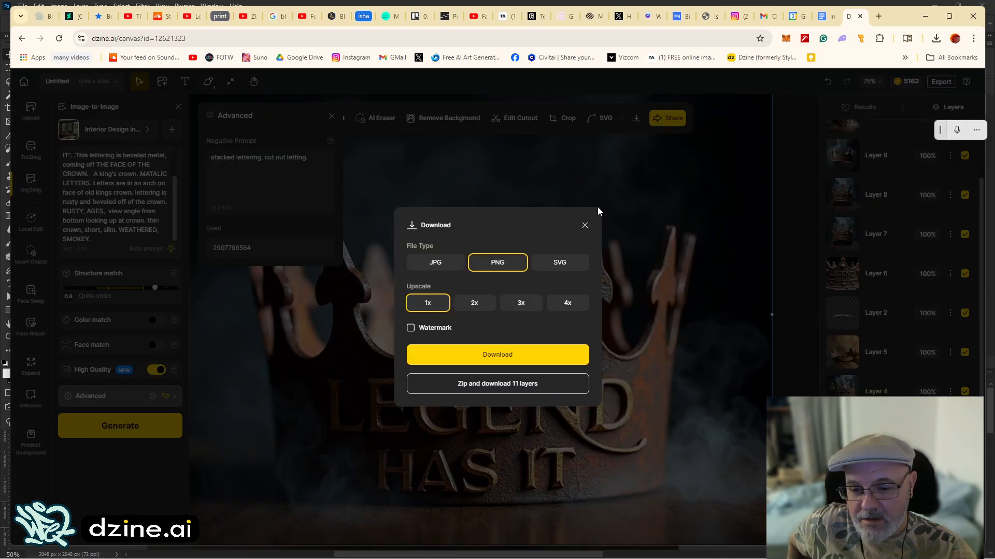
left_click(501, 392)
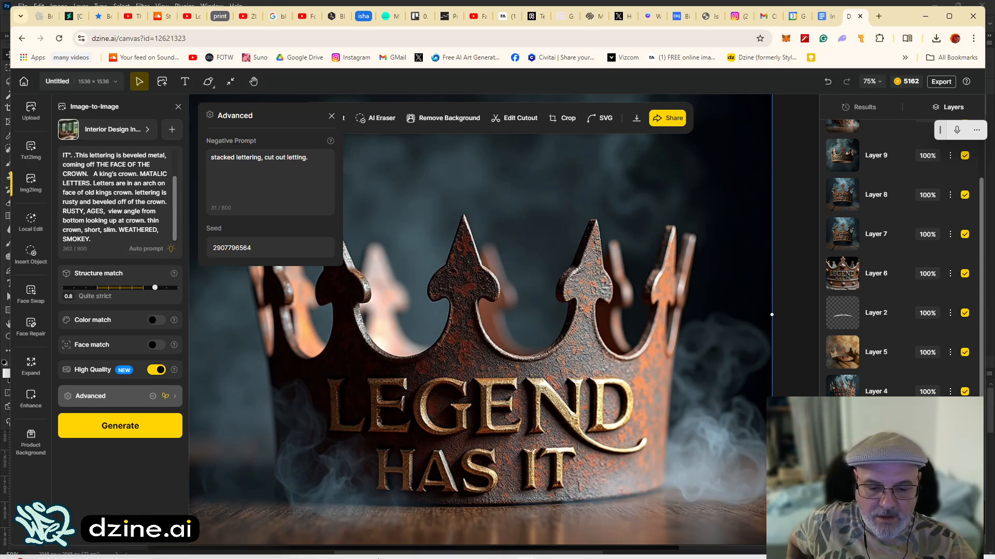
left_click(389, 551)
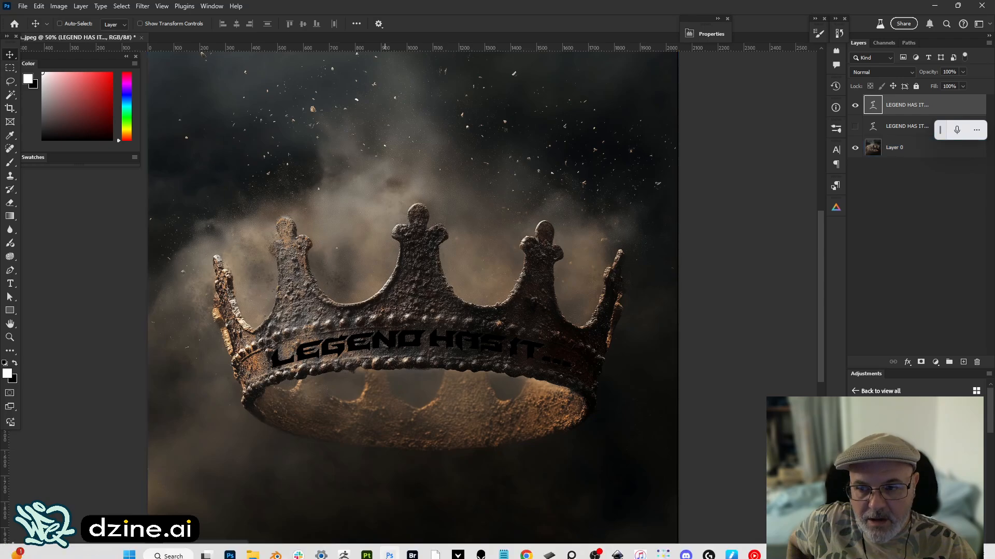
mouse_move(527, 552)
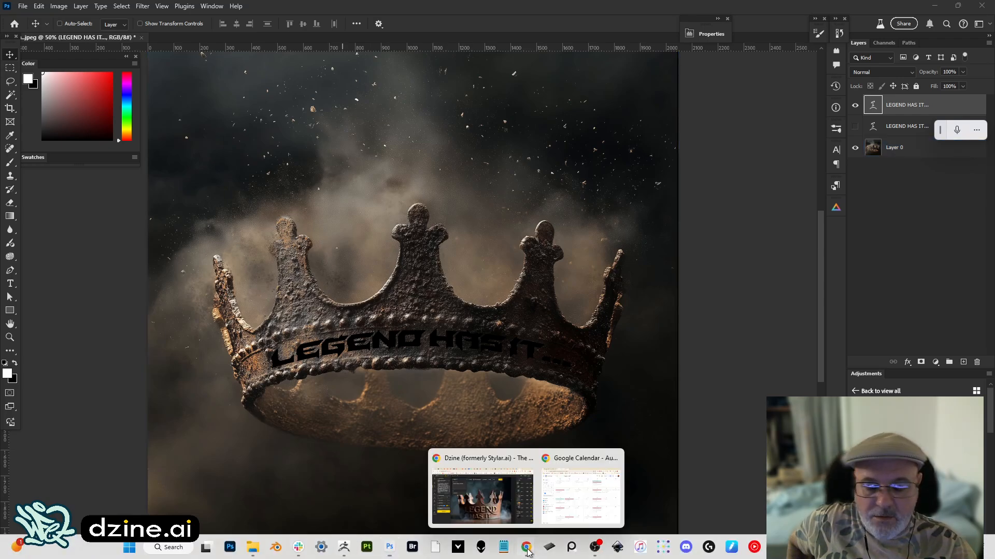
left_click(490, 503)
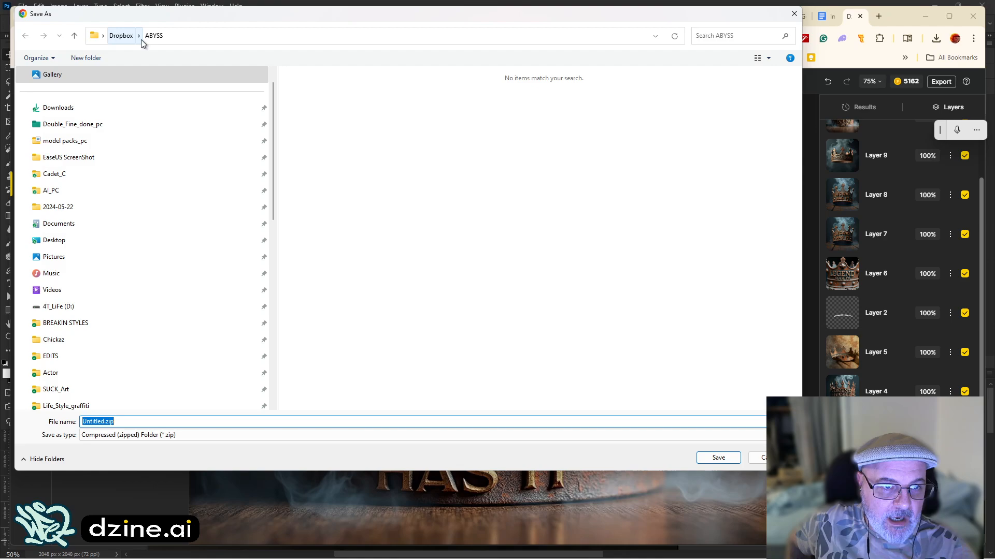
left_click(733, 459)
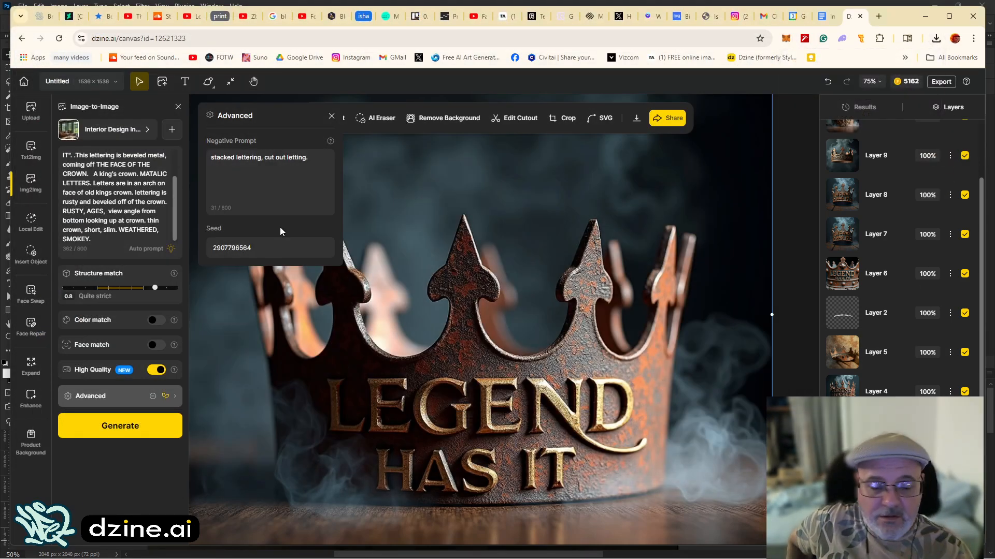
View the two-line lettering crown at 100% zoom and return to the site's home page.
left_click(31, 399)
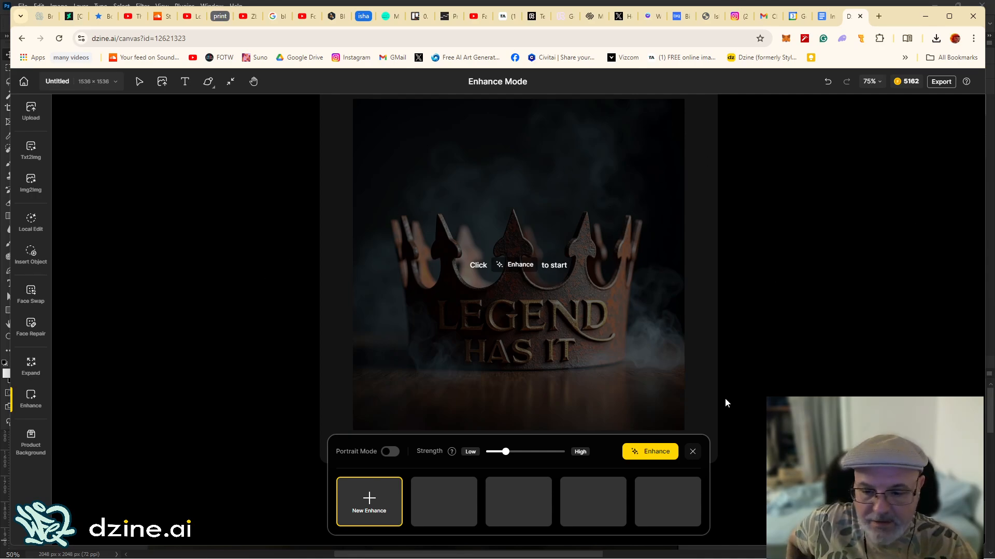
left_click(696, 453)
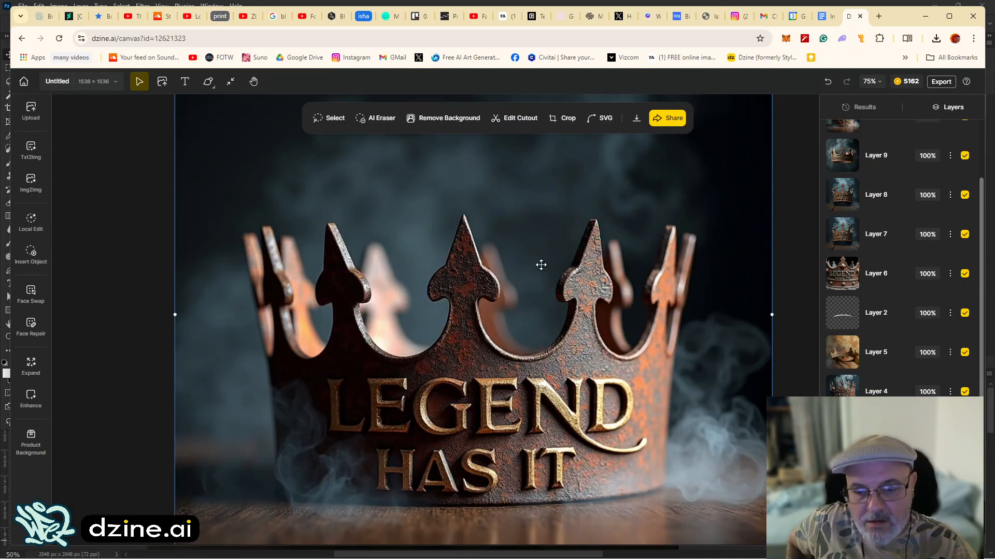
left_click(871, 81)
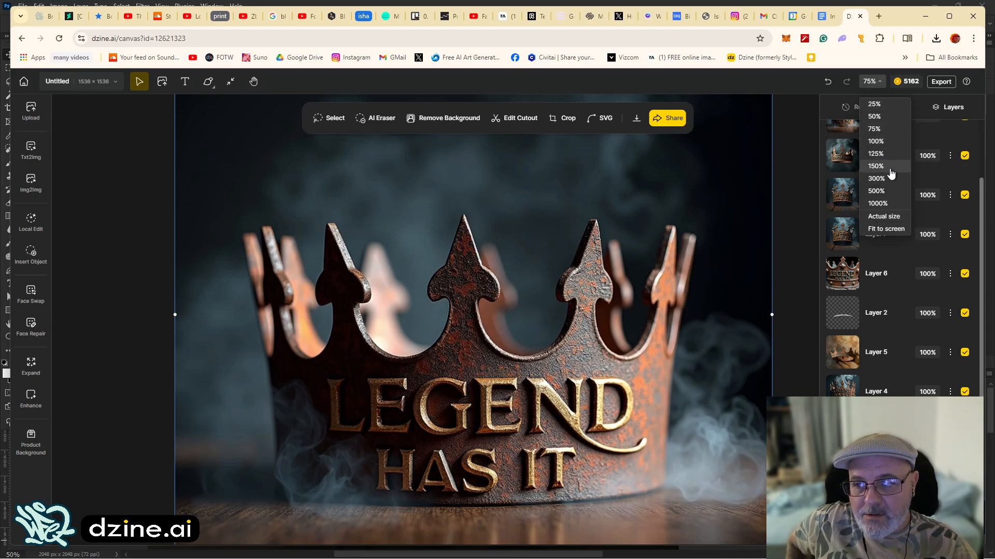
left_click(878, 142)
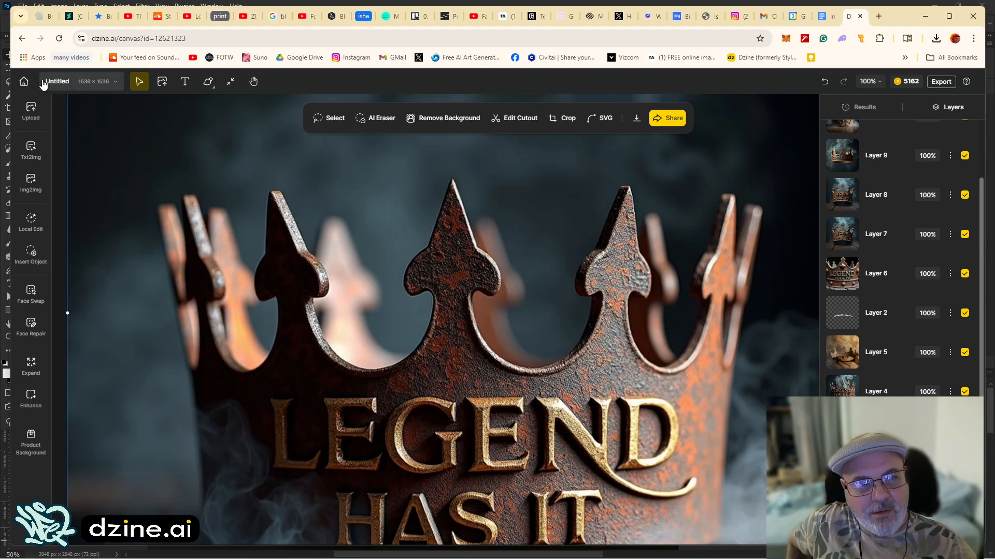
left_click(23, 82)
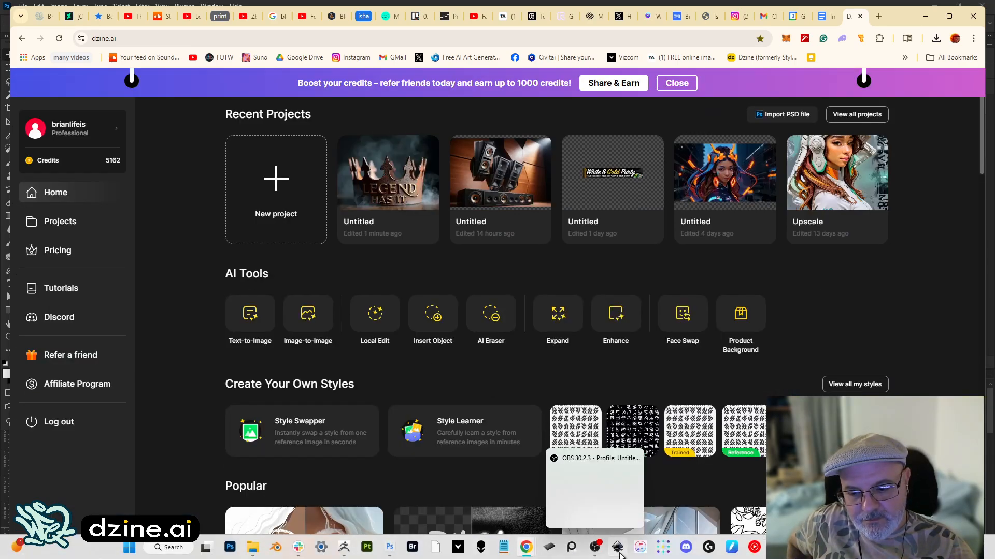